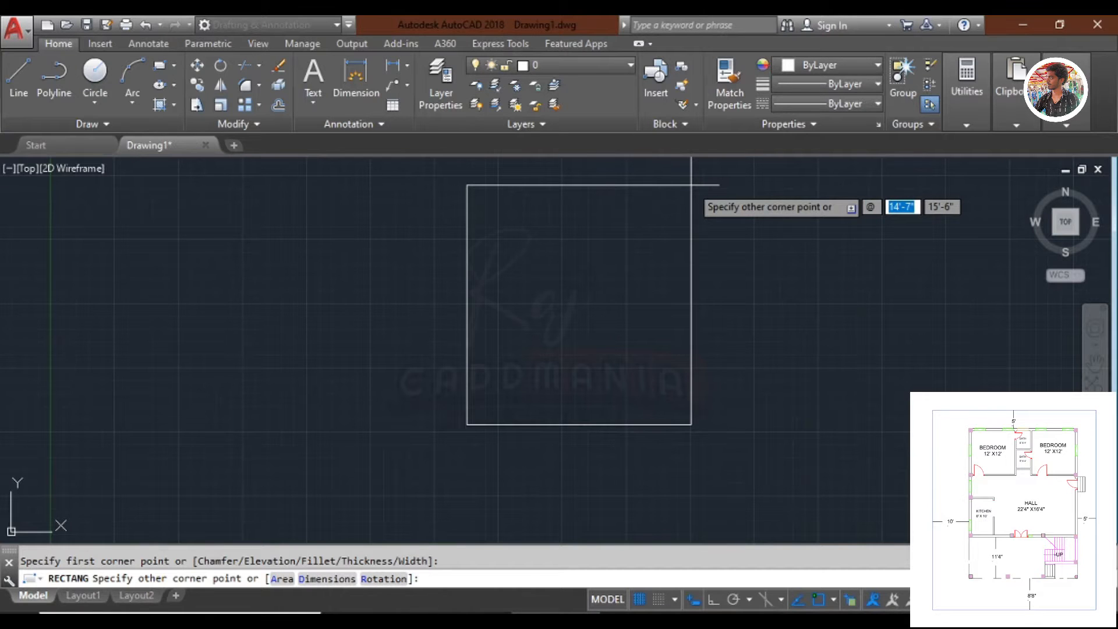
Complete the plot boundary rectangle at 50' wide by 60' high.
text(0')
key(Return)
scroll(664, 350, down, 3)
scroll(727, 364, up, 1)
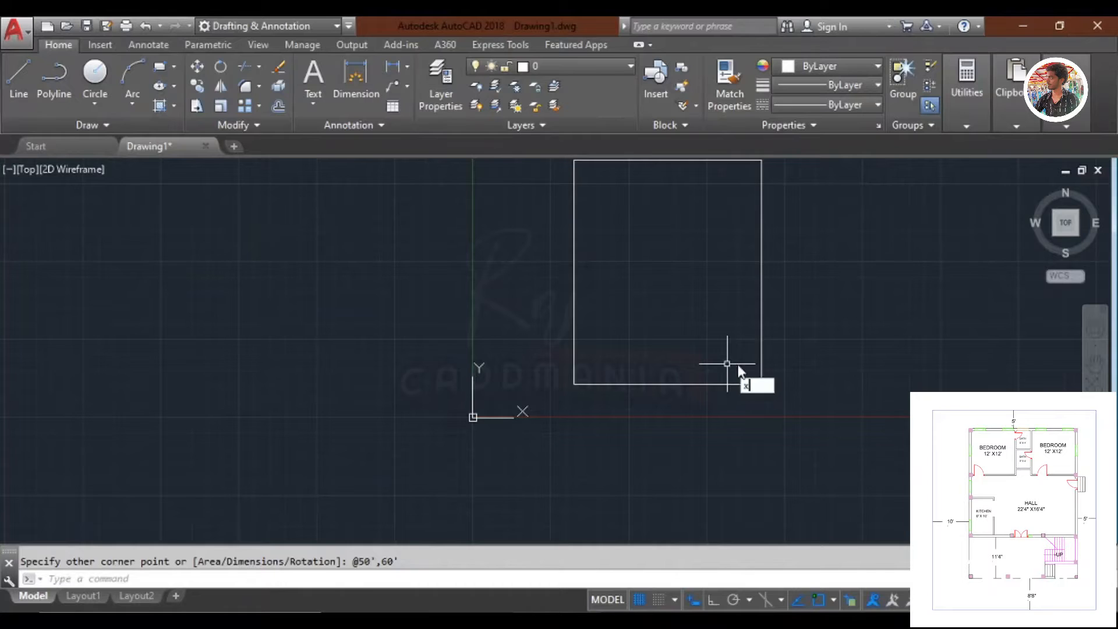
Explode the plot rectangle into separate lines.
key(Return)
click(793, 402)
click(724, 336)
key(Return)
middle_drag(613, 205, 618, 239)
click(601, 242)
click(570, 223)
text(lo)
key(Return)
key(Escape)
Offset the left plot boundary line 10' inward.
text(o)
key(Return)
text(10')
key(Return)
click(578, 223)
click(597, 215)
scroll(603, 221, up, 2)
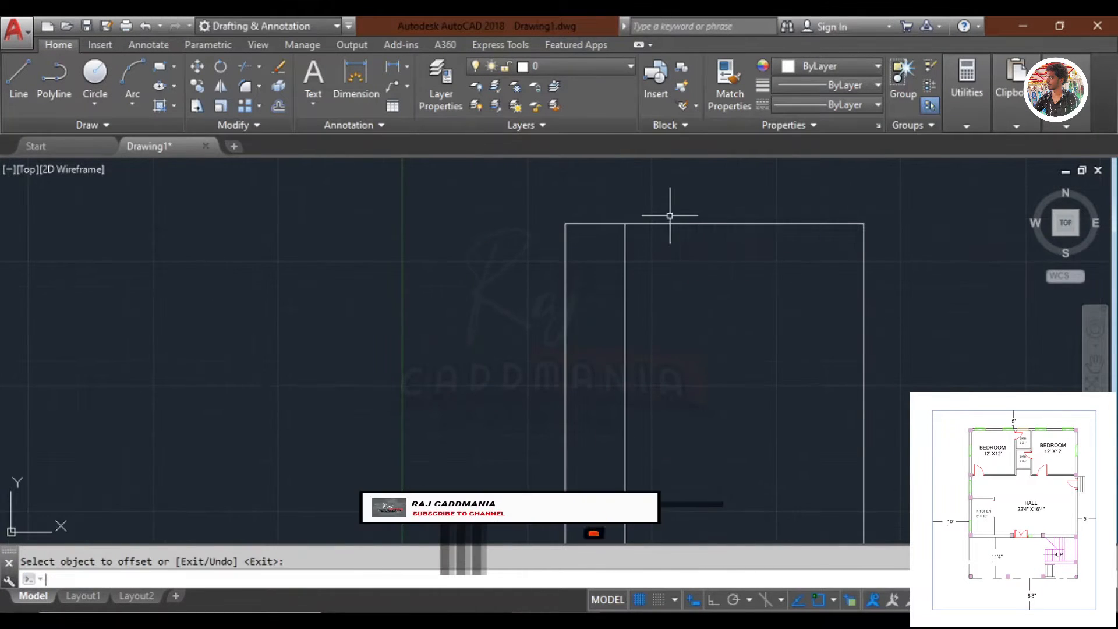
key(Return)
Offset the top plot boundary line 6' inward.
key(Return)
text(6')
key(Return)
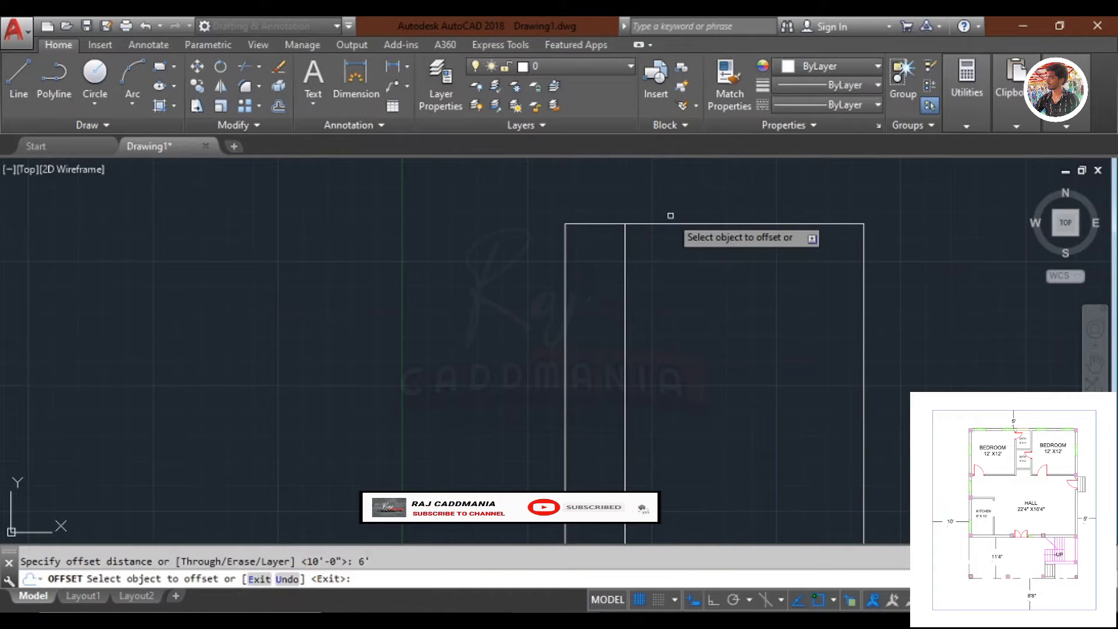
click(679, 223)
click(711, 380)
scroll(639, 238, up, 2)
key(Return)
Trim the ends of the two setback lines that overrun their top-left corner.
text(tr)
key(Return)
key(Return)
click(555, 371)
click(502, 249)
key(Return)
scroll(525, 254, down, 3)
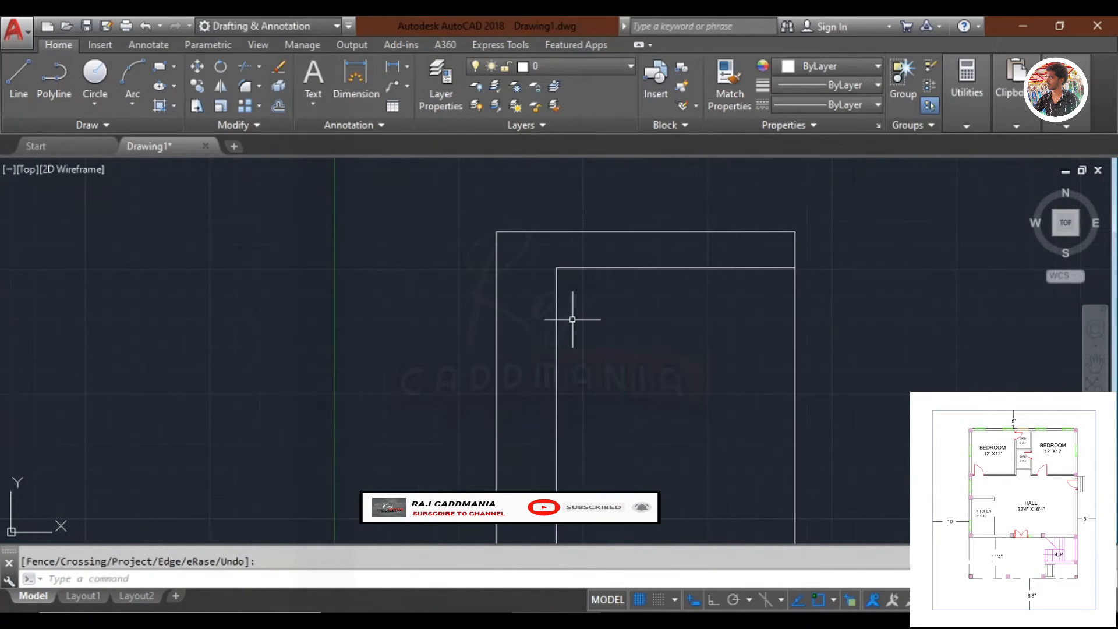
Offset the left and top setback lines 8" inward to give the exterior walls their thickness.
text(o)
key(Return)
text(8)
key(Return)
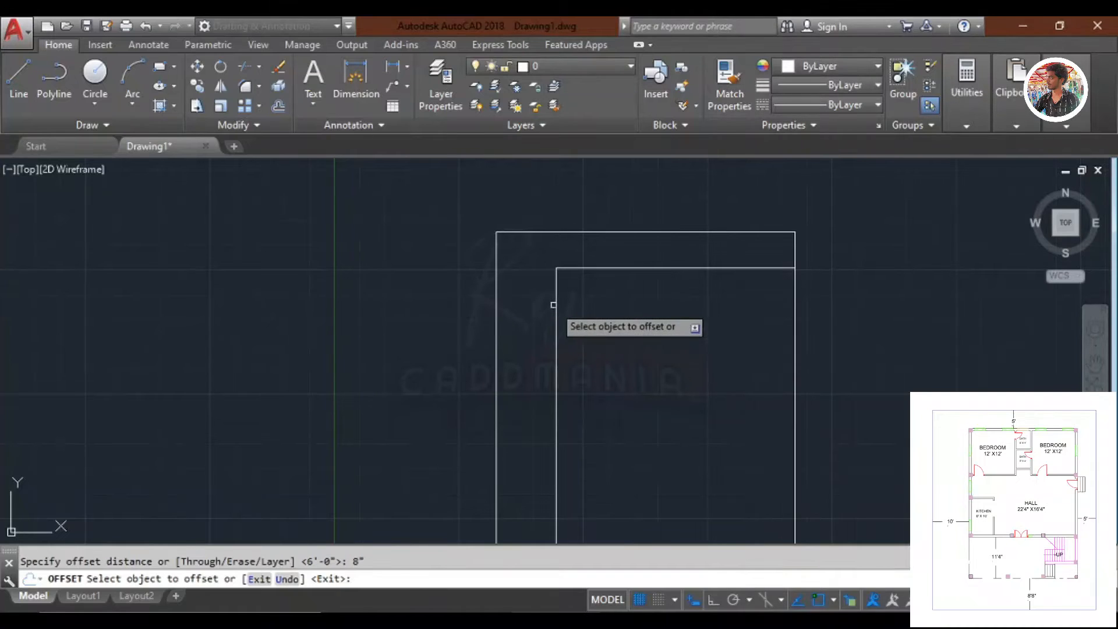
click(556, 304)
click(599, 273)
click(593, 270)
key(Return)
Trim the inner wall lines that overlap at the top-left corner of the exterior walls.
scroll(559, 260, up, 6)
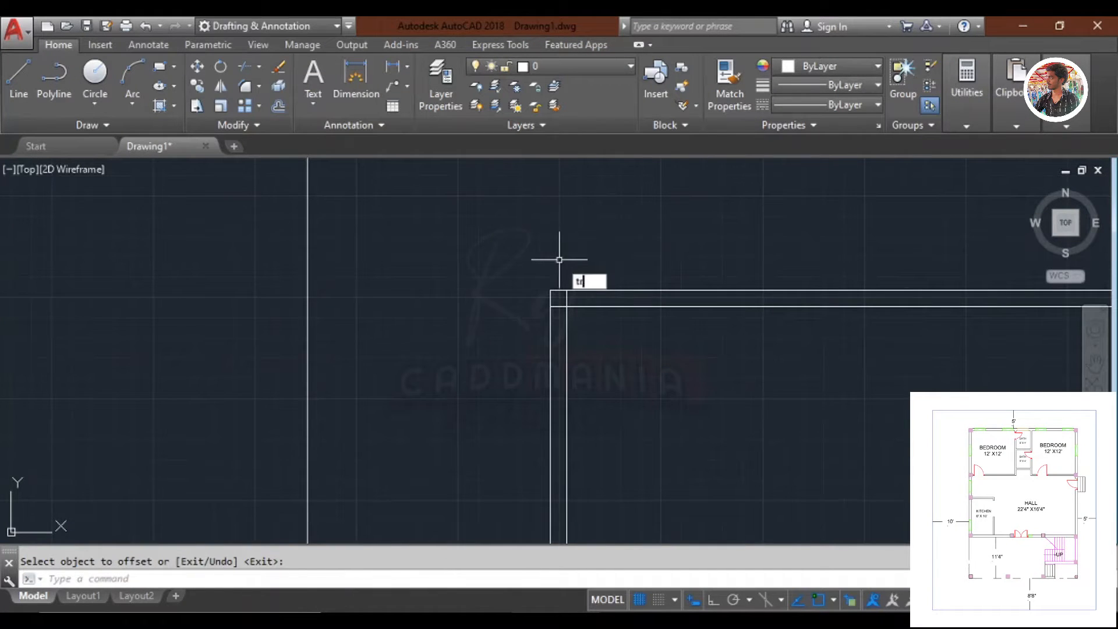
key(Return)
key(Return)
scroll(563, 285, up, 6)
click(589, 341)
click(544, 333)
click(565, 417)
click(521, 332)
key(Return)
Offset the left exterior wall's inner face 12' to the right for the first bedroom's width.
scroll(553, 338, down, 6)
scroll(557, 349, down, 2)
text(o)
key(Return)
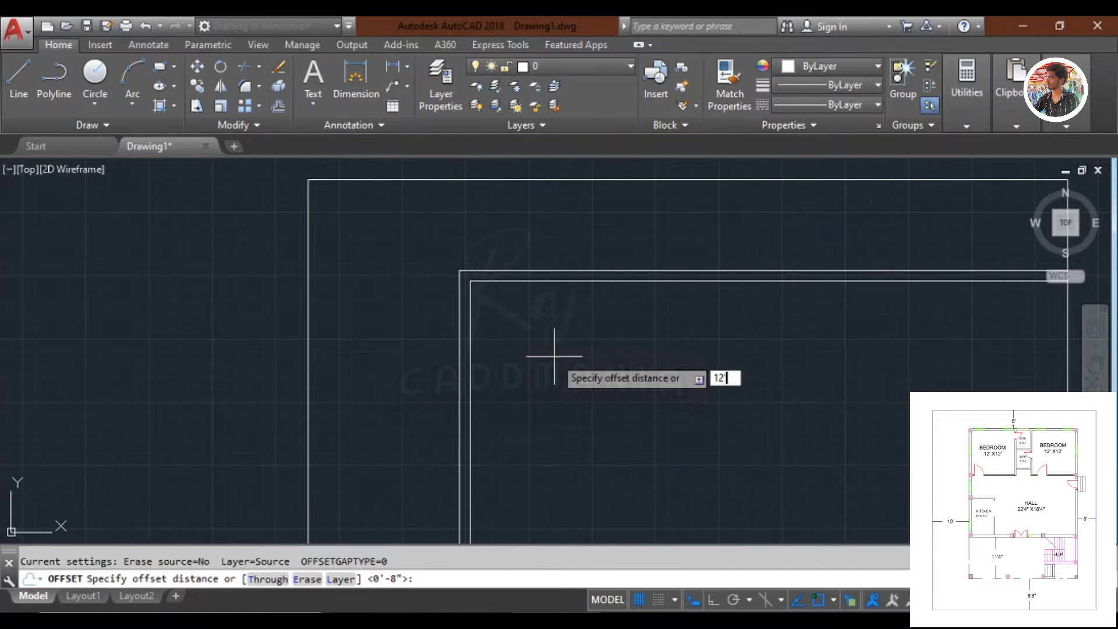
key(Return)
click(469, 310)
click(619, 317)
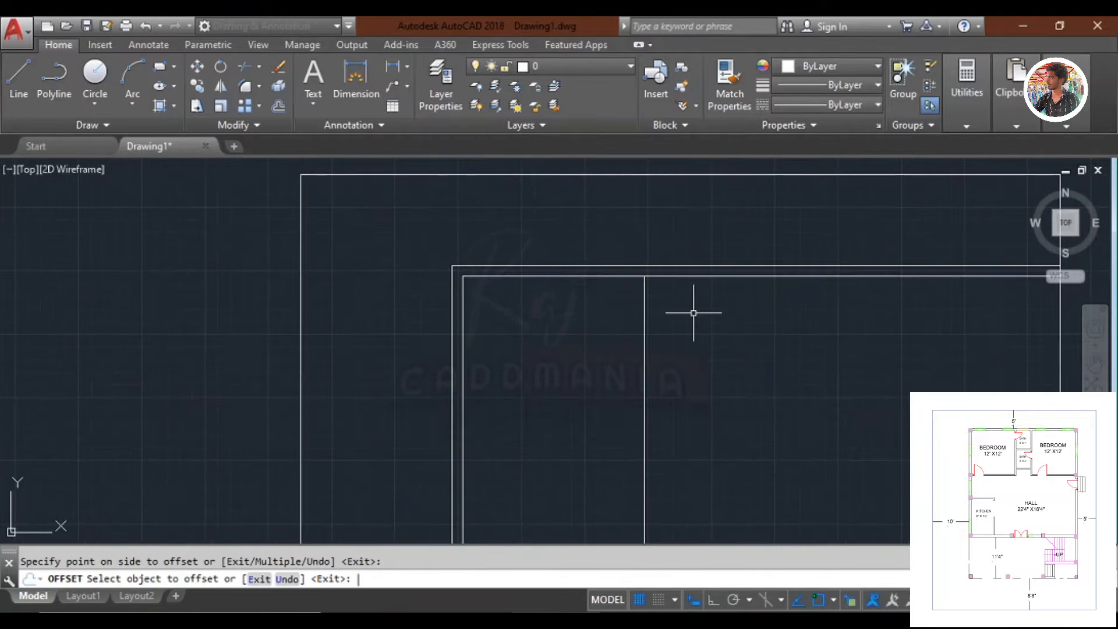
key(Return)
Offset the first bedroom's right boundary line 4" to the right to form the partition.
key(Return)
text(4)
key(Return)
click(645, 298)
click(701, 310)
key(Return)
Offset the partition's right face 5' to the right for the toilet block's width.
key(Return)
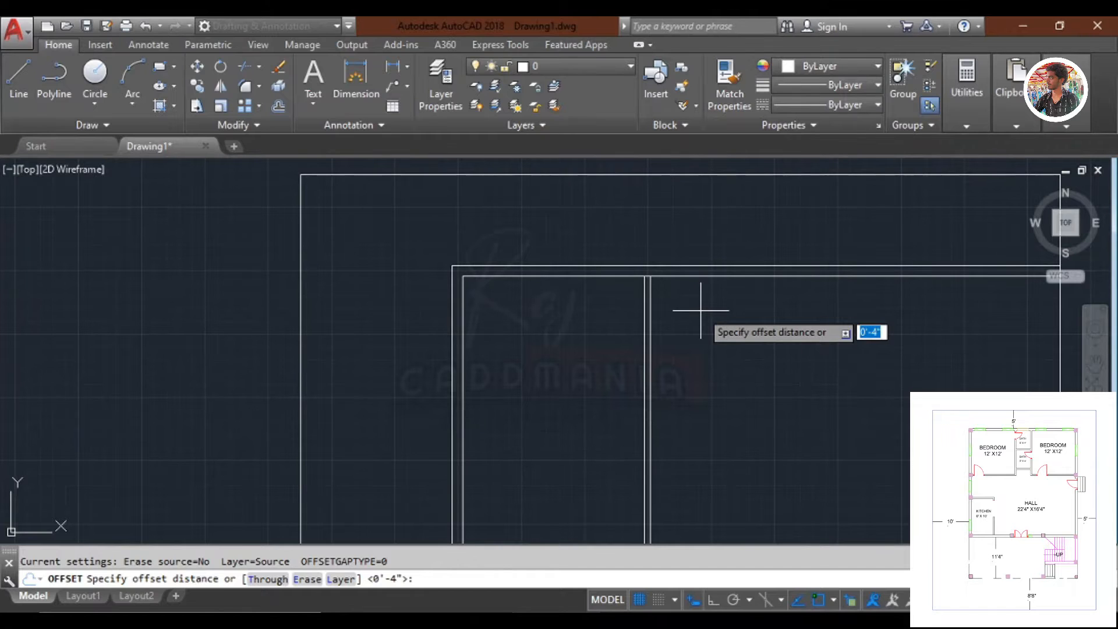
text(5)
key(Return)
click(650, 294)
click(805, 312)
key(Return)
Offset the toilet block's right boundary line 4" to the right to form the second partition.
key(Return)
text(4)
key(Return)
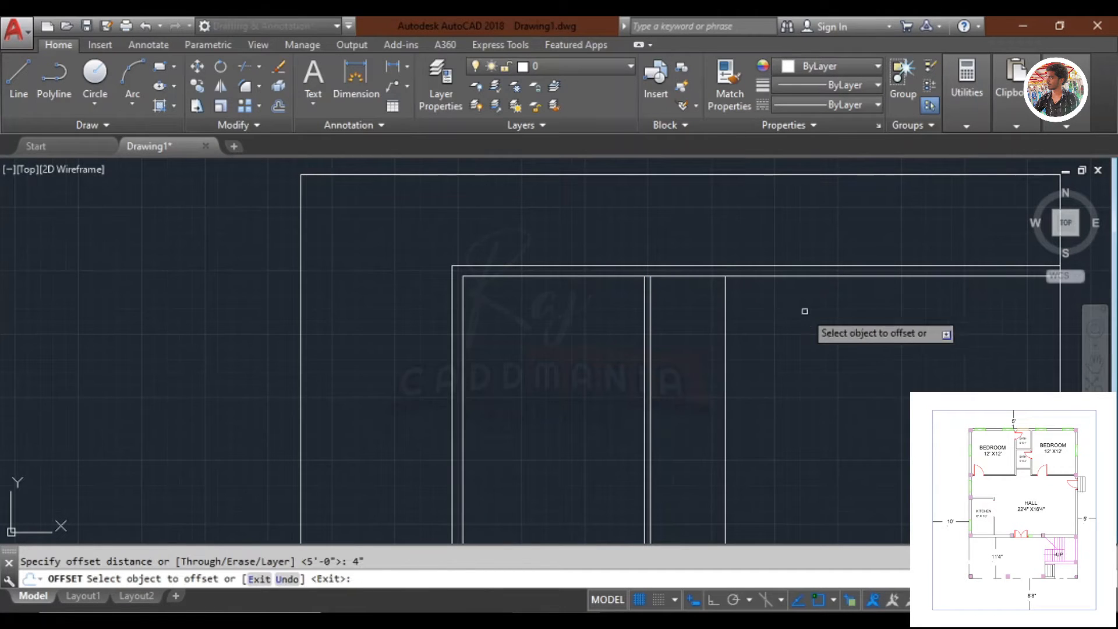
click(724, 317)
click(821, 314)
key(Return)
Offset the second partition's right face 12' to the right for the second bedroom's width.
key(Return)
text(1)
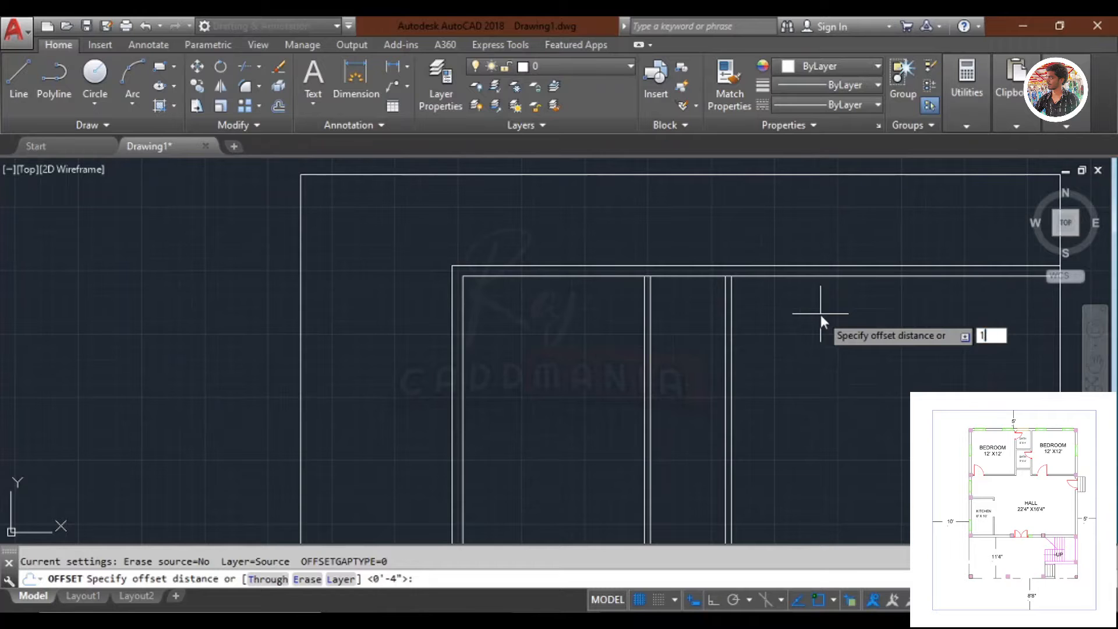
key(Return)
click(731, 320)
click(827, 328)
key(Return)
Offset the second bedroom's right boundary line 8" outward to form the right exterior wall.
key(Return)
text(8")
key(Return)
click(914, 319)
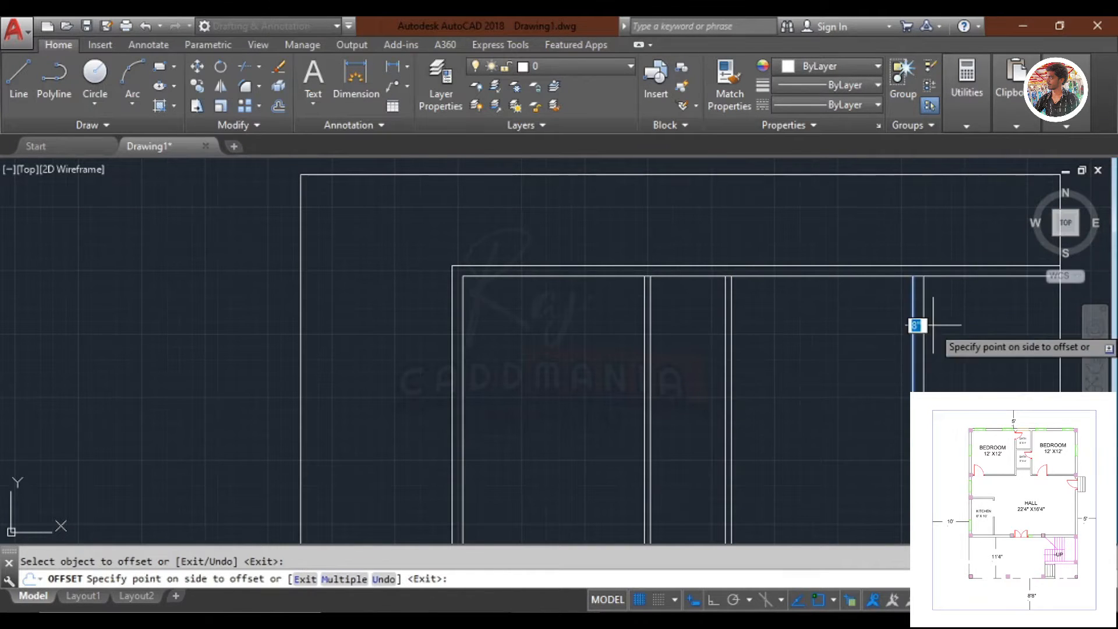
click(933, 323)
scroll(887, 246, down, 4)
scroll(889, 249, up, 6)
key(Return)
Offset the top exterior wall's inner face 12' down for the bedrooms' depth.
key(Return)
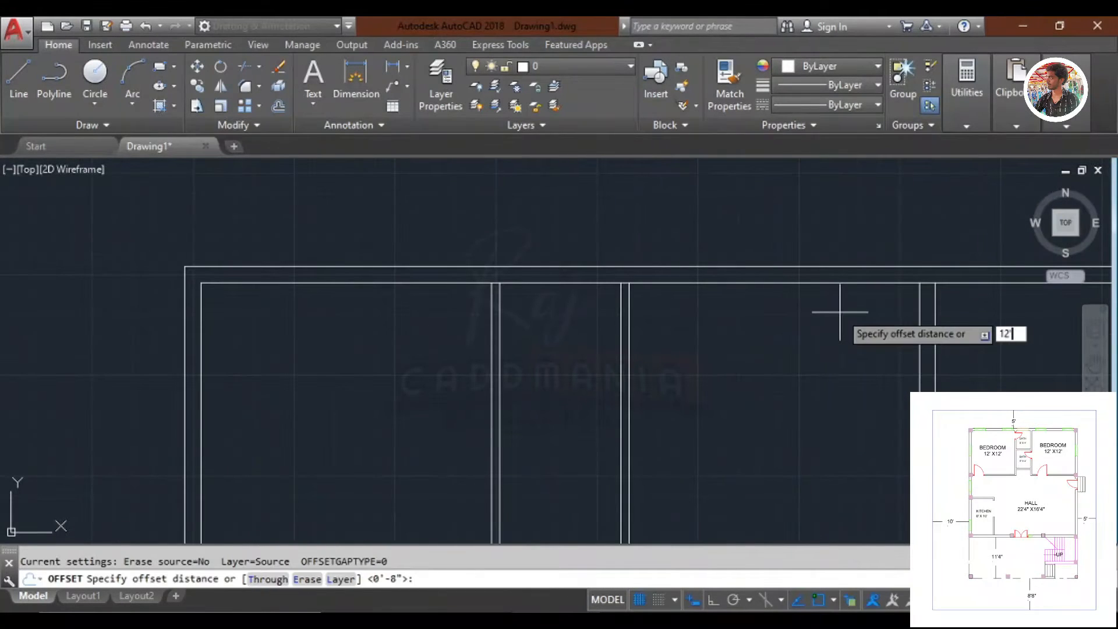
text(12')
key(Return)
click(834, 284)
click(831, 379)
scroll(833, 412, down, 3)
scroll(777, 385, up, 5)
key(Return)
Offset the bedrooms' bottom boundary line 4" down to form the horizontal partition.
key(Return)
text(4")
key(Return)
click(804, 414)
click(816, 470)
middle_drag(742, 254, 743, 357)
key(Return)
Offset the top wall's inner face 5' down for the first toilet's depth.
key(Return)
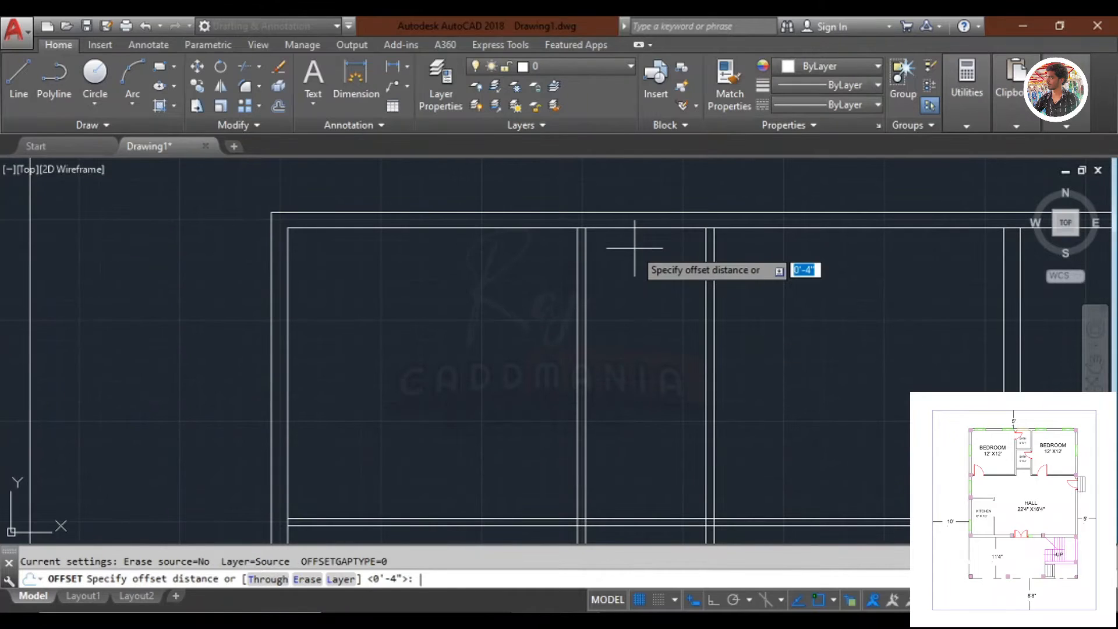
key(Return)
click(627, 229)
click(657, 352)
key(Return)
Offset the first toilet's bottom boundary line 4" down to form the wall between the toilets.
key(Return)
text(4)
click(657, 350)
click(664, 394)
key(Return)
Offset the lower face of the wall between the toilets 5' down for the second toilet's depth.
key(Return)
text(5')
key(Return)
click(668, 358)
click(674, 437)
key(Return)
Offset the second toilet's bottom boundary line 4" down to form its lower wall.
key(Return)
text(4)
key(Return)
click(672, 477)
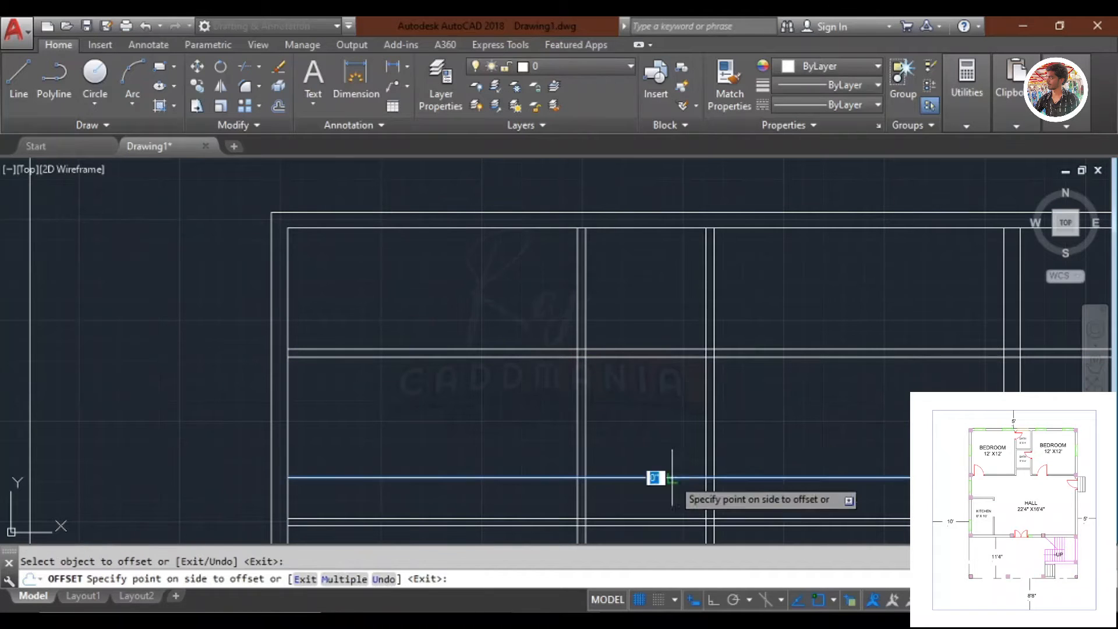
click(672, 484)
key(Return)
Trim the toilet wall lines that cross the left bedroom.
text(tr)
key(Return)
key(Return)
click(515, 501)
click(456, 325)
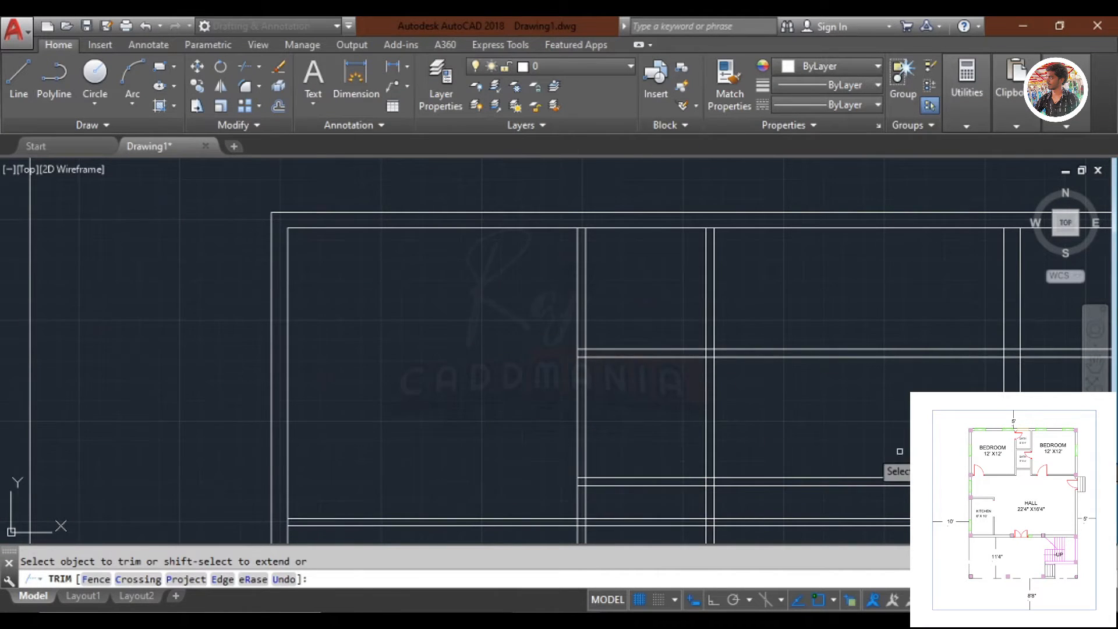
Trim the horizontal partition and inner wall lines that run past the right exterior wall.
scroll(931, 478, down, 2)
middle_drag(932, 479, 801, 438)
click(952, 498)
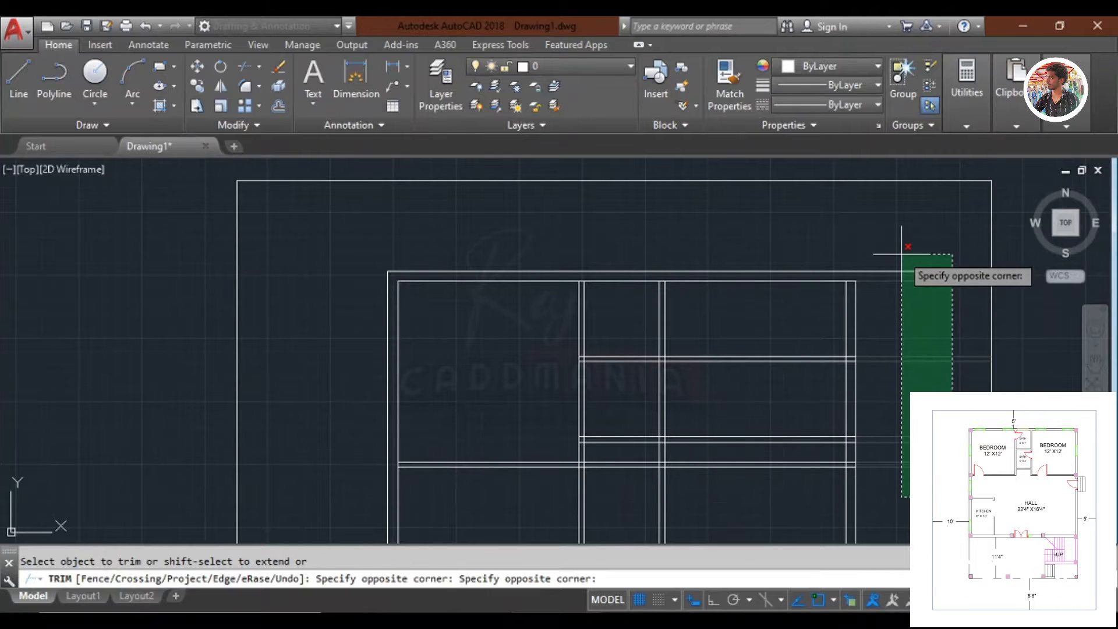
click(901, 251)
Trim the toilet wall lines that cross the right bedroom.
scroll(787, 453, up, 2)
click(787, 453)
click(735, 278)
scroll(743, 317, down, 2)
middle_drag(743, 316, 724, 353)
key(Escape)
Extend the right exterior wall's outer face up to the top wall's outer line.
text(ex)
key(Return)
key(Return)
scroll(849, 292, up, 2)
scroll(661, 335, down, 2)
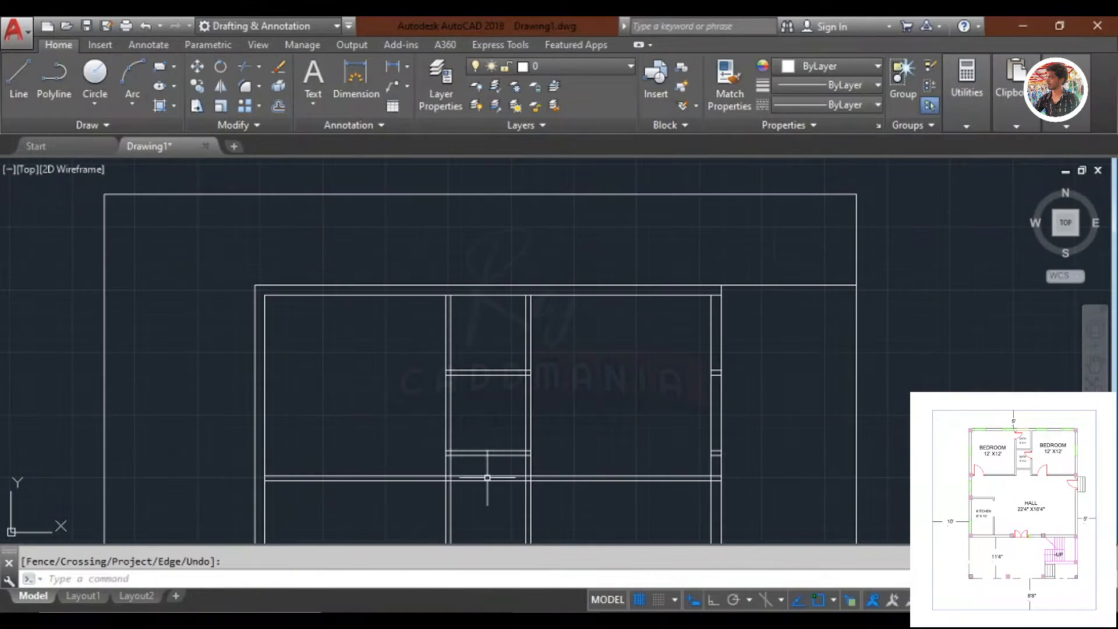
Trim the bedroom partition lines between the toilet walls and the toilet wall lines running below the partition.
middle_drag(488, 477, 499, 437)
text(tr)
key(Return)
key(Return)
scroll(505, 447, up, 4)
click(504, 449)
click(471, 353)
scroll(471, 353, down, 4)
click(536, 428)
click(429, 412)
key(Escape)
Delete the leftover short toilet partition lines inside the right exterior wall.
scroll(706, 379, up, 3)
click(697, 430)
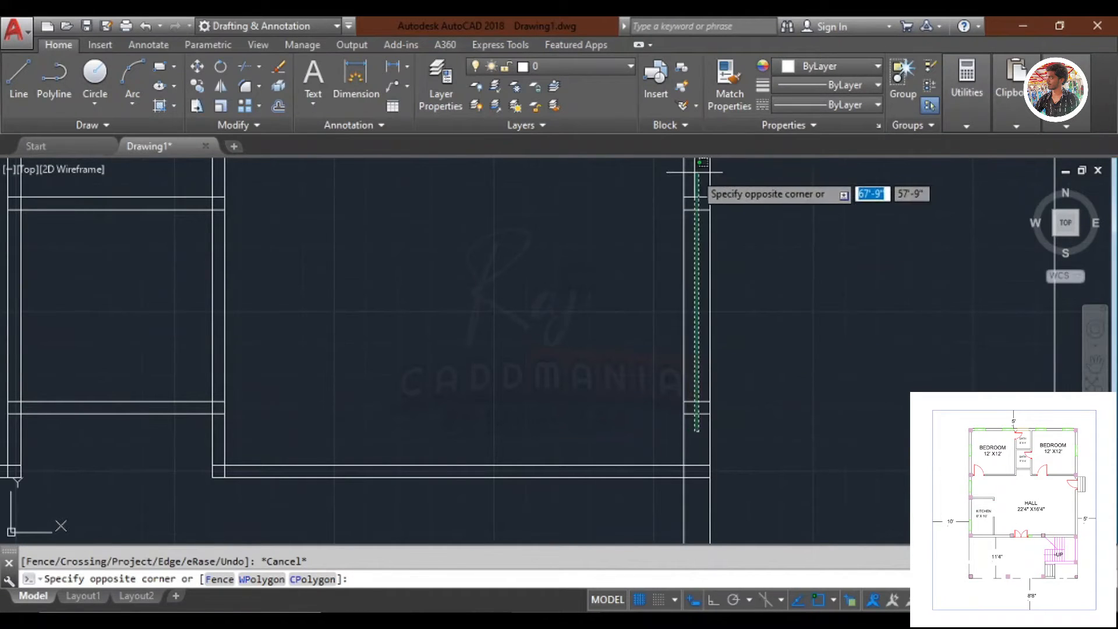
click(697, 171)
key(Delete)
Trim the overlapping segments where the right bedroom's lower partition meets the right exterior wall.
text(tr)
key(Return)
key(Return)
scroll(688, 483, up, 3)
click(703, 489)
click(710, 362)
click(728, 454)
click(629, 445)
scroll(631, 326, down, 2)
Trim the overlapping segments where the right toilet wall meets the bedroom partition, the toilet partitions and the top wall.
scroll(84, 378, up, 6)
click(106, 384)
click(86, 357)
scroll(86, 356, down, 4)
middle_drag(76, 260, 193, 381)
click(192, 380)
scroll(193, 261, down, 6)
middle_drag(193, 259, 225, 491)
scroll(223, 281, up, 4)
click(229, 233)
scroll(803, 244, down, 2)
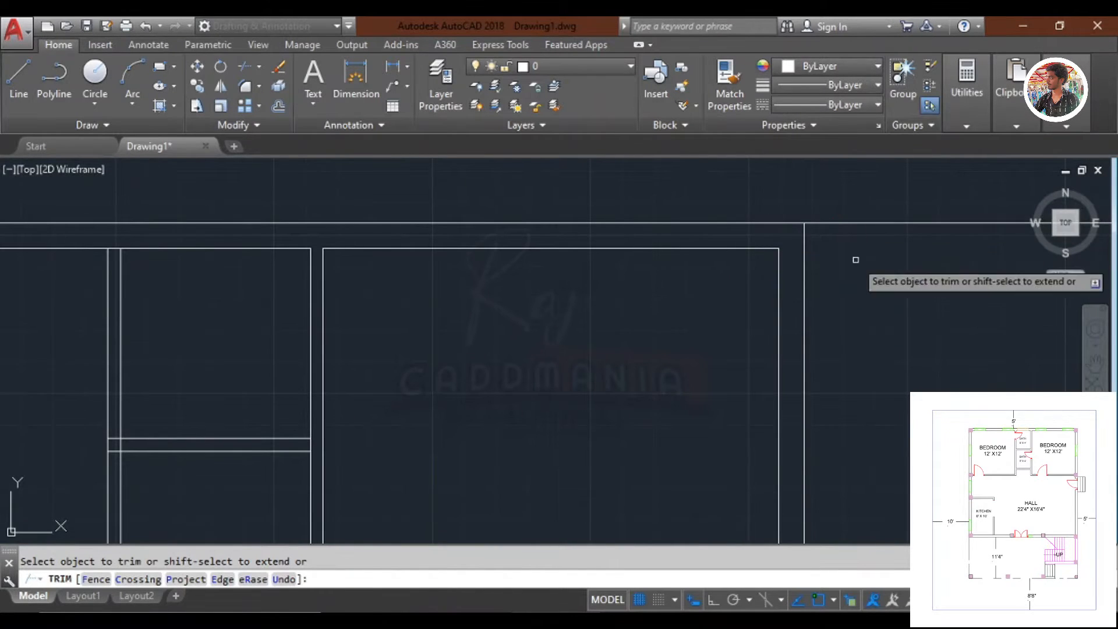
Trim the top wall line past the right exterior wall and the overlapping segments at the left toilet wall's upper junctions.
scroll(761, 215, down, 2)
scroll(637, 273, up, 4)
scroll(693, 365, up, 4)
click(750, 331)
scroll(751, 190, down, 6)
middle_drag(751, 189, 758, 390)
scroll(771, 246, up, 10)
click(757, 261)
scroll(762, 424, down, 4)
scroll(788, 437, up, 4)
middle_drag(788, 437, 778, 426)
scroll(889, 417, up, 8)
click(955, 459)
scroll(809, 291, down, 8)
Trim the overlapping segments at the left toilet wall's lower junctions and where the left bedroom partition meets the left exterior wall.
scroll(835, 453, up, 6)
click(814, 403)
click(319, 392)
scroll(499, 332, down, 5)
scroll(570, 367, up, 5)
click(610, 361)
scroll(601, 362, down, 6)
scroll(418, 367, up, 7)
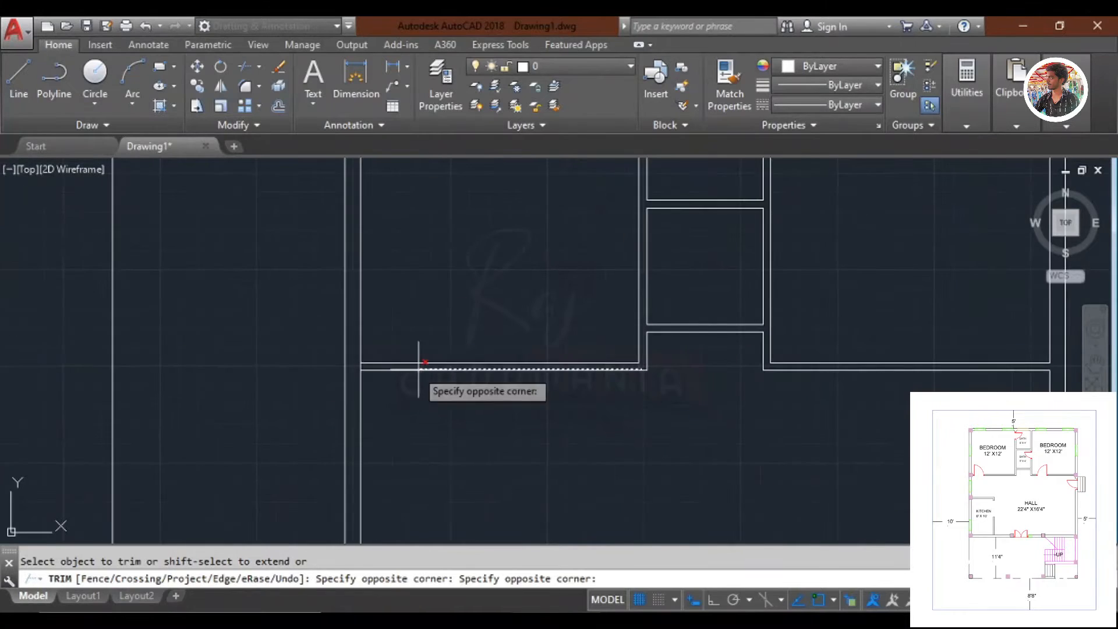
click(297, 367)
scroll(321, 315, down, 6)
scroll(385, 373, down, 5)
scroll(510, 355, up, 9)
scroll(595, 349, down, 5)
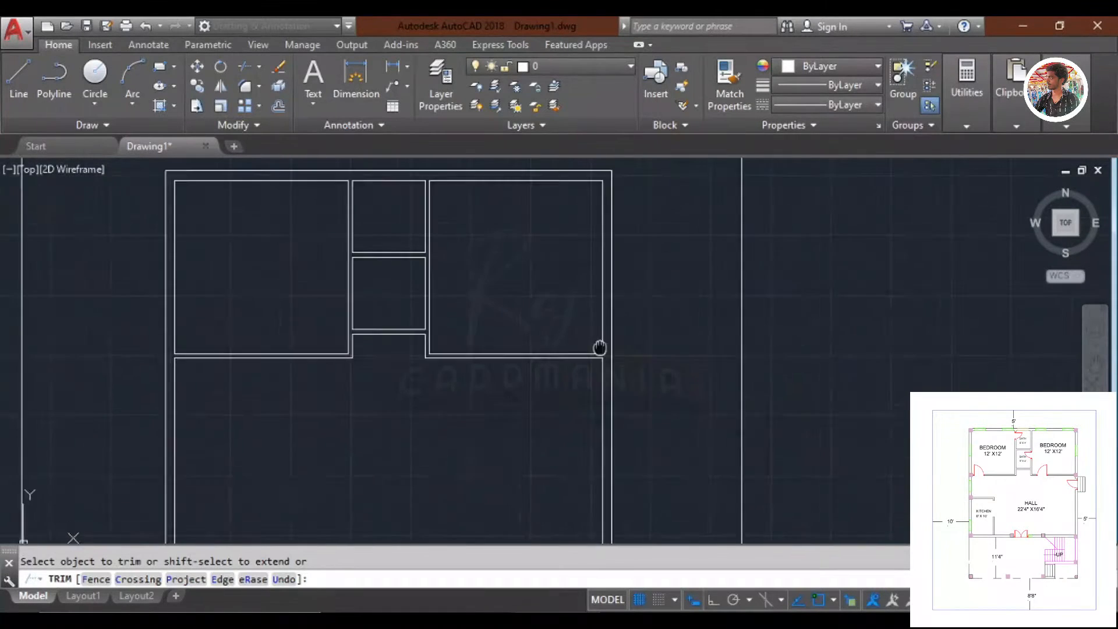
middle_drag(598, 350, 645, 390)
key(Escape)
Offset the lower line of the left bedroom partition 6' downward to place the kitchen's upper wall.
middle_drag(334, 405, 393, 370)
scroll(350, 375, up, 4)
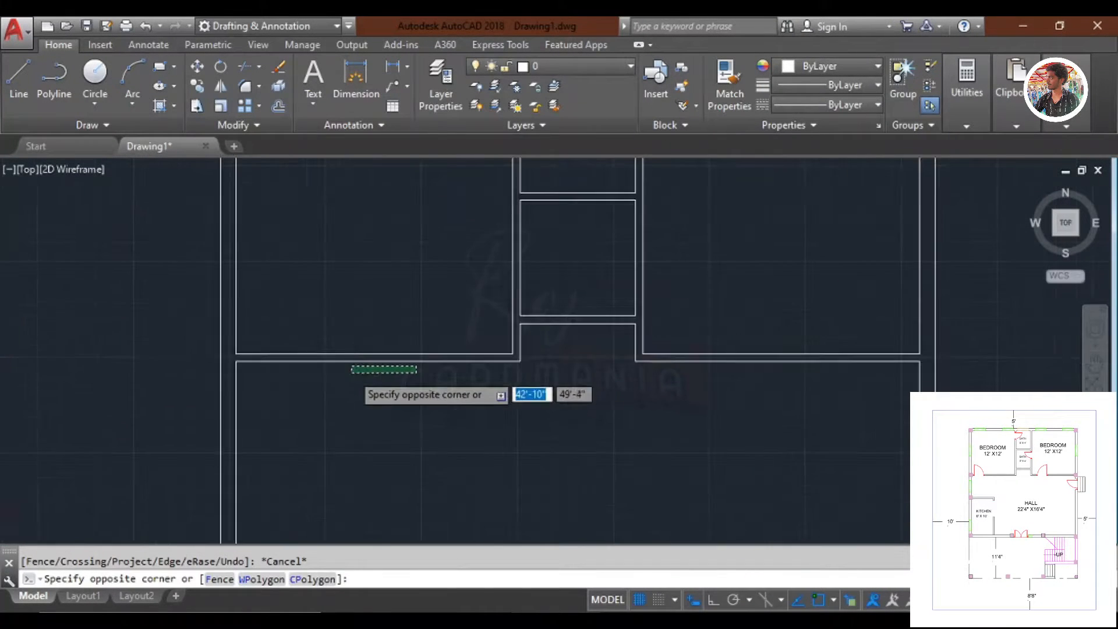
click(342, 374)
text(o)
key(Return)
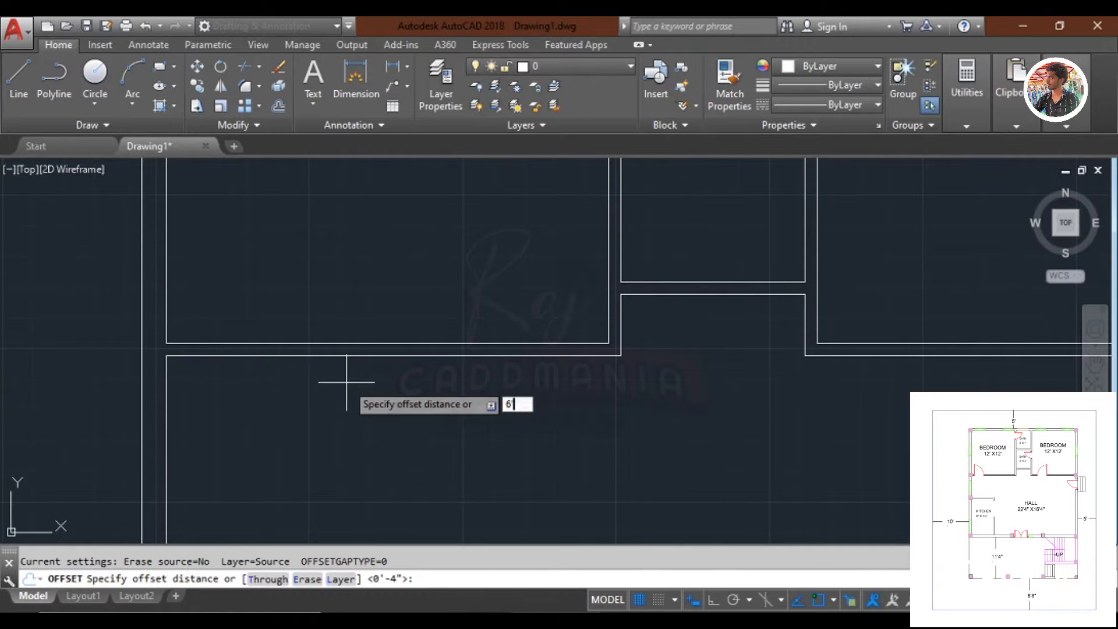
key(Return)
scroll(350, 392, down, 4)
click(365, 419)
Offset the new kitchen wall line 4" downward to give the wall its thickness.
key(Return)
key(Return)
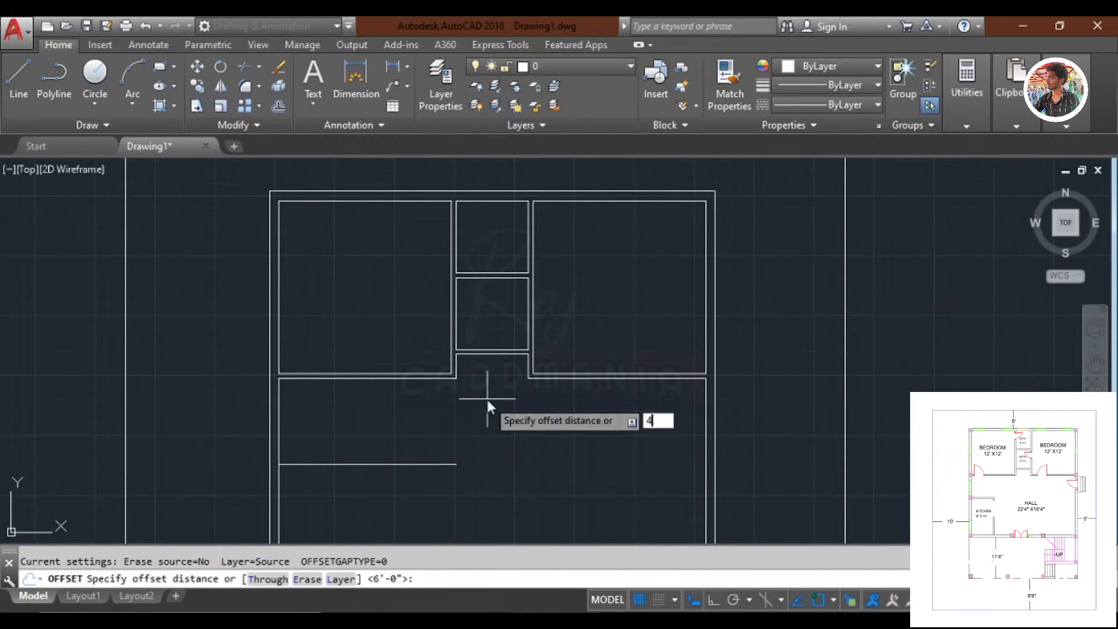
click(415, 465)
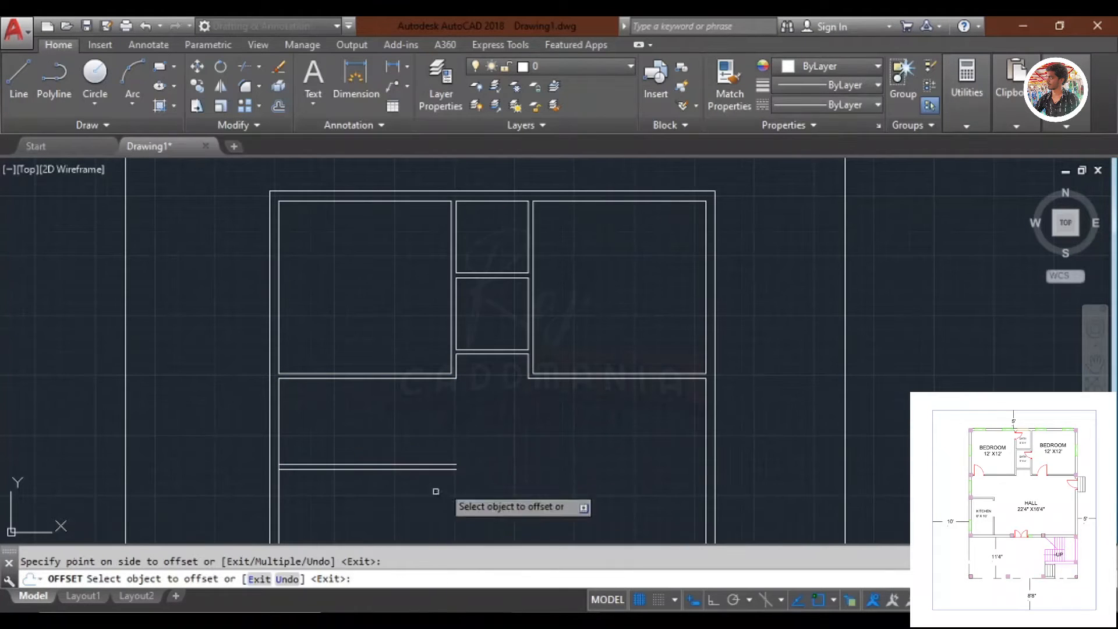
click(443, 474)
middle_drag(481, 446, 525, 320)
Offset the kitchen's upper wall line 10' downward to place the front wall.
key(Return)
key(Return)
text(10')
key(Return)
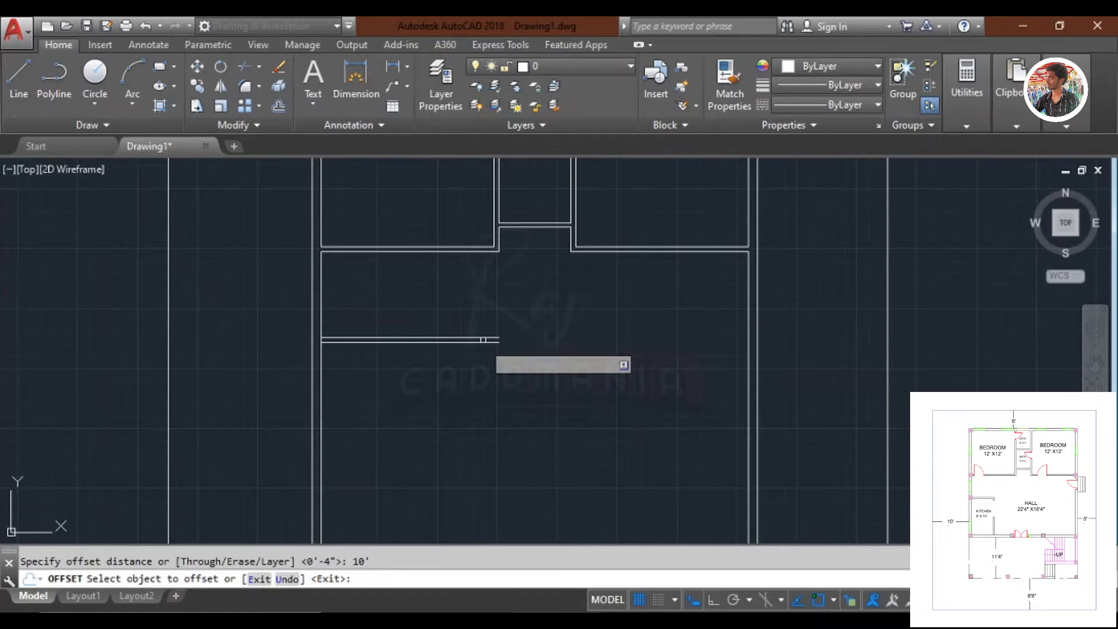
click(483, 339)
click(479, 437)
middle_drag(525, 421, 531, 367)
Offset the front wall line 8" downward to form the wall's outer face.
key(Return)
key(Return)
text(4")
key(BackSpace)
key(BackSpace)
text(8")
key(Return)
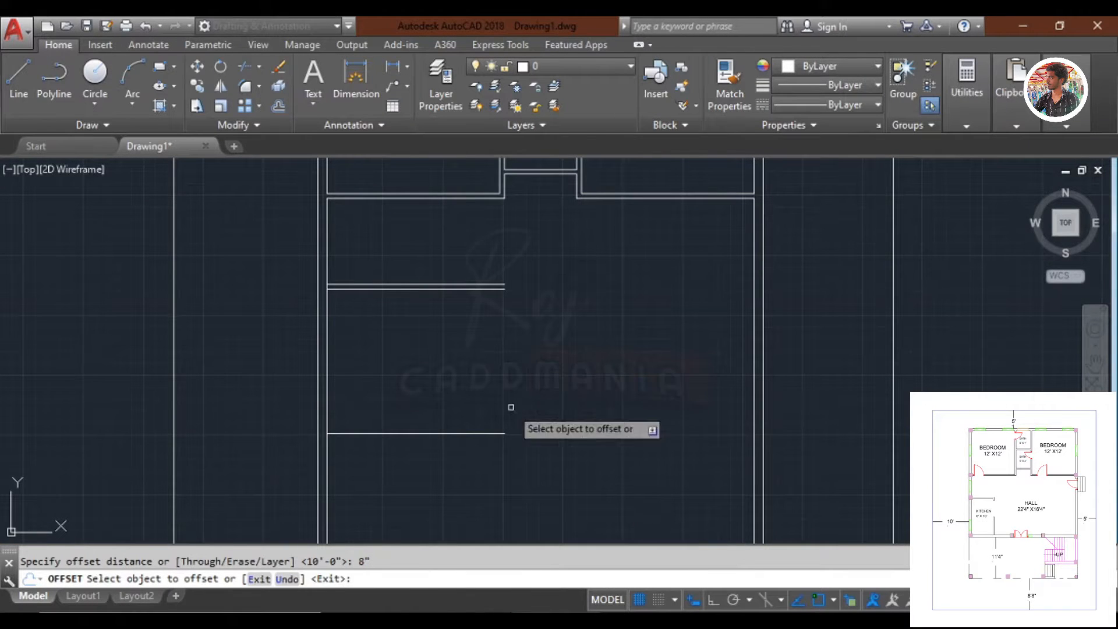
click(485, 435)
click(499, 473)
Offset the left exterior wall's inner face 6' inward to place the kitchen's side wall.
key(Return)
key(Return)
text(1)
key(BackSpace)
text(6')
key(Return)
click(329, 326)
click(464, 351)
Offset the kitchen's vertical side line toward the hall to form the side wall's second face.
key(Return)
key(Return)
click(416, 345)
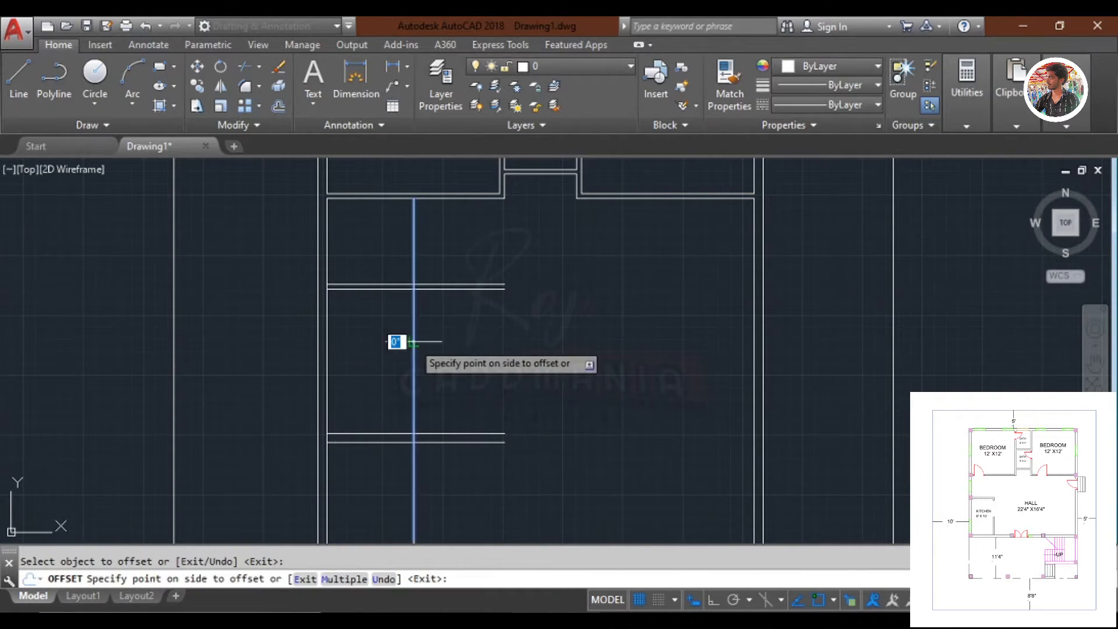
click(471, 357)
key(Return)
Trim the kitchen's upper wall lines past its side wall and the side wall lines above the kitchen.
text(tr)
key(Return)
key(Return)
click(478, 317)
click(470, 270)
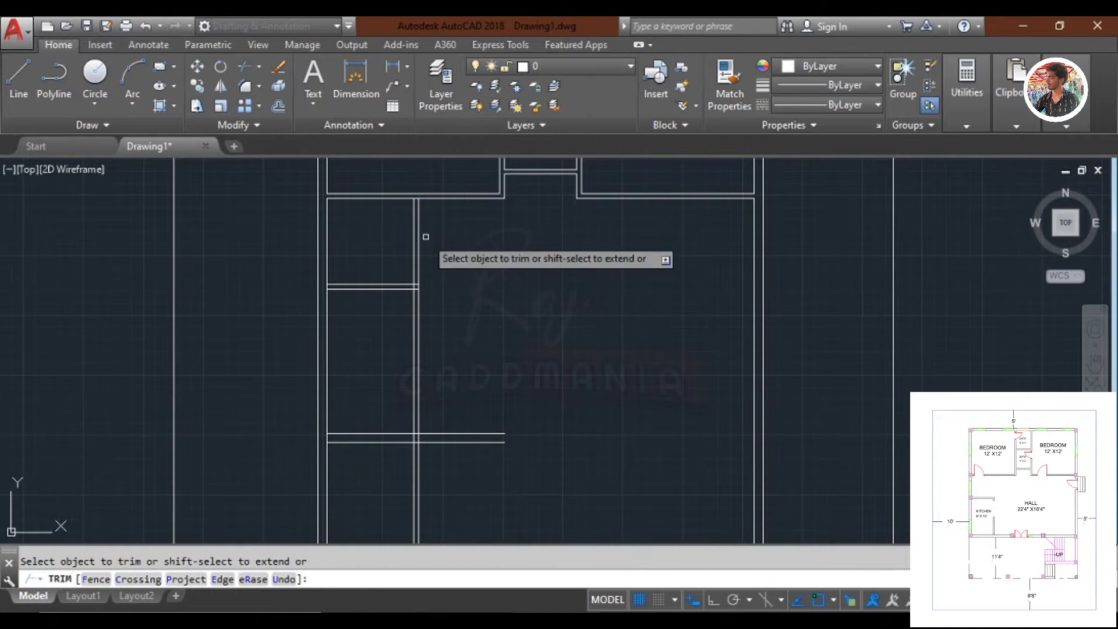
click(427, 236)
click(399, 234)
Extend both front wall lines to the right exterior wall's inner face.
key(Return)
scroll(477, 435, up, 2)
key(Return)
click(481, 425)
click(499, 440)
scroll(499, 357, down, 4)
key(Escape)
mouse_move(520, 432)
middle_down()
mouse_move(528, 441)
mouse_move(504, 441)
middle_up()
Trim the kitchen side wall lines that run below the front wall.
scroll(500, 436, up, 4)
text(tr)
key(Return)
key(Return)
click(503, 392)
click(431, 350)
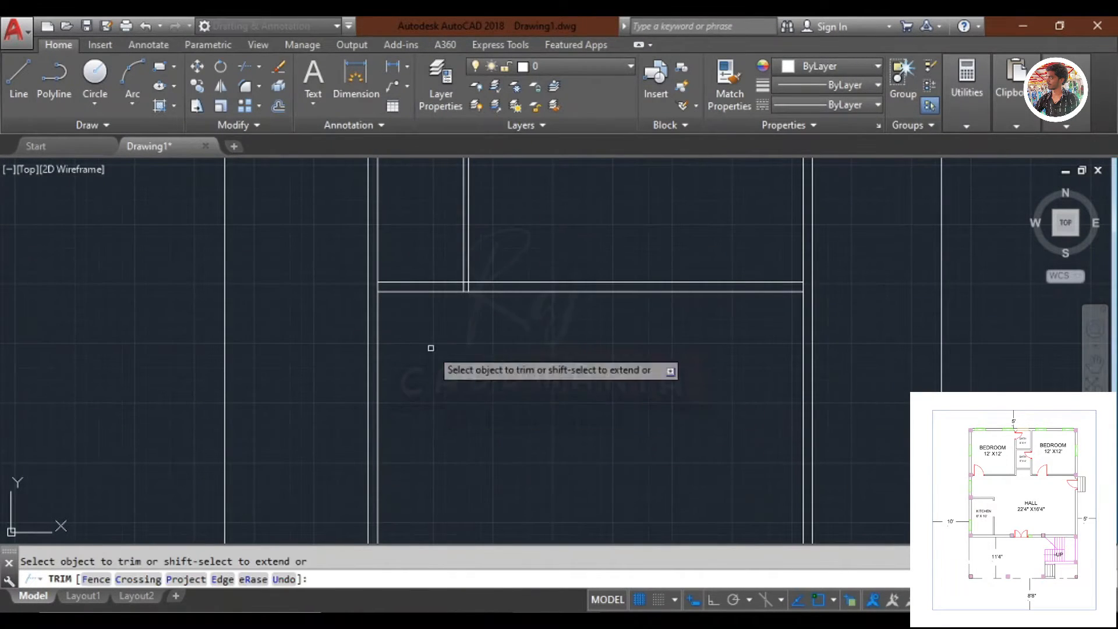
Trim the overlapping segments at the kitchen partition's wall junctions.
scroll(471, 284, up, 6)
scroll(455, 285, down, 3)
scroll(506, 233, up, 3)
click(509, 271)
click(533, 295)
click(526, 298)
scroll(460, 243, down, 5)
scroll(381, 247, up, 4)
click(369, 248)
scroll(393, 224, down, 4)
scroll(389, 378, up, 3)
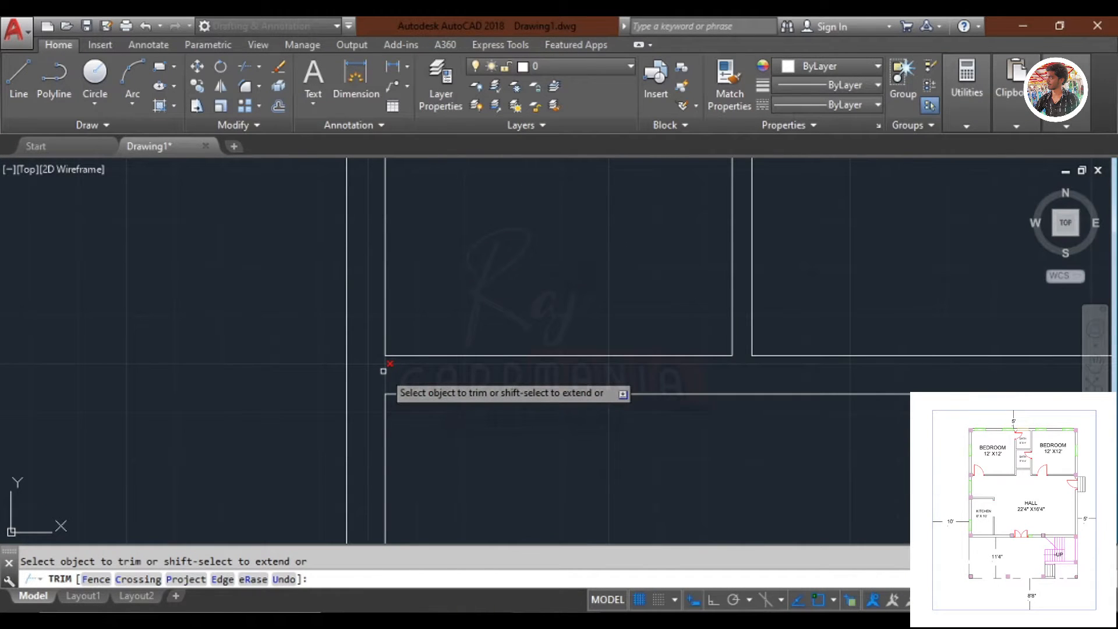
Extend the front wall's lower line to the left exterior wall's outer face.
key(Escape)
text(ex)
key(Return)
click(404, 395)
key(Escape)
Trim the left exterior wall's inner face between the two front wall lines.
text(tr)
key(Return)
key(Return)
click(396, 381)
click(377, 367)
scroll(374, 316, down, 5)
scroll(608, 315, up, 5)
key(Escape)
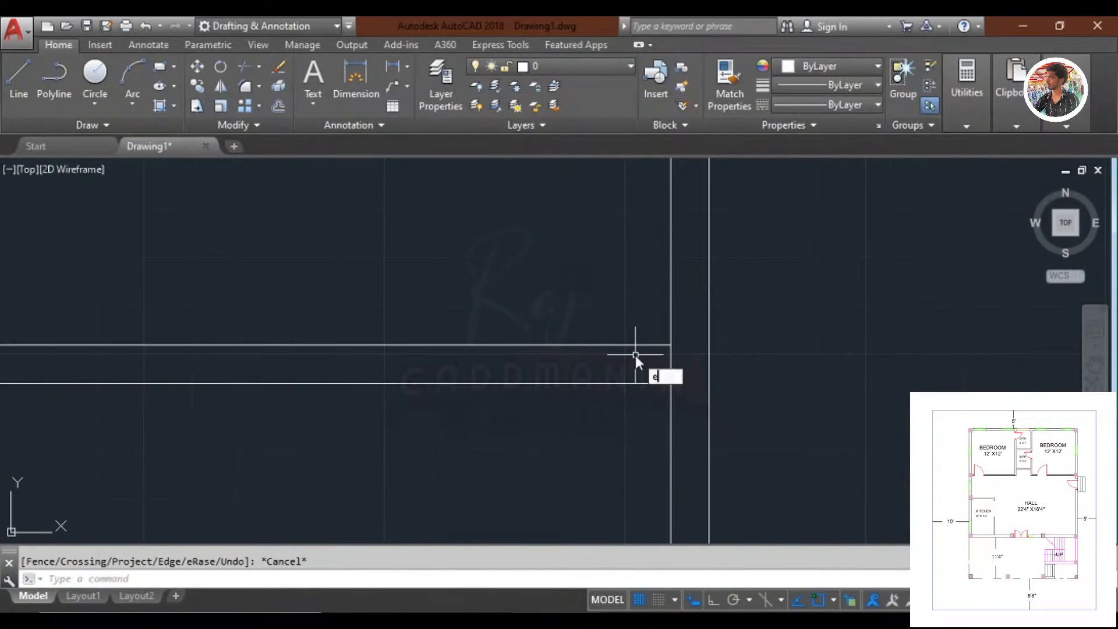
Extend the front wall's lower line to the right exterior wall's outer face and trim the inner face between the front wall lines.
text(ex)
key(Return)
key(Escape)
text(tr)
key(Return)
key(Return)
click(669, 367)
scroll(641, 285, down, 5)
middle_drag(639, 284, 640, 337)
scroll(634, 291, down, 4)
key(Escape)
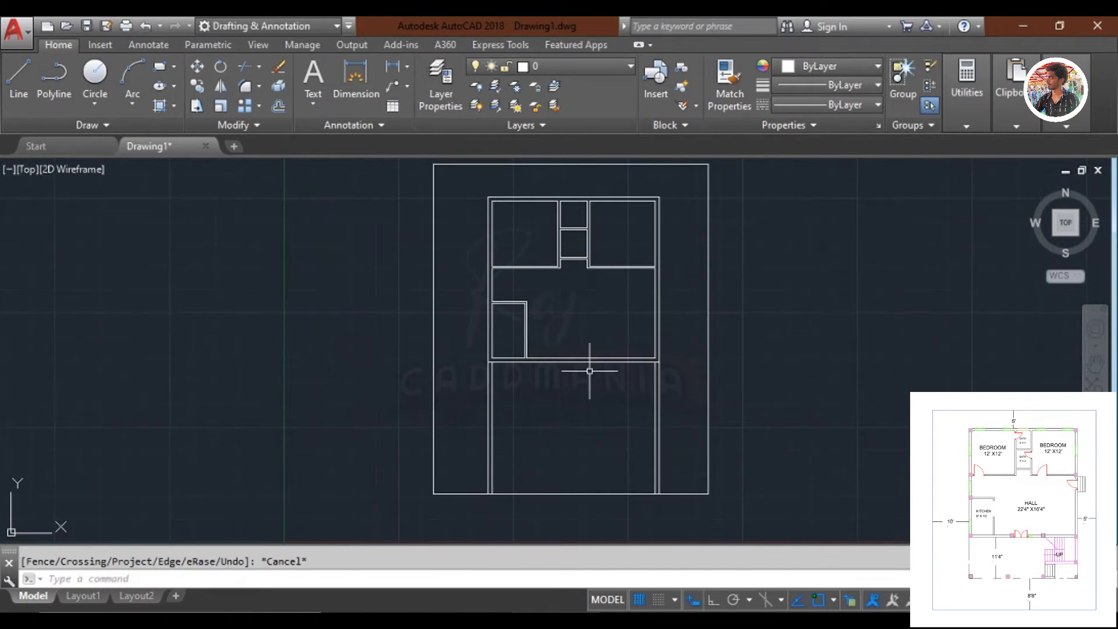
Erase the inner face lines of both exterior side walls below the front wall.
scroll(589, 368, up, 4)
key(Escape)
scroll(576, 397, down, 2)
scroll(432, 402, up, 4)
click(423, 396)
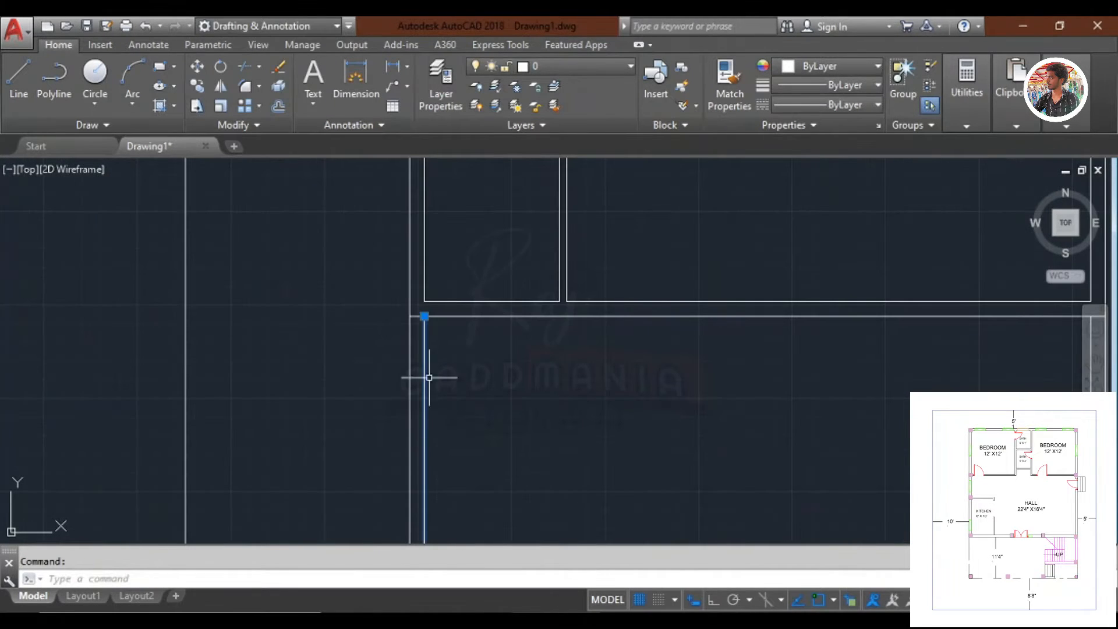
scroll(596, 379, down, 5)
scroll(728, 343, up, 5)
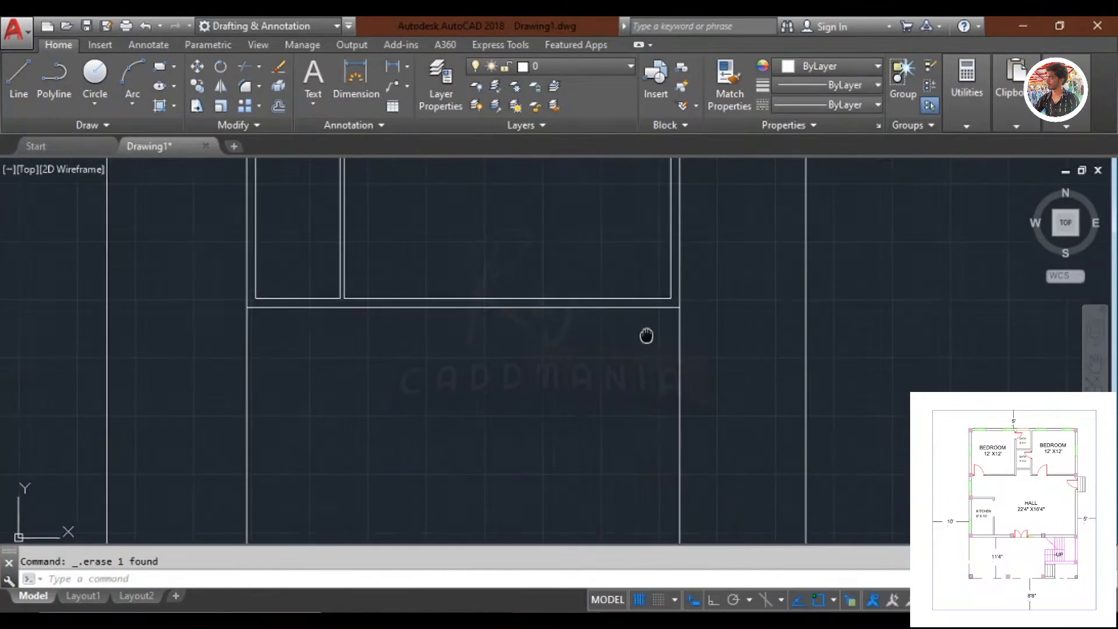
Offset the front wall's lower line 11'6" downward to mark the front edge of the porch area.
middle_drag(641, 320, 655, 340)
text(o)
key(Return)
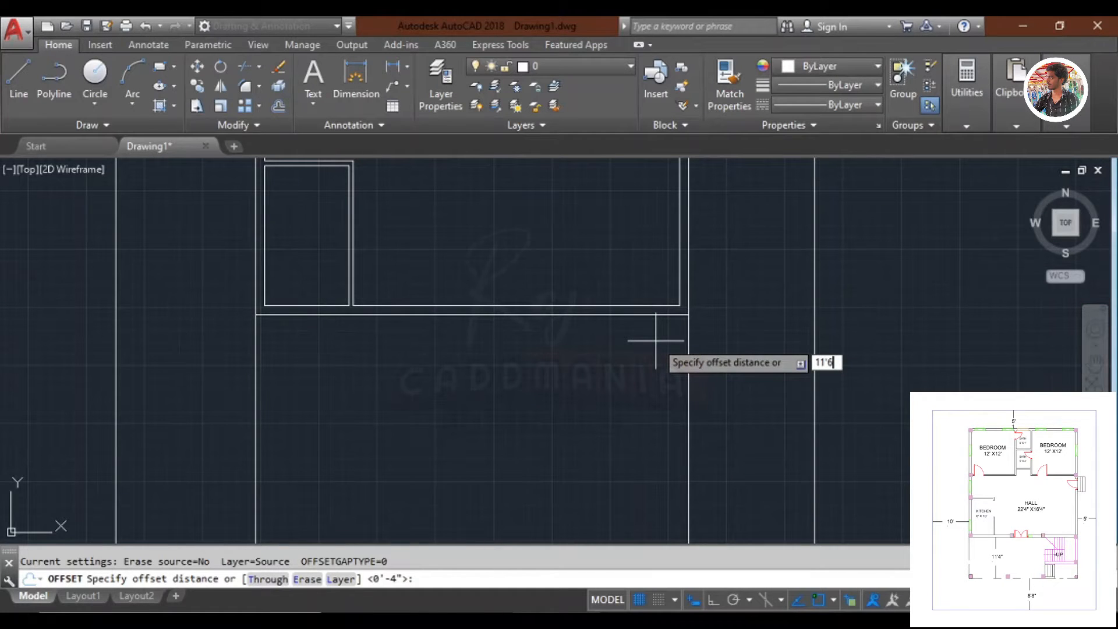
text(11'6)
key(Return)
click(654, 315)
click(654, 434)
scroll(654, 404, down, 3)
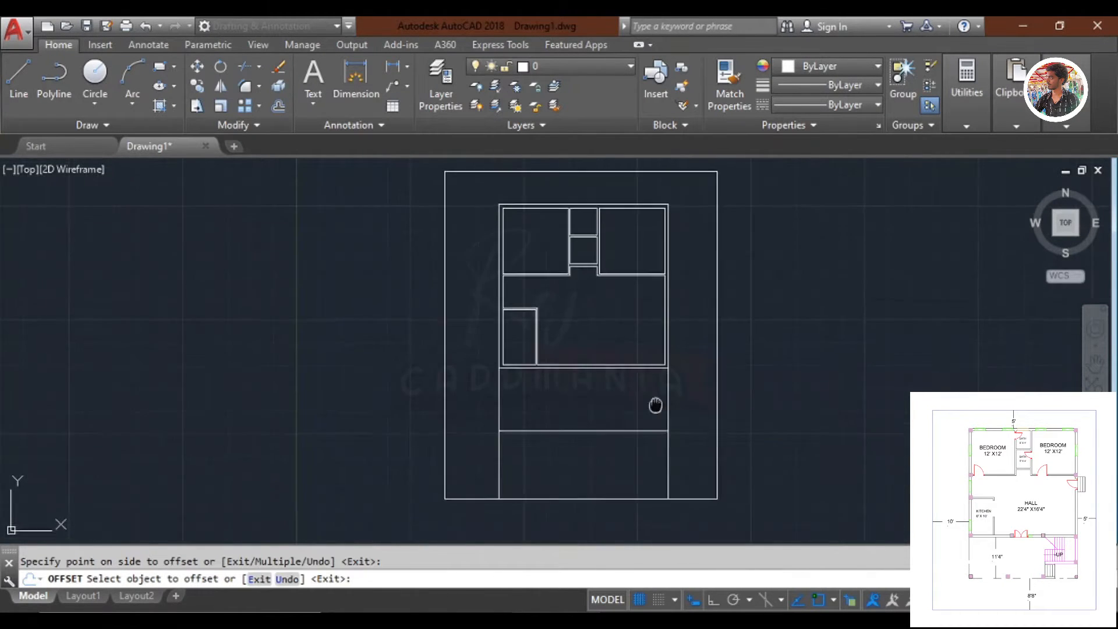
key(Return)
Trim both exterior side lines below the porch's front edge line.
text(tr)
key(Return)
key(Return)
click(690, 447)
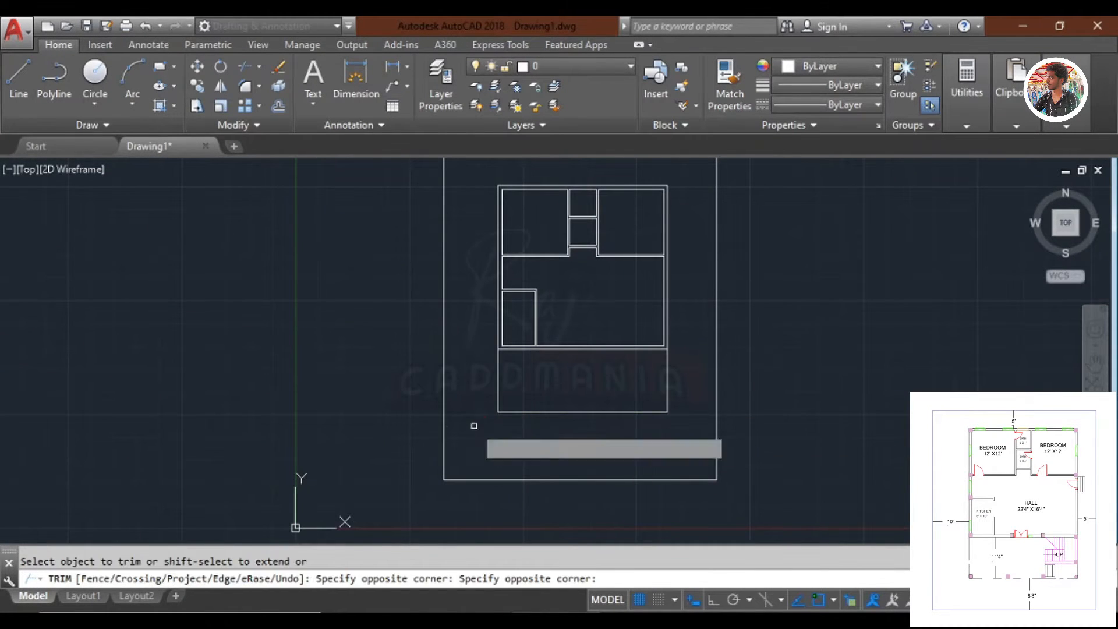
click(475, 425)
key(Escape)
Draw a short vertical line upward from the front wall's lower line, in the hall section right of the kitchen.
middle_drag(550, 388, 549, 395)
scroll(555, 329, up, 2)
text(l)
key(Return)
scroll(602, 381, up, 4)
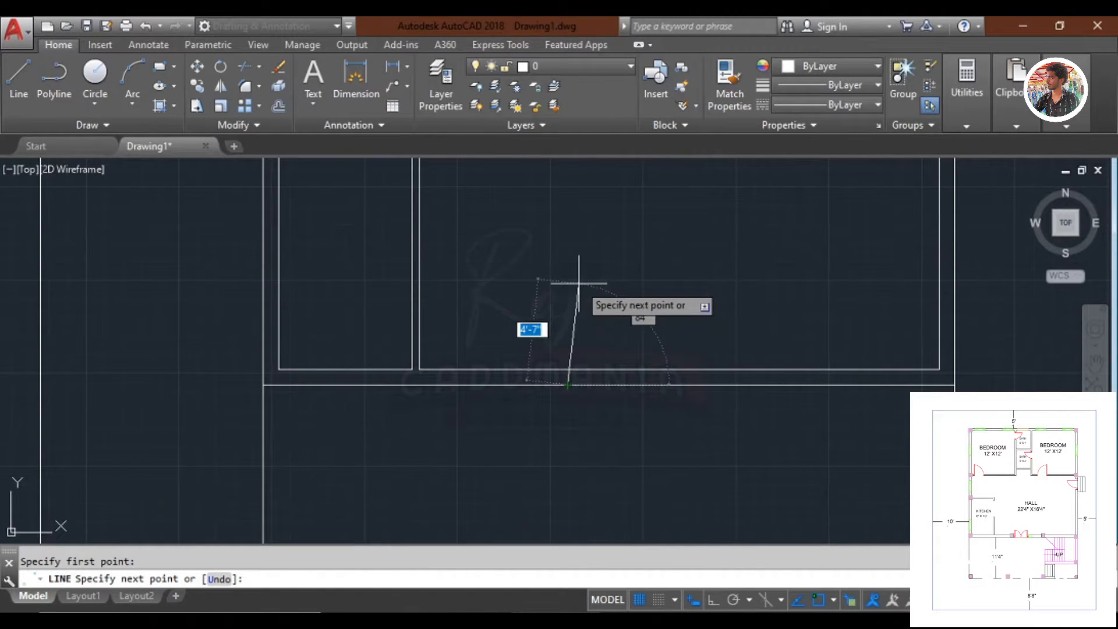
key(Return)
Offset the short vertical line at the front wall by 2' to both sides.
text(o)
key(Return)
text(2')
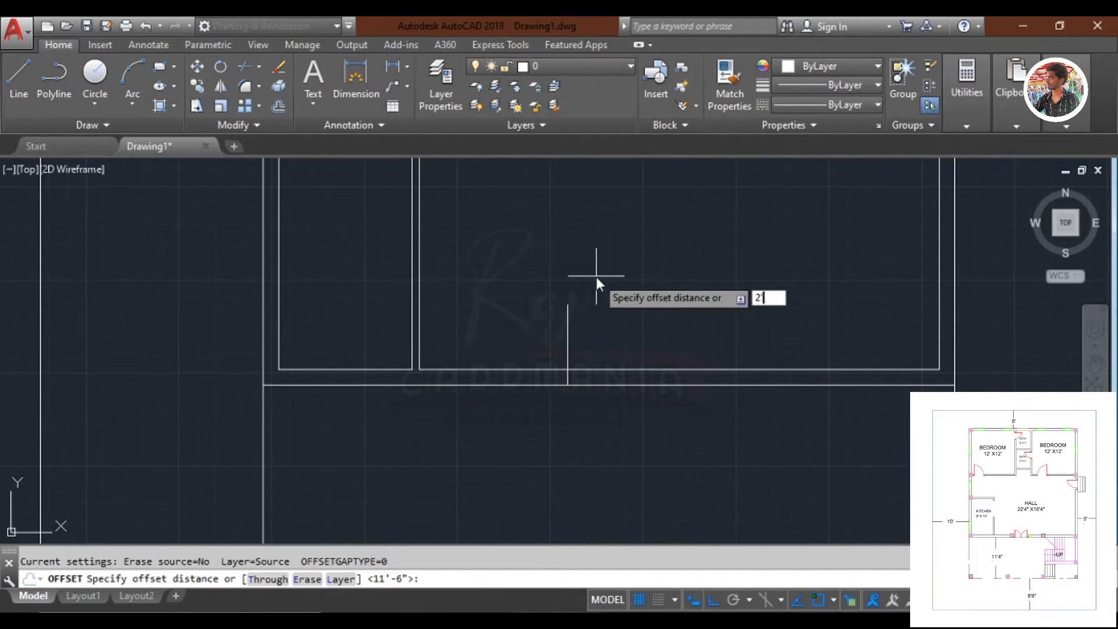
key(Return)
click(566, 342)
click(553, 347)
click(567, 342)
click(589, 342)
key(Return)
Trim the projecting marker lines and the wall lines between them to open the 4' main entrance in the front wall.
text(tr)
key(Return)
click(648, 344)
click(504, 277)
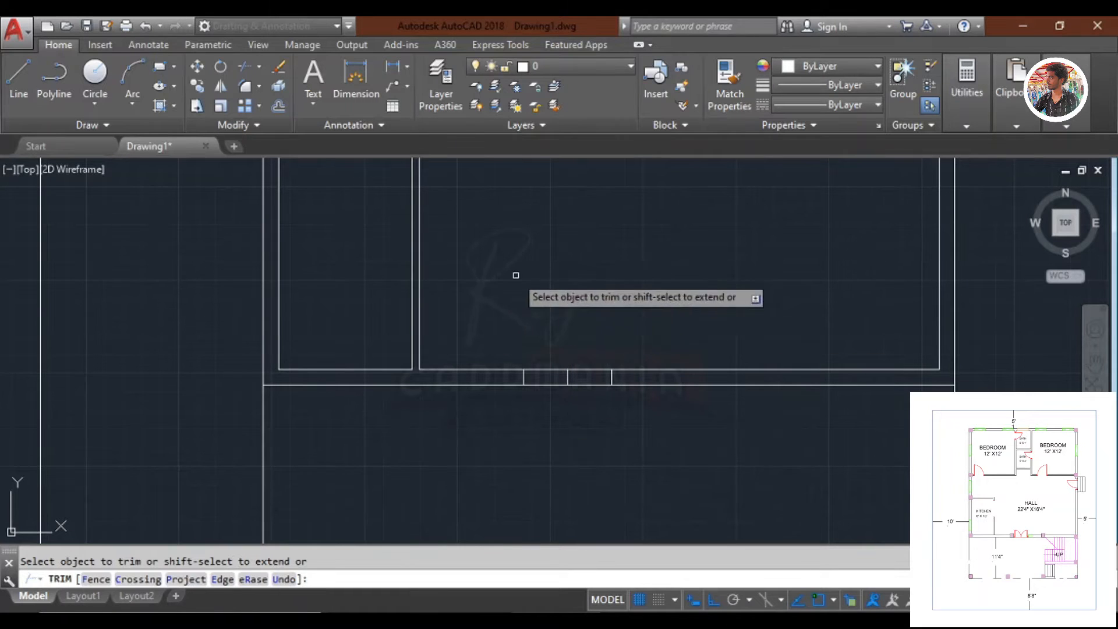
scroll(567, 367, up, 4)
click(599, 475)
click(533, 308)
key(Escape)
Draw a short horizontal line across the kitchen's side wall near its upper corner and offset it 4' downward.
scroll(559, 309, down, 4)
scroll(518, 278, up, 5)
text(l)
key(Return)
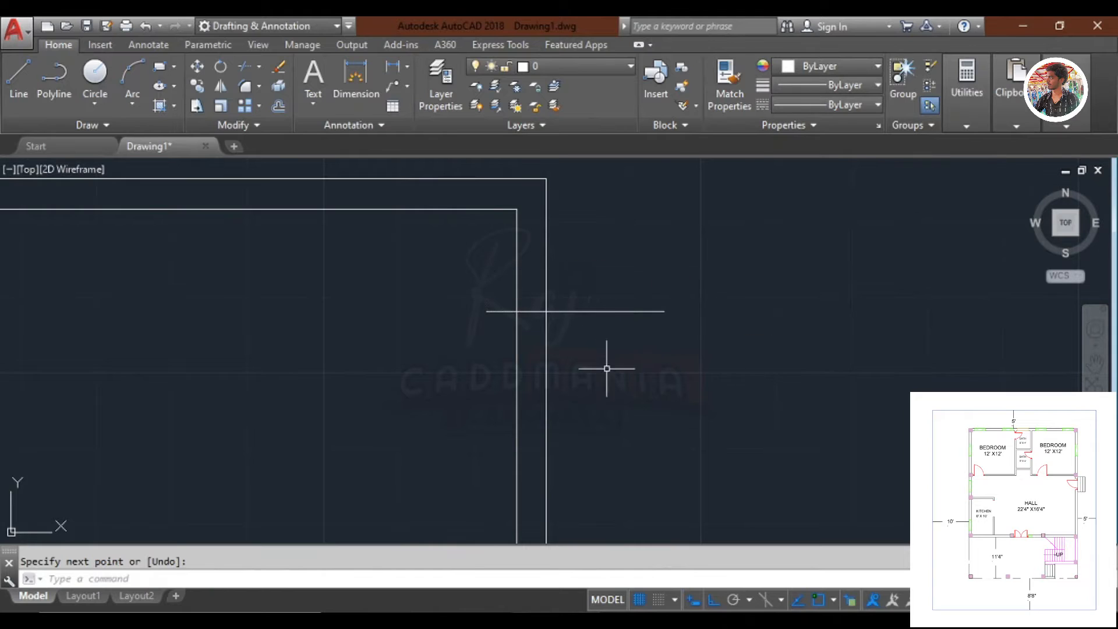
scroll(613, 356, down, 5)
key(Escape)
text(o)
key(Return)
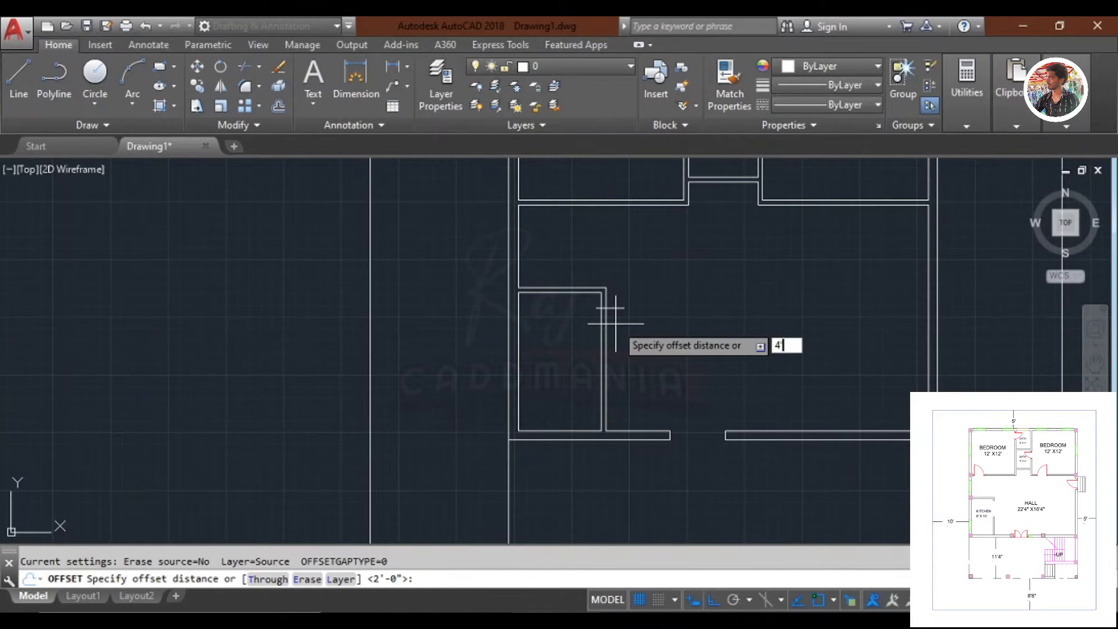
key(Return)
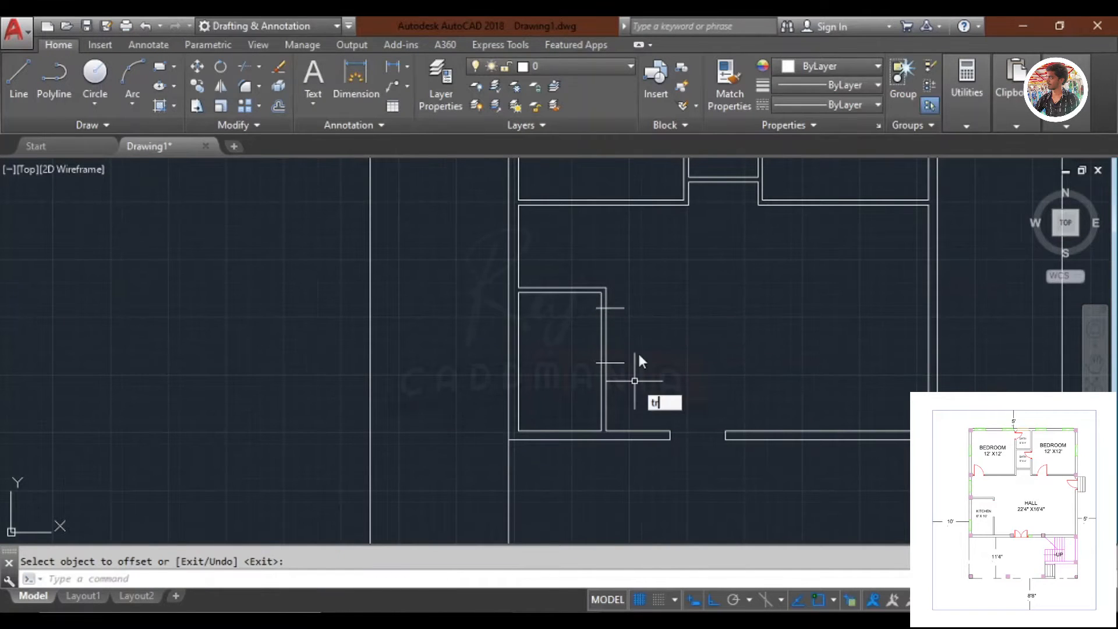
Trim the kitchen side wall between the two markers and their projecting ends to form the kitchen opening.
key(Return)
key(Return)
scroll(639, 339, up, 4)
click(641, 343)
click(509, 318)
click(618, 419)
click(557, 215)
scroll(524, 391, up, 4)
click(558, 461)
click(486, 212)
scroll(515, 245, down, 4)
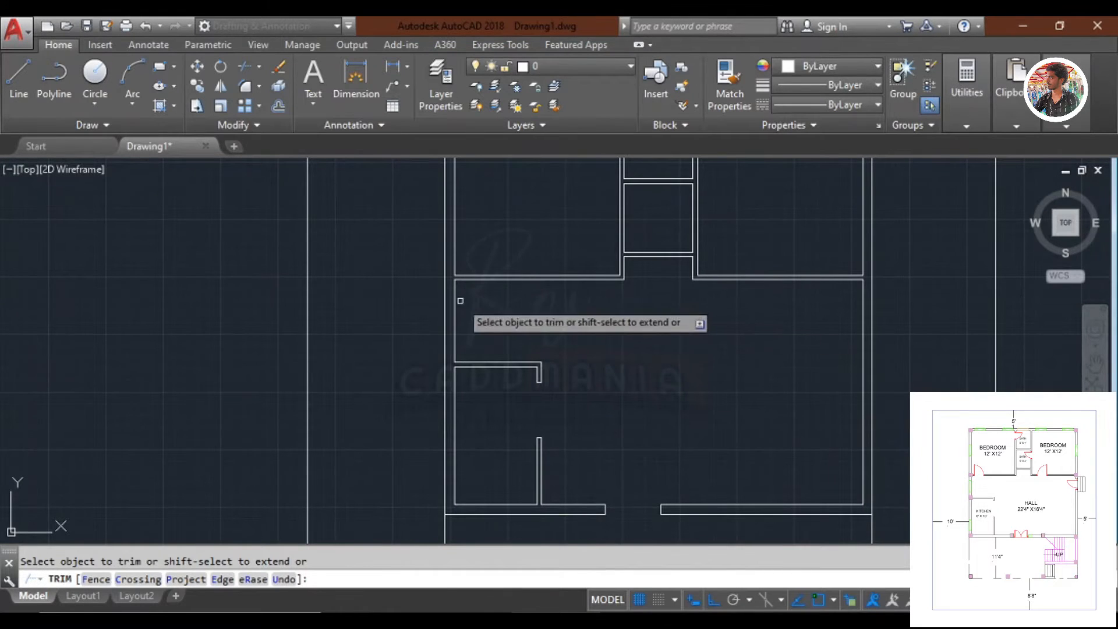
key(Return)
Draw a short horizontal line across the left exterior wall just below the left bedroom and offset it 3' downward.
scroll(448, 294, up, 3)
text(l)
key(Return)
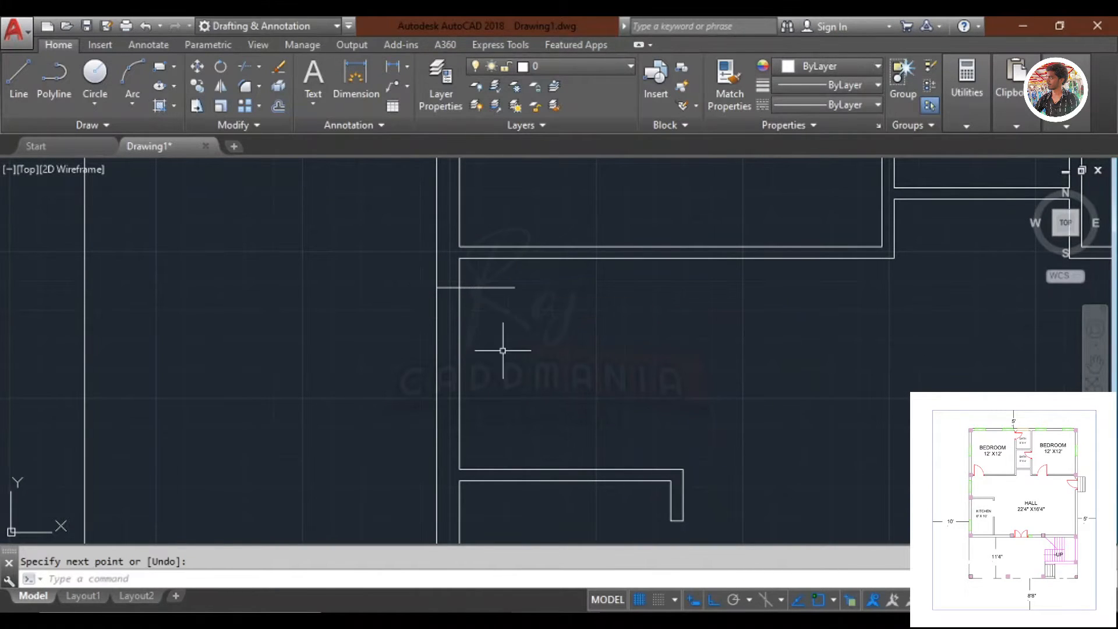
key(Escape)
text(o)
key(Return)
key(Return)
click(484, 288)
click(491, 326)
key(Return)
Trim the left exterior wall between the two markers and the markers' projecting ends to leave a 3' opening.
text(tr)
key(Return)
key(Return)
click(534, 337)
click(385, 322)
click(516, 430)
click(487, 285)
key(Return)
Draw a short vertical line across the left bedroom's lower wall near the exterior wall and offset it 3' to the right.
scroll(486, 317, down, 2)
text(l)
key(Return)
scroll(485, 344, up, 2)
click(456, 333)
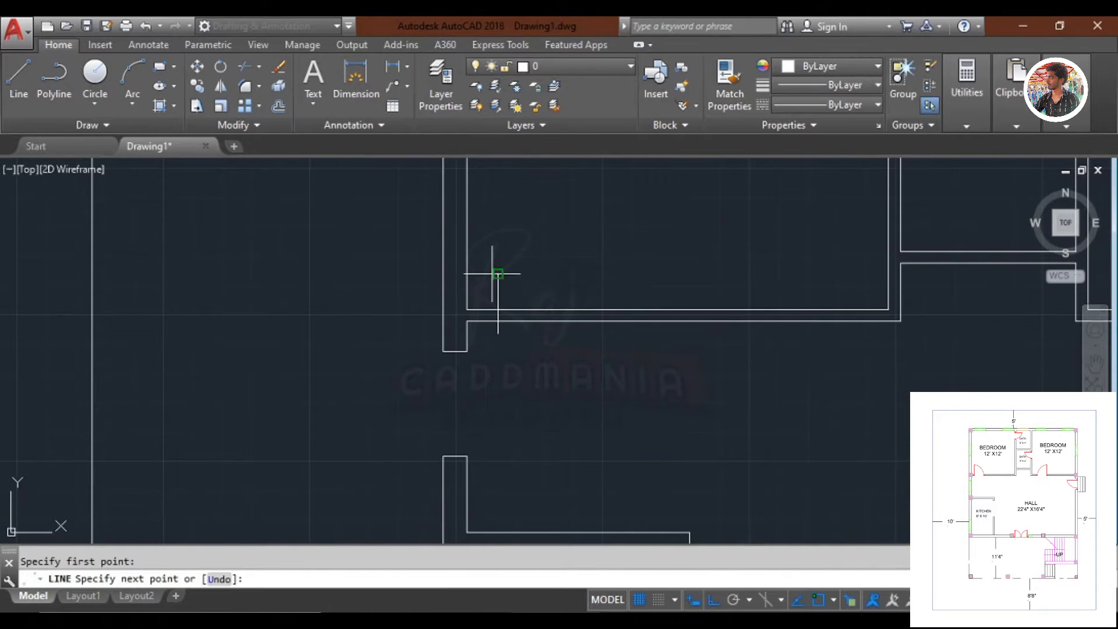
key(Escape)
text(o)
key(Return)
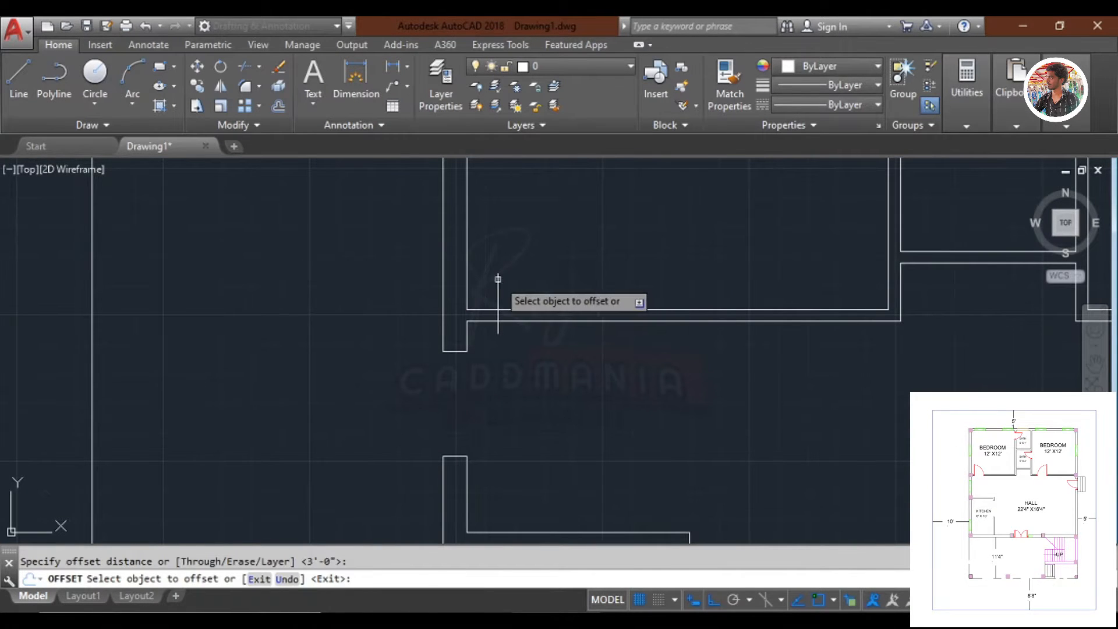
click(500, 279)
click(619, 272)
Trim the left bedroom's lower wall between the markers and their projecting ends to form the door opening.
text(te cor)
key(Return)
key(Return)
click(575, 388)
click(546, 305)
click(677, 286)
click(479, 263)
click(631, 378)
click(496, 330)
scroll(549, 240, down, 2)
key(Escape)
key(Escape)
Draw a short vertical line across the right bedroom's lower wall near the toilet wall and offset it 3' to the right.
middle_drag(800, 232, 581, 294)
text(l)
key(Return)
scroll(680, 367, up, 4)
click(712, 245)
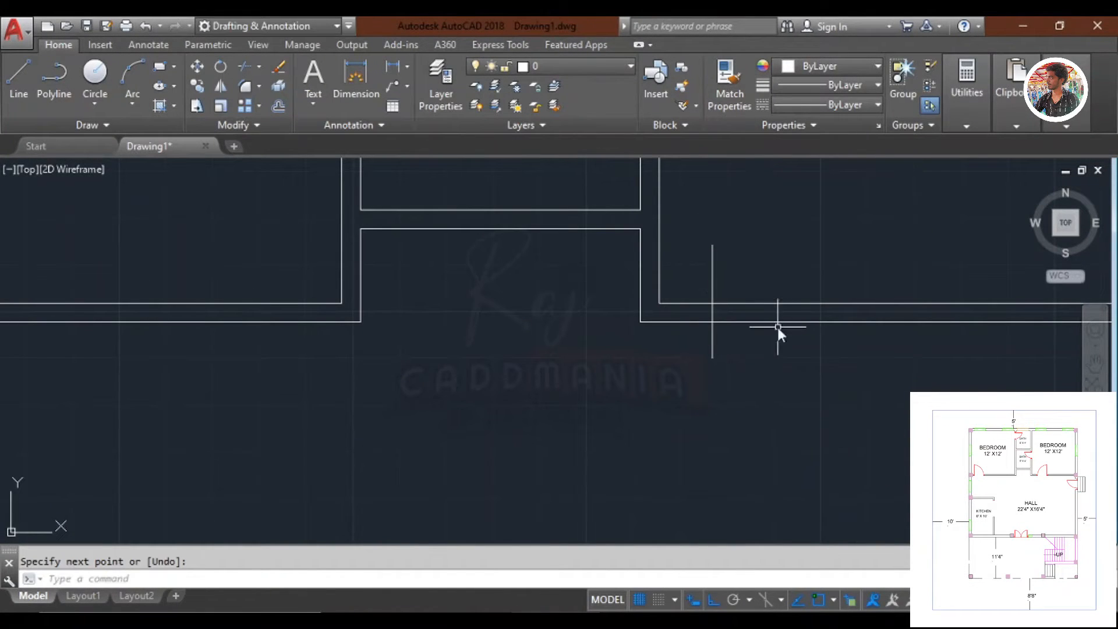
key(Escape)
text(o)
key(Return)
click(713, 279)
click(820, 291)
key(Return)
Trim the right bedroom's lower wall between the markers and their projecting ends to form the door opening.
click(955, 425)
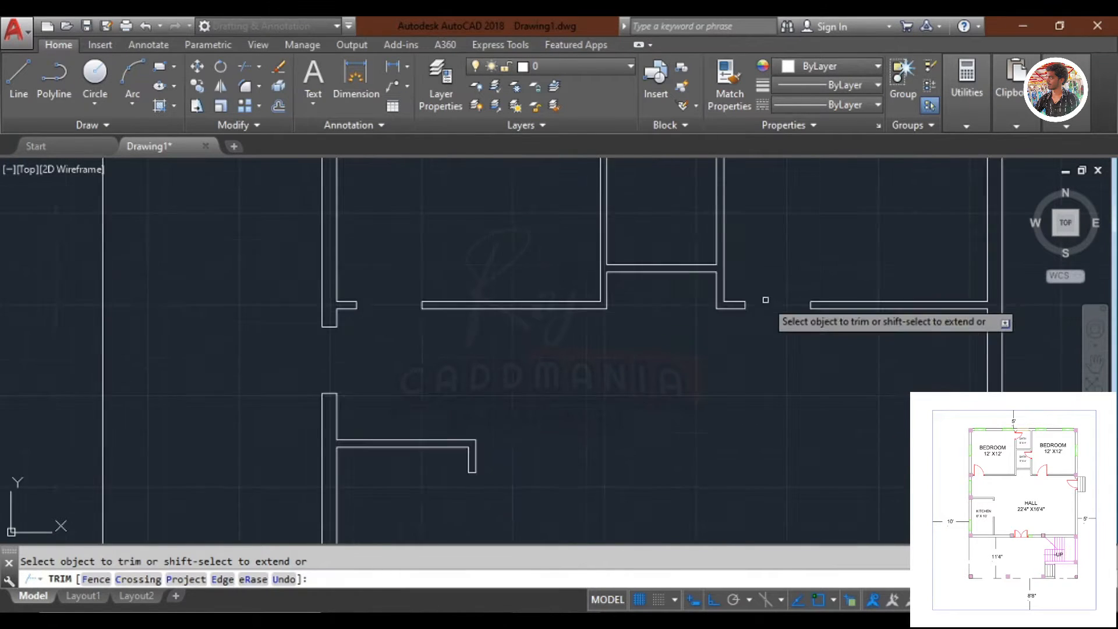
middle_drag(751, 291, 779, 522)
scroll(634, 286, up, 3)
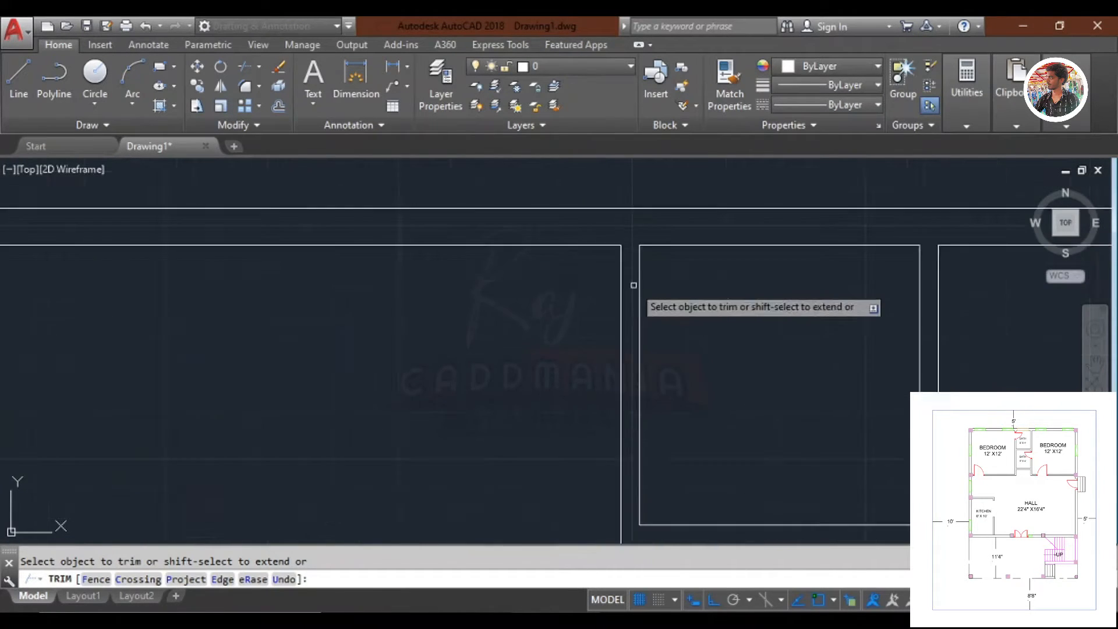
key(Escape)
Draw a short horizontal line across the upper toilet's left wall near its top and offset it downward for the door width.
text(l)
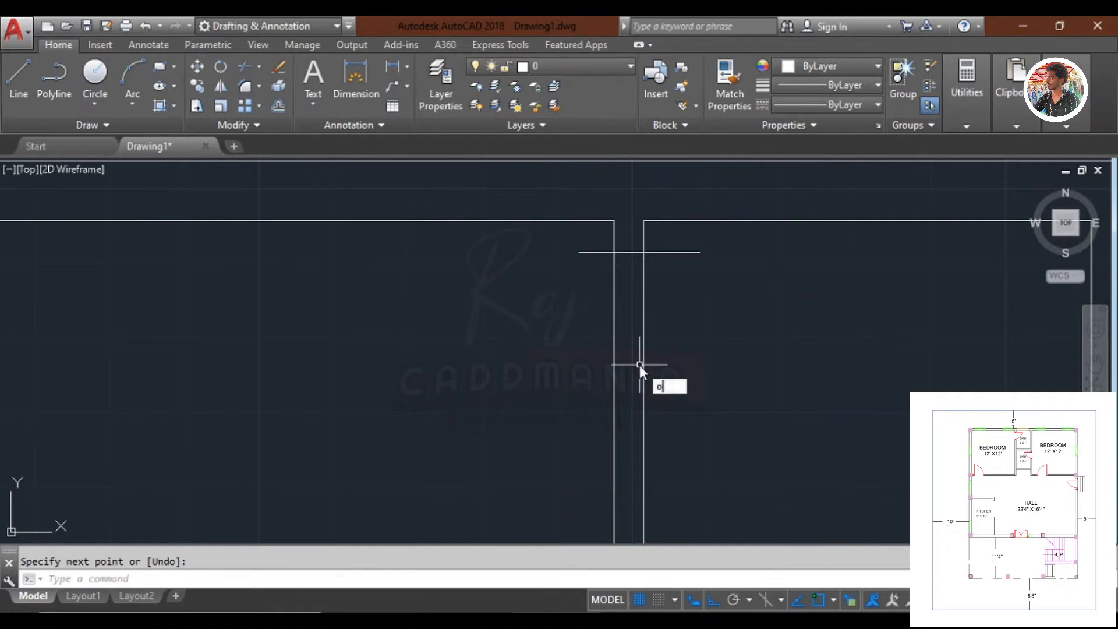
click(689, 254)
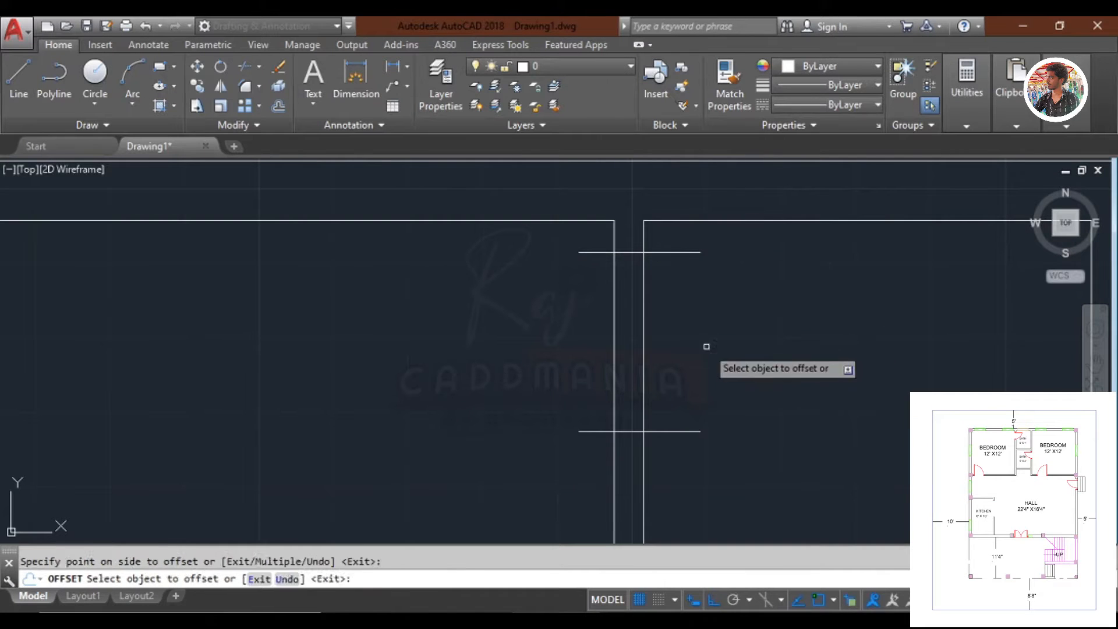
key(Return)
Trim the upper toilet's left wall between the markers and their projecting ends to form the toilet door opening.
key(Return)
click(771, 347)
click(529, 316)
click(734, 482)
click(671, 247)
click(598, 467)
click(547, 224)
key(Escape)
Draw a short horizontal line across the lower toilet's right wall near its top and offset it downward for the door width.
scroll(617, 279, down, 3)
scroll(668, 314, up, 5)
text(l)
key(Return)
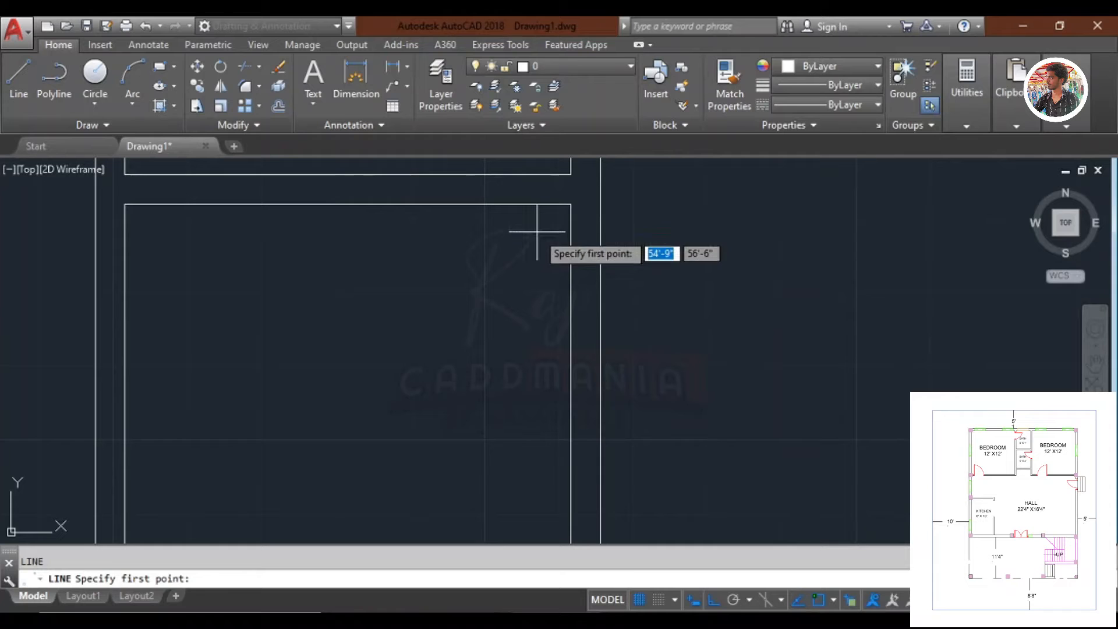
key(space)
click(619, 232)
click(631, 343)
key(space)
Trim the lower toilet's right wall between the markers and their projecting ends to form the toilet door opening.
text(tr)
key(space)
key(space)
click(669, 340)
click(529, 312)
click(679, 466)
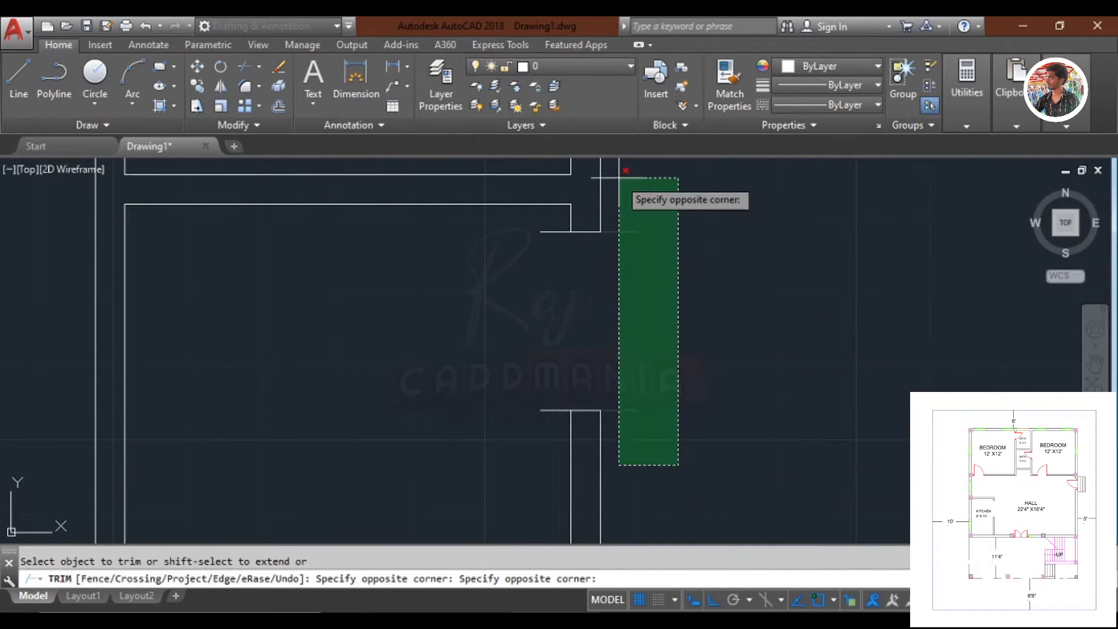
click(624, 193)
click(554, 453)
click(513, 223)
key(Escape)
Shorten the house's right outer line so it ends at the hall's lower-right outer corner.
scroll(626, 275, down, 8)
scroll(655, 293, down, 3)
scroll(594, 367, up, 8)
key(Escape)
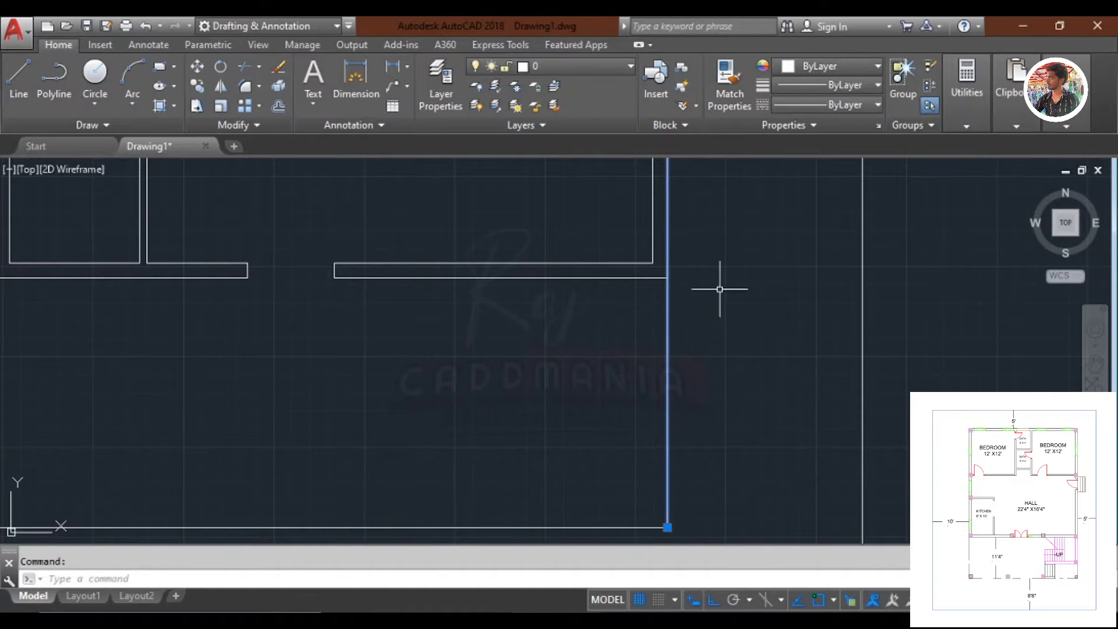
click(667, 527)
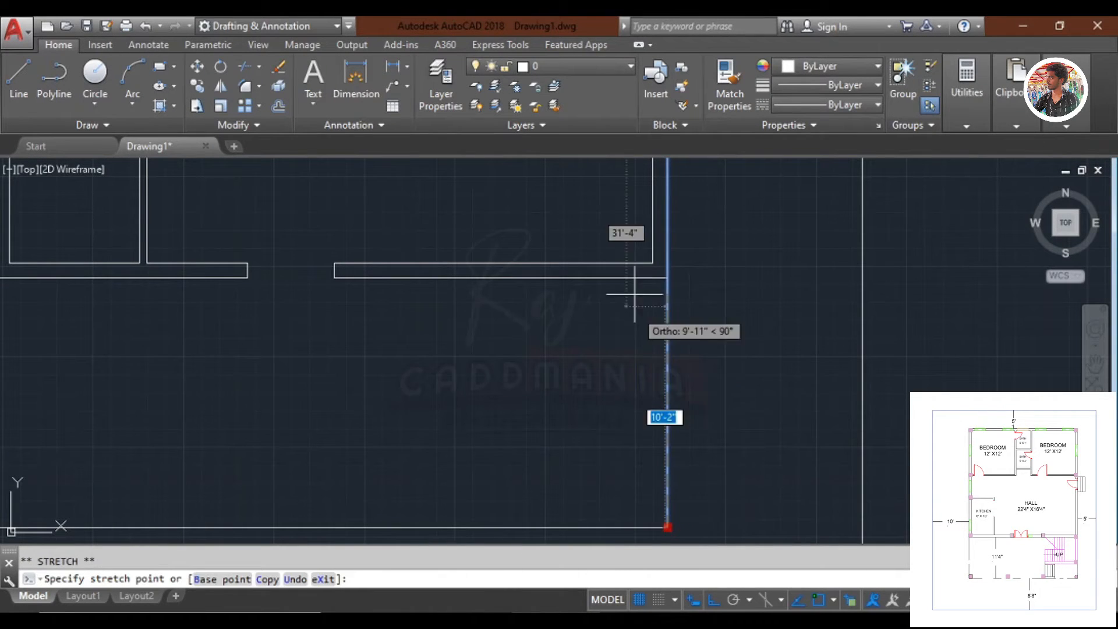
click(667, 277)
text(tr)
key(space)
key(space)
key(Escape)
Draw a 6' vertical line down from the hall's lower-right outer corner along the porch's right edge.
text(l)
key(space)
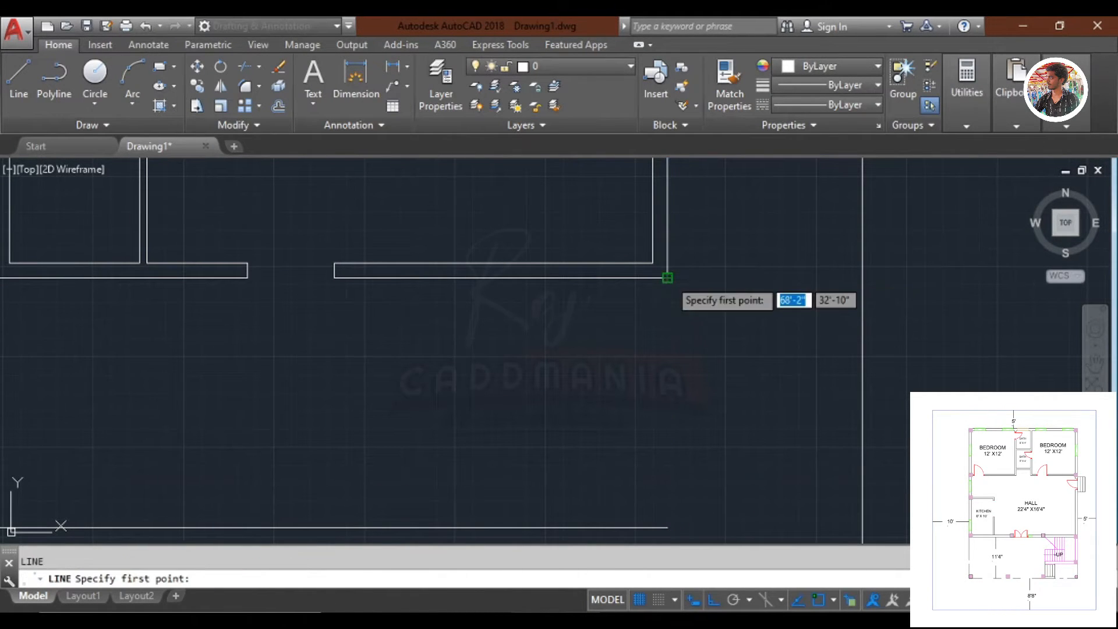
click(668, 277)
middle_drag(668, 487, 652, 402)
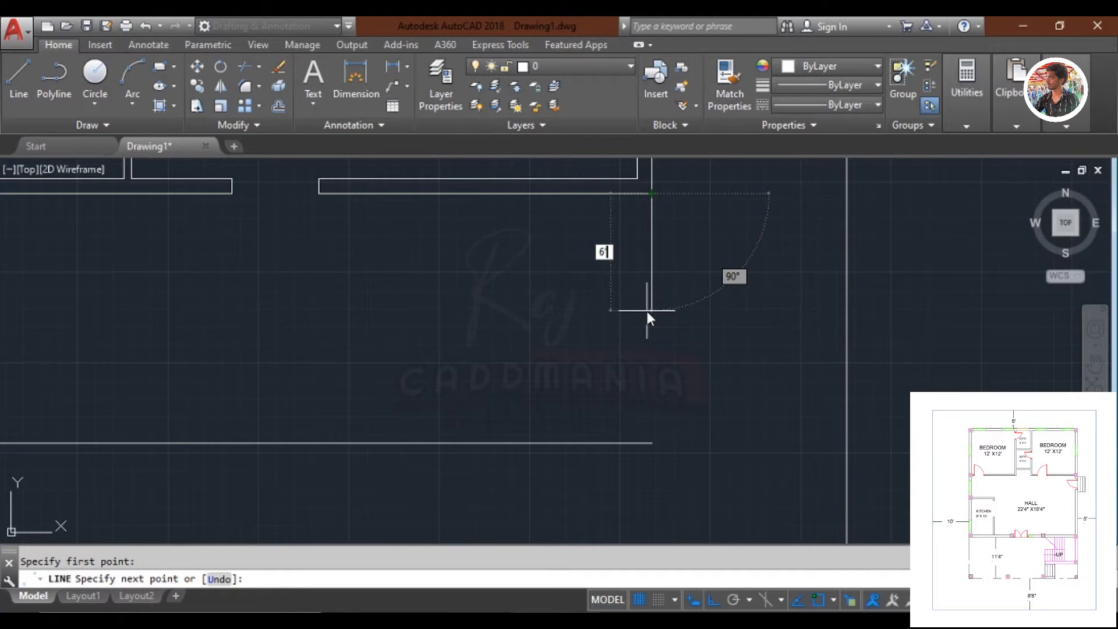
text(6')
key(Return)
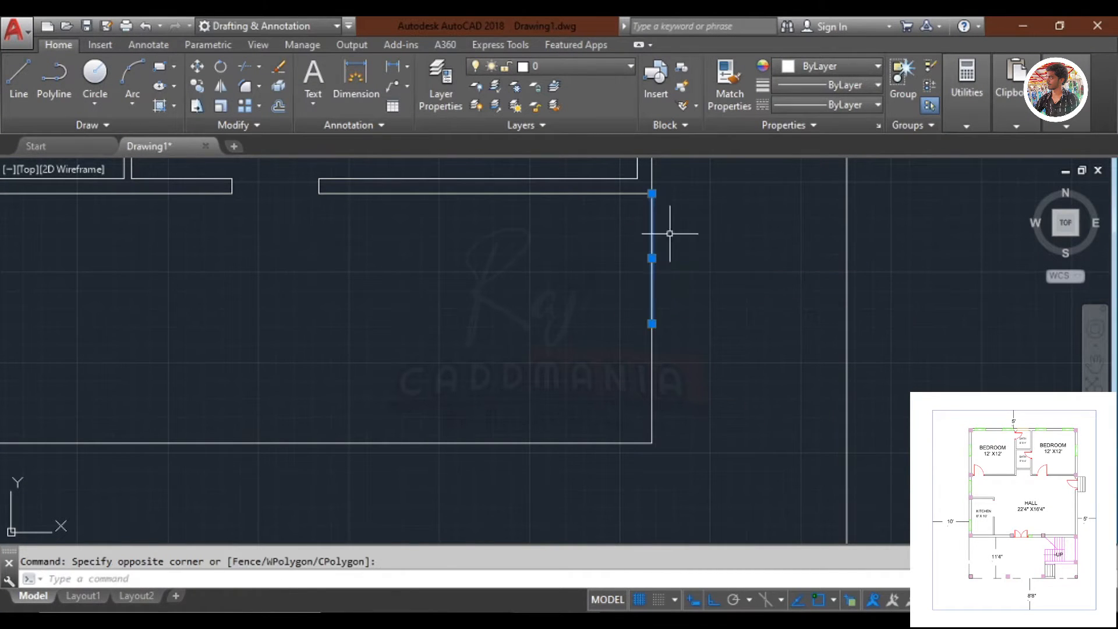
Offset the 6' vertical line 3' inward into the porch for the stair landing.
text(o)
key(space)
text(3')
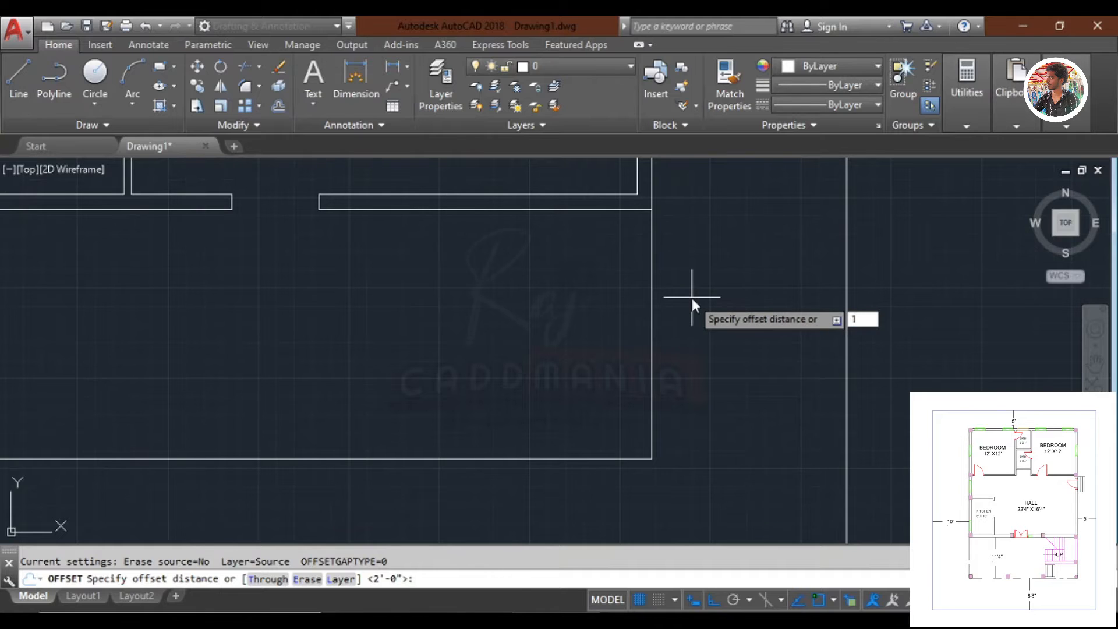
key(Return)
click(652, 288)
click(564, 296)
key(Return)
Offset the landing line repeatedly leftward at 8" spacing until the stair has ten tread lines.
key(Return)
key(Return)
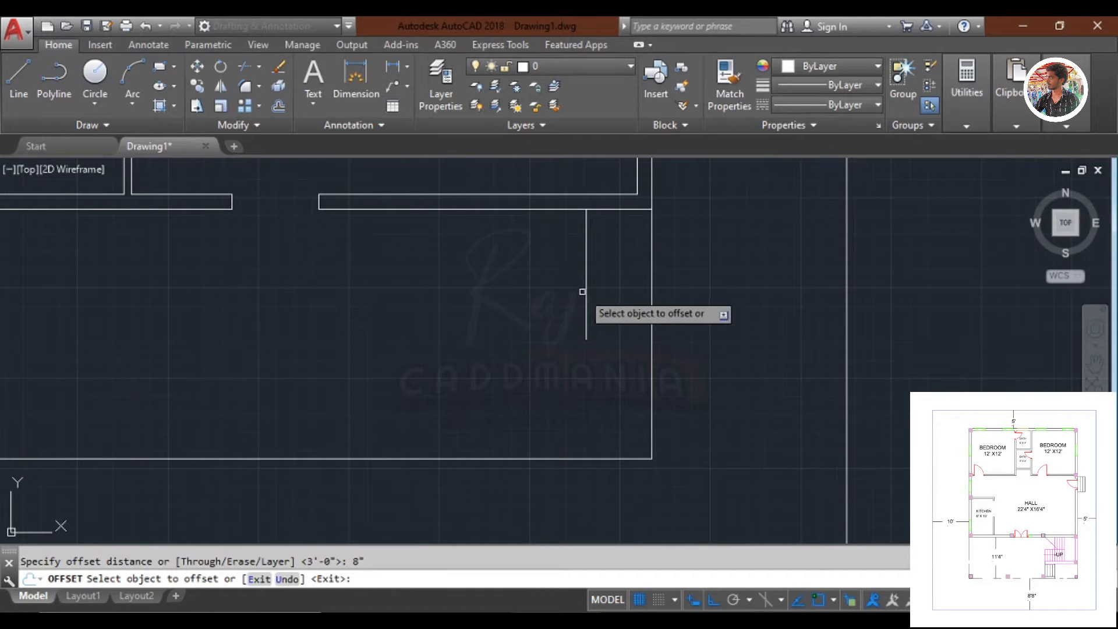
click(577, 298)
click(571, 297)
click(563, 296)
click(557, 296)
click(550, 295)
click(544, 291)
click(528, 282)
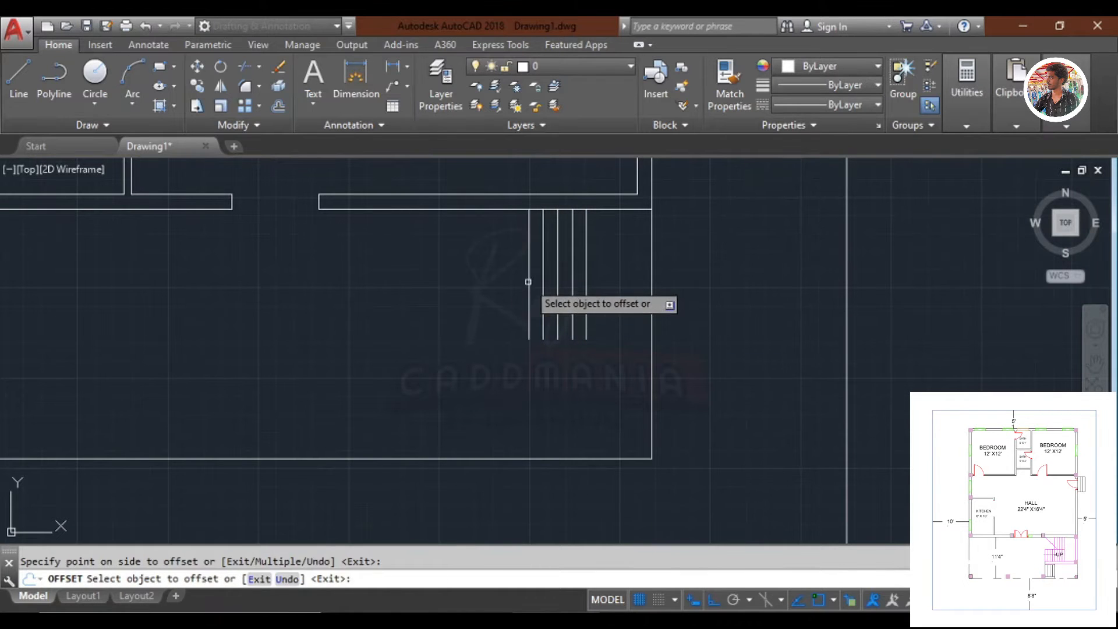
click(512, 271)
click(483, 266)
click(500, 263)
click(490, 260)
click(482, 255)
click(481, 254)
click(483, 254)
click(451, 249)
key(Escape)
Draw horizontal lines from the leftmost tread to the porch's right edge, along the treads' lower ends and through their midpoints.
text(l)
key(Return)
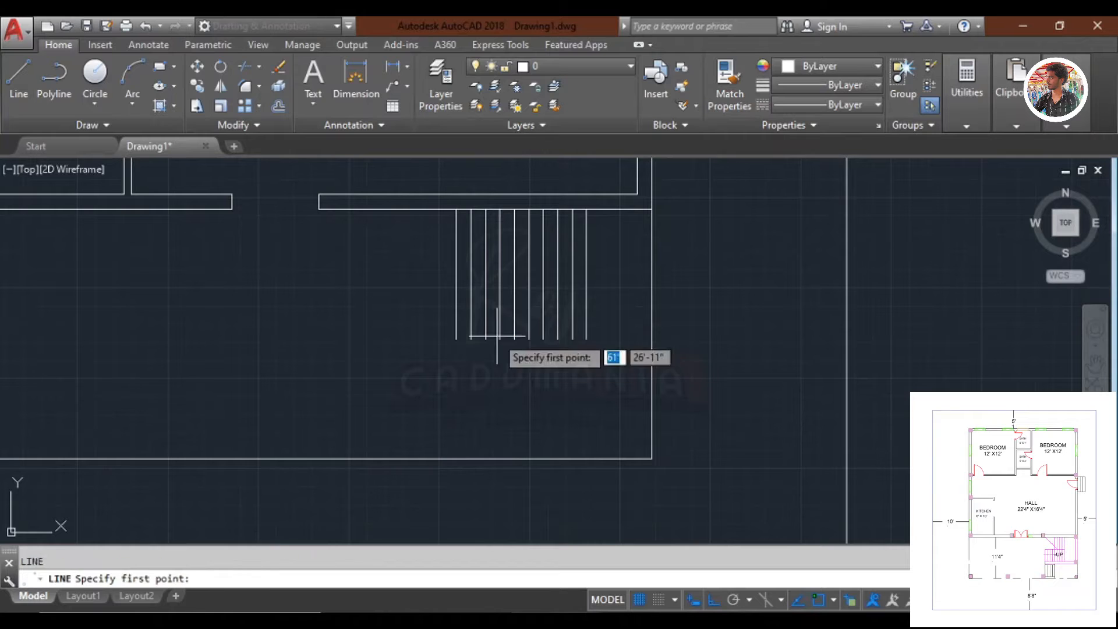
click(457, 340)
click(651, 340)
key(Return)
key(Return)
click(457, 274)
click(652, 274)
key(Return)
Draw a vertical line from near the left end of the stair's bottom line down to the porch's front edge.
scroll(715, 228, down, 3)
middle_drag(598, 238, 600, 273)
scroll(643, 319, down, 2)
scroll(644, 397, up, 6)
key(Return)
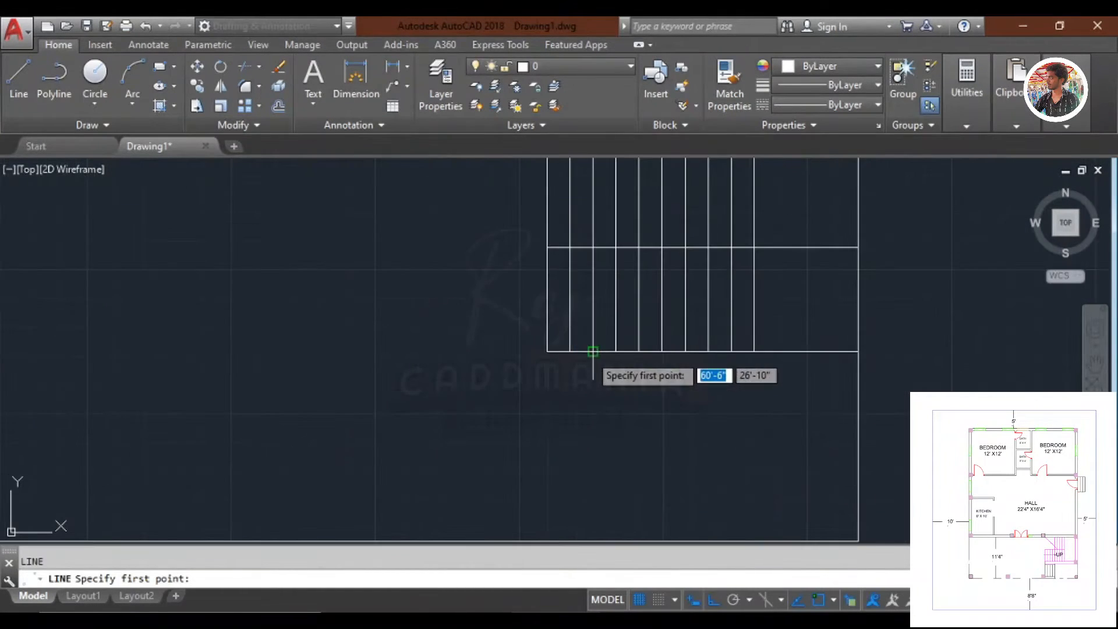
scroll(553, 351, up, 4)
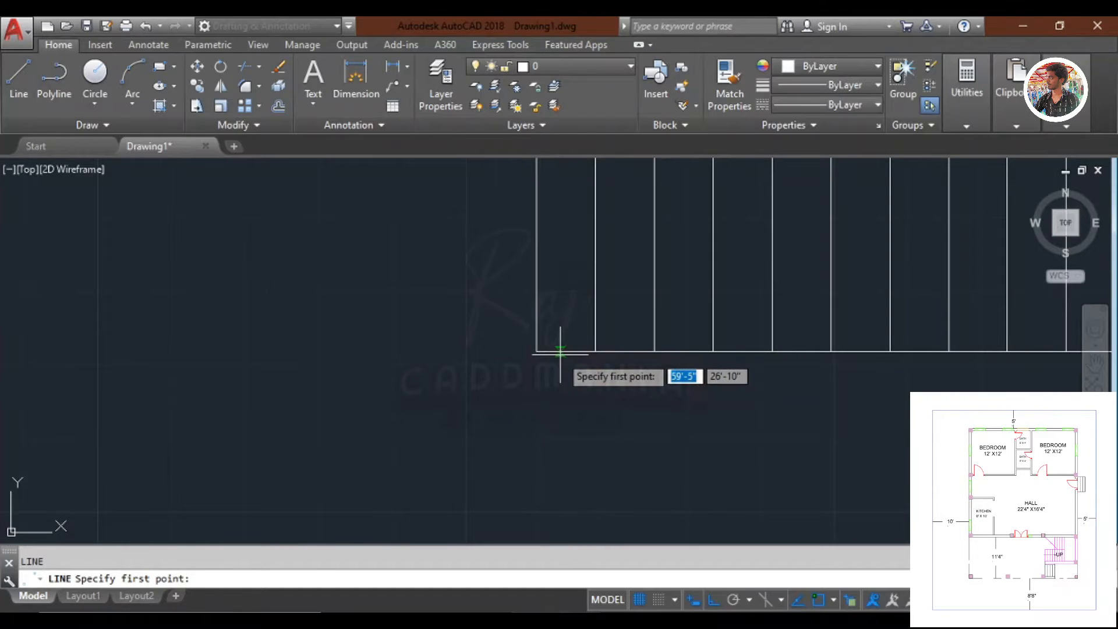
click(558, 352)
middle_drag(566, 394, 554, 287)
scroll(552, 302, down, 8)
scroll(550, 368, up, 6)
click(521, 407)
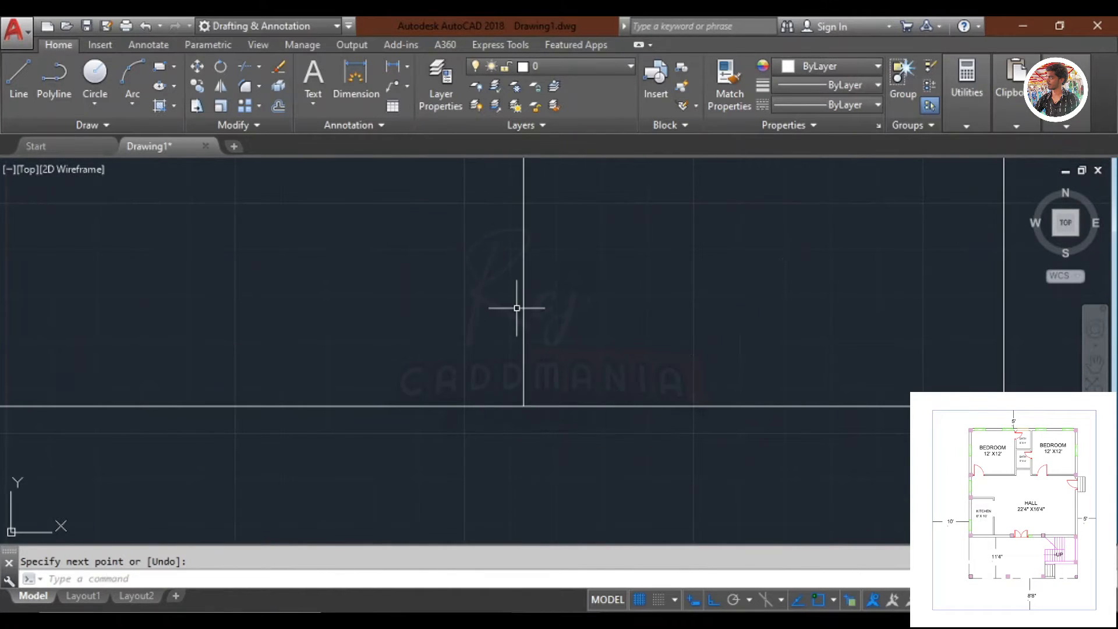
key(Return)
scroll(543, 362, down, 1)
text(o)
key(Return)
key(Return)
click(524, 351)
click(533, 350)
click(548, 336)
click(555, 337)
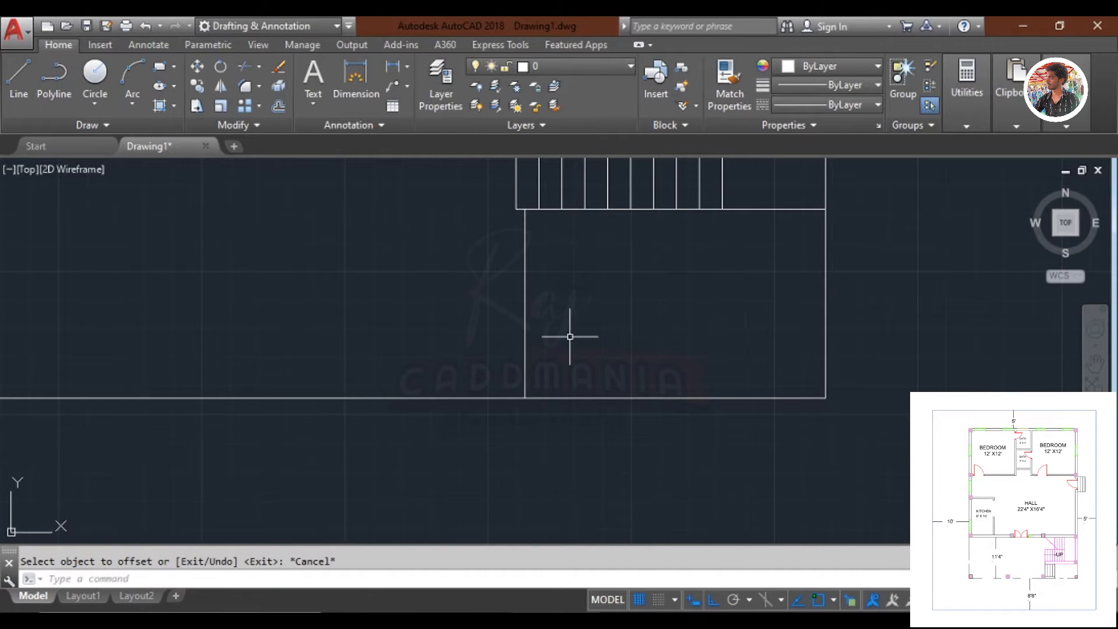
Offset the vertical line below the stair 1' to the right three times for the lower steps.
key(Return)
text(1')
key(Return)
click(525, 318)
click(578, 317)
click(560, 303)
click(586, 317)
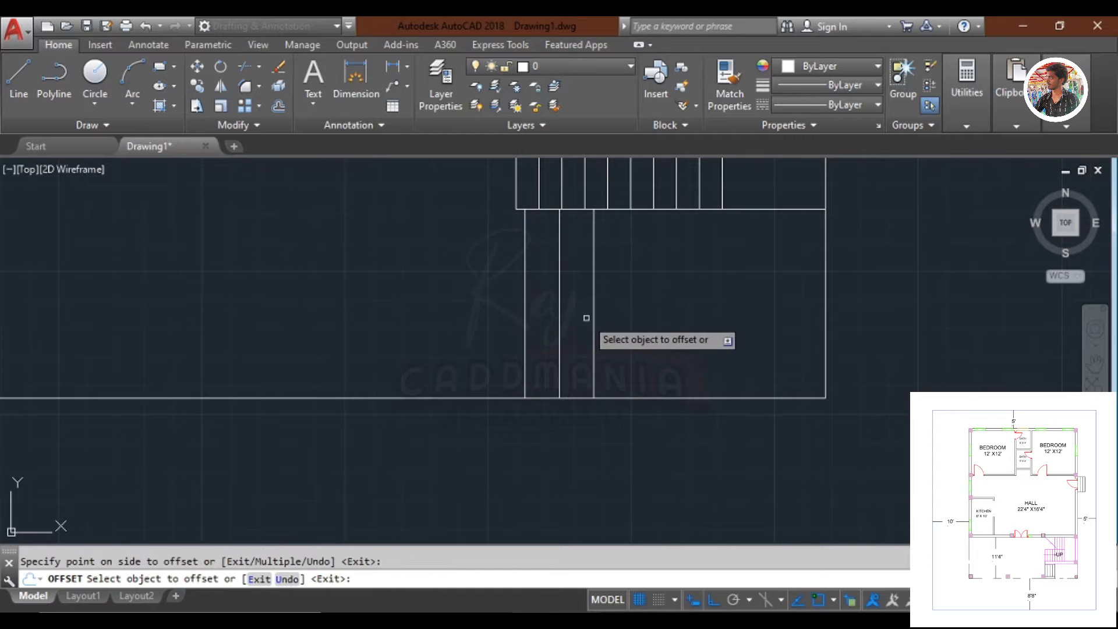
click(594, 321)
click(656, 335)
key(Escape)
Draw two horizontal lines across the lower steps, one near their upper end and one near their lower end.
scroll(670, 326, down, 2)
middle_drag(672, 334, 671, 397)
scroll(661, 387, up, 2)
scroll(534, 344, up, 2)
text(l)
key(Return)
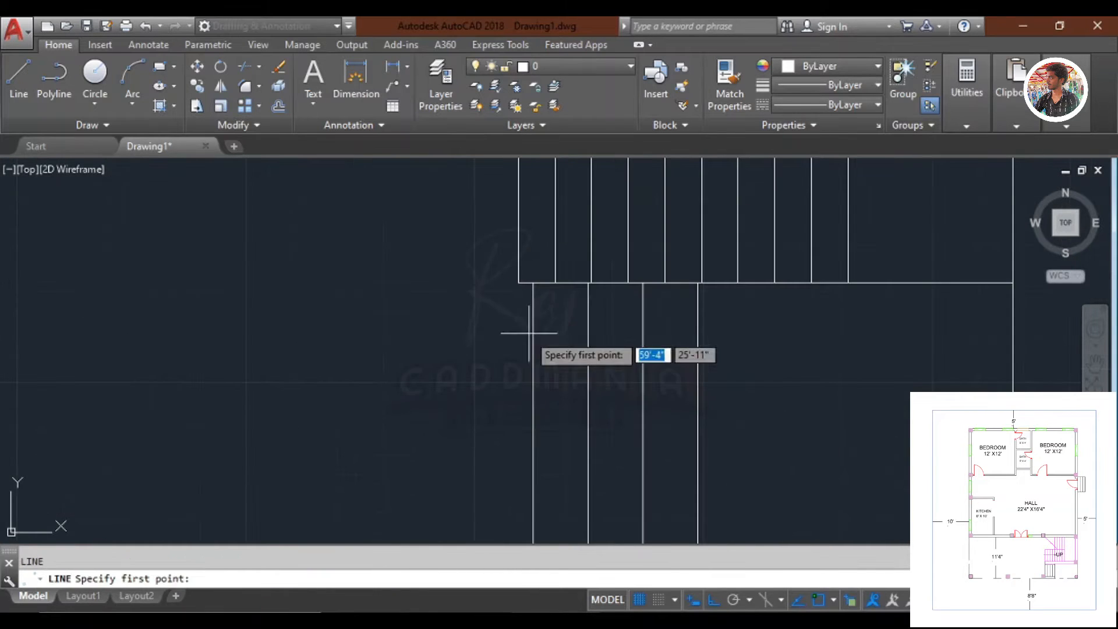
click(534, 325)
key(Return)
scroll(697, 325, down, 2)
middle_drag(698, 325, 703, 301)
key(Return)
click(602, 439)
click(704, 438)
key(Return)
Trim the lower steps' two inner vertical lines where they extend beyond the two horizontal lines.
text(tr)
key(Return)
key(Return)
click(692, 449)
click(619, 453)
click(688, 291)
click(619, 289)
key(Escape)
Examine the whole floor plan with its room walls, door openings and porch staircase.
scroll(517, 264, down, 2)
scroll(575, 357, down, 3)
scroll(525, 324, up, 4)
scroll(443, 261, down, 2)
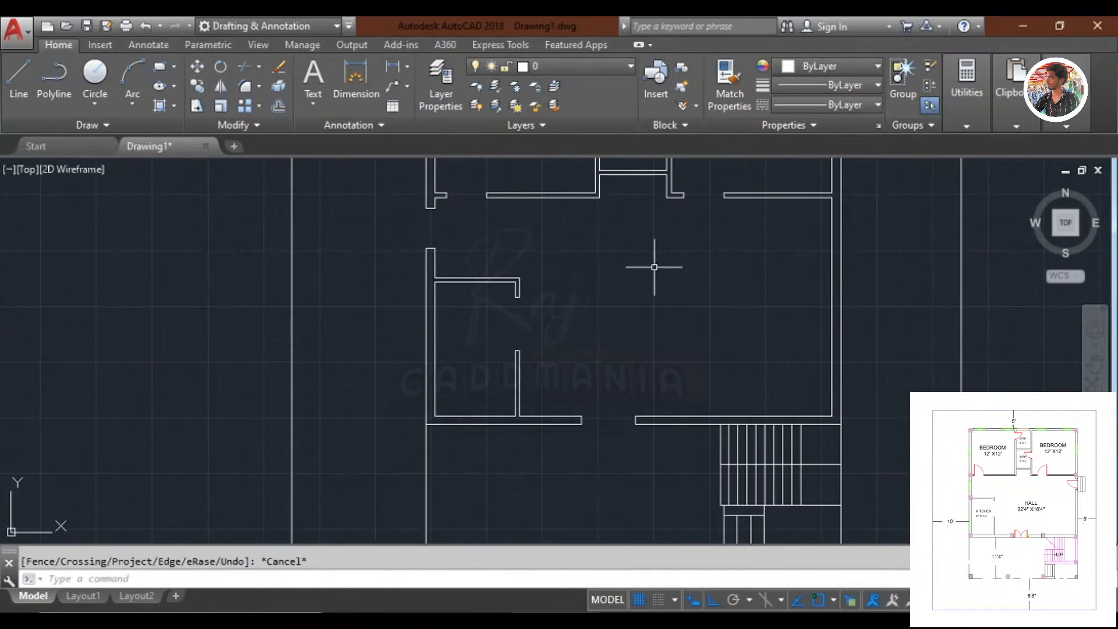
scroll(646, 385, down, 2)
scroll(634, 282, up, 1)
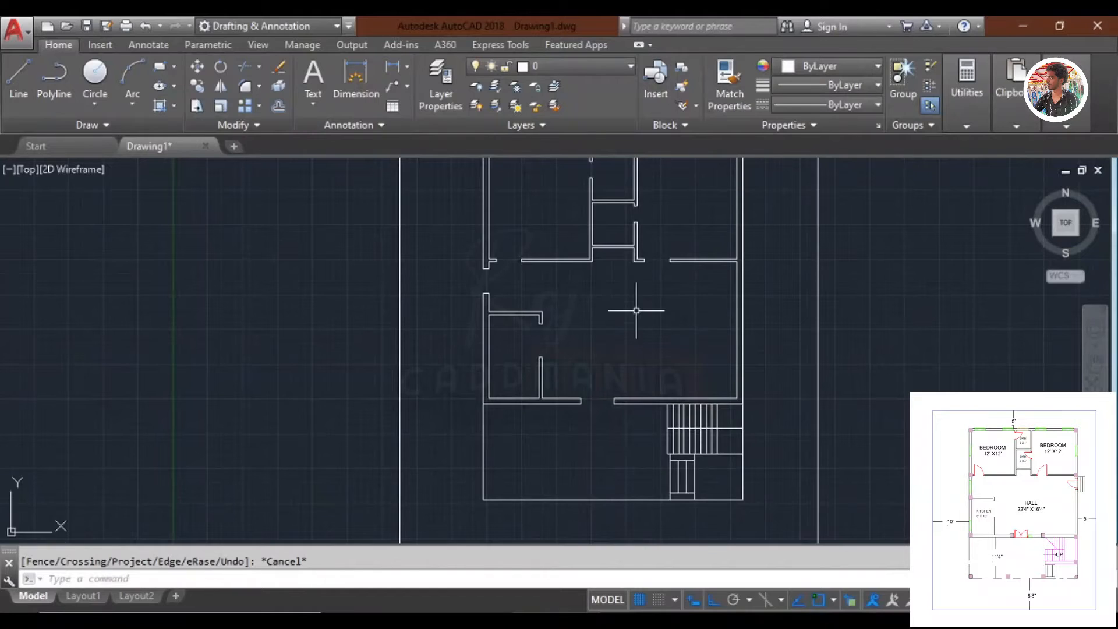
middle_drag(636, 310, 632, 366)
middle_drag(609, 414, 582, 332)
mouse_move(580, 386)
middle_down()
mouse_move(516, 469)
mouse_move(517, 485)
middle_up()
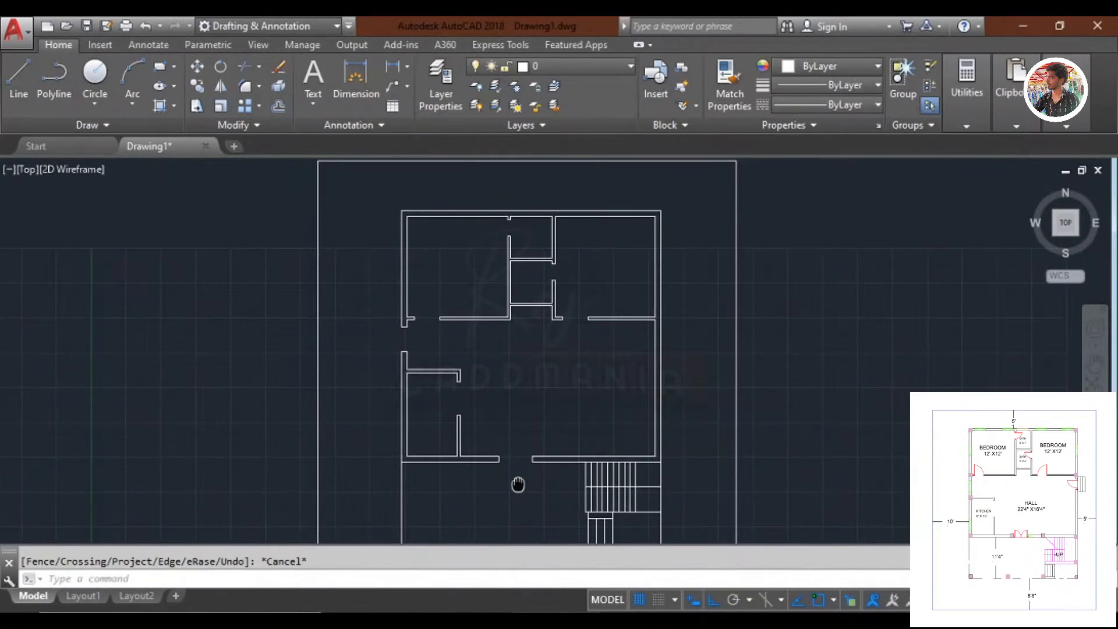
Draw a vertical guide line from the left bedroom wall's lower-right corner down through the hall's front door opening.
scroll(519, 321, up, 5)
text(l)
key(Return)
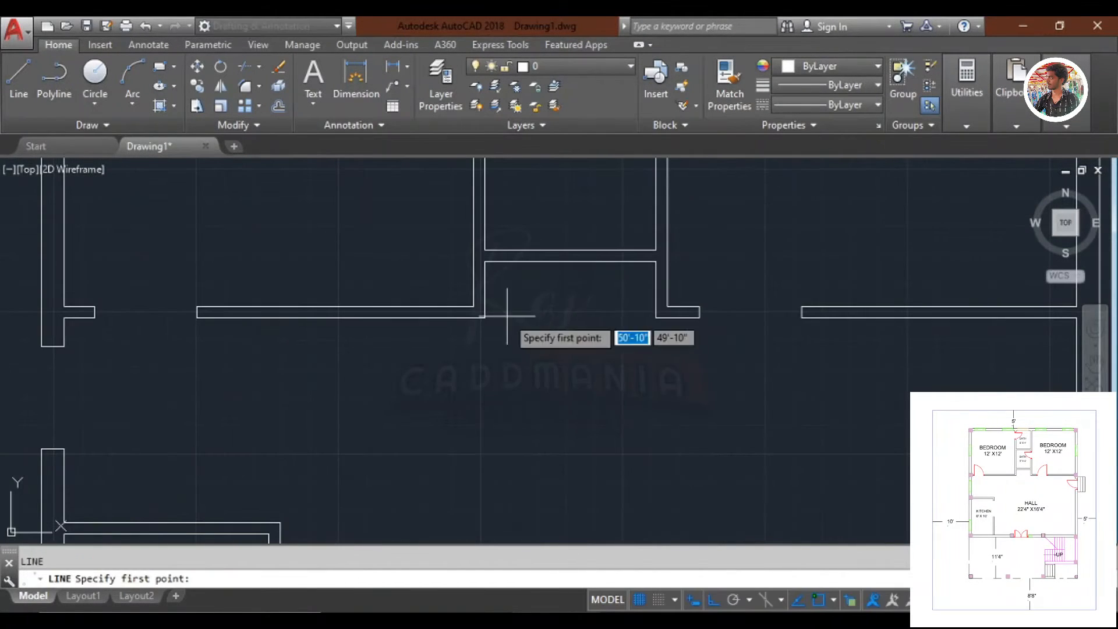
click(492, 314)
scroll(524, 247, down, 4)
scroll(507, 378, down, 3)
scroll(507, 461, up, 7)
key(Return)
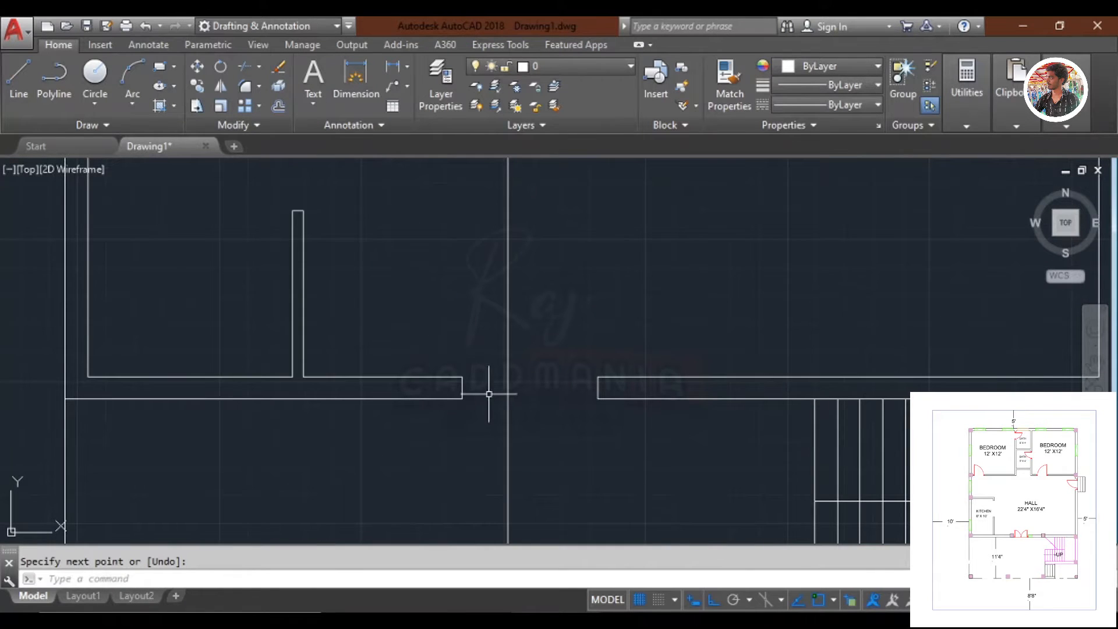
Move both end lines of the front door opening to the right so the left one meets the vertical guide line.
click(588, 381)
key(Escape)
click(609, 386)
click(585, 389)
text(m)
key(Return)
scroll(462, 399, up, 3)
click(449, 394)
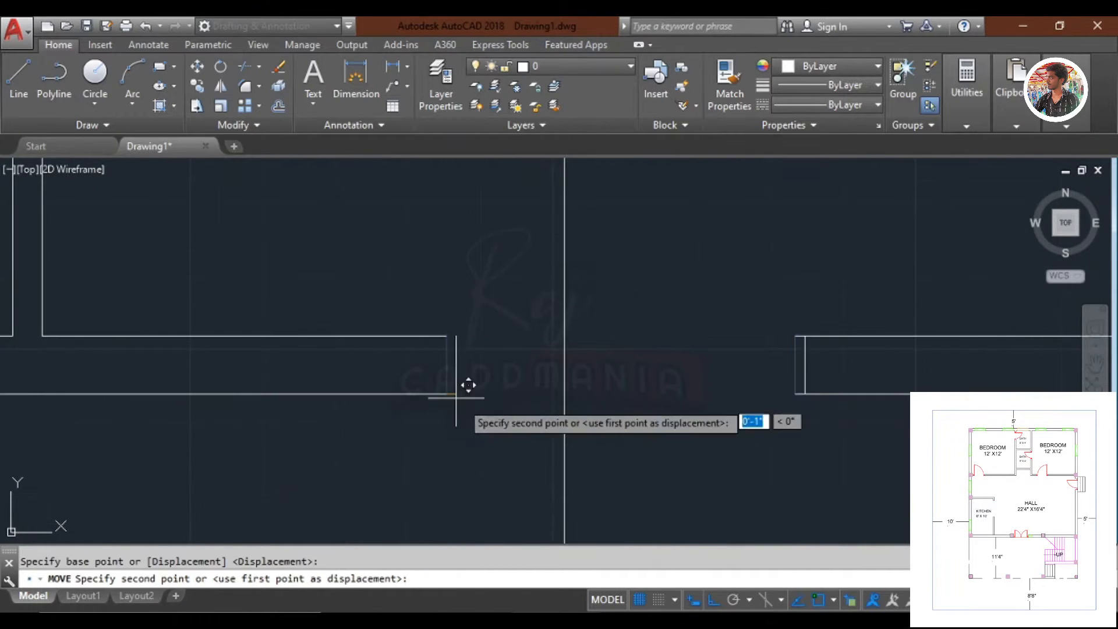
click(576, 381)
Extend the upper and lower wall lines on the left side of the front door opening to the vertical guide line.
key(Return)
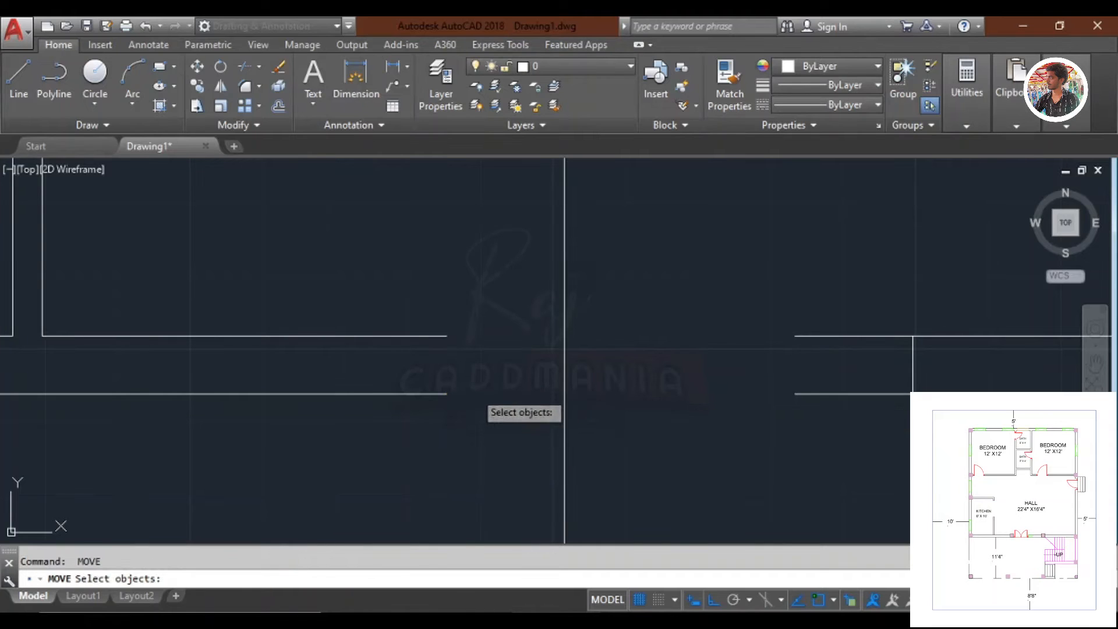
key(Escape)
key(Return)
key(Return)
click(443, 336)
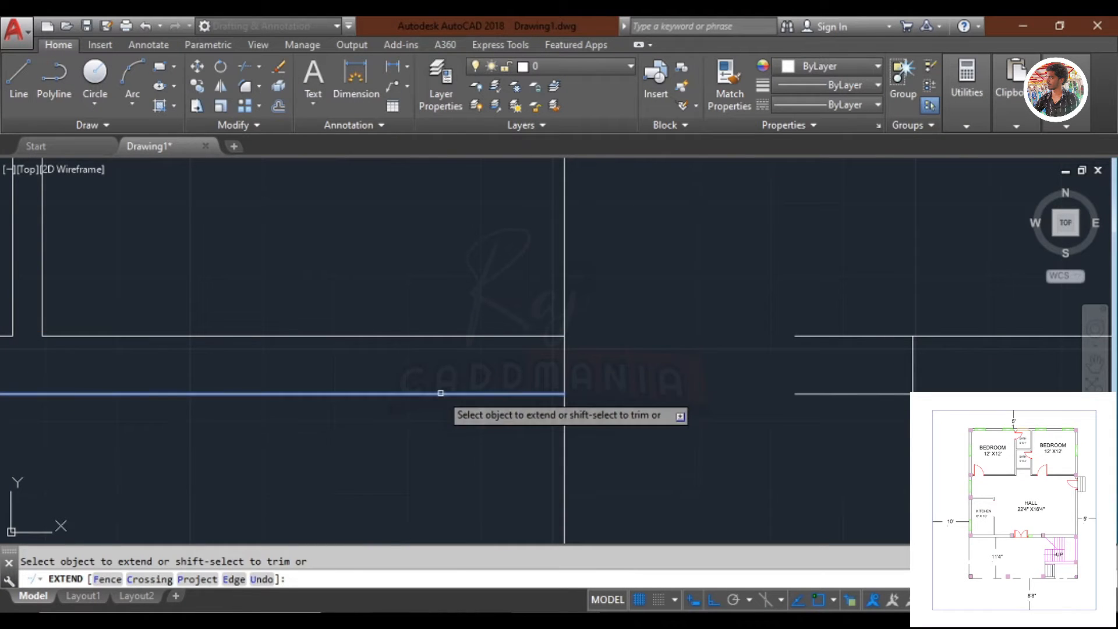
click(440, 393)
key(Escape)
Delete the vertical guide line running through the front door opening.
click(581, 292)
click(533, 257)
key(Delete)
Trim the front wall lines that protrude into the door opening past its right end line.
scroll(564, 287, down, 4)
text(tr)
key(Return)
key(Return)
click(654, 337)
click(632, 232)
key(Escape)
Draw a 1' by 1' column square inward from the house's outer upper-left corner.
scroll(632, 234, down, 4)
mouse_move(632, 189)
middle_down()
mouse_move(627, 367)
mouse_move(611, 361)
mouse_move(619, 441)
middle_up()
middle_drag(590, 321, 580, 305)
middle_drag(612, 385, 600, 295)
middle_drag(487, 166, 531, 323)
scroll(532, 309, up, 4)
scroll(532, 309, down, 2)
text(rec)
key(Return)
scroll(527, 256, down, 4)
scroll(589, 294, up, 10)
click(589, 288)
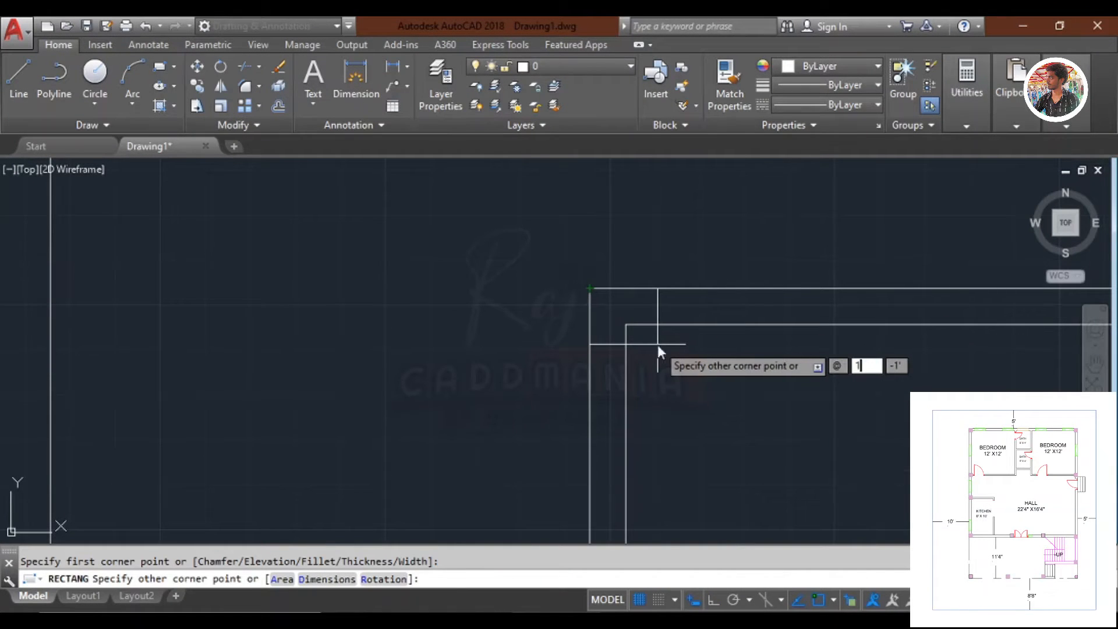
key(Tab)
text(-1')
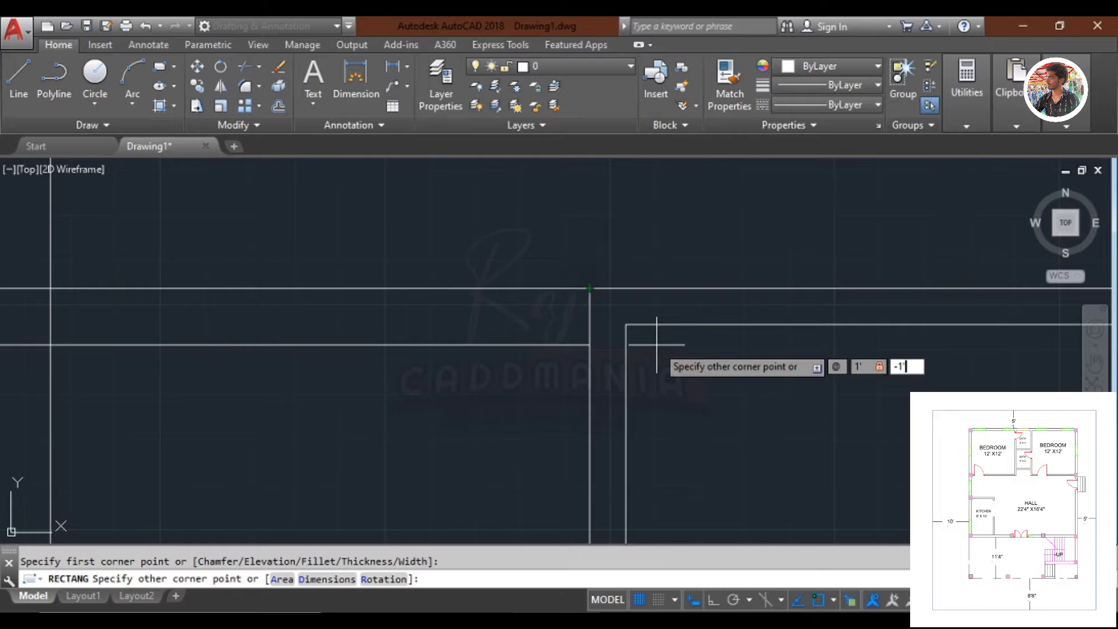
key(Return)
Copy the corner column from its top midpoint along the top wall to the left toilet wall junction.
click(653, 345)
click(641, 337)
scroll(679, 260, down, 2)
middle_drag(678, 260, 658, 319)
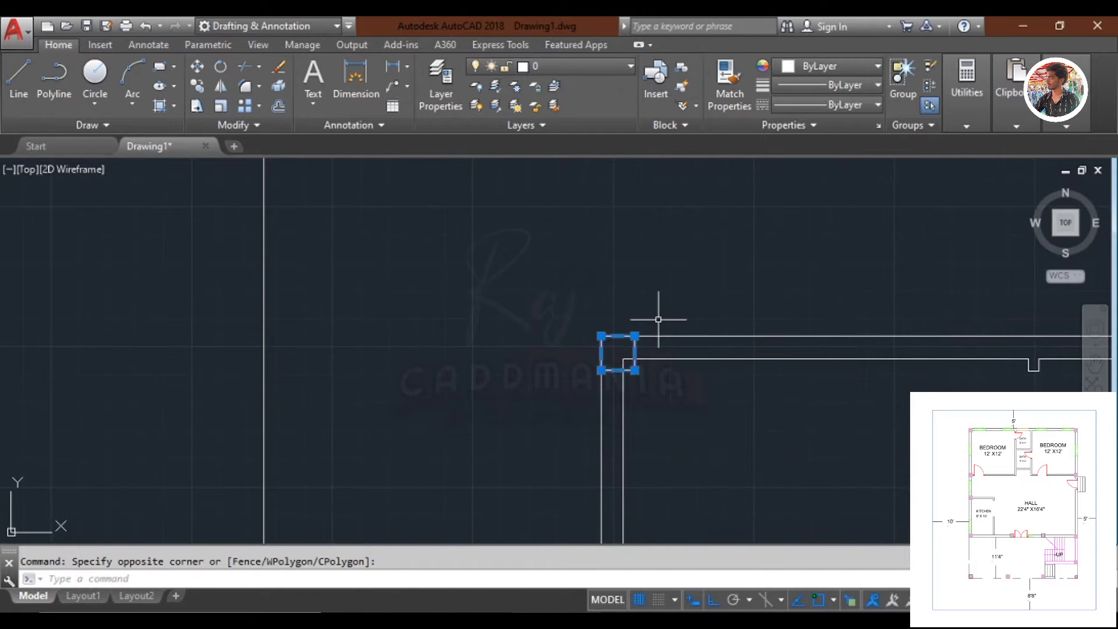
text(co)
key(Return)
click(618, 338)
scroll(646, 306, down, 2)
scroll(875, 297, down, 2)
scroll(875, 303, up, 4)
scroll(883, 314, up, 3)
click(923, 304)
scroll(576, 350, down, 2)
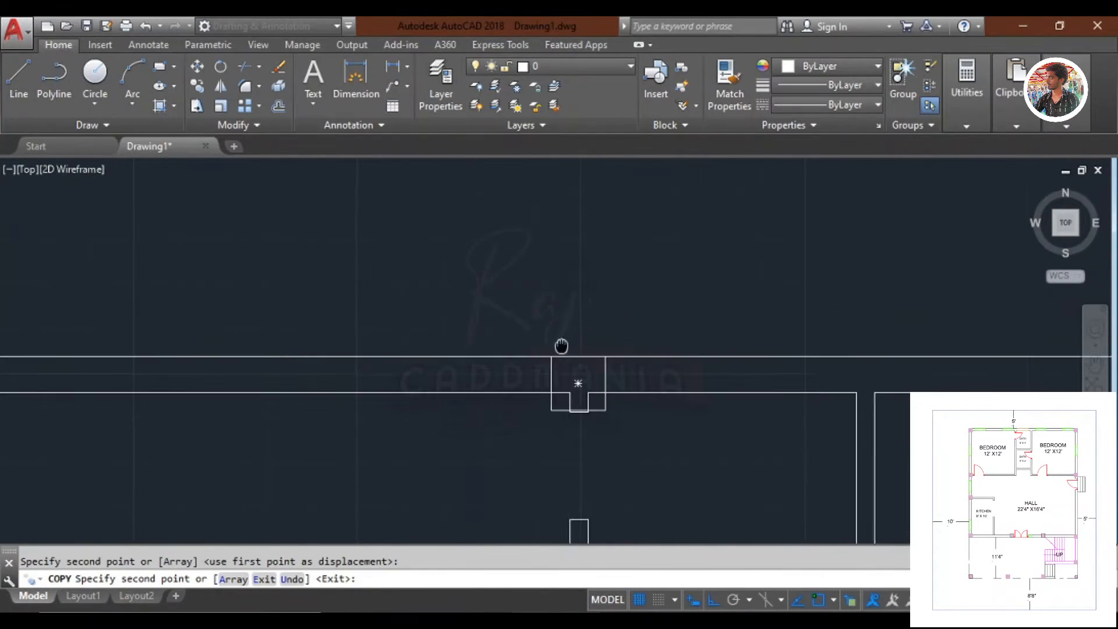
Place further column copies at the right toilet wall junction and near the house's upper-right corner.
scroll(868, 350, up, 2)
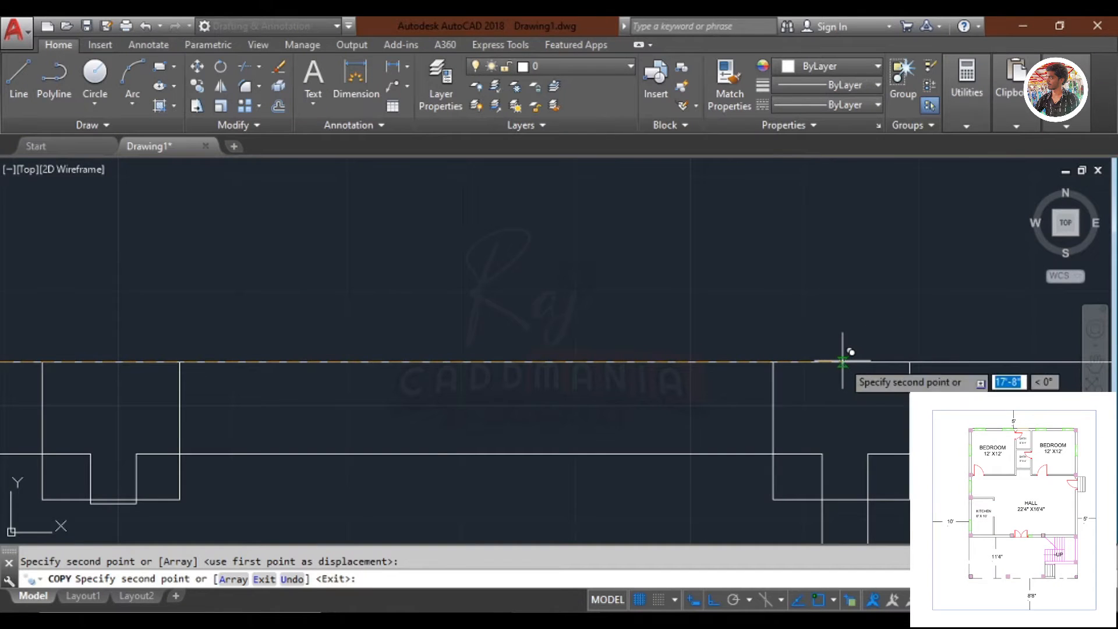
scroll(843, 355, down, 3)
scroll(842, 352, up, 2)
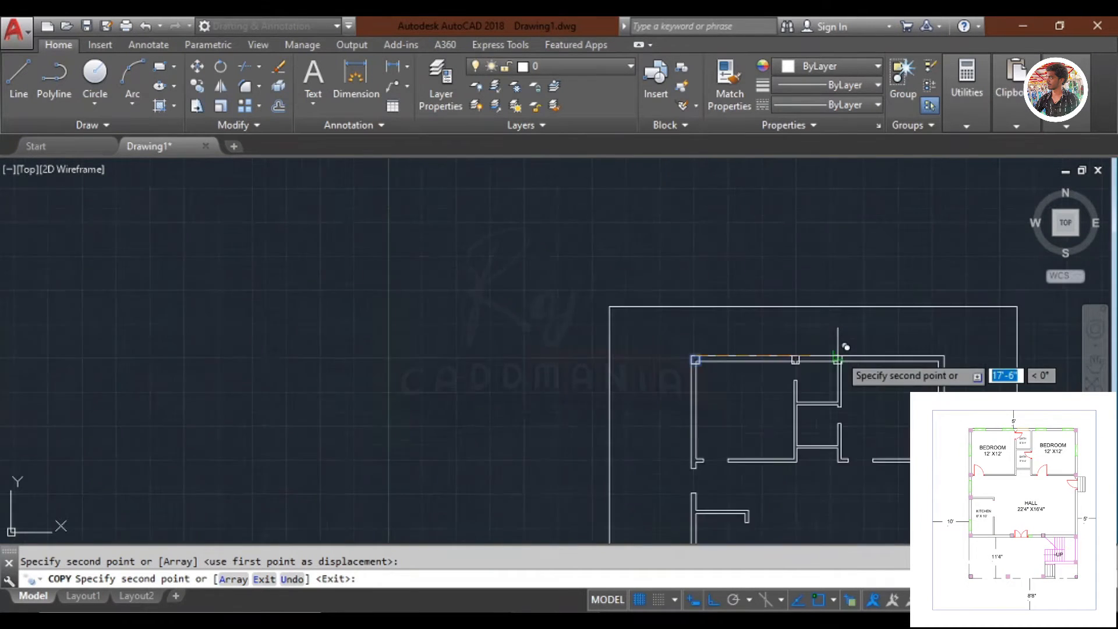
scroll(831, 357, down, 3)
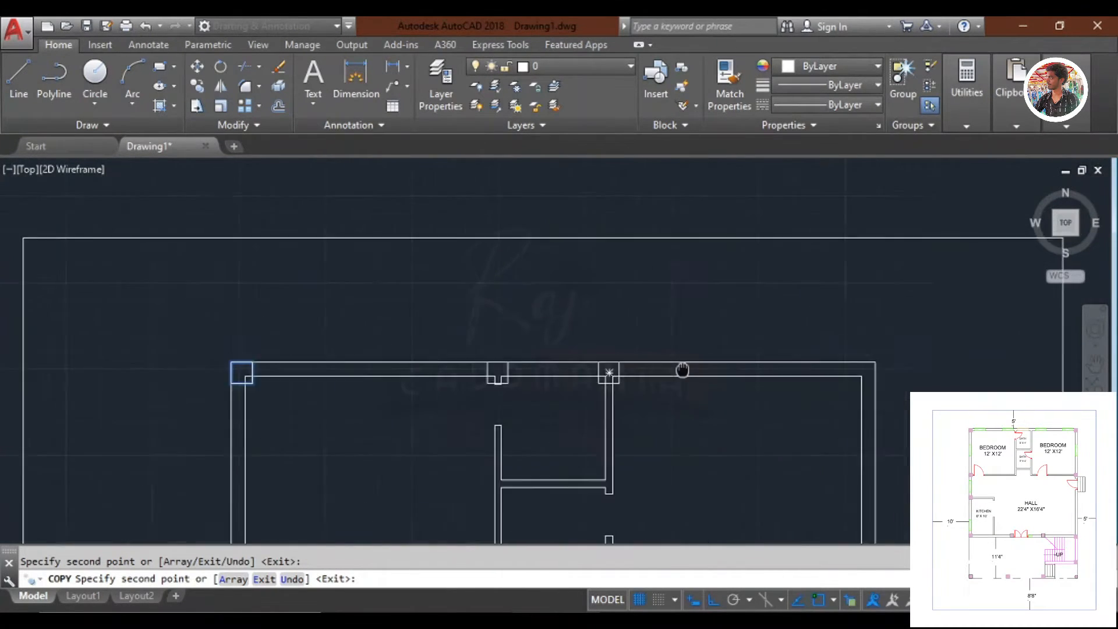
scroll(861, 350, up, 4)
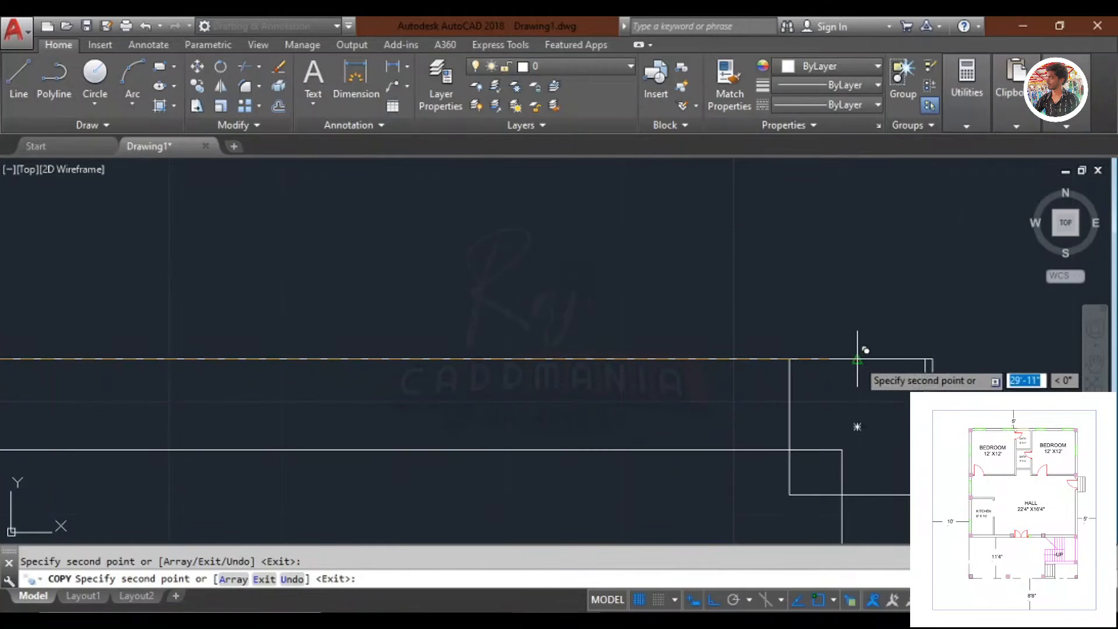
key(Escape)
Move the upper-right column so its outer corner meets the house's upper-right corner.
text(m)
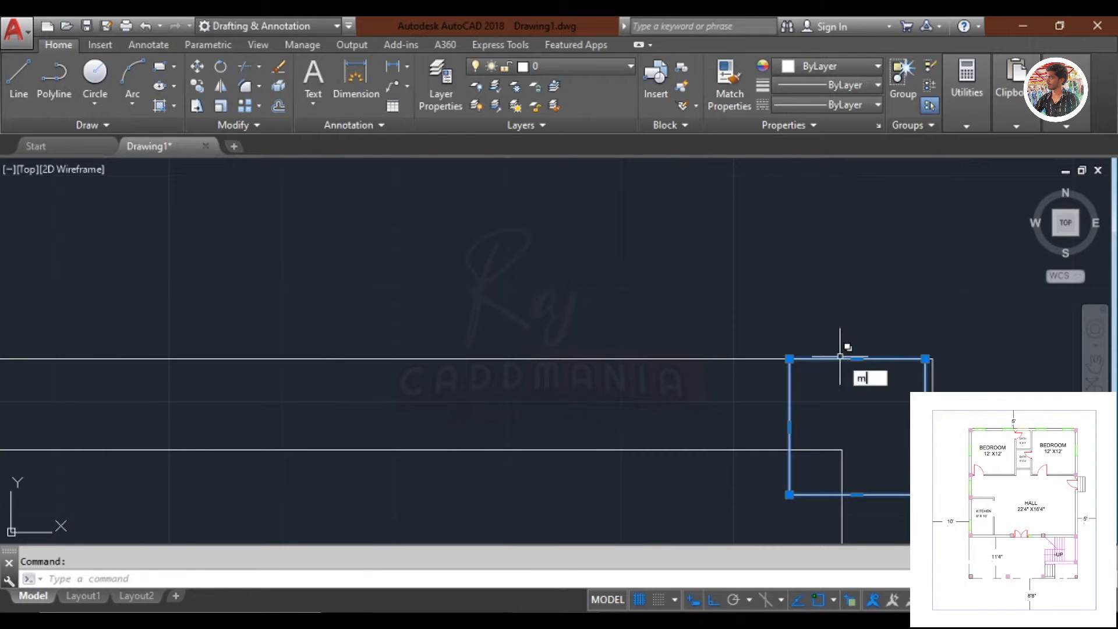
key(Return)
click(930, 353)
key(Escape)
scroll(876, 320, down, 3)
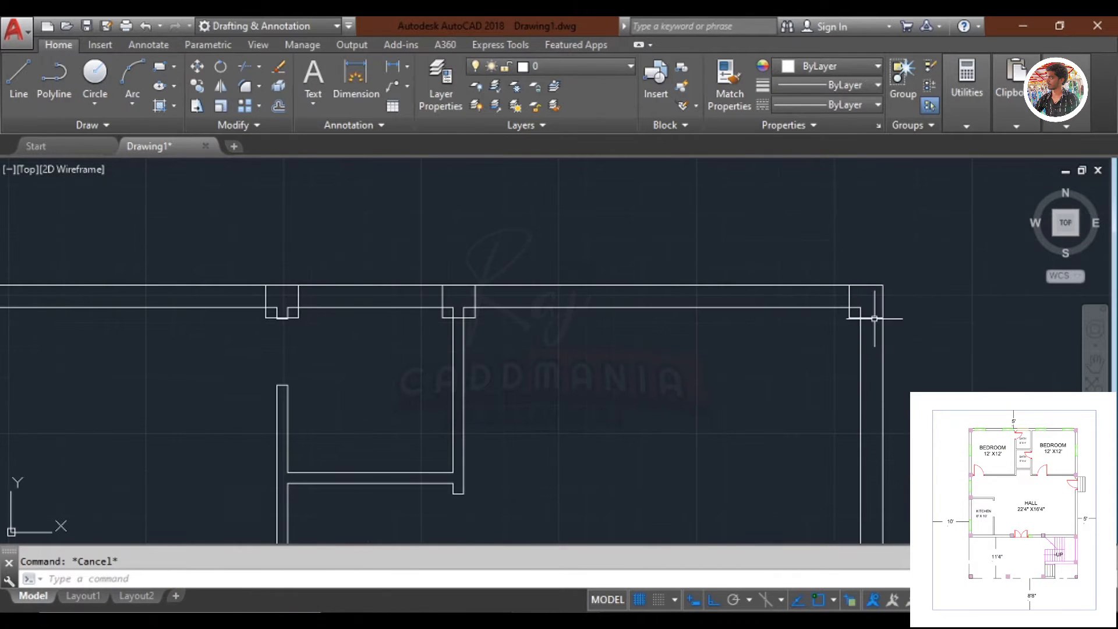
Copy the four top-wall columns straight down to the bedrooms' lower wall.
scroll(495, 302, down, 5)
scroll(350, 307, up, 5)
click(338, 300)
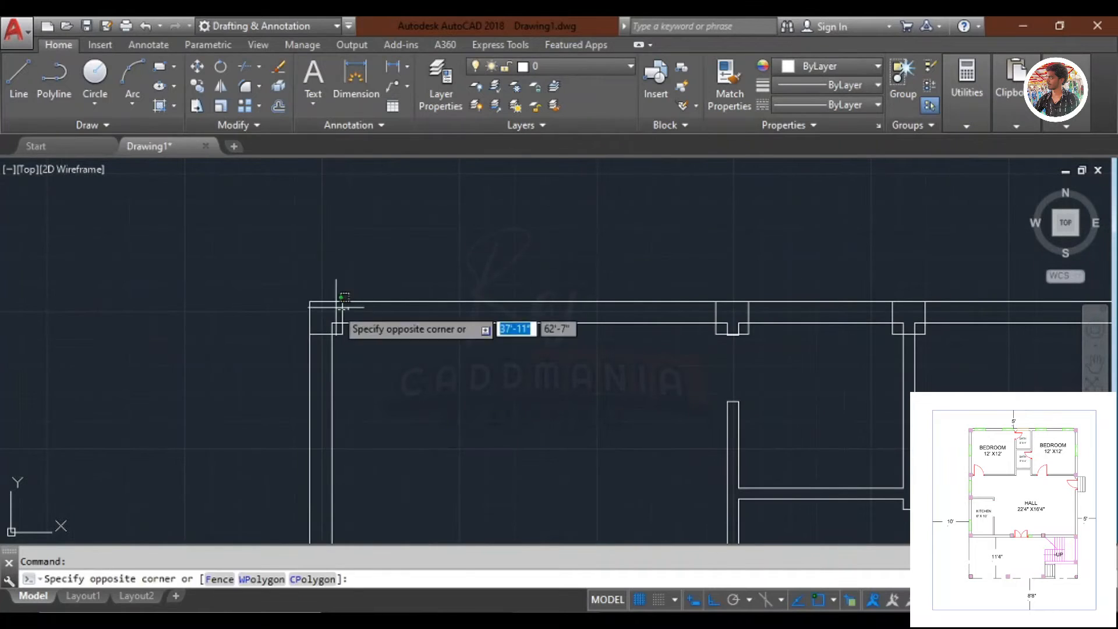
scroll(873, 302, down, 6)
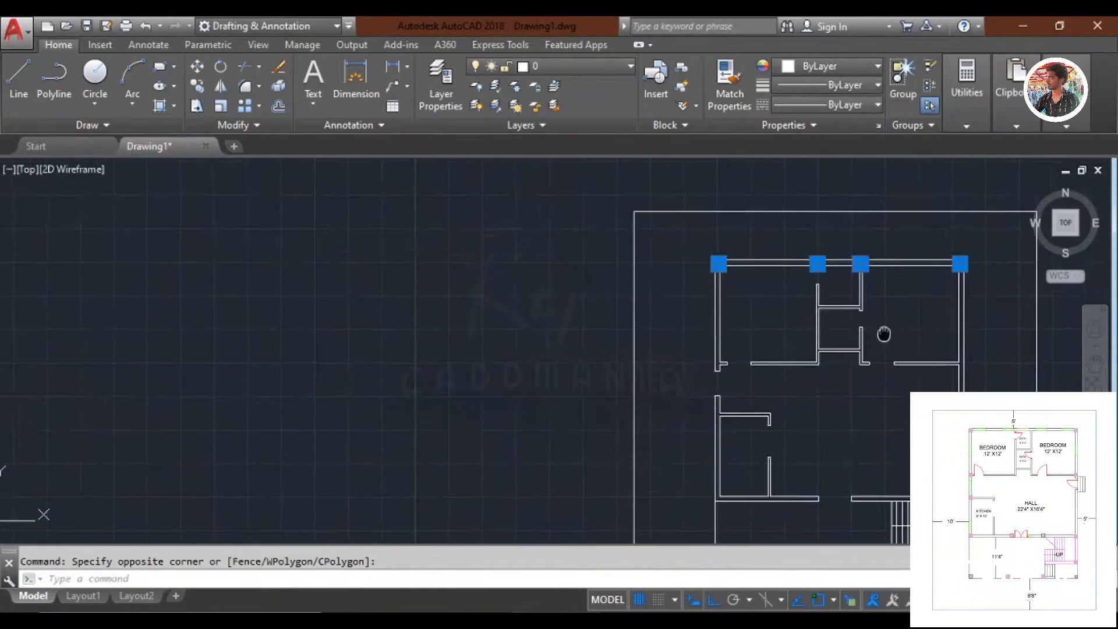
text(co)
key(Return)
scroll(759, 315, up, 7)
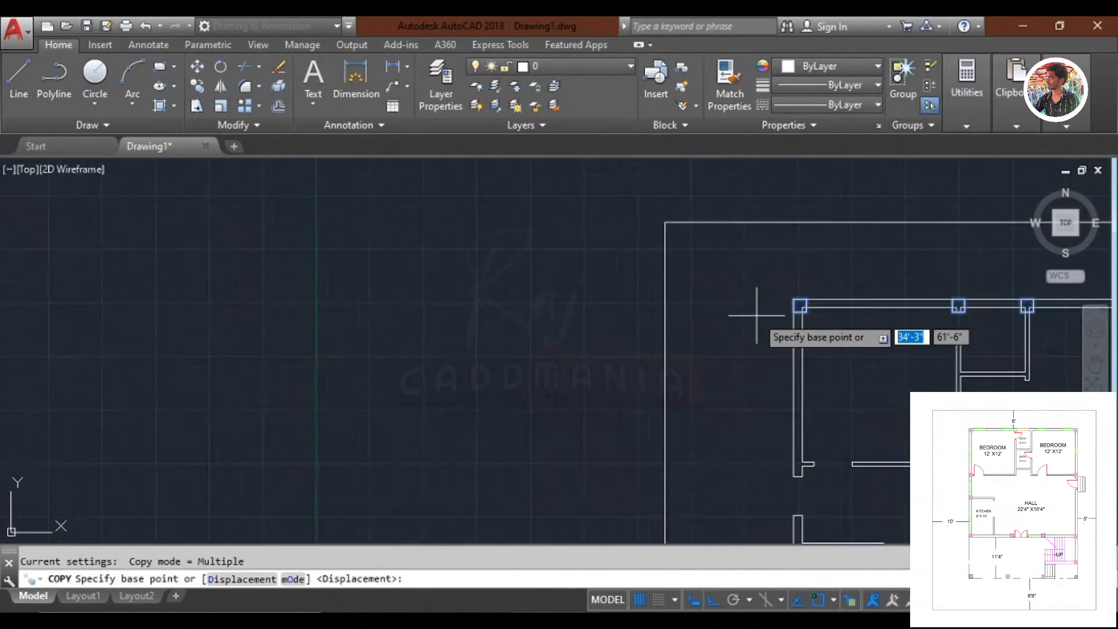
click(830, 292)
scroll(831, 454, down, 3)
scroll(829, 457, up, 5)
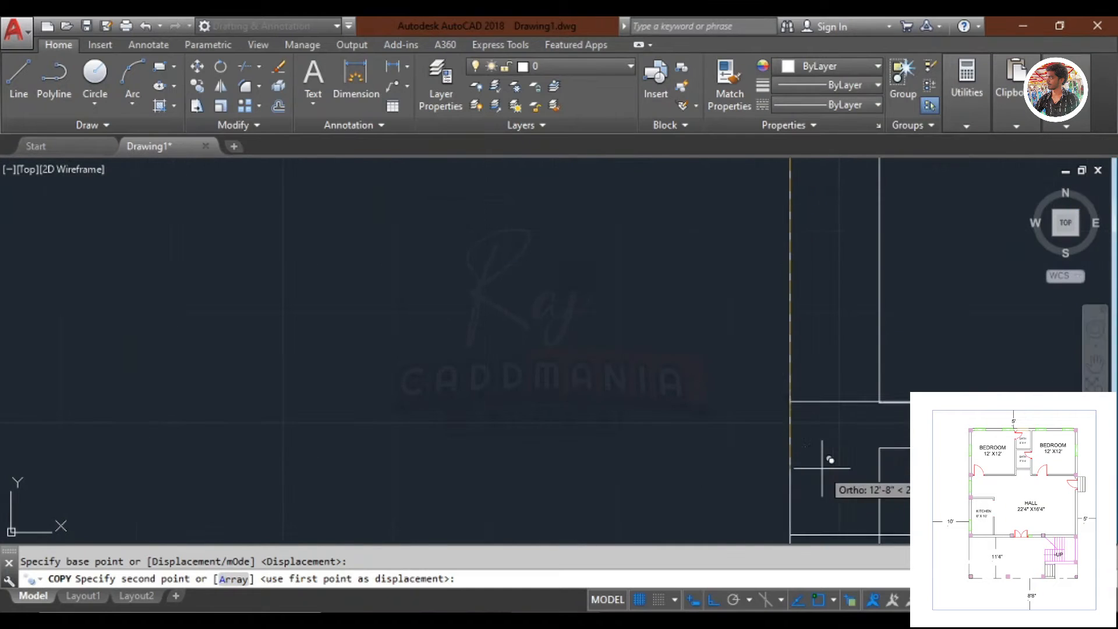
click(790, 423)
Place another copy of the four-column row on the hall's front wall, flush with its outer edge.
scroll(792, 373, down, 5)
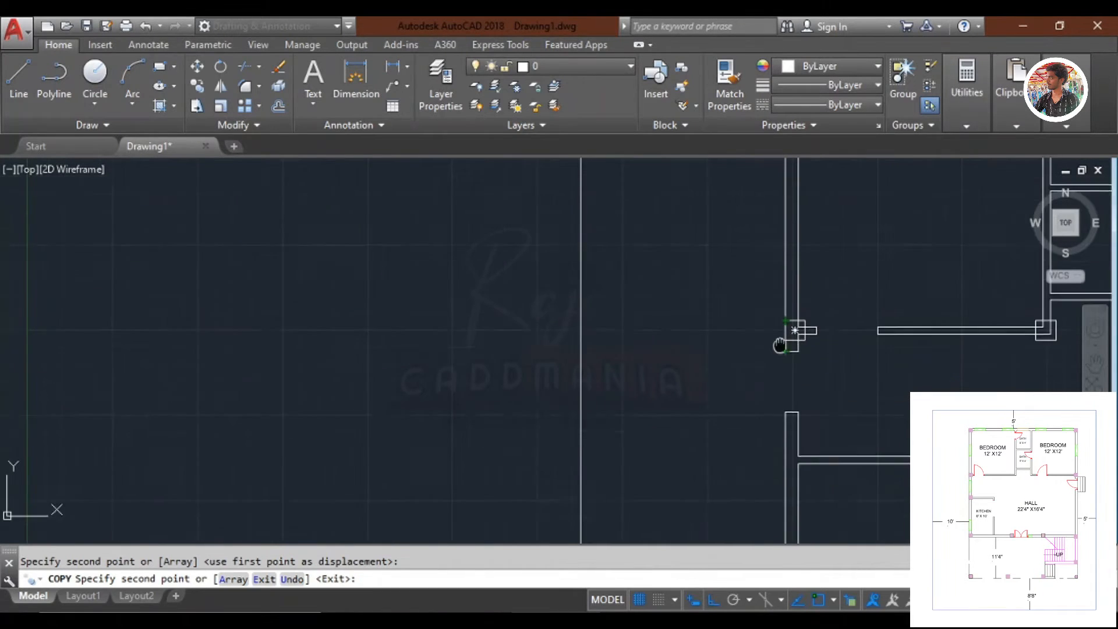
scroll(774, 355, up, 5)
scroll(783, 334, up, 4)
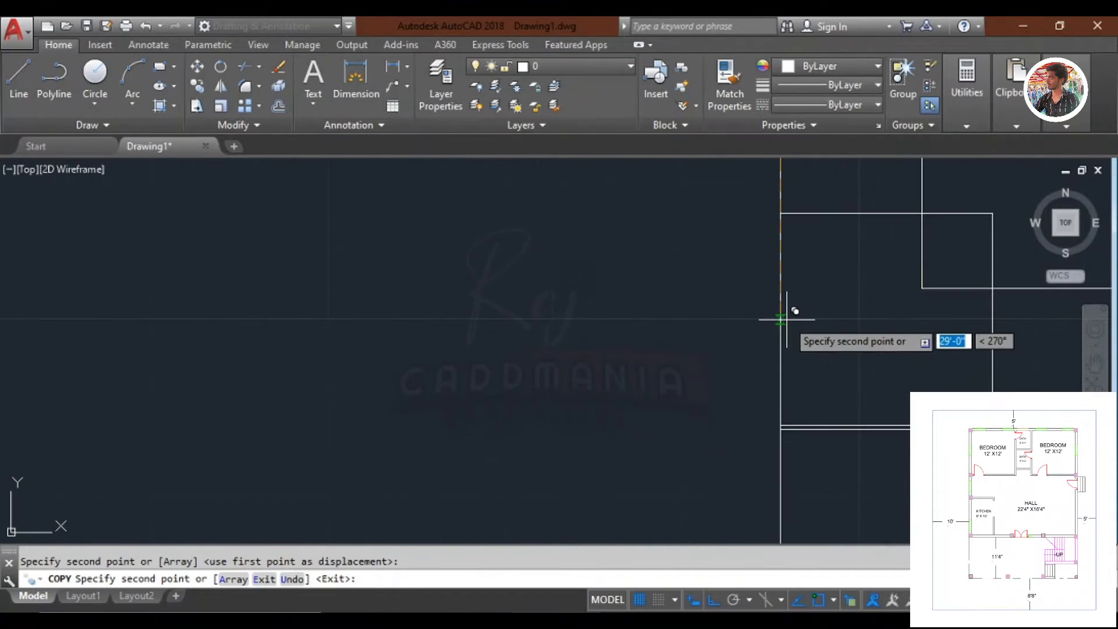
click(785, 323)
Place another copy of the four-column row along the front porch's outer edge and end the copying.
scroll(766, 283, down, 4)
scroll(808, 329, up, 5)
scroll(942, 375, up, 5)
scroll(942, 373, down, 6)
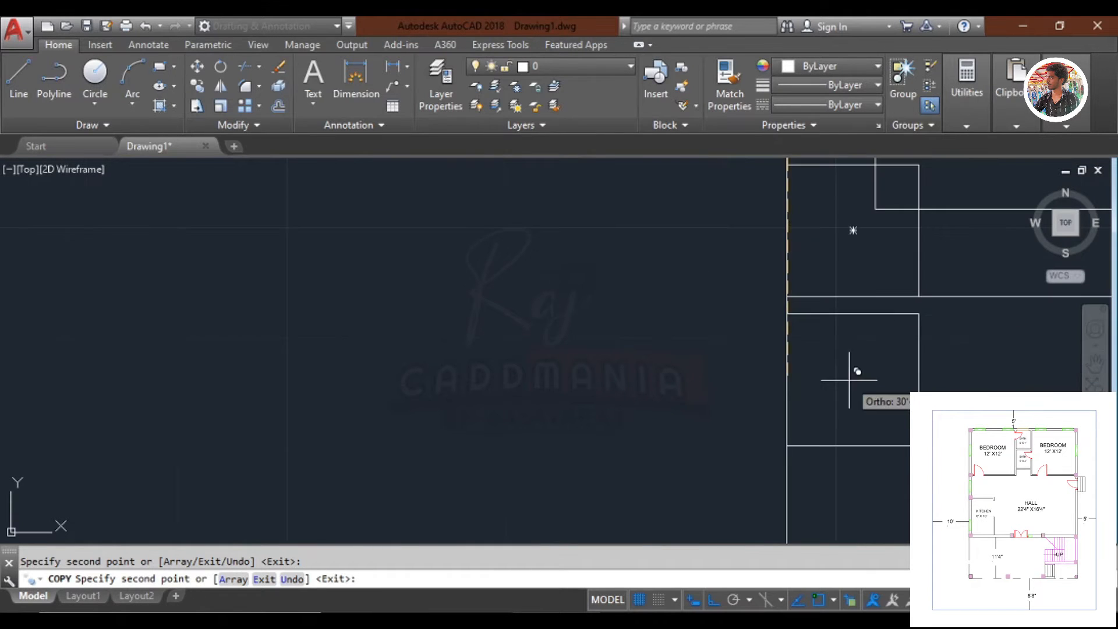
scroll(807, 338, up, 5)
scroll(809, 356, up, 3)
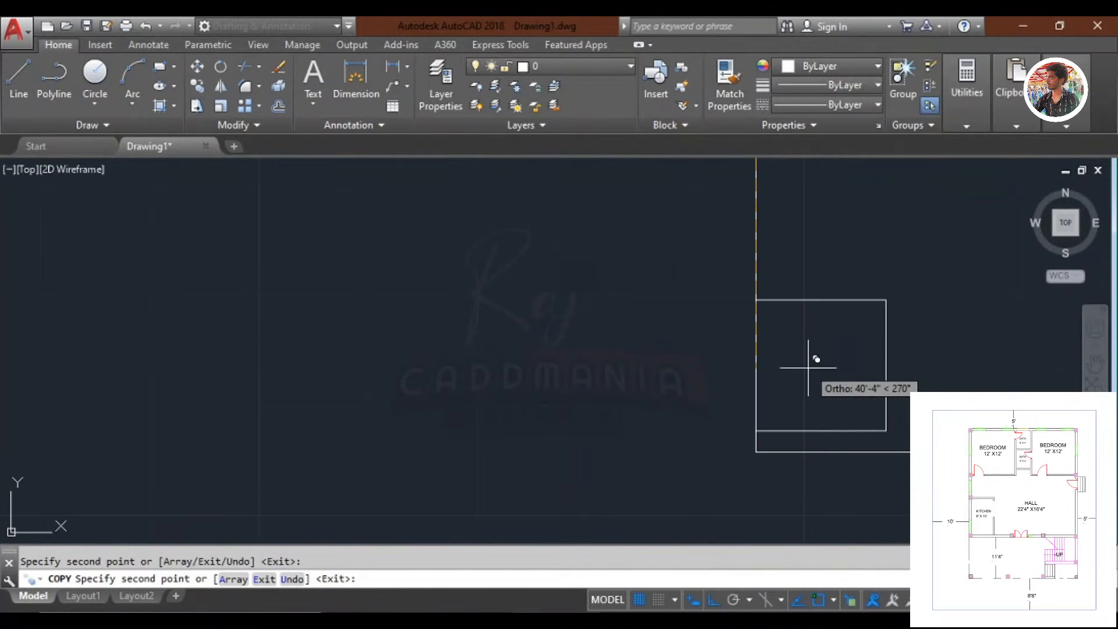
key(Escape)
scroll(799, 305, down, 6)
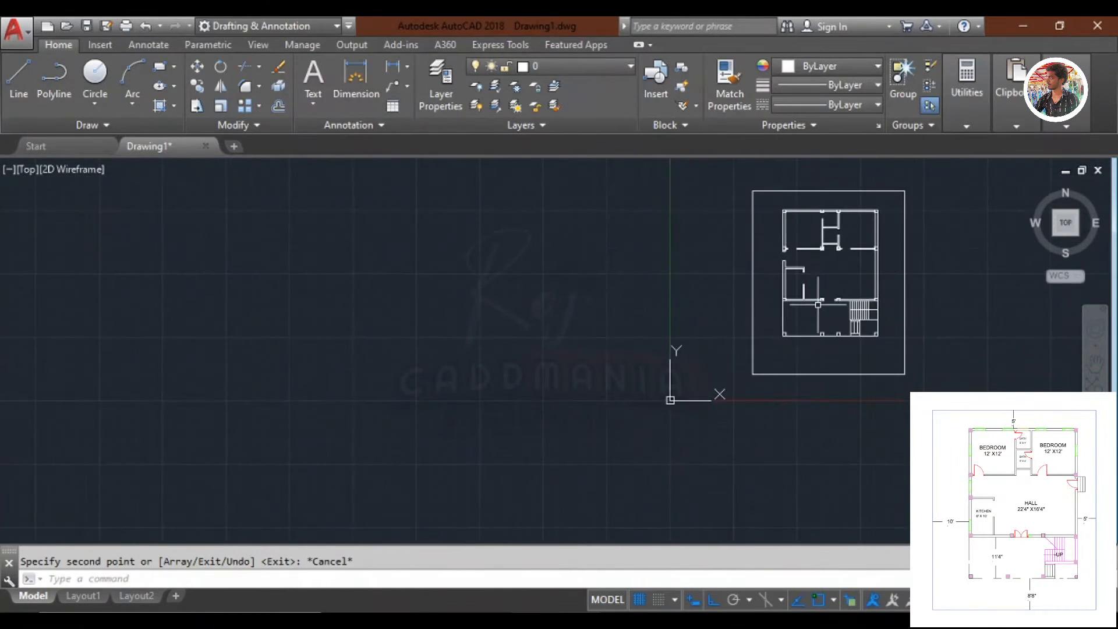
Move the front-wall column at the left side of the door opening leftward along the wall, clear of the opening.
scroll(811, 304, up, 8)
scroll(786, 280, down, 4)
middle_drag(786, 279, 769, 262)
scroll(785, 286, up, 8)
key(Escape)
click(781, 330)
click(737, 282)
scroll(772, 243, down, 4)
text(m)
key(Return)
click(757, 336)
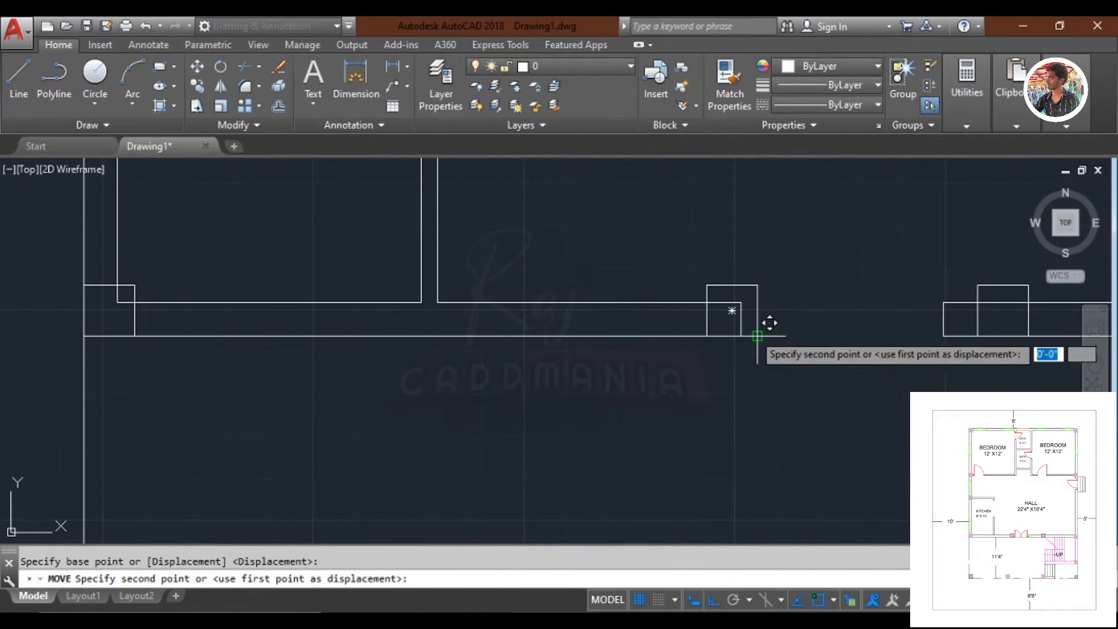
click(744, 284)
click(742, 248)
text(m)
key(Return)
click(824, 275)
key(Escape)
Examine the column positions around the hall, kitchen, front wall and porch.
scroll(804, 237, down, 5)
scroll(786, 338, up, 2)
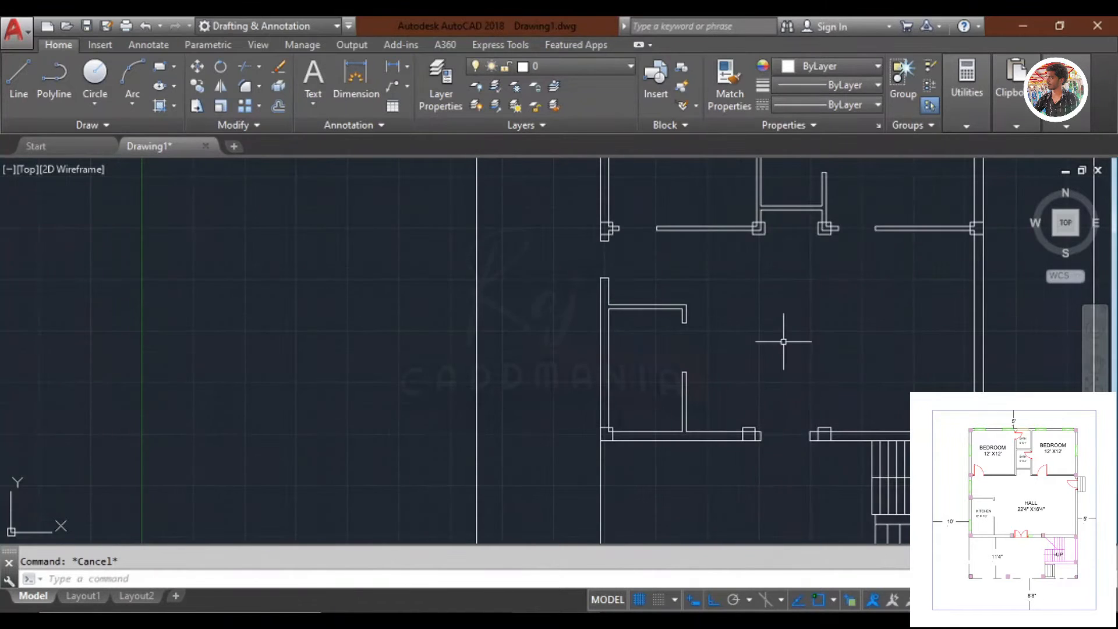
scroll(781, 361, down, 2)
scroll(757, 338, up, 3)
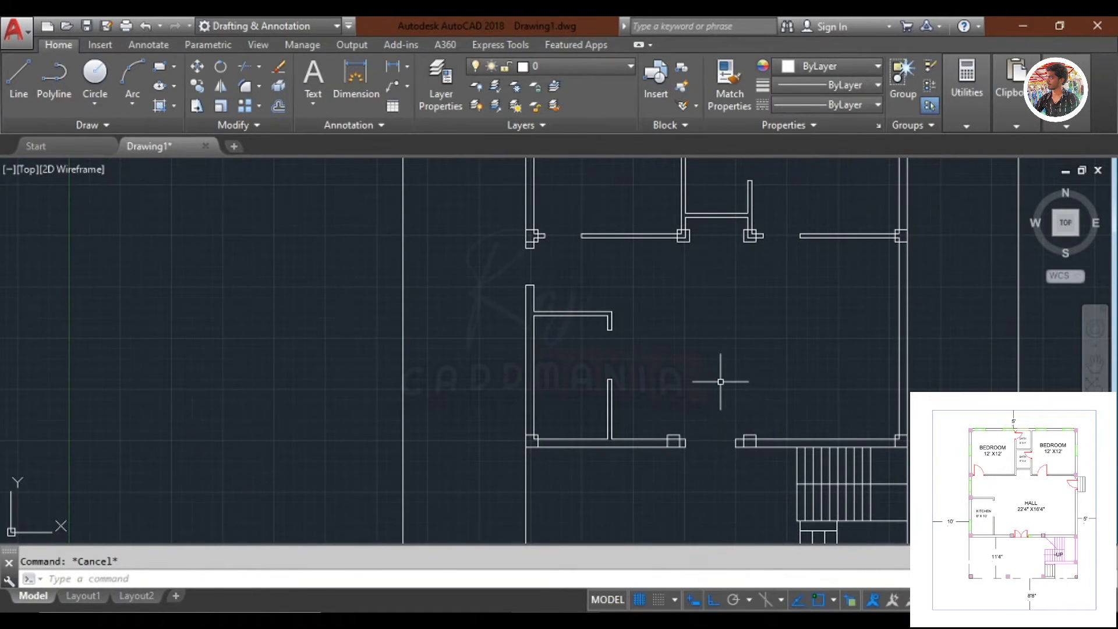
scroll(720, 381, down, 3)
scroll(664, 413, up, 4)
mouse_move(654, 417)
middle_down()
mouse_move(644, 346)
mouse_move(639, 374)
middle_up()
text(REE)
key(BackSpace)
key(BackSpace)
key(BackSpace)
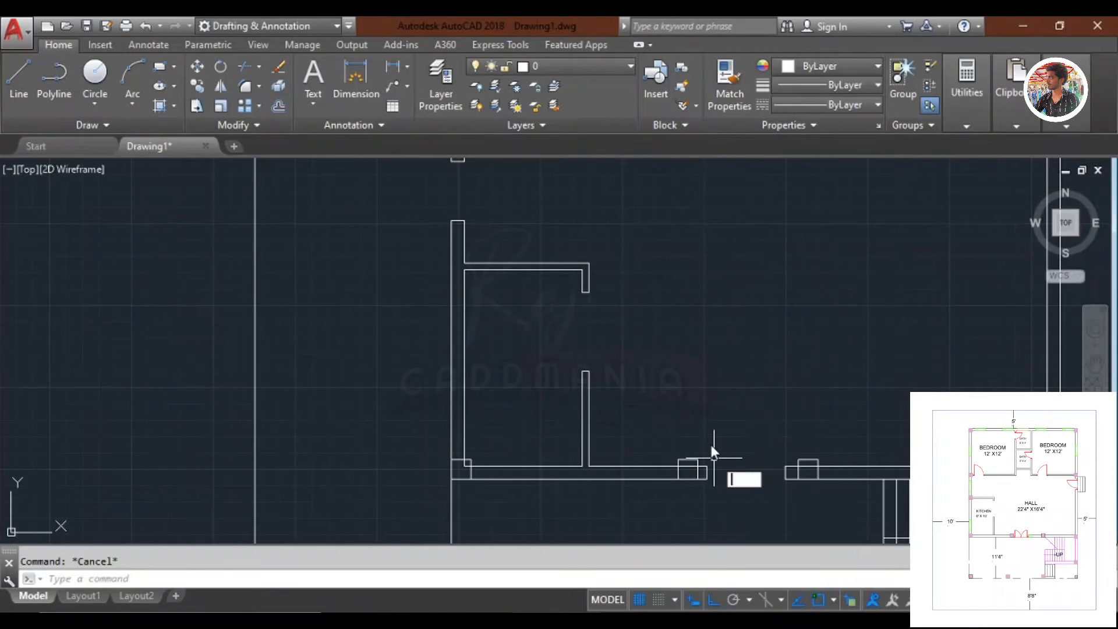
scroll(684, 291, down, 5)
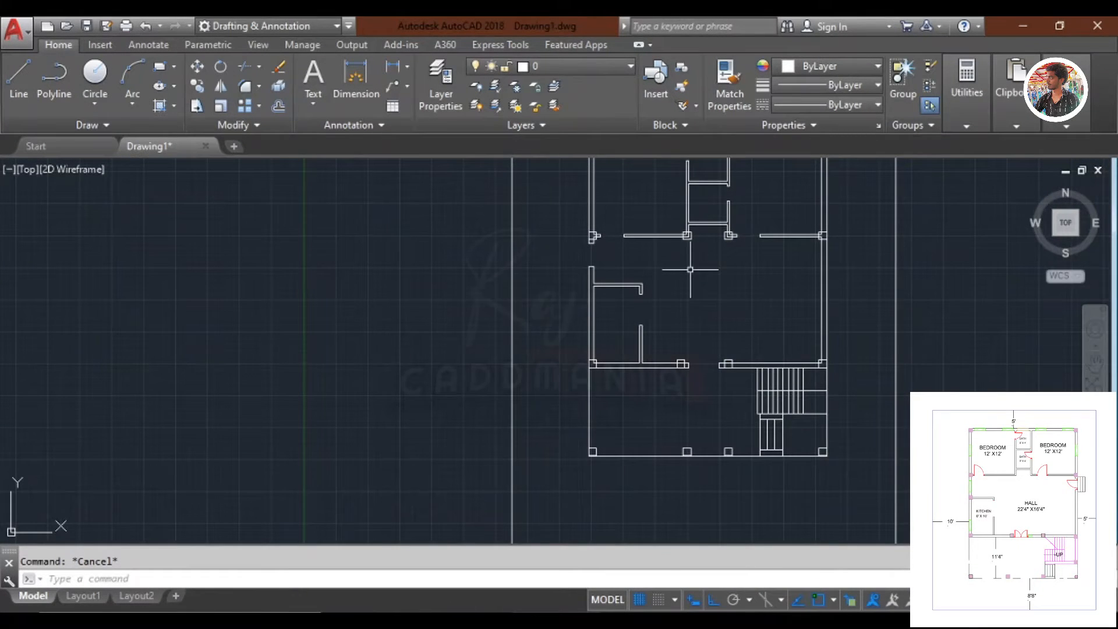
Draw a horizontal line across the front door opening, joining the wall ends along their outer edge.
scroll(713, 395, up, 5)
key(l)
key(Return)
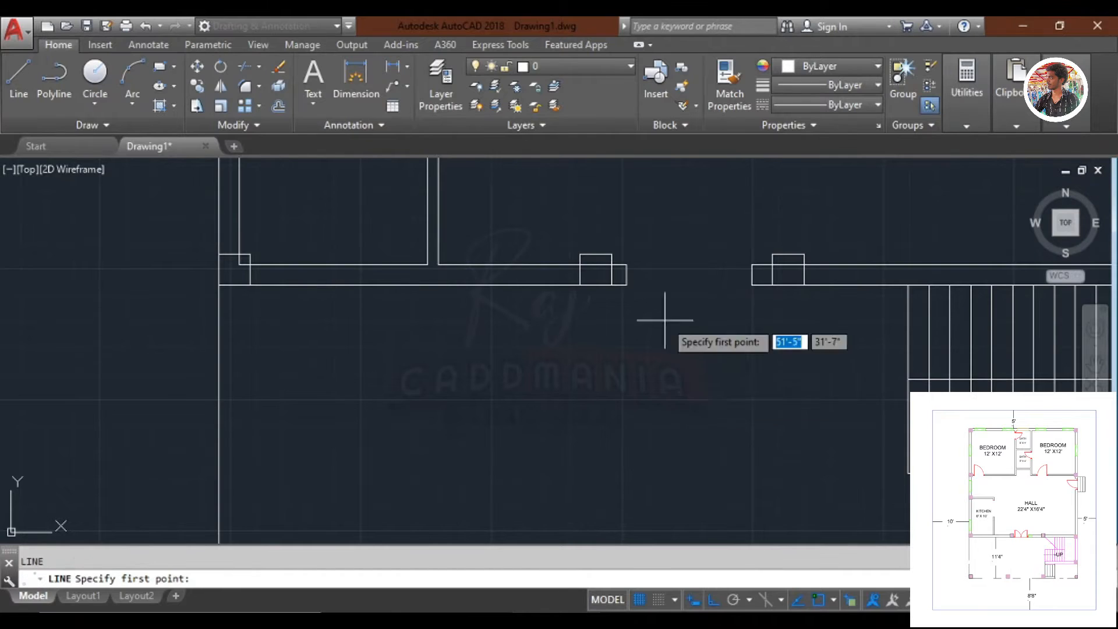
scroll(629, 288, up, 2)
click(621, 284)
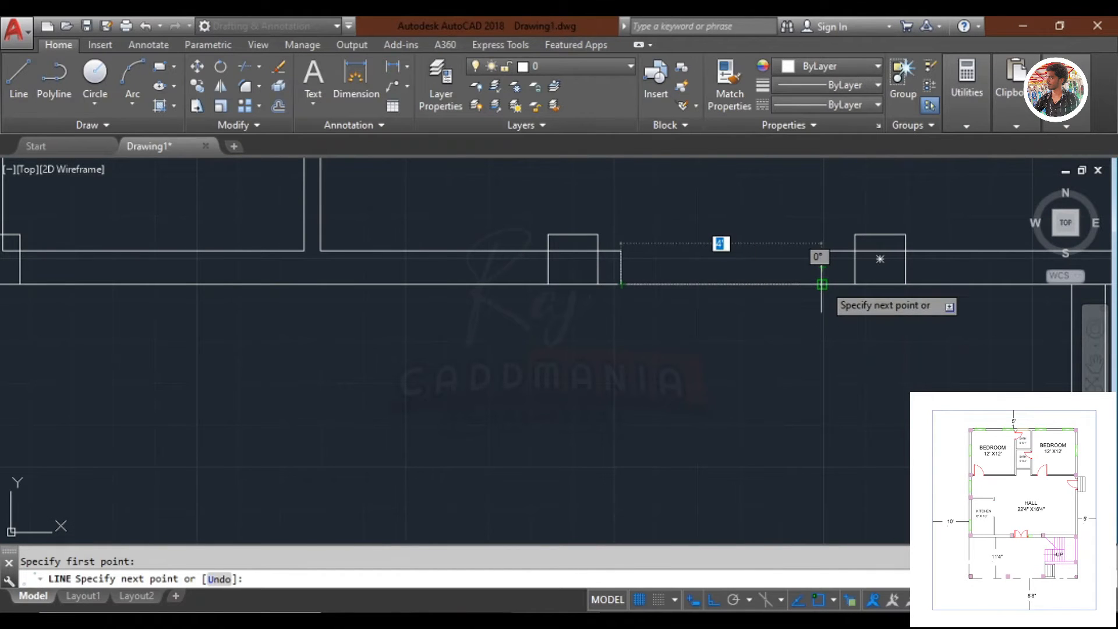
click(821, 283)
key(Return)
Draw a 2" by 2" door frame square in the lower-left corner of the front door opening.
text(rec)
key(Return)
scroll(653, 297, up, 3)
click(601, 276)
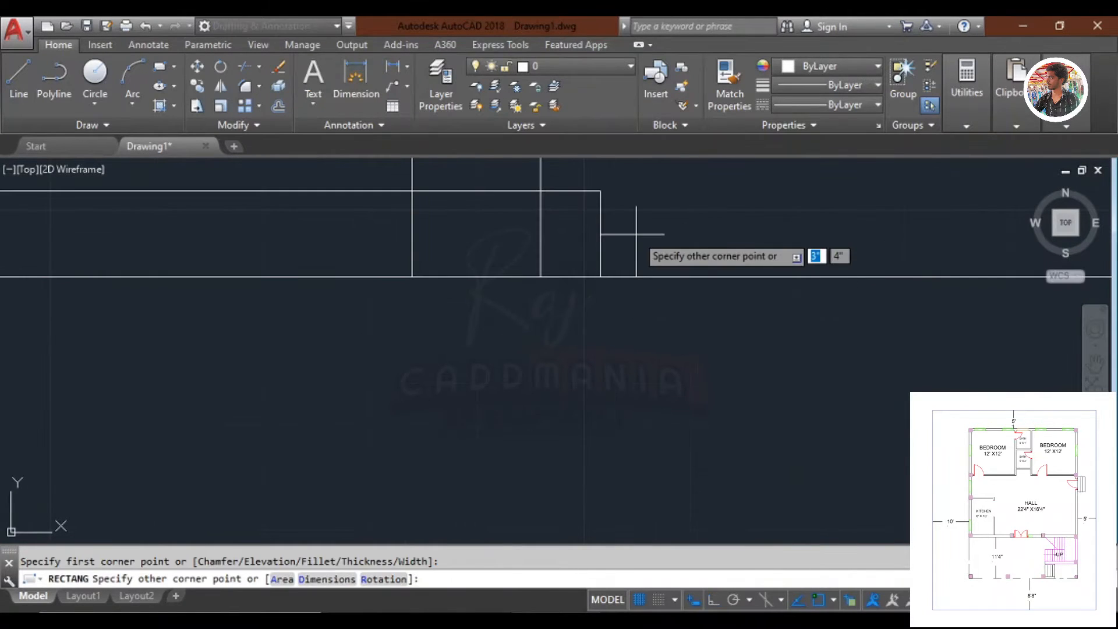
text(2)
key(Tab)
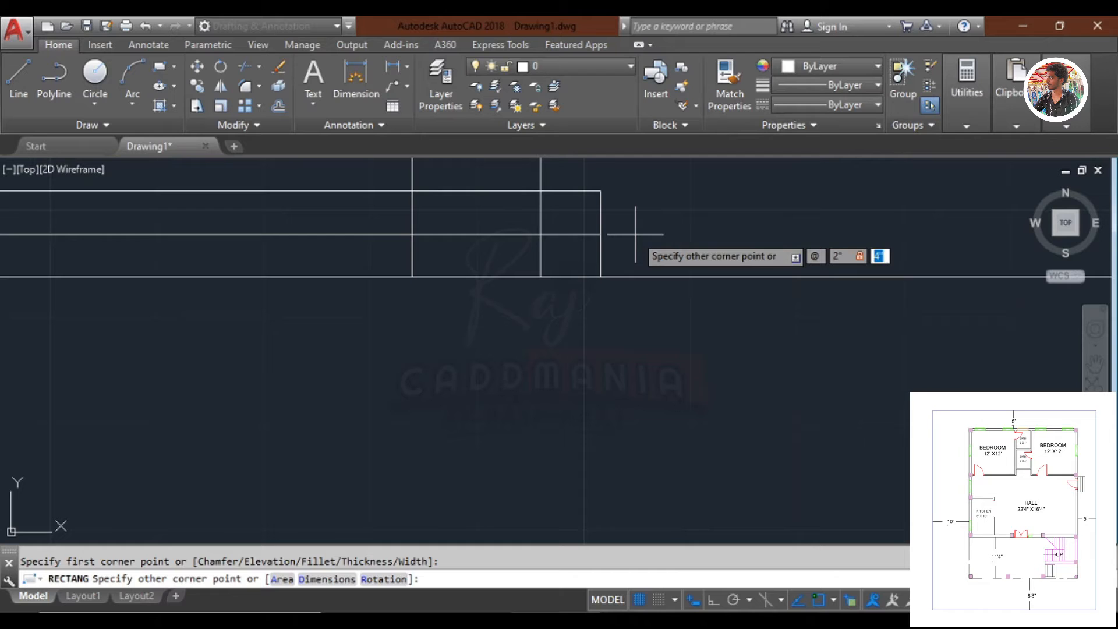
text(2)
key(Return)
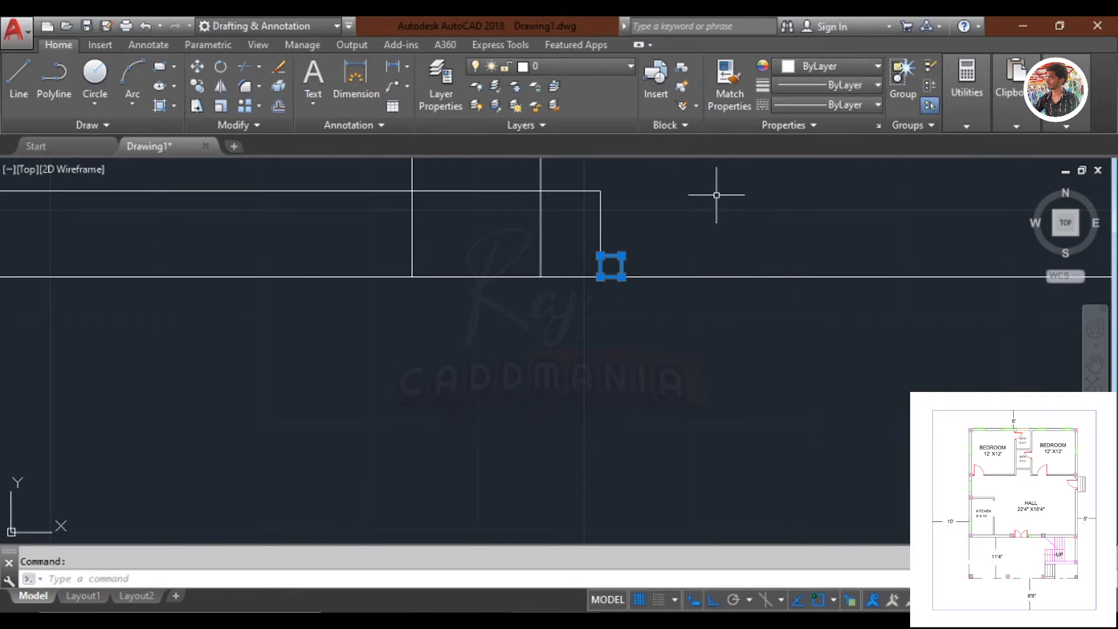
text(co)
key(Return)
click(621, 276)
scroll(657, 232, down, 3)
key(Escape)
Draw a 2" wide, 1'10" long door leaf standing upright beside the frame square in the front door opening.
scroll(636, 234, up, 3)
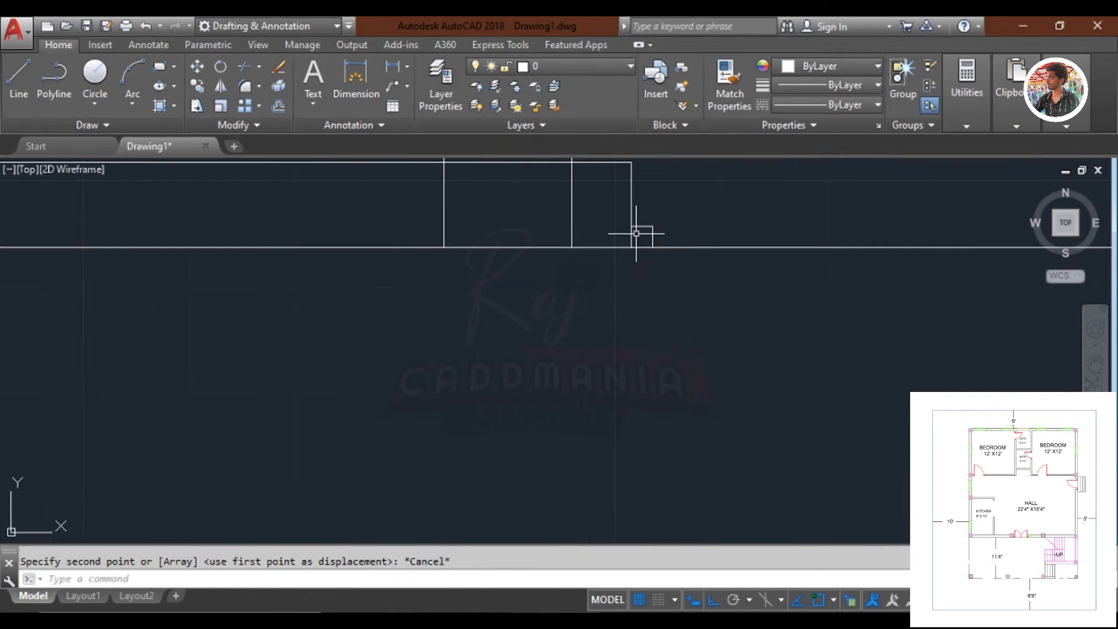
text(l)
key(Return)
scroll(642, 232, up, 4)
click(657, 247)
scroll(657, 243, up, 5)
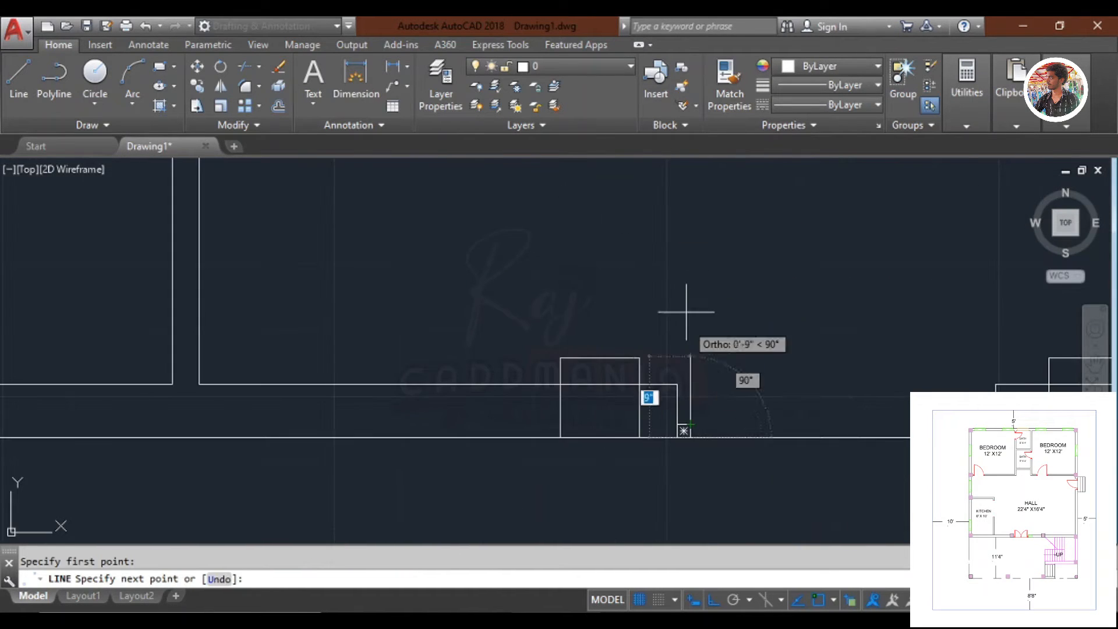
text(1'10")
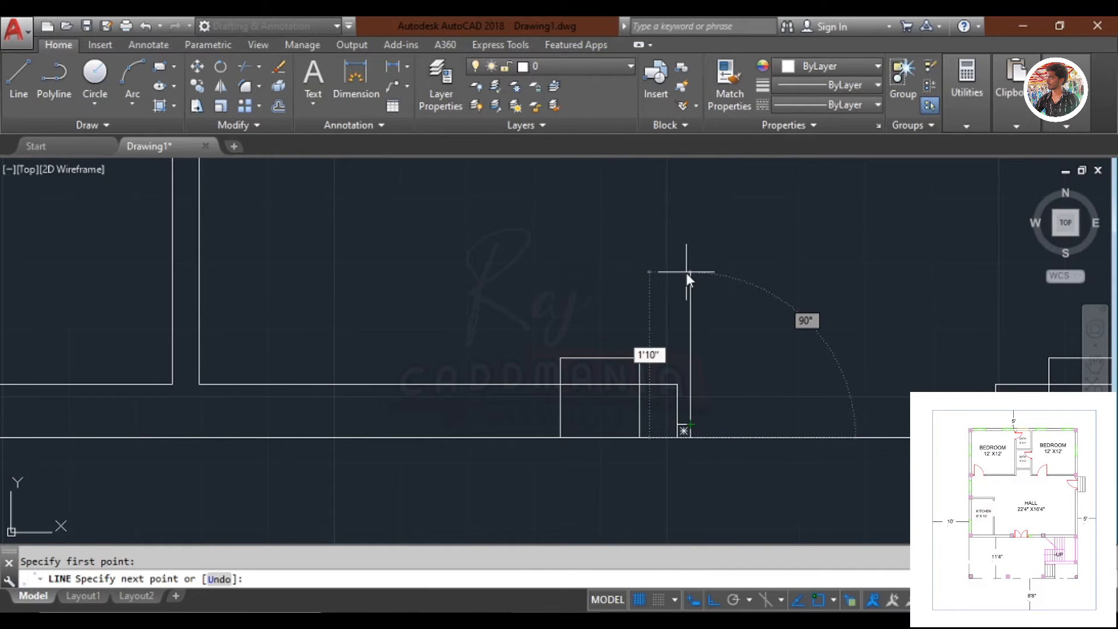
key(Return)
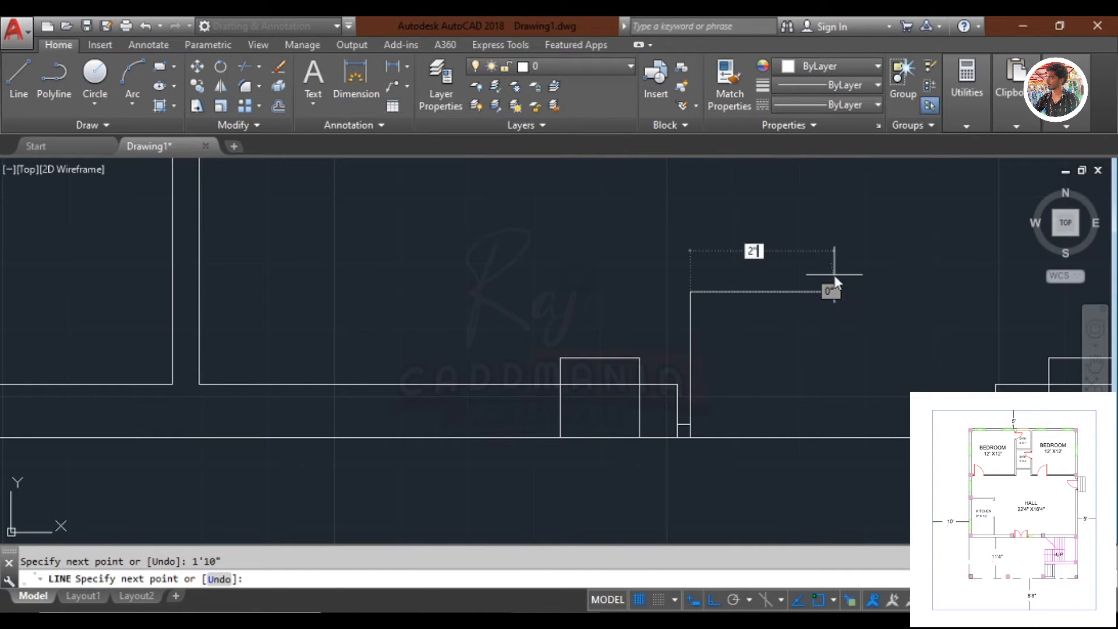
text(1'10")
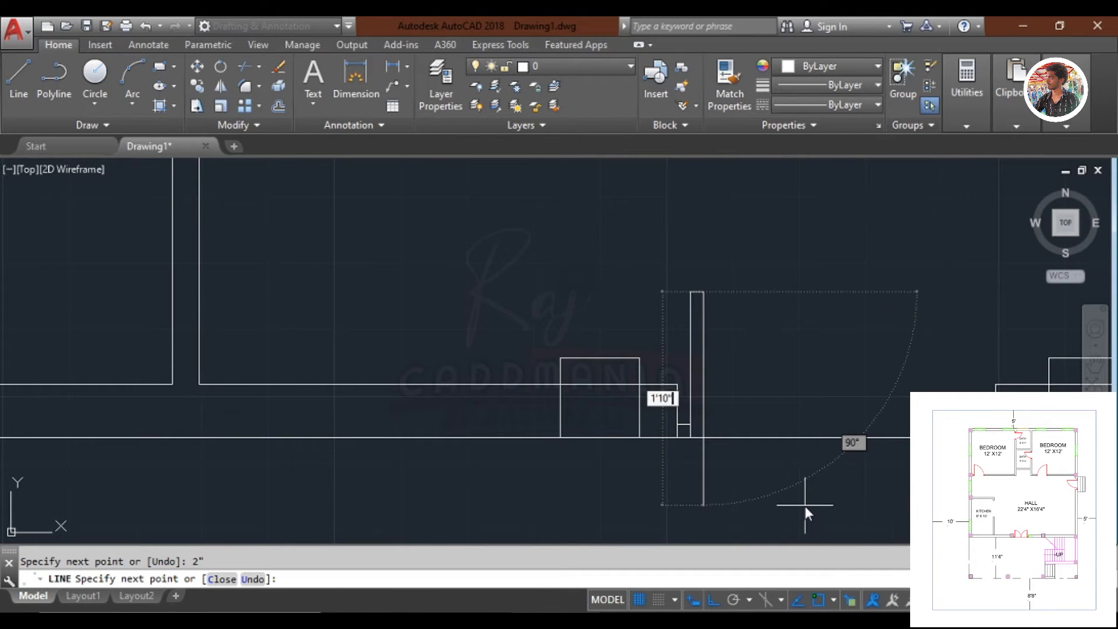
key(Return)
text(c)
key(Return)
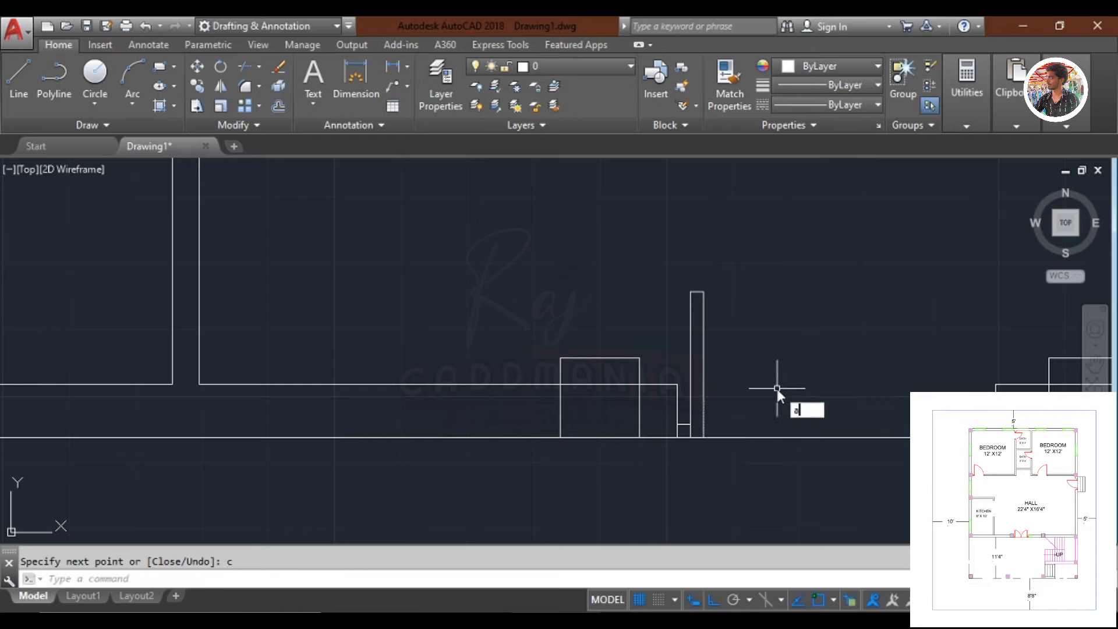
Draw the swing arc of the front door leaf from the middle of the opening to the top of the leaf.
key(Return)
click(836, 437)
scroll(730, 299, up, 2)
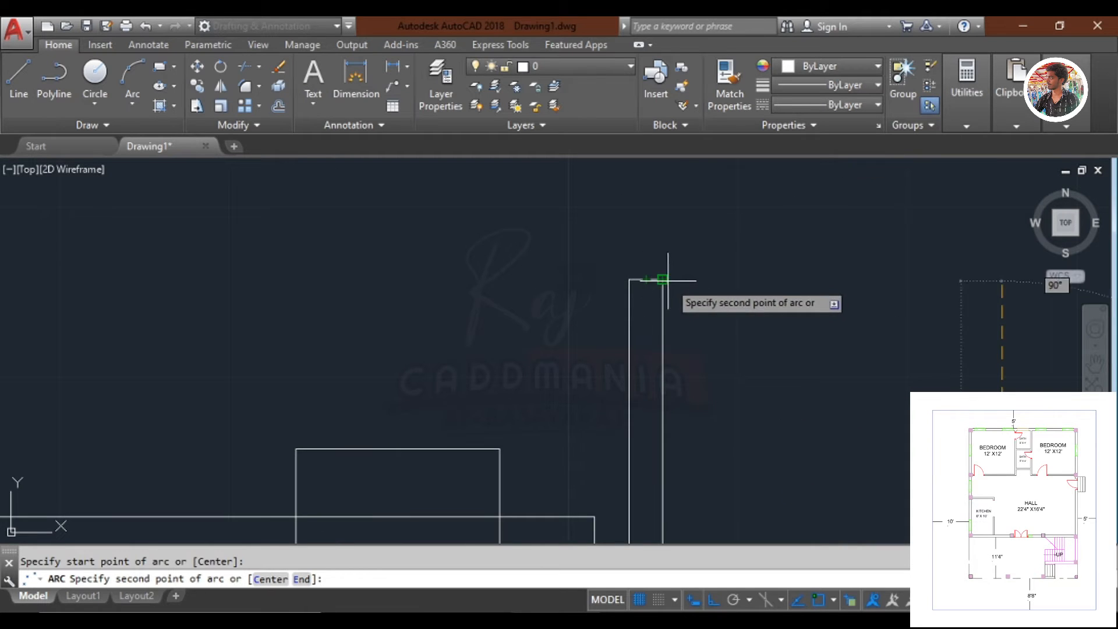
click(667, 280)
click(635, 274)
scroll(640, 253, down, 2)
key(Escape)
Mirror the front door leaf, swing arc and frame square across the opening's vertical centre line, keeping the originals, to form a double door.
click(887, 387)
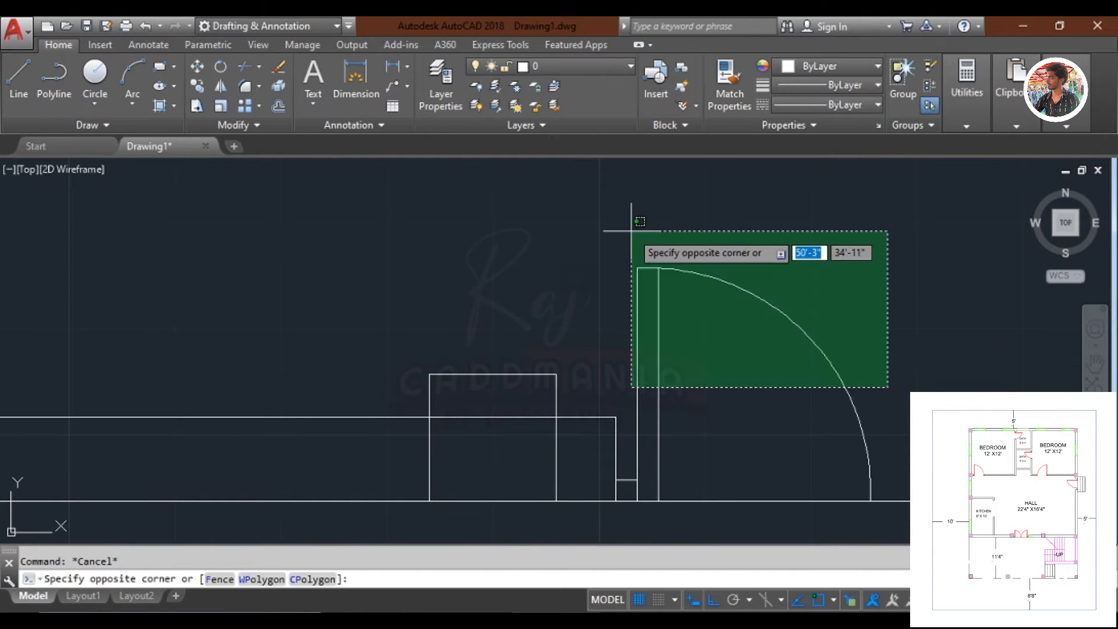
click(631, 231)
scroll(669, 518, up, 2)
scroll(617, 480, up, 2)
click(606, 460)
scroll(676, 311, down, 3)
middle_drag(722, 315, 651, 341)
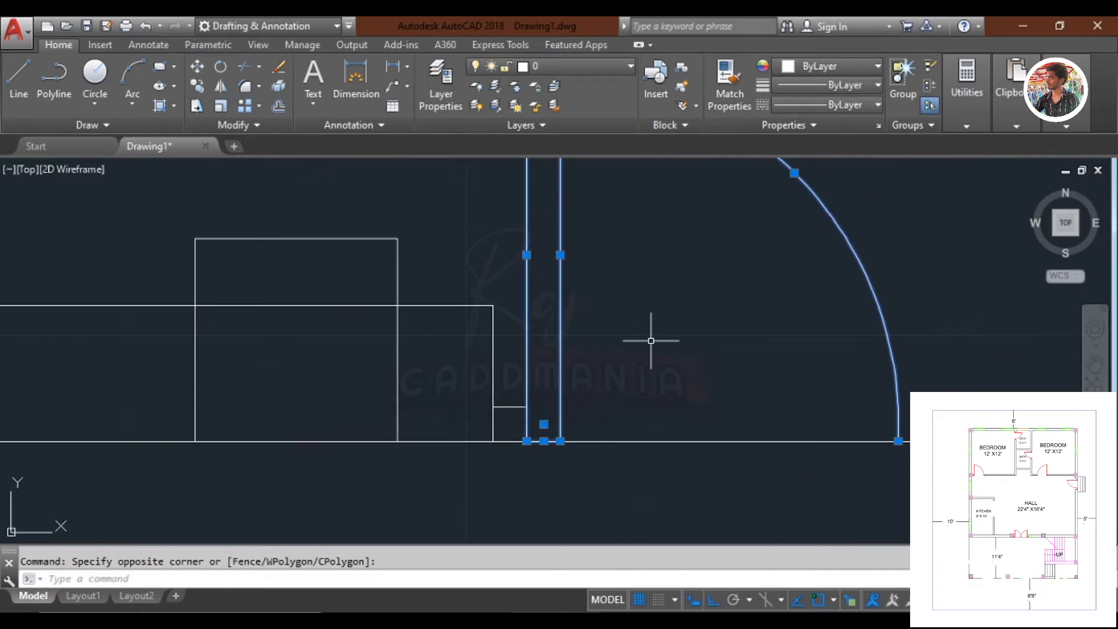
scroll(585, 378, up, 2)
scroll(600, 345, down, 5)
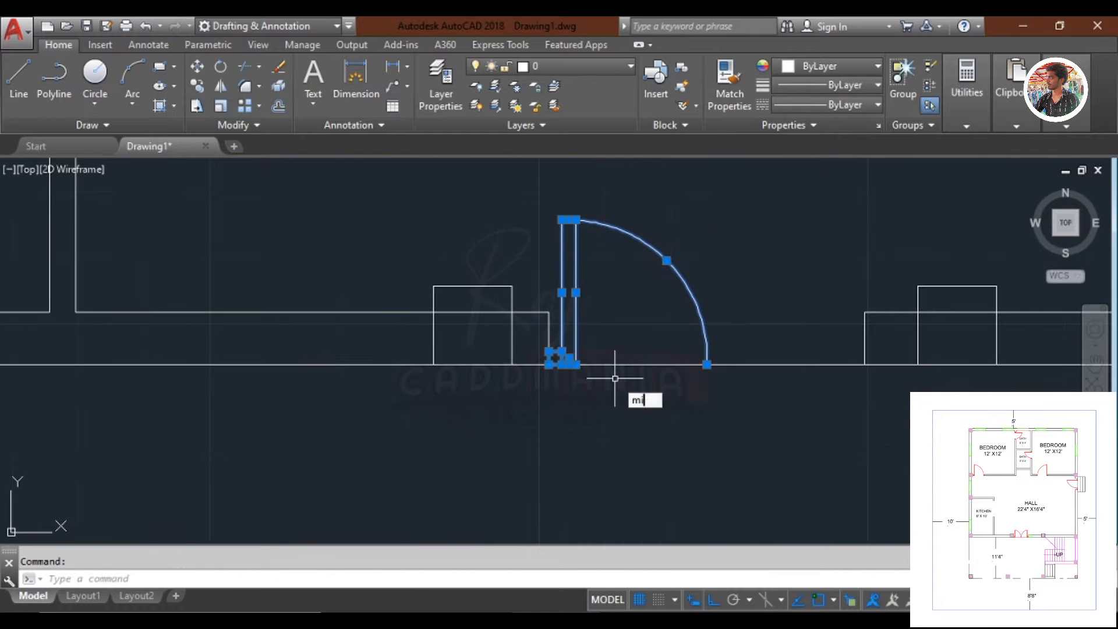
key(Return)
click(707, 365)
click(695, 229)
scroll(694, 229, down, 6)
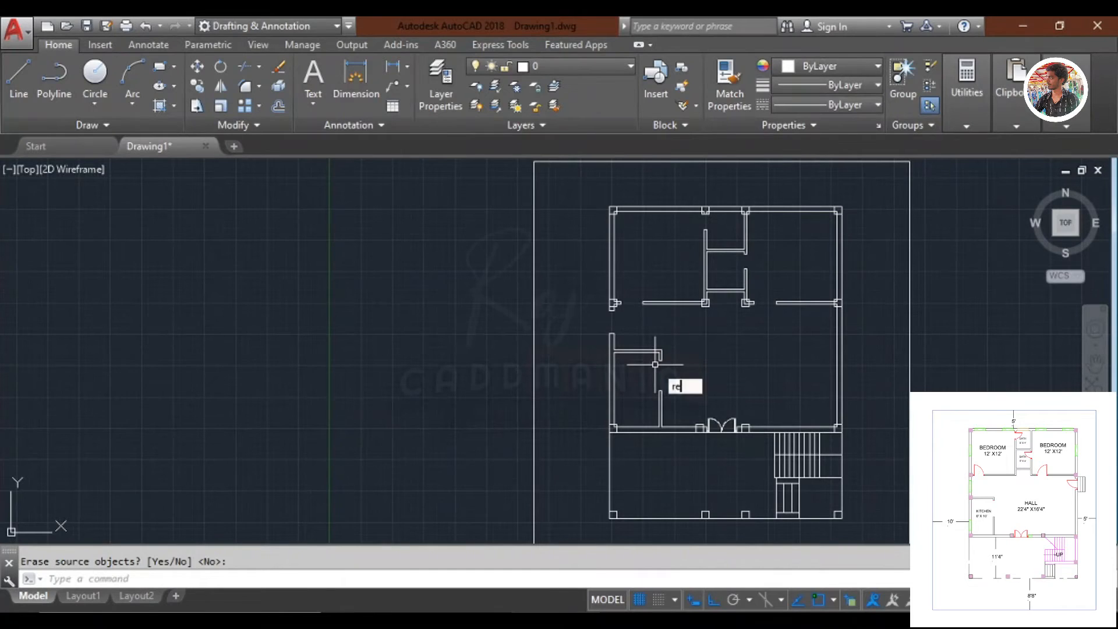
Draw a 2" by 2" door frame square in the empty area beside the plot boundary.
text(c)
key(Return)
scroll(474, 327, up, 2)
click(387, 342)
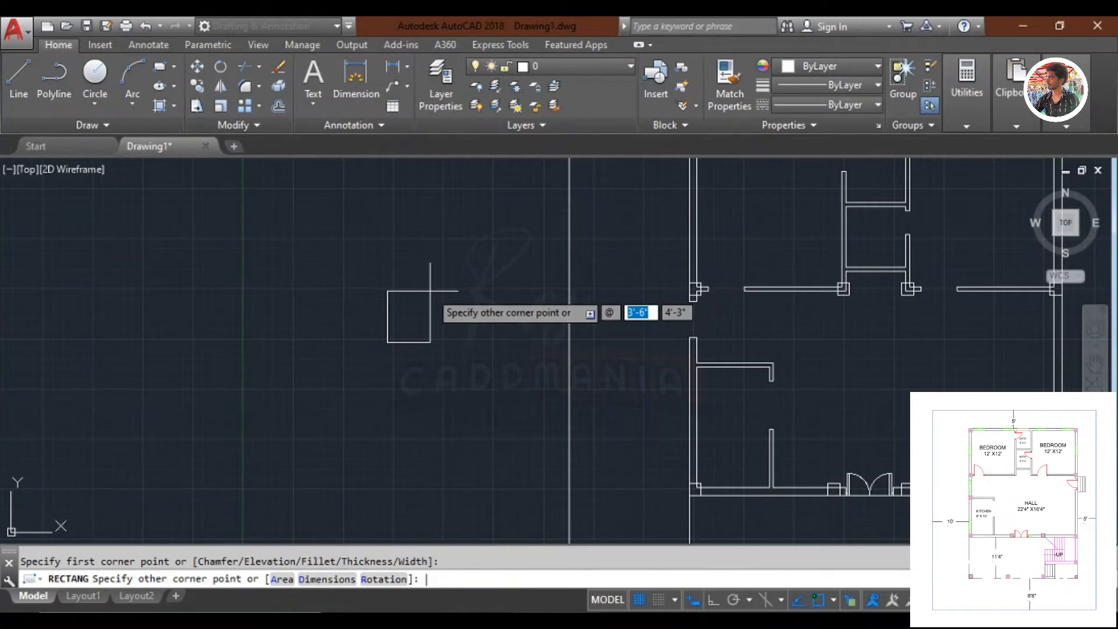
text(2")
key(Tab)
text(2")
key(Return)
scroll(383, 358, up, 6)
middle_drag(469, 289, 476, 341)
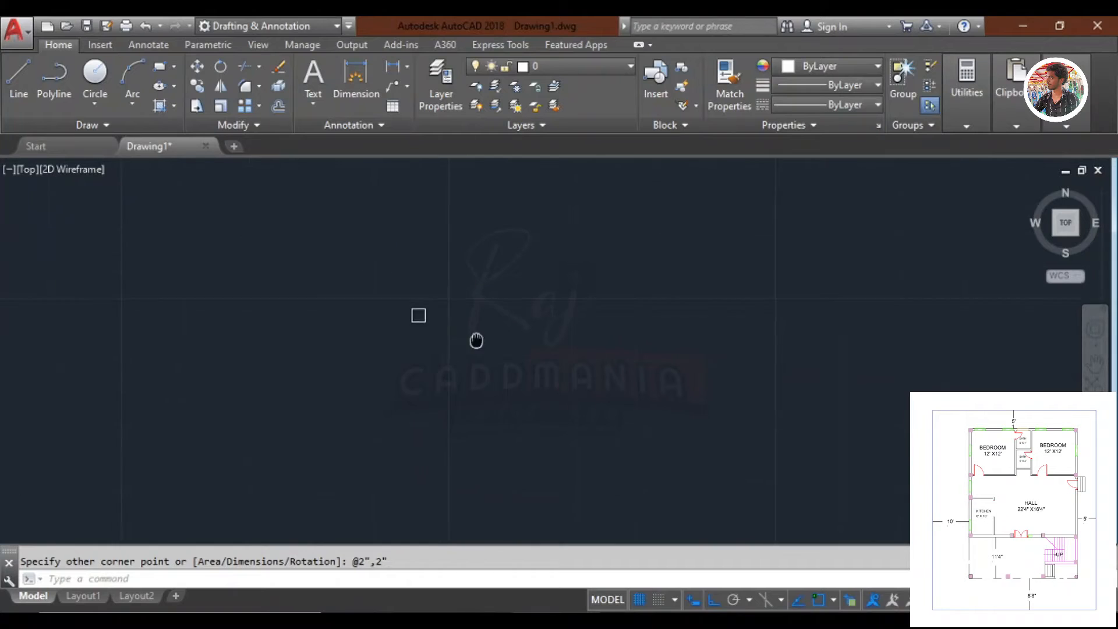
Draw a 3' horizontal guide line running right from the frame square's lower-left corner.
text(l)
key(Return)
click(424, 366)
text(3)
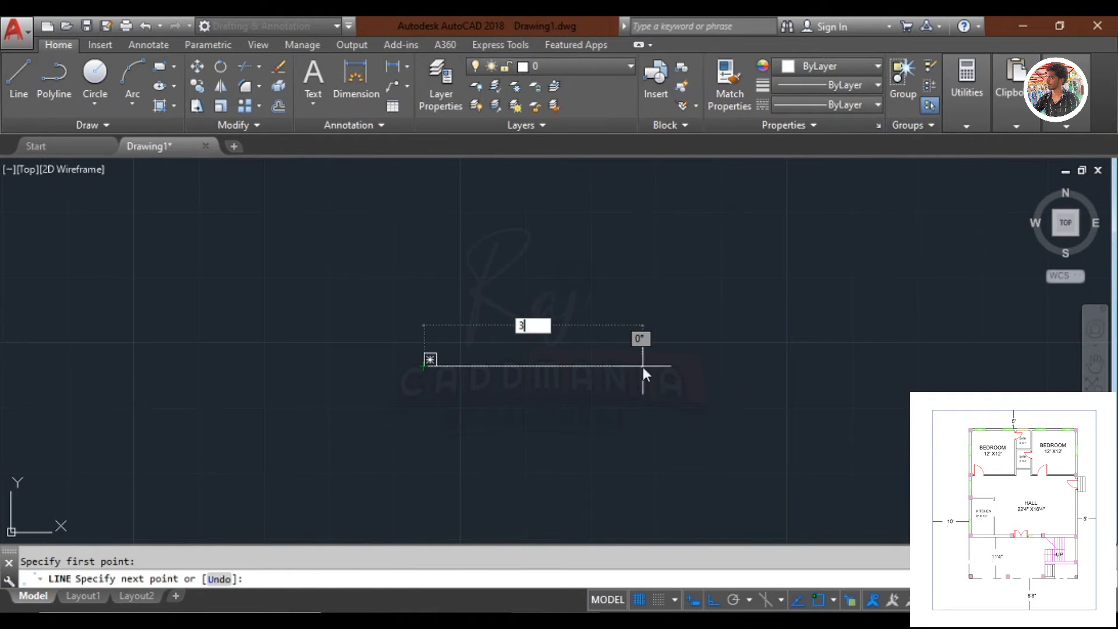
text(')
key(Return)
scroll(625, 376, up, 2)
Copy the frame square to the far end of the 3' guide line, aligning its lower-right corner with the line's end.
scroll(373, 406, up, 4)
click(374, 384)
click(321, 326)
text(co)
key(Return)
click(353, 406)
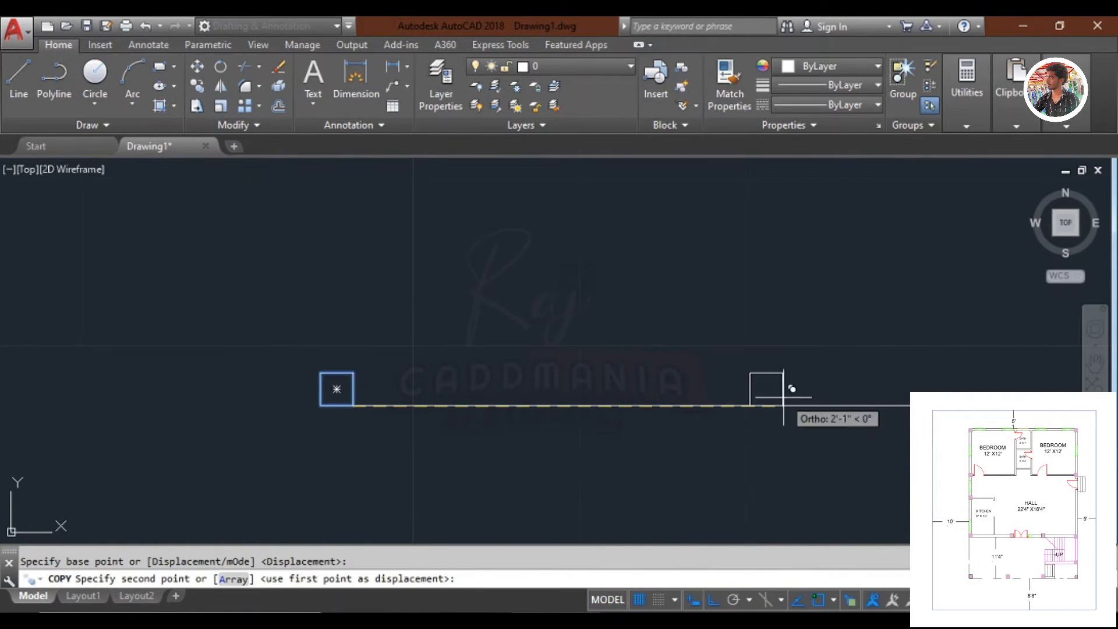
click(920, 406)
scroll(843, 280, down, 4)
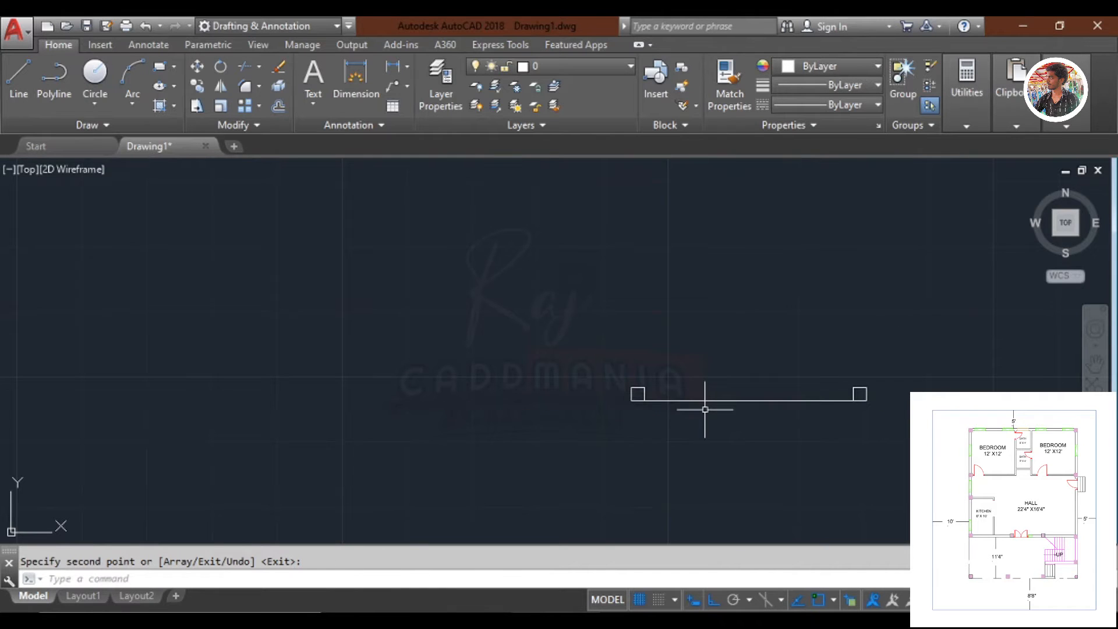
Draw a 1'8" long upright door leaf beside the left frame square, matching the square's width.
scroll(668, 399, up, 5)
text(l)
key(Return)
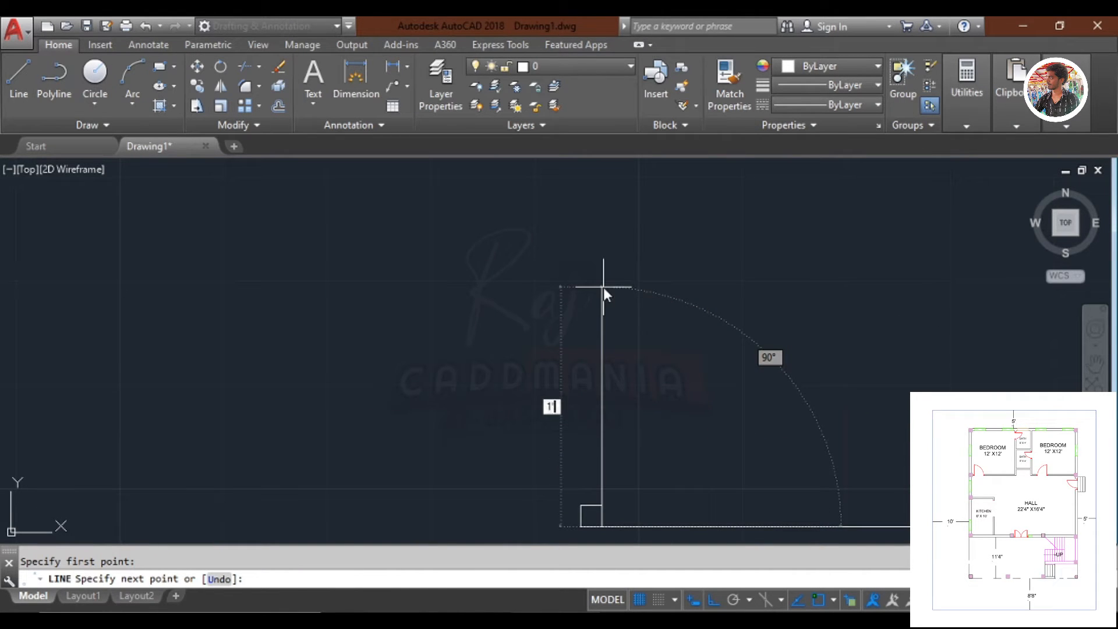
text('8")
key(Return)
key(Return)
key(Return)
click(602, 319)
text(1'8")
key(Return)
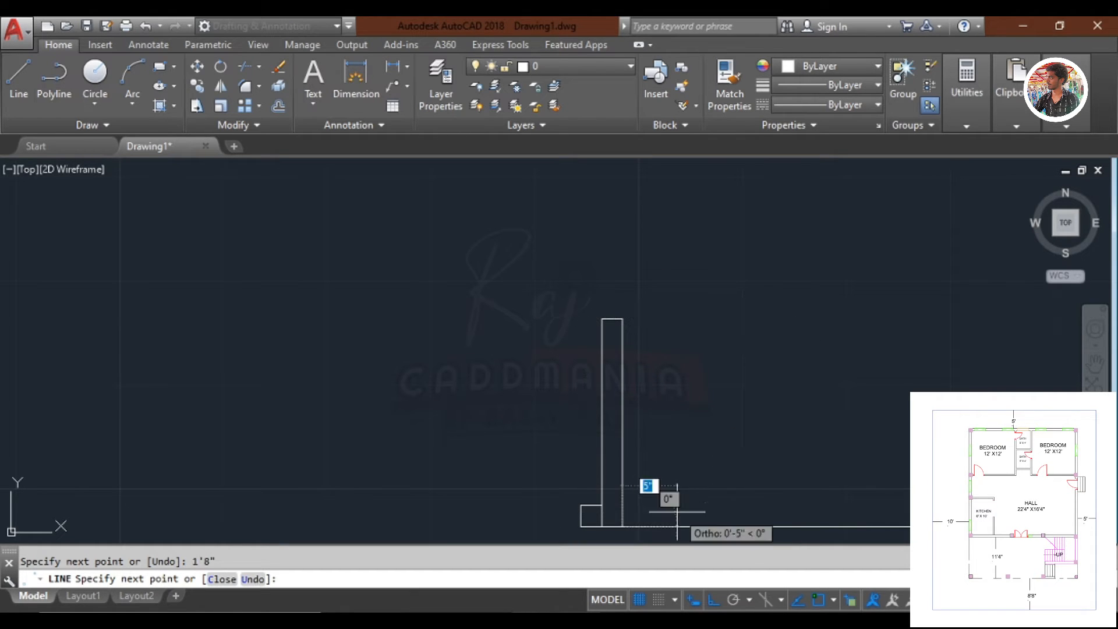
key(Return)
Draw the door's swing arc from the right frame square to the top of the leaf.
text(arc)
key(Return)
scroll(945, 519, up, 2)
click(927, 532)
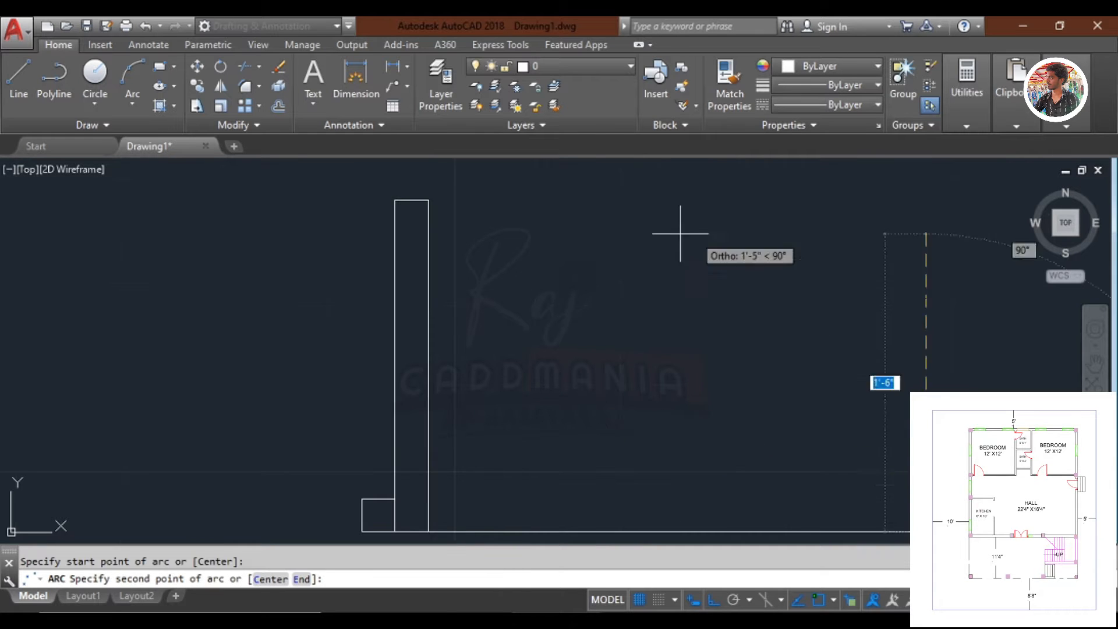
click(429, 200)
click(395, 199)
key(Return)
scroll(549, 248, down, 4)
click(586, 357)
click(587, 326)
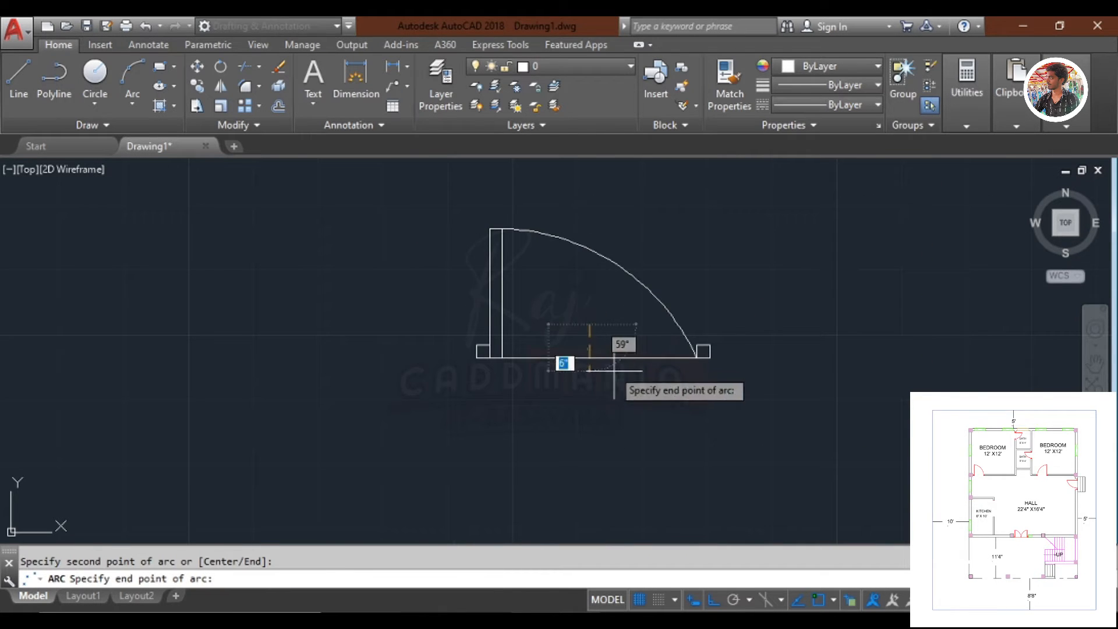
key(Escape)
Delete the horizontal guide line between the door's two frame squares.
click(610, 385)
click(581, 329)
Mirror the complete 3' door across a vertical line at the right frame square's outer edge, keeping the original.
click(760, 431)
click(461, 247)
scroll(777, 238, down, 3)
scroll(620, 364, down, 3)
scroll(583, 431, up, 3)
scroll(665, 393, up, 2)
middle_drag(817, 378, 736, 433)
text(mi)
key(Return)
scroll(698, 432, up, 3)
click(670, 343)
scroll(704, 321, down, 2)
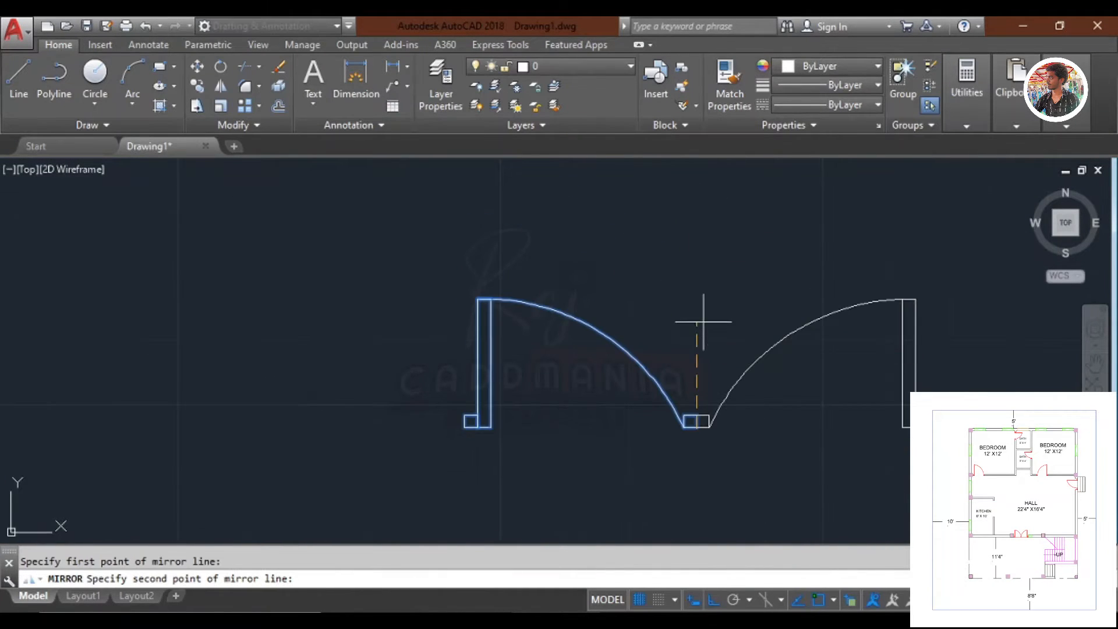
key(Return)
Mirror both doors downward across the horizontal line along the base of their frame squares, keeping the originals.
key(Return)
scroll(459, 422, up, 3)
scroll(696, 387, down, 3)
click(777, 422)
click(452, 254)
scroll(449, 342, up, 3)
click(456, 344)
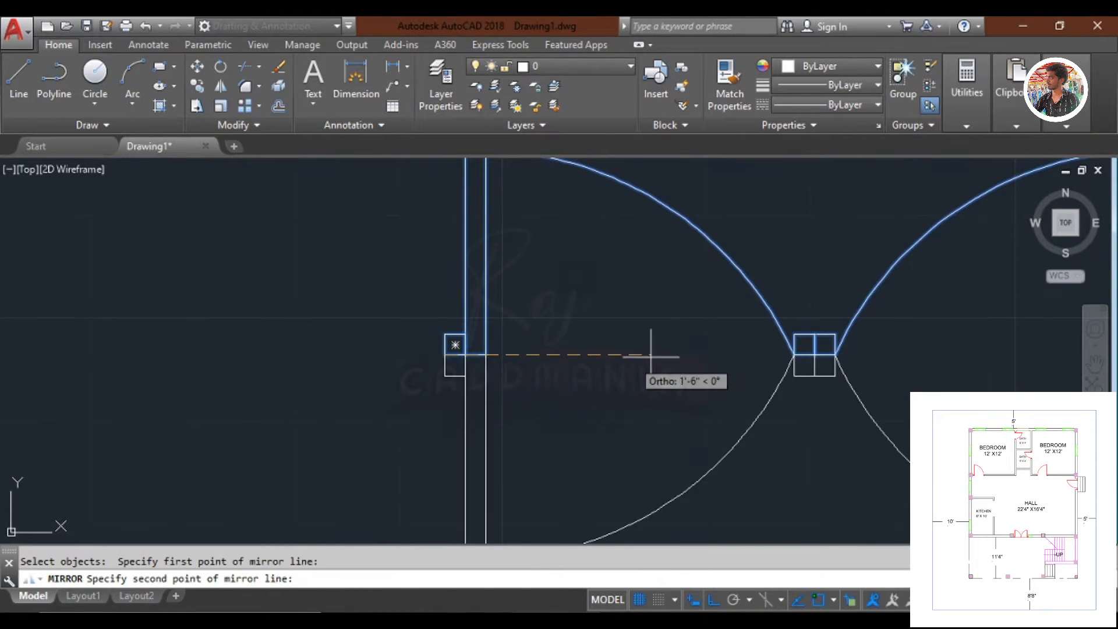
scroll(710, 349, down, 3)
key(Return)
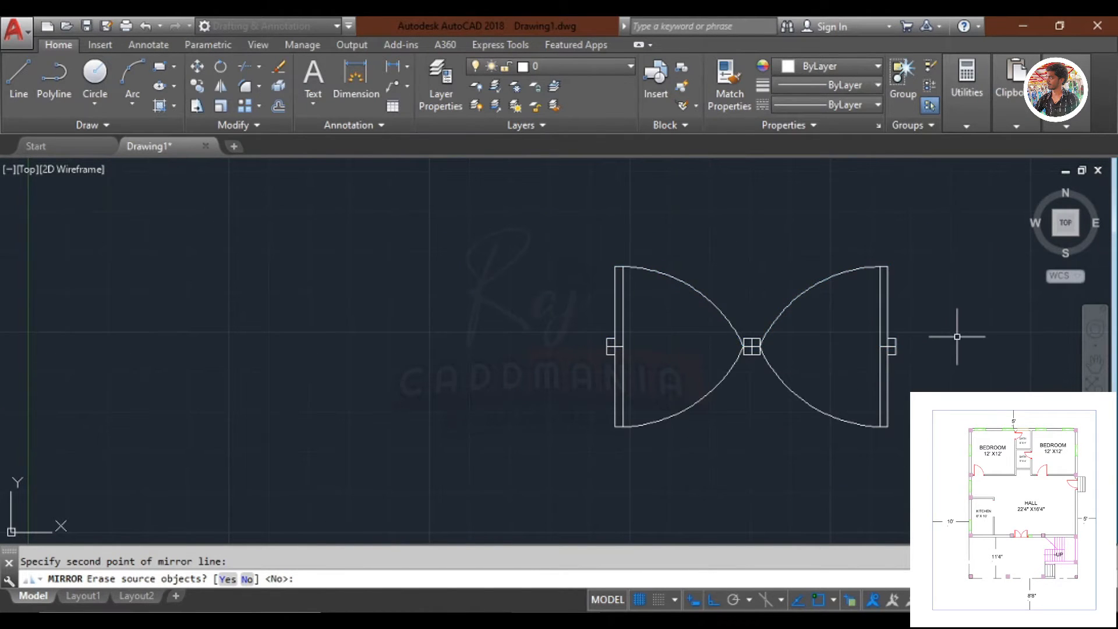
Copy the upper-left door of the set into the left bedroom's door opening.
scroll(695, 337, up, 4)
click(870, 343)
click(515, 213)
scroll(613, 248, down, 2)
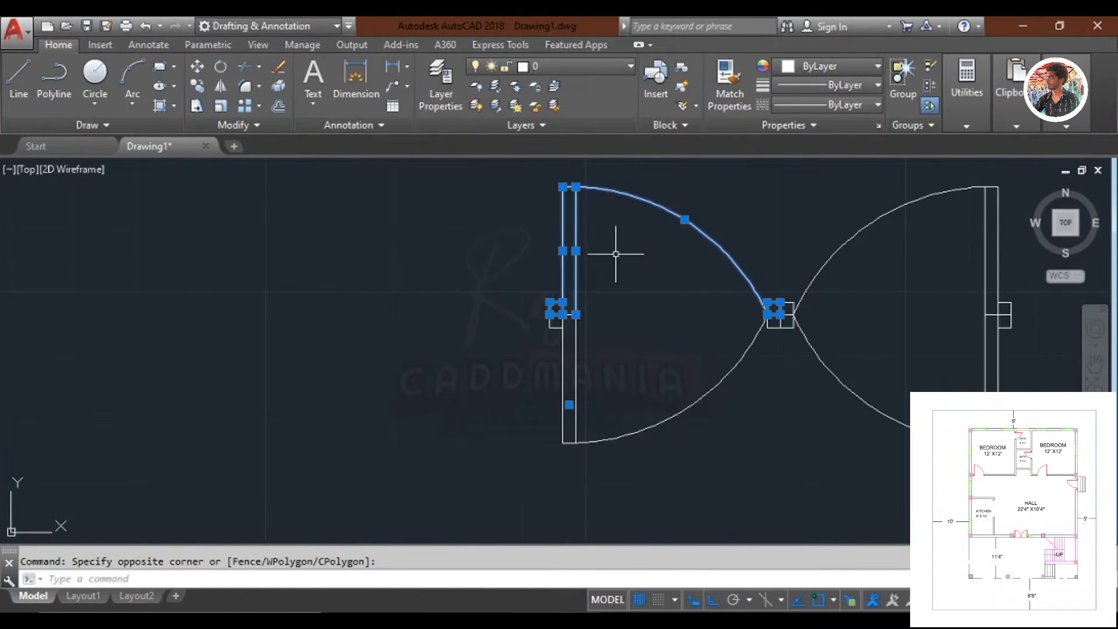
middle_drag(616, 253, 633, 316)
text(co)
key(Return)
scroll(632, 316, up, 4)
click(585, 372)
scroll(532, 274, down, 6)
scroll(647, 260, up, 7)
click(634, 252)
Place another copy of the same door in the right bedroom's door opening and end the copying.
scroll(634, 227, down, 4)
middle_drag(605, 249, 520, 355)
scroll(883, 333, up, 3)
scroll(878, 352, up, 2)
click(855, 378)
scroll(809, 237, down, 10)
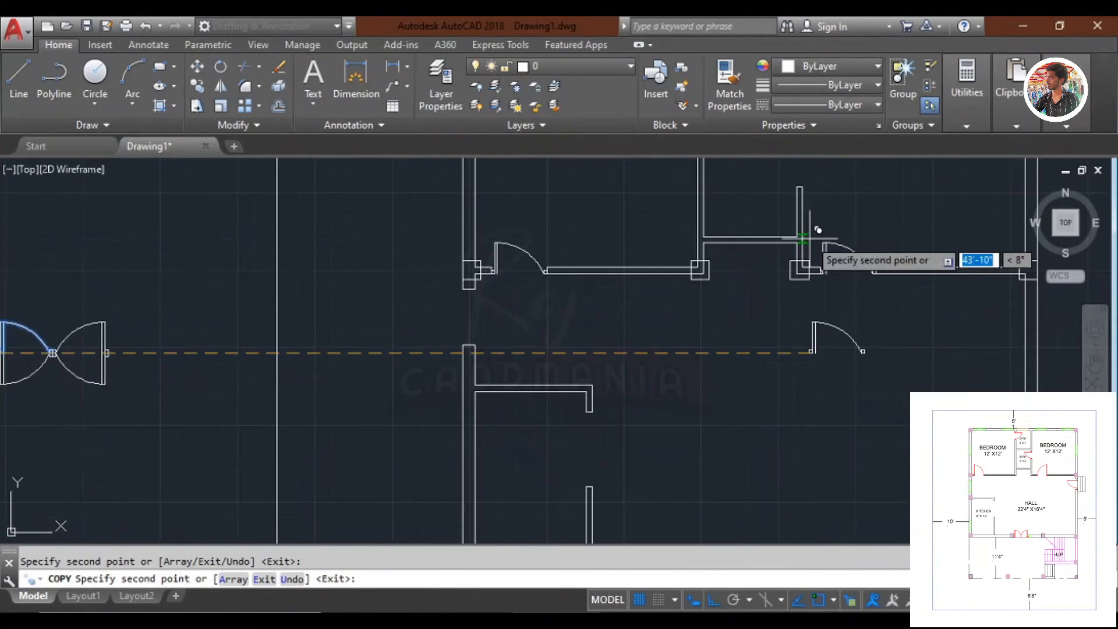
scroll(551, 295, up, 5)
key(Escape)
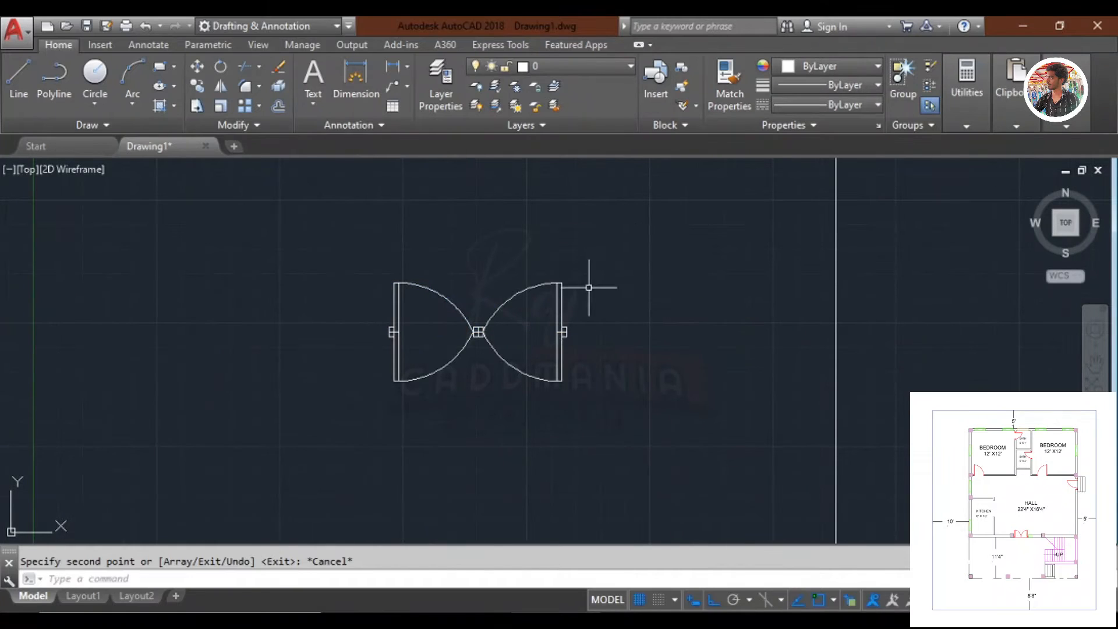
scroll(573, 309, up, 5)
click(559, 337)
click(169, 182)
scroll(396, 250, down, 5)
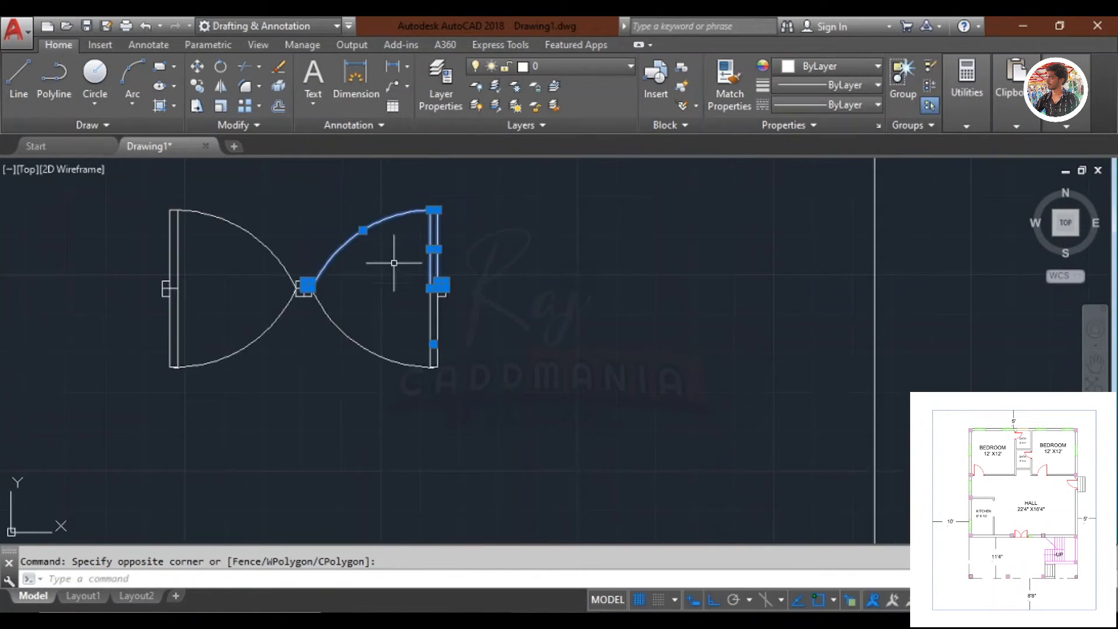
middle_drag(393, 262, 431, 364)
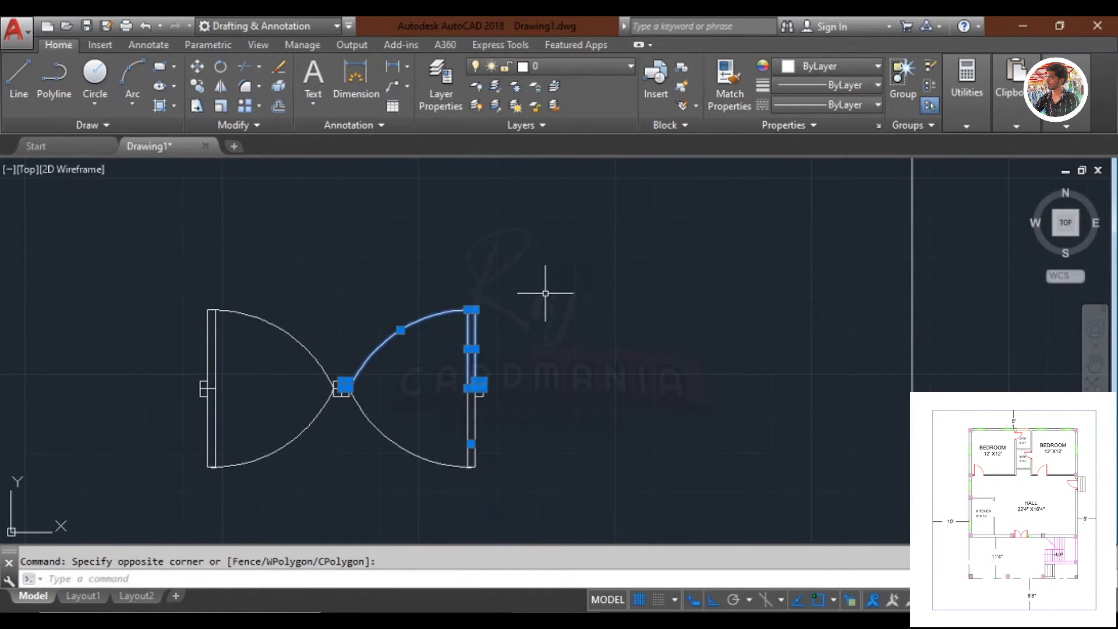
key(Escape)
Rotate the lower-right door of the set 90° counterclockwise about its outer frame square.
scroll(542, 294, down, 3)
scroll(532, 349, up, 5)
click(647, 475)
click(446, 300)
text(ro)
key(Return)
scroll(553, 283, up, 4)
click(599, 297)
scroll(535, 242, down, 4)
scroll(393, 320, down, 4)
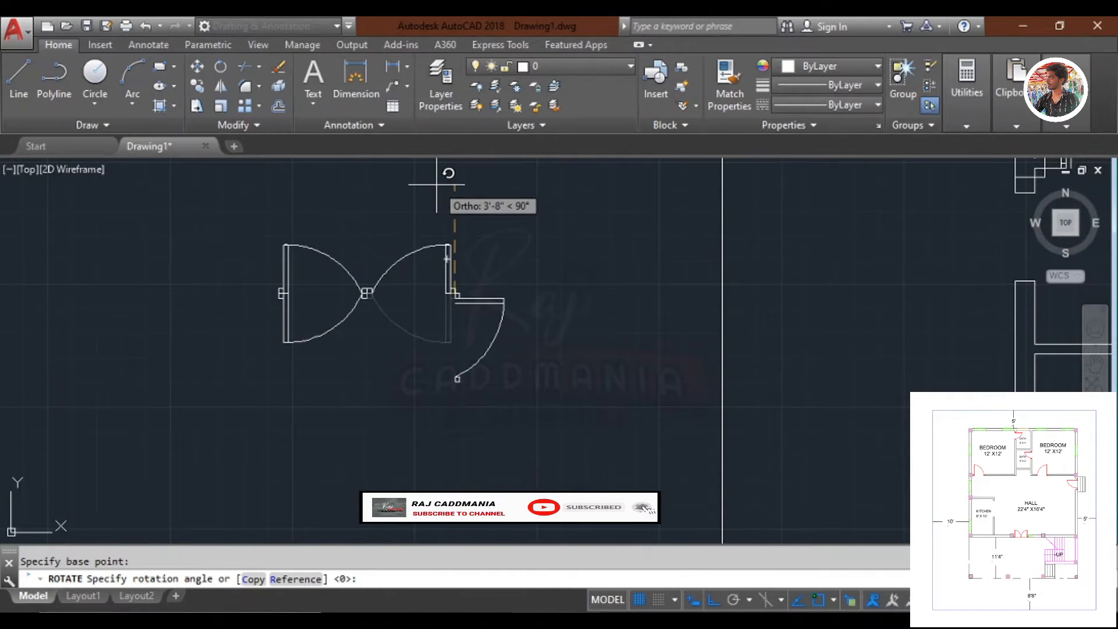
click(437, 186)
key(Escape)
Copy the rotated door from the set into the hall's left exterior wall opening, just below the left bedroom.
scroll(520, 399, up, 3)
click(521, 410)
click(416, 259)
scroll(415, 262, up, 4)
scroll(532, 378, down, 5)
scroll(531, 307, up, 5)
text(c)
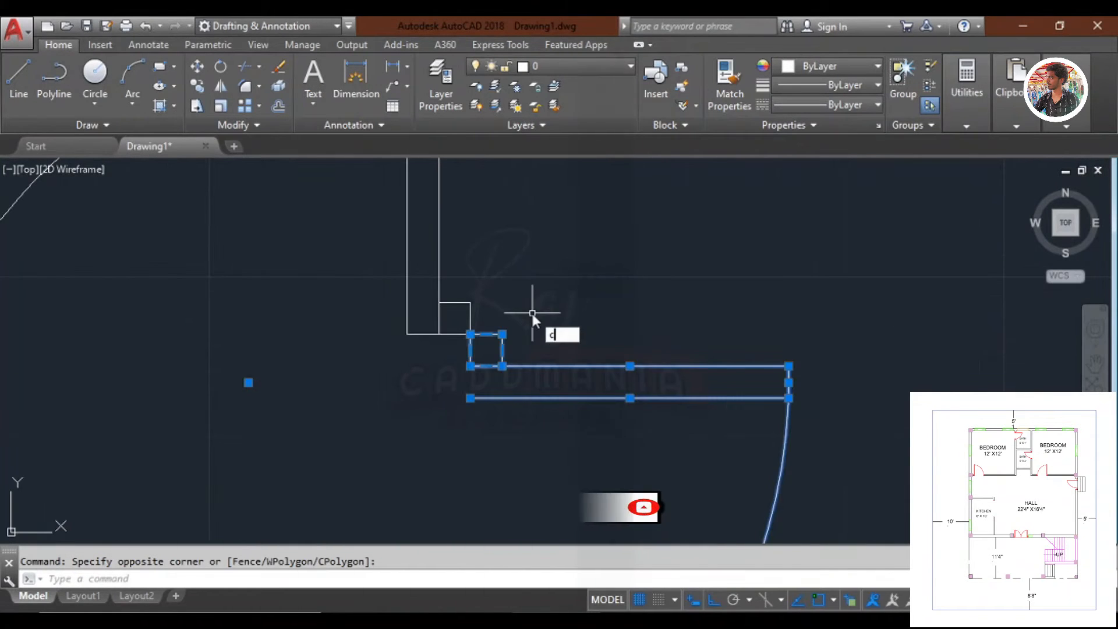
text(o)
key(Return)
scroll(469, 330, up, 3)
click(471, 337)
scroll(524, 229, down, 6)
scroll(574, 285, down, 5)
scroll(847, 239, up, 7)
scroll(524, 379, down, 5)
scroll(419, 354, up, 5)
click(407, 352)
scroll(539, 297, up, 3)
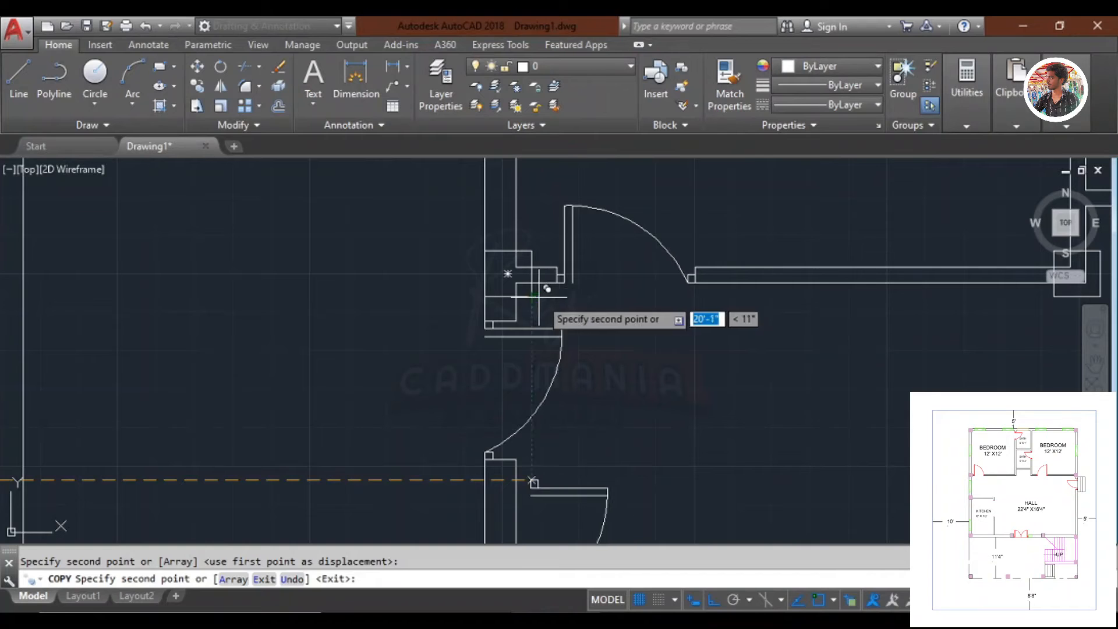
key(Return)
Draw a 2" vertical line closing the hinge end of the leaf on the door in the hall's left exterior wall.
scroll(449, 350, down, 3)
scroll(482, 304, up, 4)
text(l)
key(Return)
scroll(533, 324, up, 3)
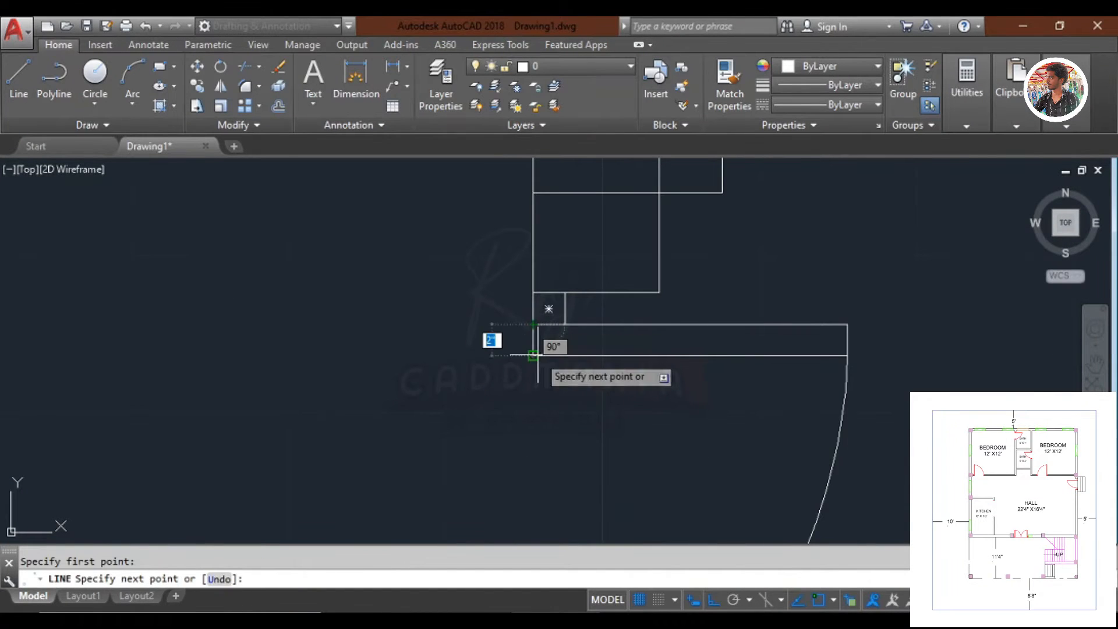
key(Escape)
Erase the whole set of source doors beside the plot.
scroll(534, 354, down, 4)
scroll(657, 279, down, 4)
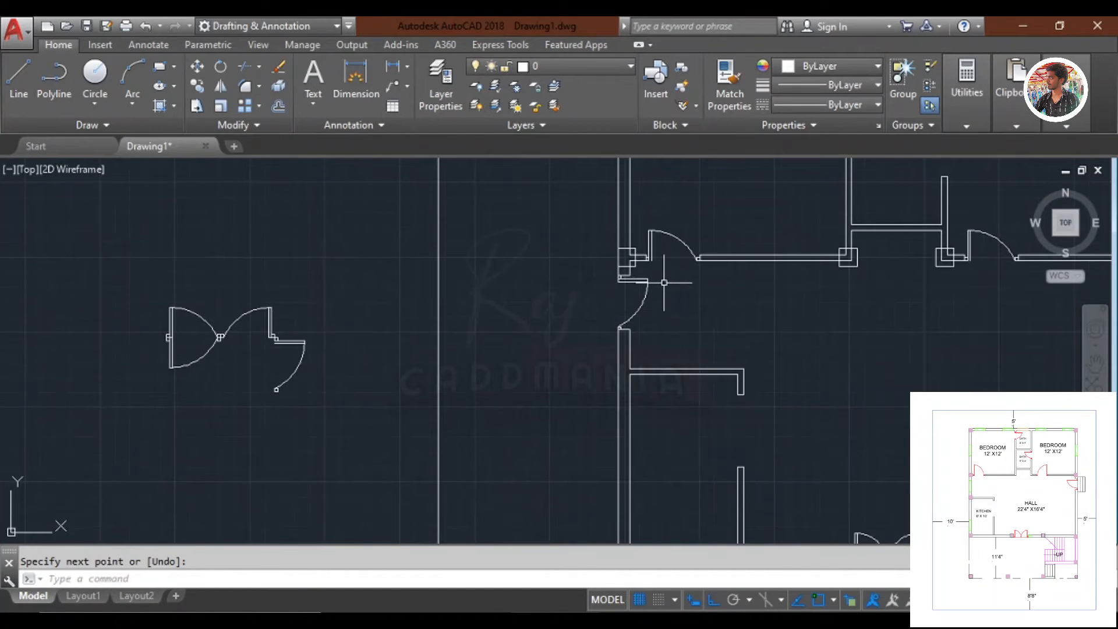
scroll(748, 314, down, 5)
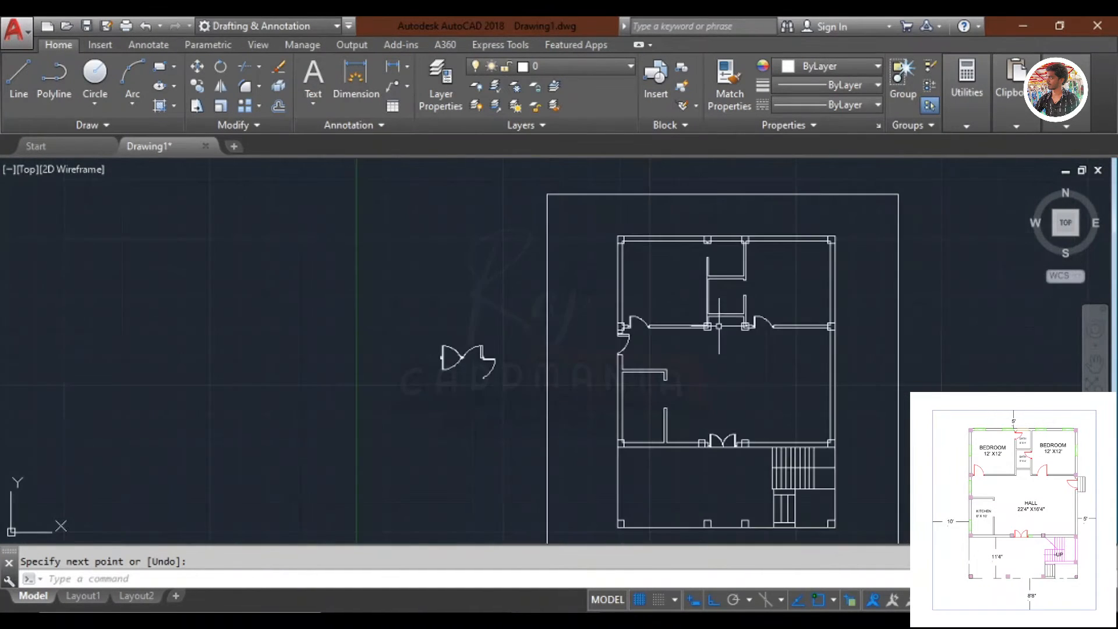
scroll(794, 295, up, 4)
scroll(810, 294, down, 1)
scroll(824, 292, up, 2)
scroll(655, 262, down, 2)
click(314, 479)
click(131, 259)
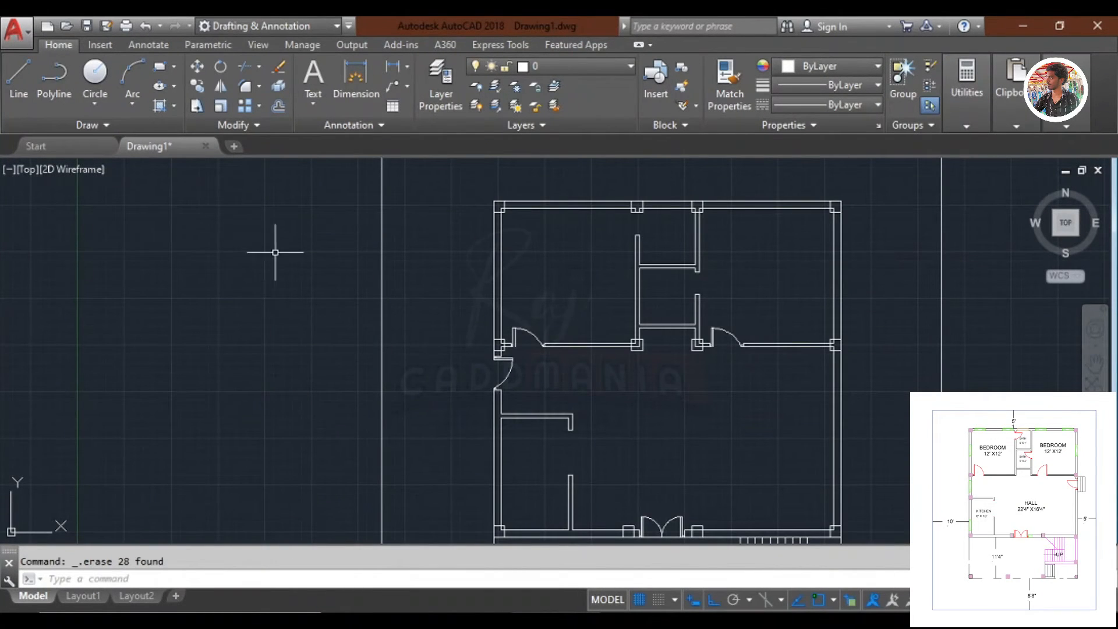
Draw a small square door-frame piece with the Rectangle command in the empty area beside the plot.
scroll(285, 297, up, 2)
text(REC)
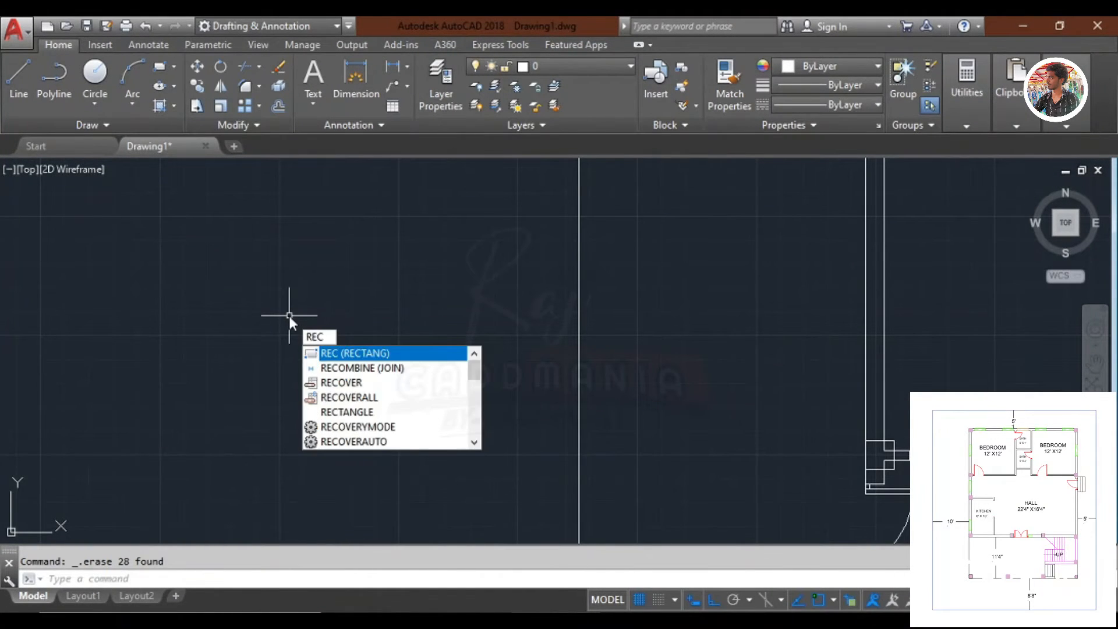
key(Return)
scroll(300, 262, down, 2)
middle_drag(300, 262, 324, 320)
click(265, 321)
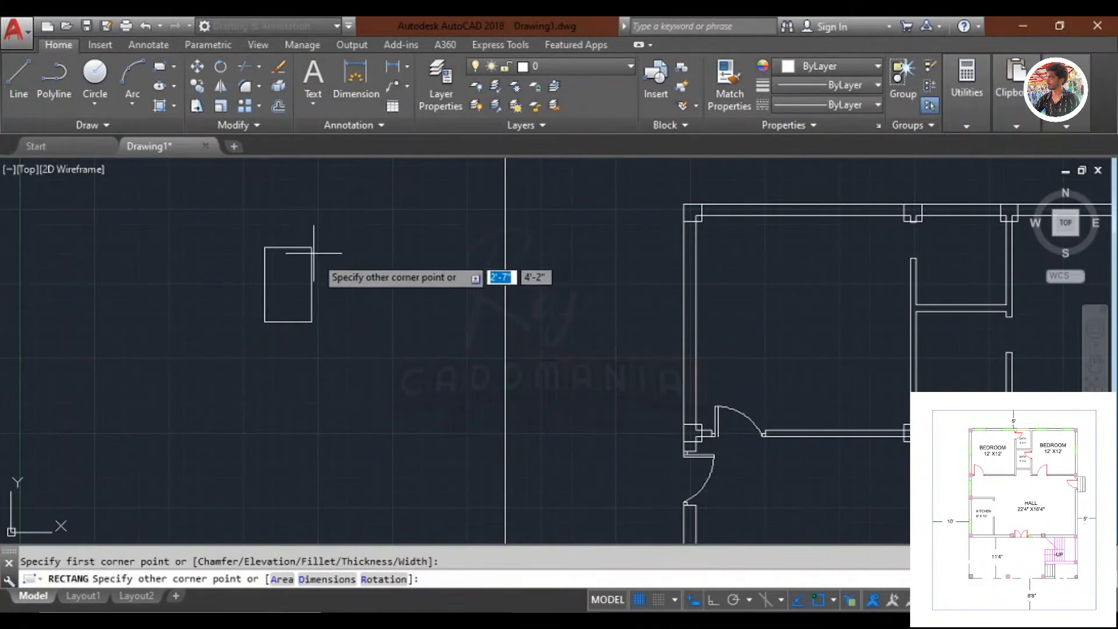
key(Return)
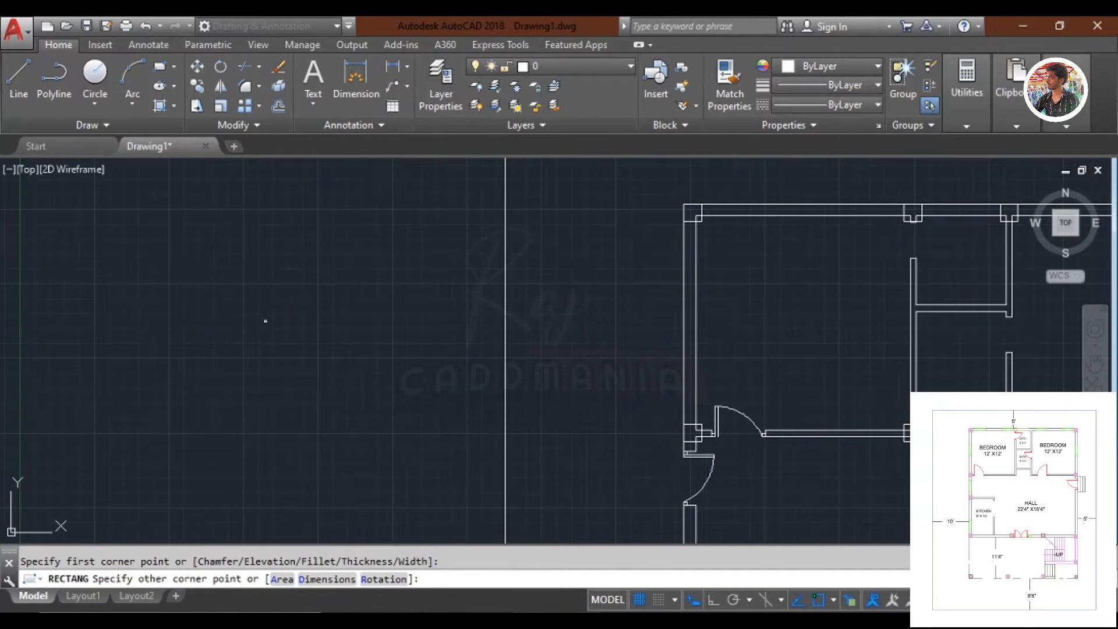
scroll(248, 332, up, 3)
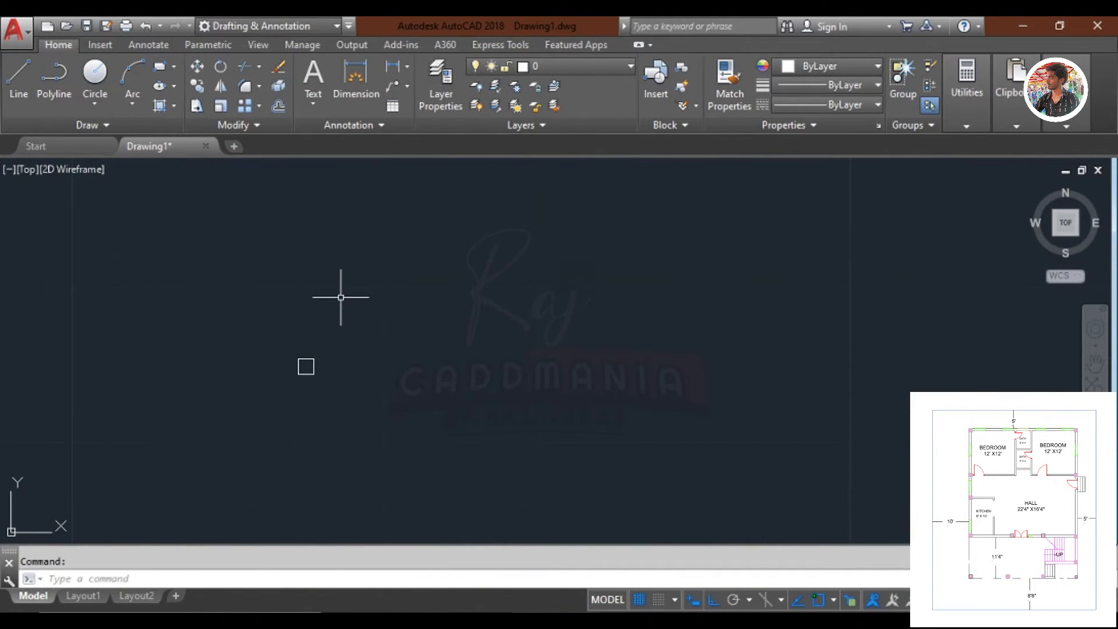
Draw a 2' horizontal line to the right from the lower-left corner of the frame square.
key(l)
key(Return)
click(297, 329)
text(2')
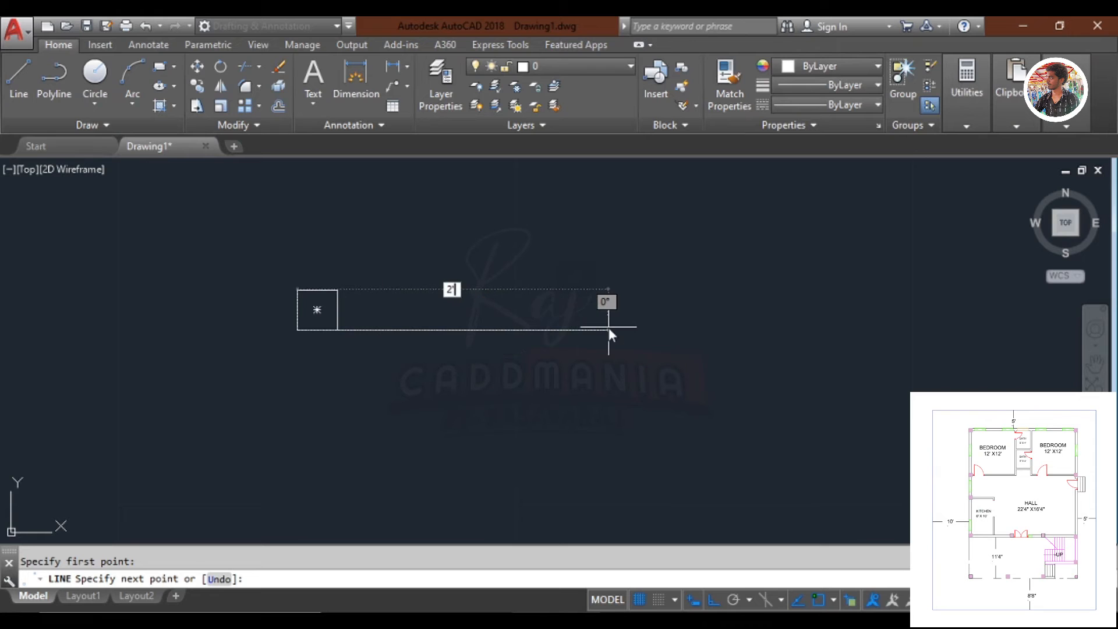
key(Return)
scroll(640, 376, down, 5)
click(510, 401)
key(Escape)
Copy the frame square to the right end of the 2' line, aligning their lower-right corner and endpoint.
text(co)
key(Return)
scroll(538, 470, up, 5)
click(520, 345)
scroll(752, 227, down, 4)
scroll(792, 233, up, 4)
click(790, 233)
scroll(791, 215, down, 4)
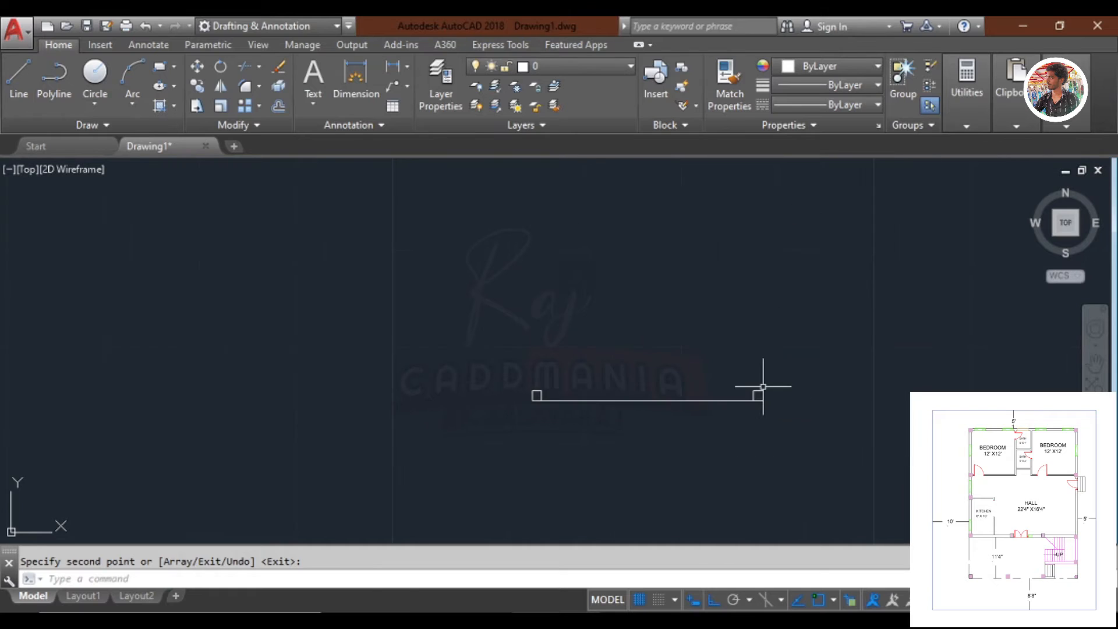
Draw a 1'10" vertical line upward from the lower-right corner of the left frame square.
text(l)
key(Return)
scroll(534, 406, up, 4)
click(556, 393)
text(11'4")
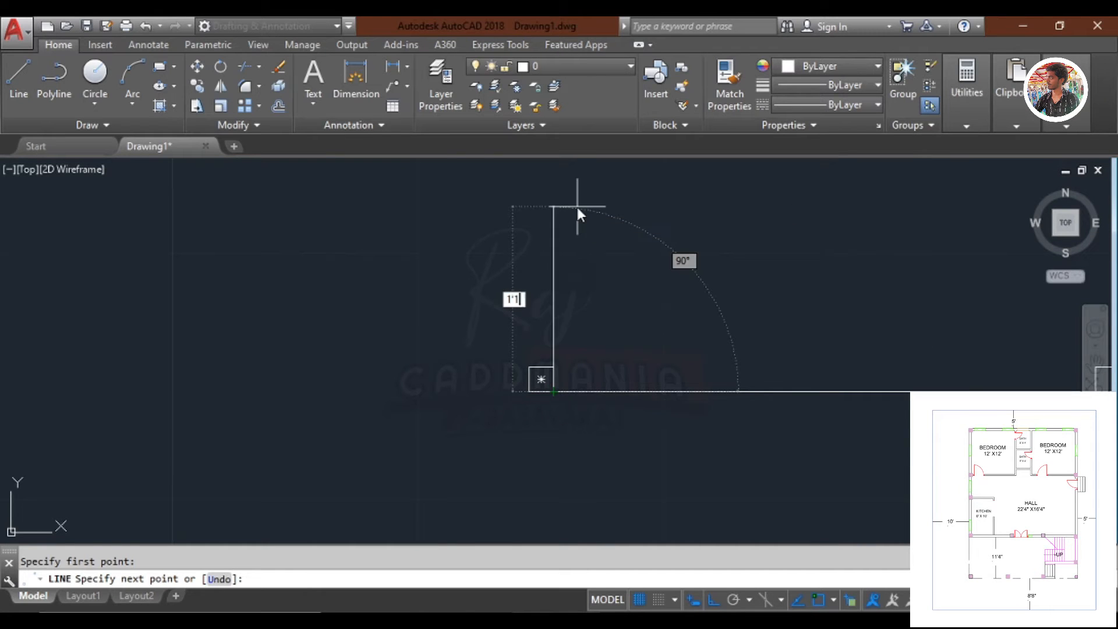
key(Return)
key(Return)
scroll(603, 210, down, 4)
Offset the vertical leaf line 2" to the right.
text(o)
key(Return)
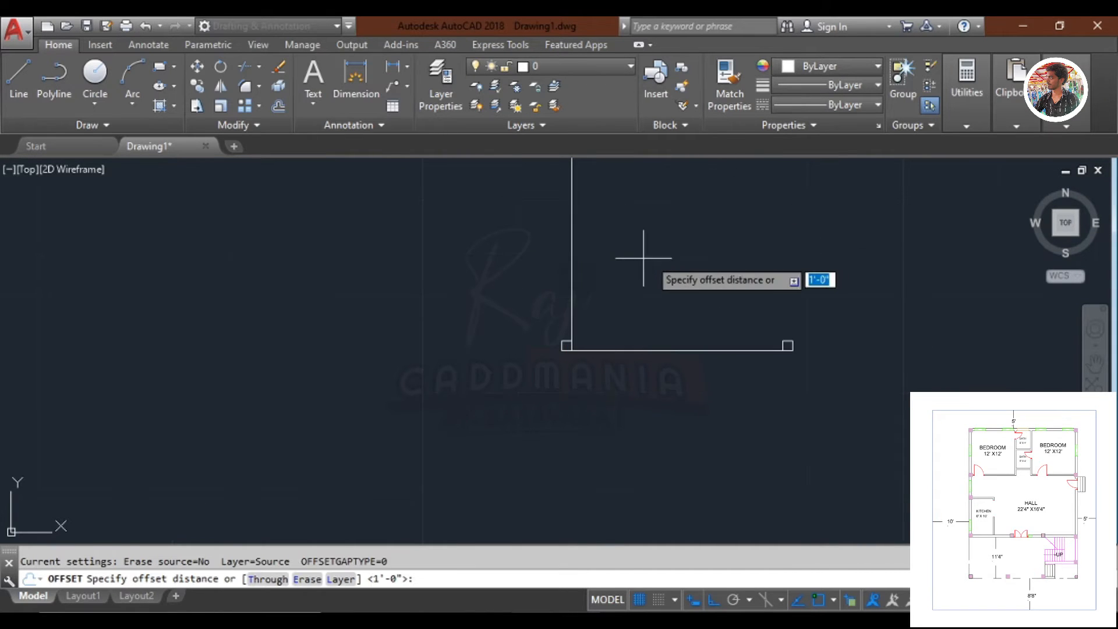
text(2)
key(Return)
click(571, 255)
click(657, 257)
scroll(664, 274, down, 2)
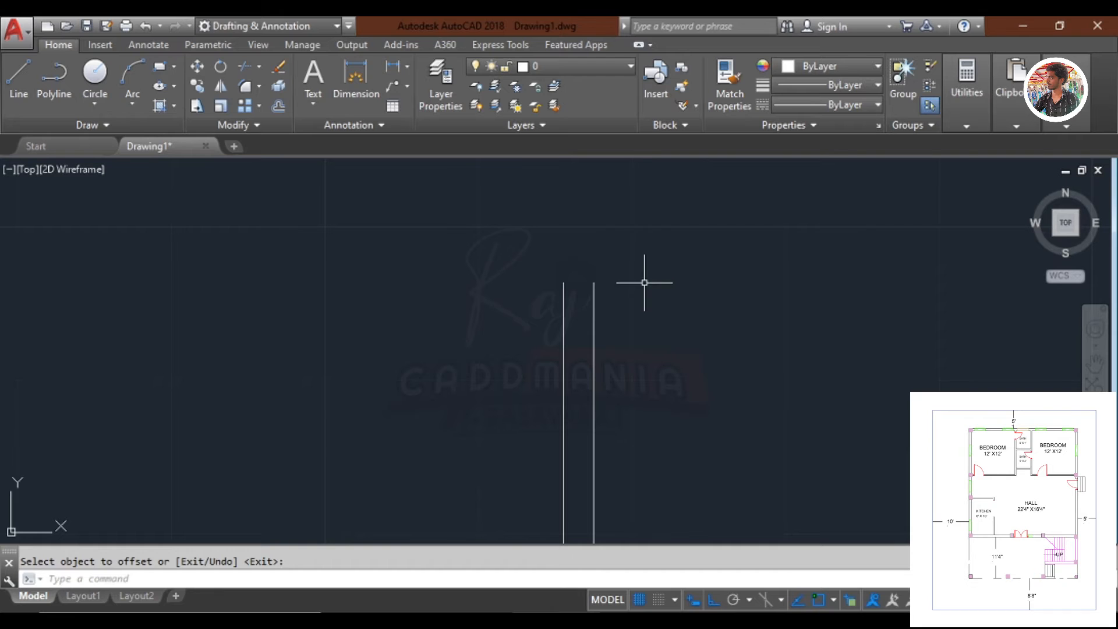
key(Escape)
Close the top of the door leaf with a short line between the two vertical lines.
text(l)
key(Return)
click(563, 283)
click(594, 284)
scroll(599, 239, down, 2)
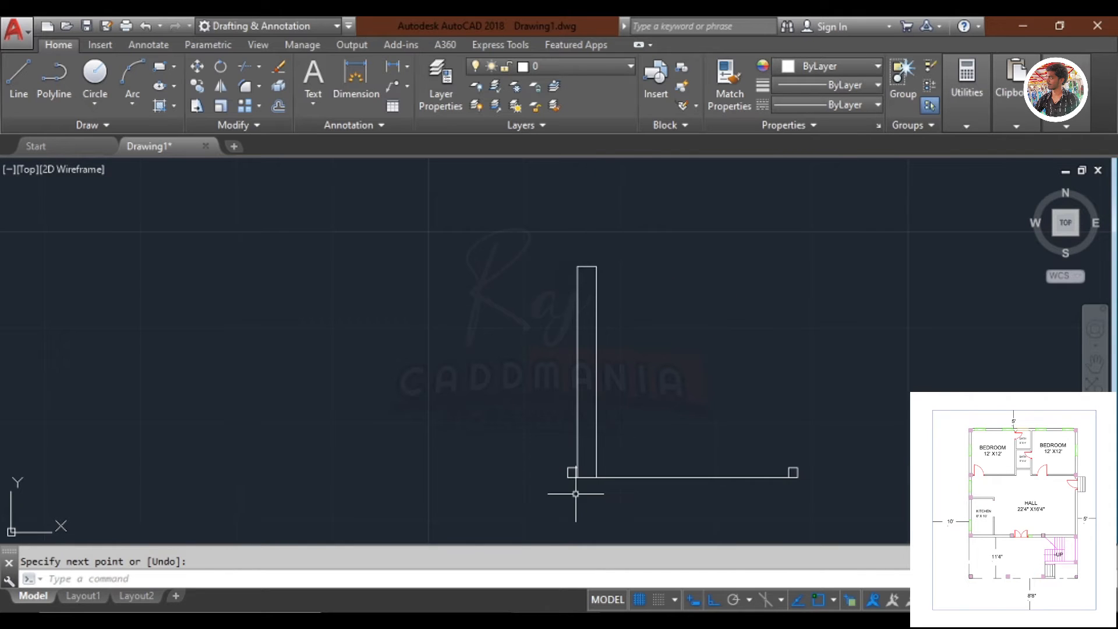
scroll(576, 486, up, 3)
key(Return)
key(Return)
scroll(683, 349, down, 2)
scroll(683, 311, down, 3)
Draw the door-swing arc from the right frame square to the top of the door leaf.
text(a)
key(Return)
scroll(795, 355, up, 3)
click(627, 246)
middle_drag(594, 209, 729, 430)
scroll(392, 210, down, 2)
middle_drag(432, 245, 522, 420)
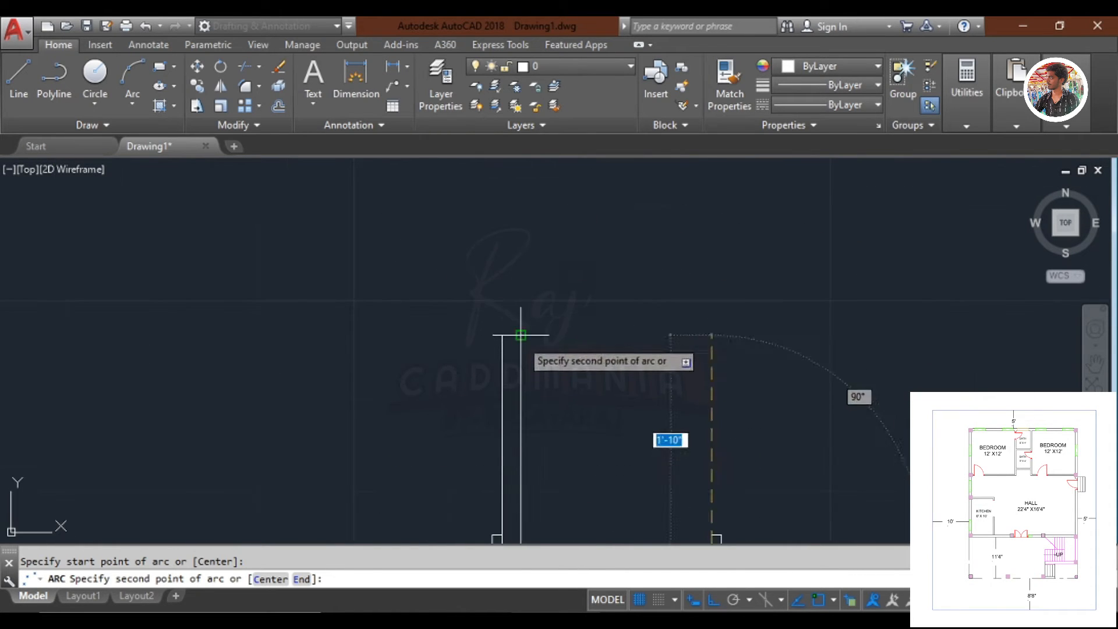
click(519, 332)
click(501, 333)
key(Return)
scroll(575, 279, down, 5)
scroll(586, 288, down, 2)
middle_drag(607, 232, 588, 302)
click(620, 402)
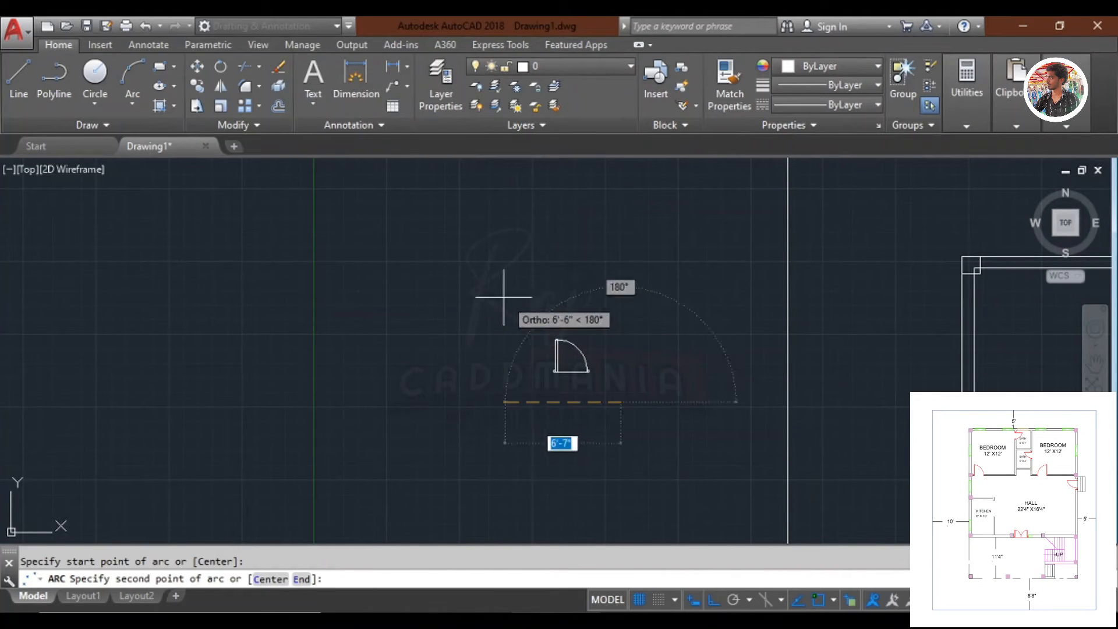
click(504, 296)
key(Escape)
Rotate the complete small door 90° clockwise about its right frame square.
scroll(589, 357, up, 4)
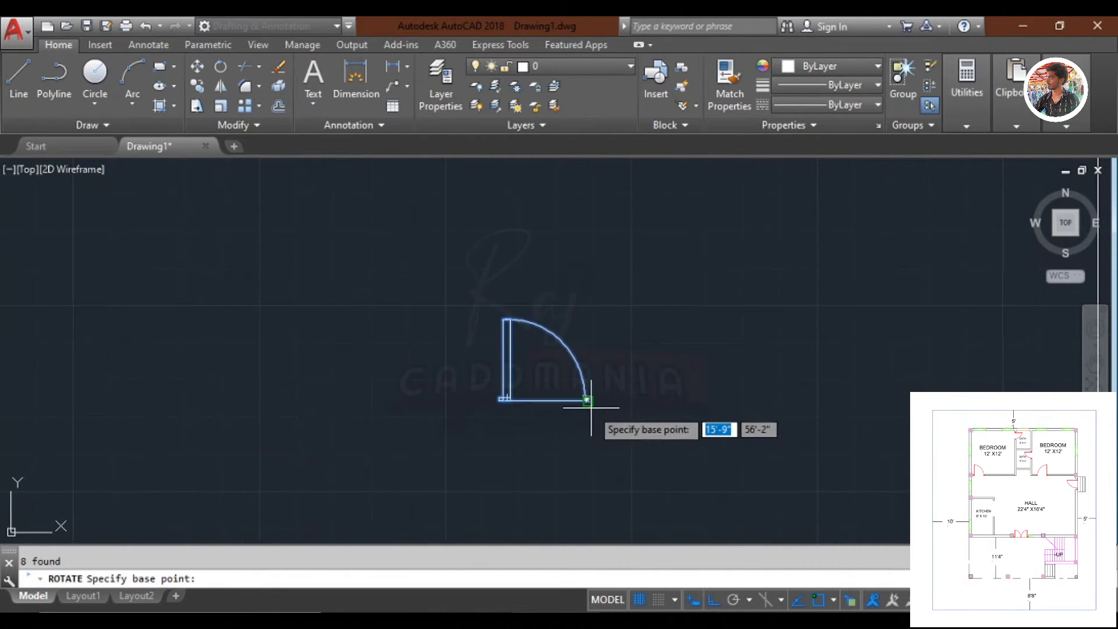
scroll(591, 406, up, 6)
click(583, 381)
scroll(592, 442, down, 2)
click(592, 442)
key(Escape)
Erase the straight construction line joining the two frame squares of the small door.
click(605, 308)
click(570, 267)
key(Delete)
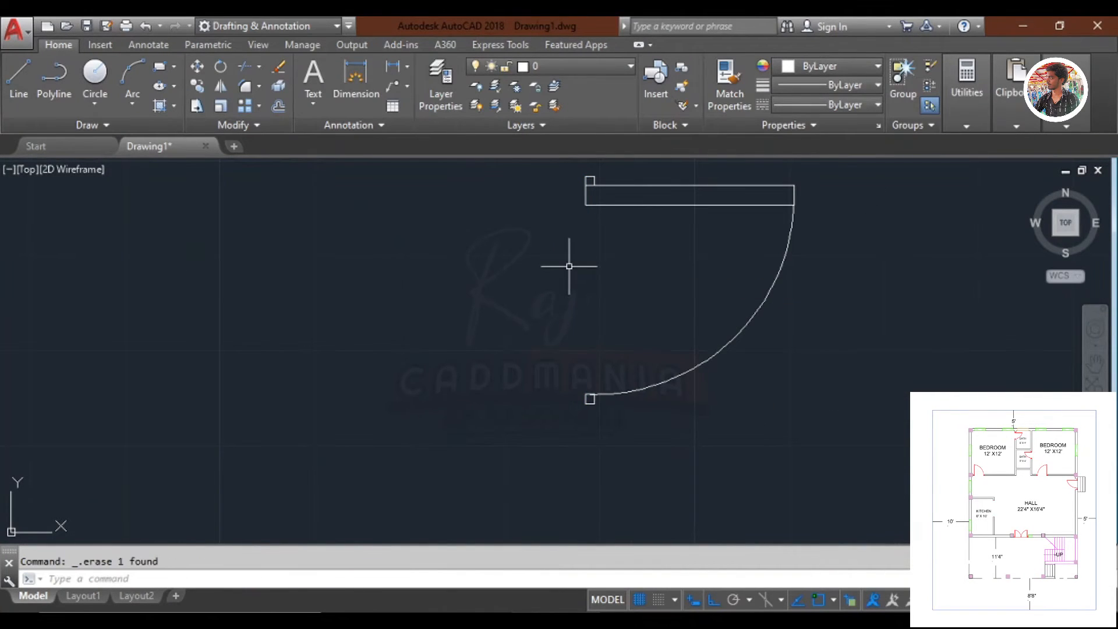
Mirror the small door across the vertical line along the left edge of its frame squares, keeping the original.
click(812, 422)
middle_drag(566, 185, 586, 294)
click(572, 258)
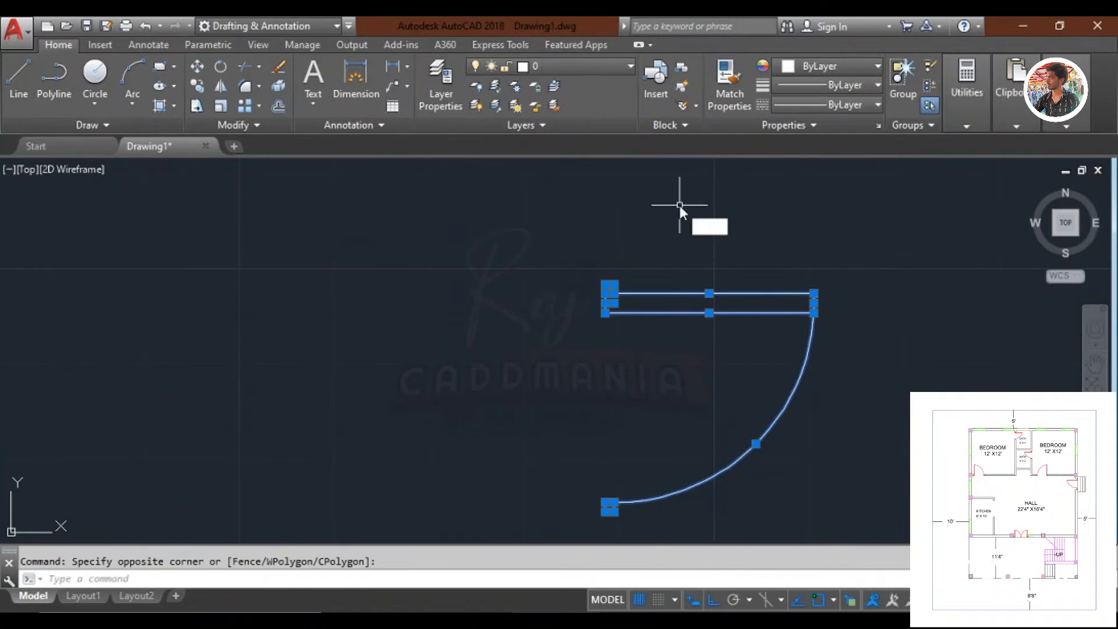
text(mi)
key(Return)
click(606, 507)
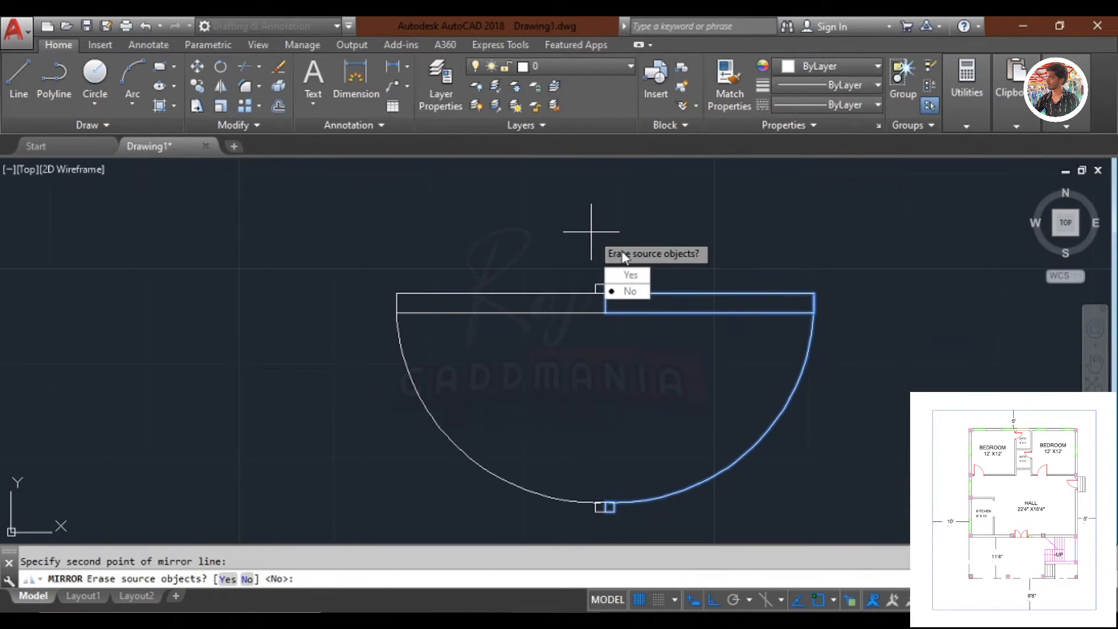
key(Return)
Copy the right-hand small door into the upper toilet's opening in the wall shared with the left bedroom.
click(782, 499)
scroll(625, 219, up, 4)
click(594, 203)
scroll(595, 204, down, 4)
scroll(602, 282, up, 4)
click(547, 317)
scroll(679, 227, down, 4)
scroll(663, 445, up, 4)
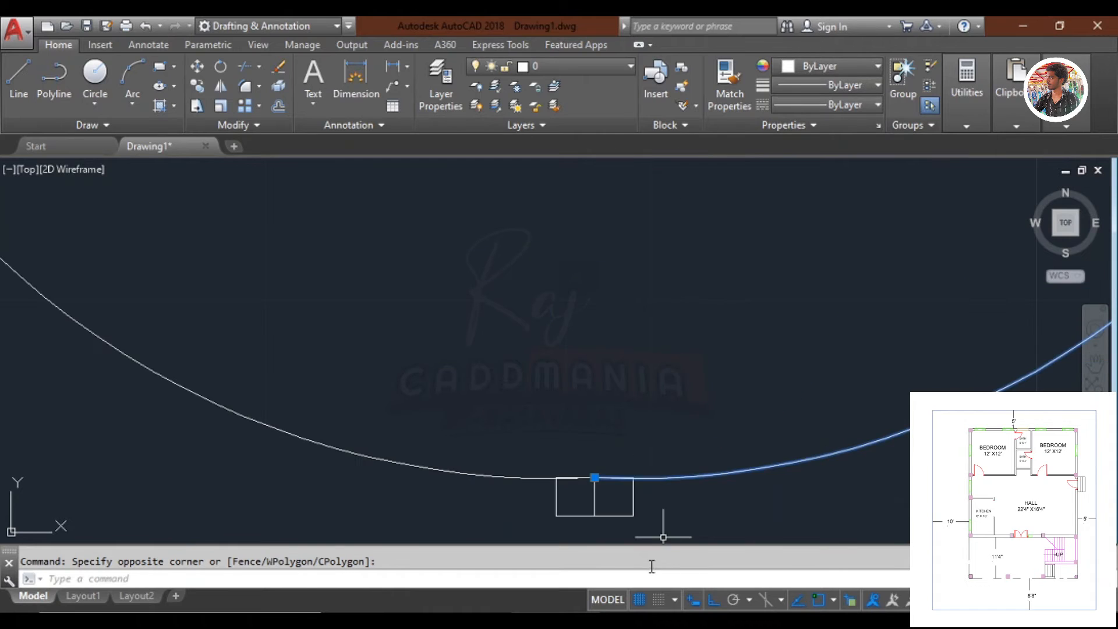
scroll(629, 407, down, 4)
text(co)
key(Return)
scroll(629, 329, up, 4)
click(635, 303)
scroll(624, 244, down, 6)
middle_drag(670, 227, 296, 332)
scroll(848, 275, up, 3)
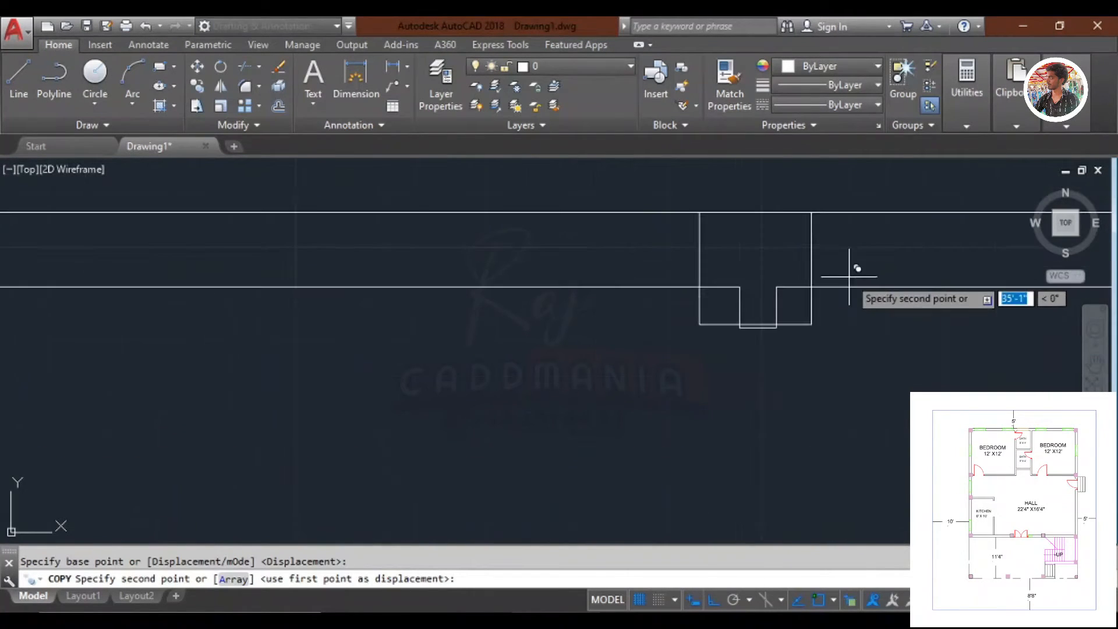
scroll(778, 338, up, 2)
click(677, 305)
scroll(658, 262, down, 8)
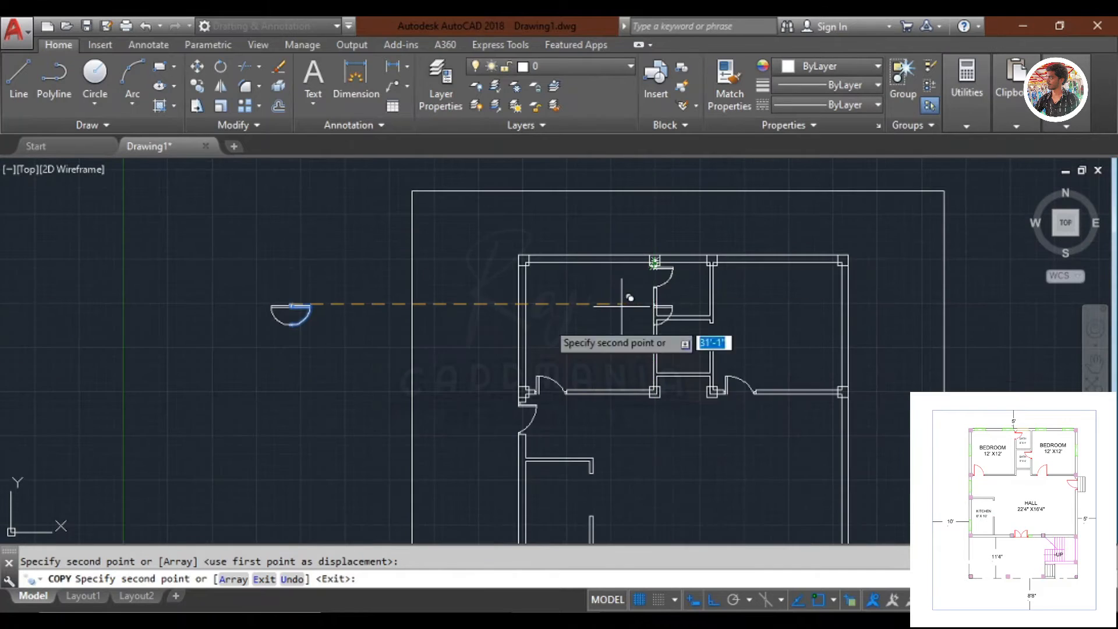
key(Escape)
Copy the left-hand small door into the opening in the toilet wall facing the right bedroom.
scroll(277, 318, up, 5)
scroll(425, 393, up, 4)
click(423, 384)
scroll(379, 272, down, 2)
middle_drag(379, 272, 469, 494)
scroll(413, 266, up, 3)
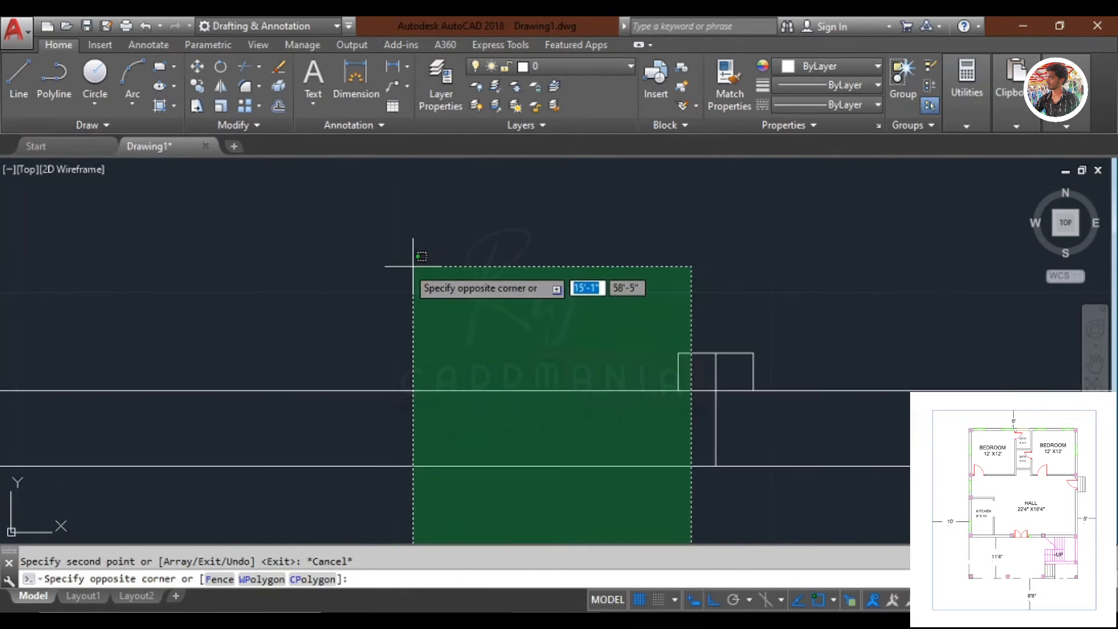
click(402, 265)
scroll(714, 420, up, 3)
scroll(722, 421, down, 5)
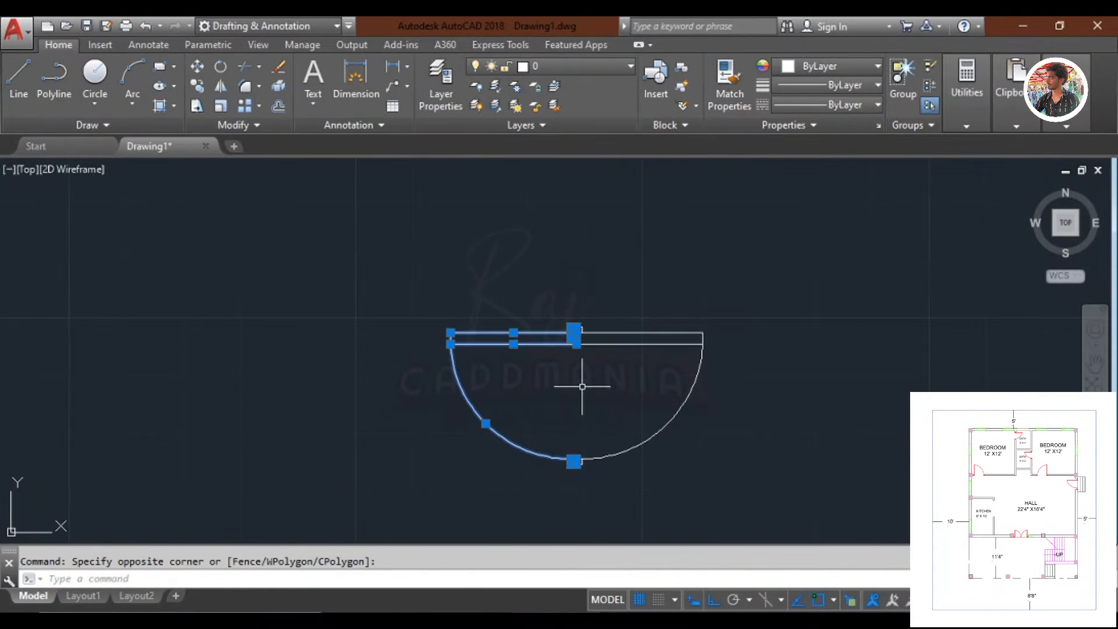
key(Return)
scroll(570, 317, up, 6)
click(598, 358)
scroll(584, 241, down, 12)
middle_drag(944, 270, 712, 269)
scroll(808, 272, up, 6)
scroll(656, 218, up, 2)
click(670, 215)
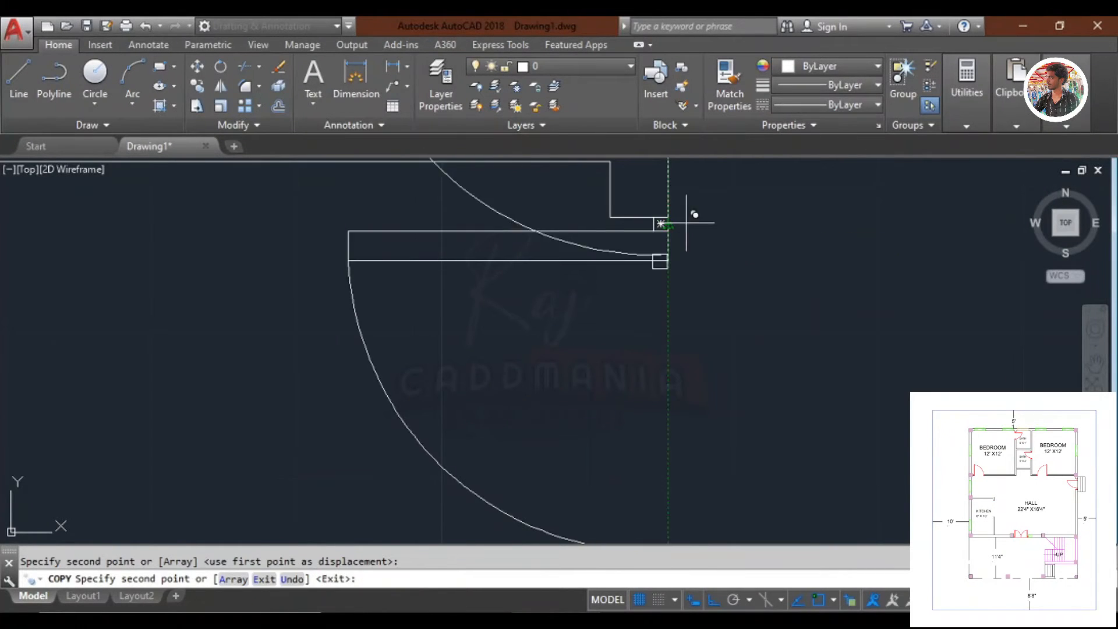
Erase the leftover loose door pieces outside the house plan, keeping the doors placed in the wall openings.
key(Escape)
scroll(755, 181, down, 3)
scroll(756, 181, down, 5)
middle_drag(861, 311, 765, 341)
click(417, 290)
scroll(548, 288, down, 3)
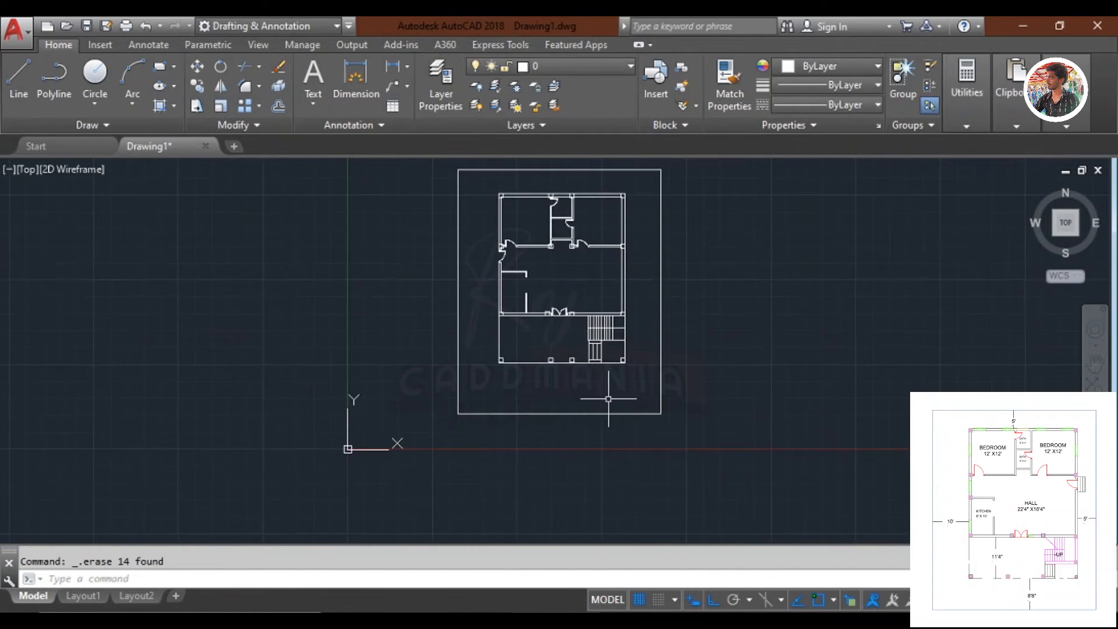
scroll(606, 392, up, 4)
click(785, 451)
key(Escape)
click(774, 475)
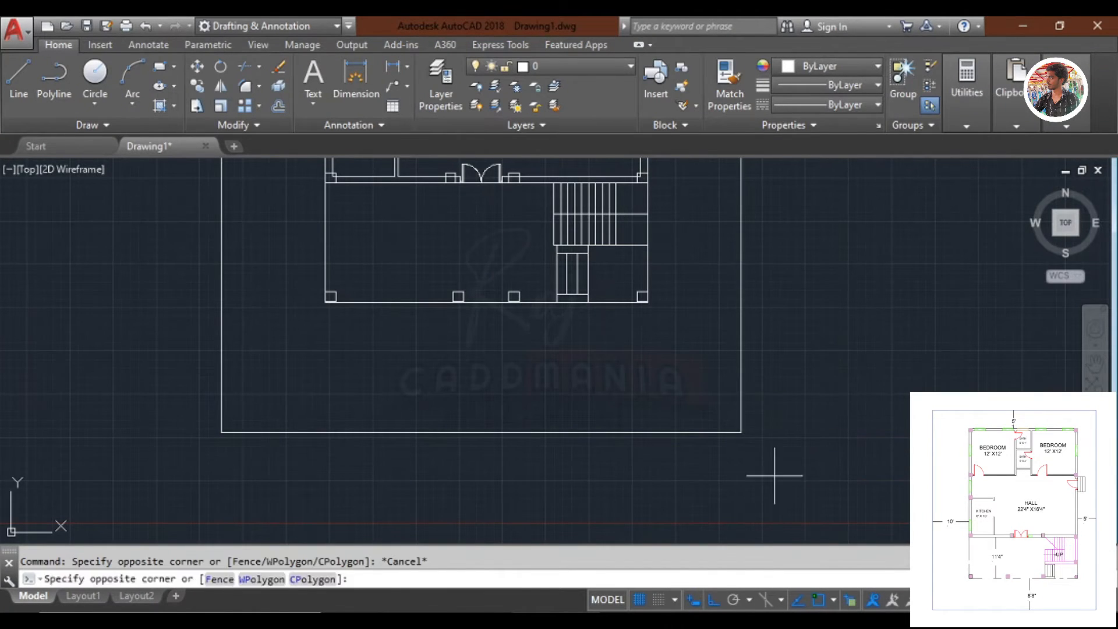
click(641, 396)
scroll(637, 395, down, 2)
middle_drag(596, 369, 659, 497)
click(457, 401)
click(410, 306)
middle_drag(411, 303, 427, 468)
click(479, 352)
click(440, 249)
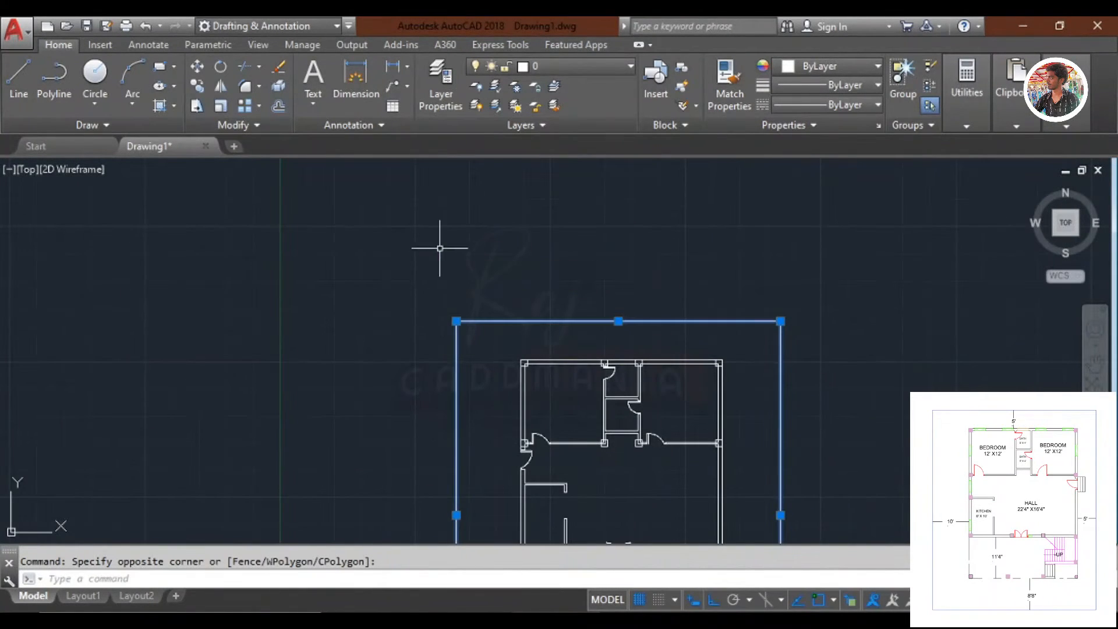
Offset the four plot boundary lines 8" inward to form the compound wall.
key(Return)
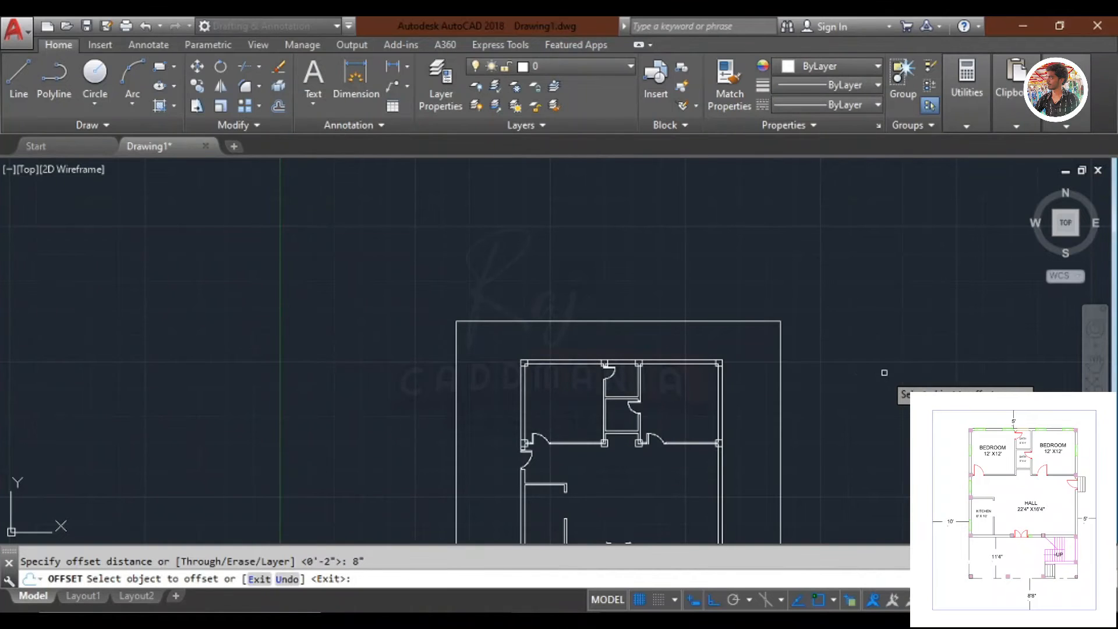
click(781, 406)
click(755, 322)
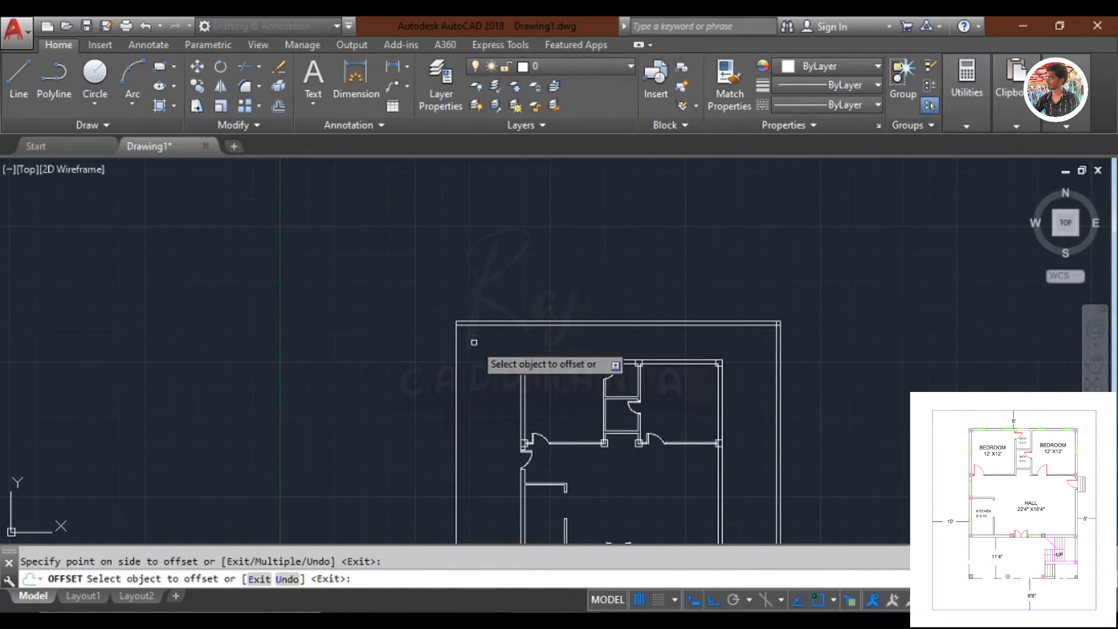
scroll(510, 357, down, 4)
middle_drag(563, 468, 592, 344)
scroll(568, 386, up, 4)
click(572, 347)
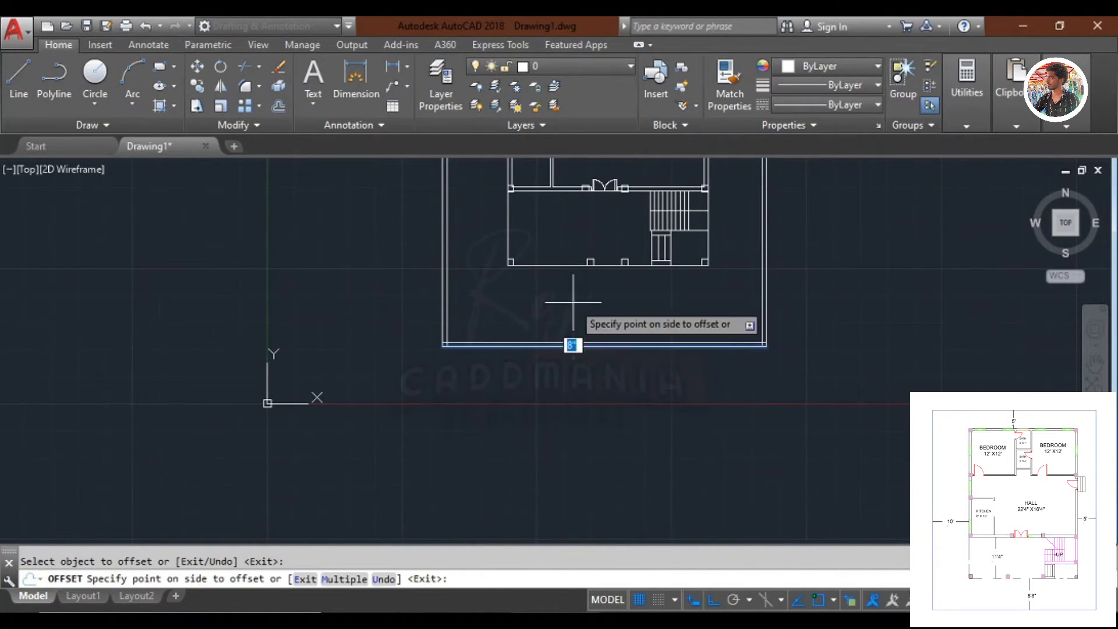
click(571, 303)
key(Escape)
Trim the overlapping ends of the inner compound wall lines at the two lower corners of the plot.
scroll(469, 352, up, 6)
text(tr)
key(Return)
key(Return)
scroll(386, 312, up, 4)
click(446, 314)
click(387, 308)
scroll(385, 280, down, 4)
scroll(849, 334, up, 6)
click(864, 377)
click(848, 317)
click(856, 392)
click(794, 375)
Trim the overlapping ends of the inner compound wall lines at the two upper corners of the plot.
scroll(798, 264, down, 6)
middle_drag(801, 264, 800, 495)
scroll(784, 299, down, 4)
middle_drag(783, 285, 837, 536)
scroll(850, 250, up, 4)
scroll(847, 264, up, 6)
click(841, 404)
click(815, 297)
click(814, 294)
scroll(664, 285, down, 5)
middle_drag(676, 298, 864, 309)
scroll(676, 294, down, 4)
scroll(399, 294, up, 6)
click(460, 307)
click(474, 325)
click(465, 302)
scroll(487, 260, down, 8)
middle_drag(497, 248, 512, 230)
scroll(531, 394, up, 8)
key(Escape)
Draw a horizontal construction line about 11" below the plot's lower edge and offset it 6' downward for the road.
text(xl)
key(Return)
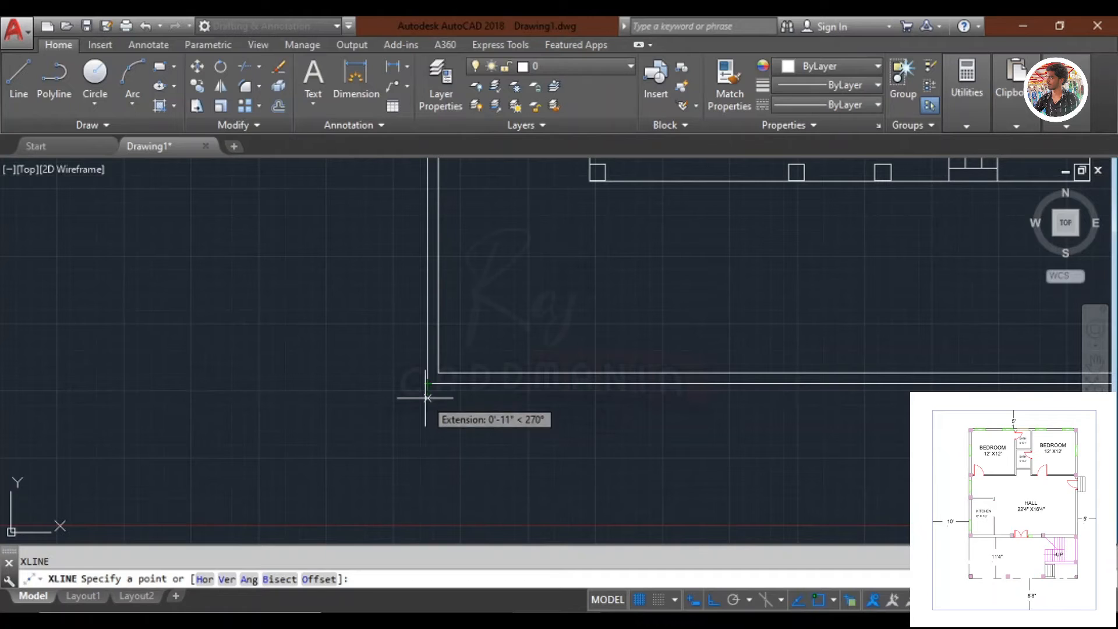
click(427, 398)
key(Escape)
click(428, 399)
text(o)
key(Return)
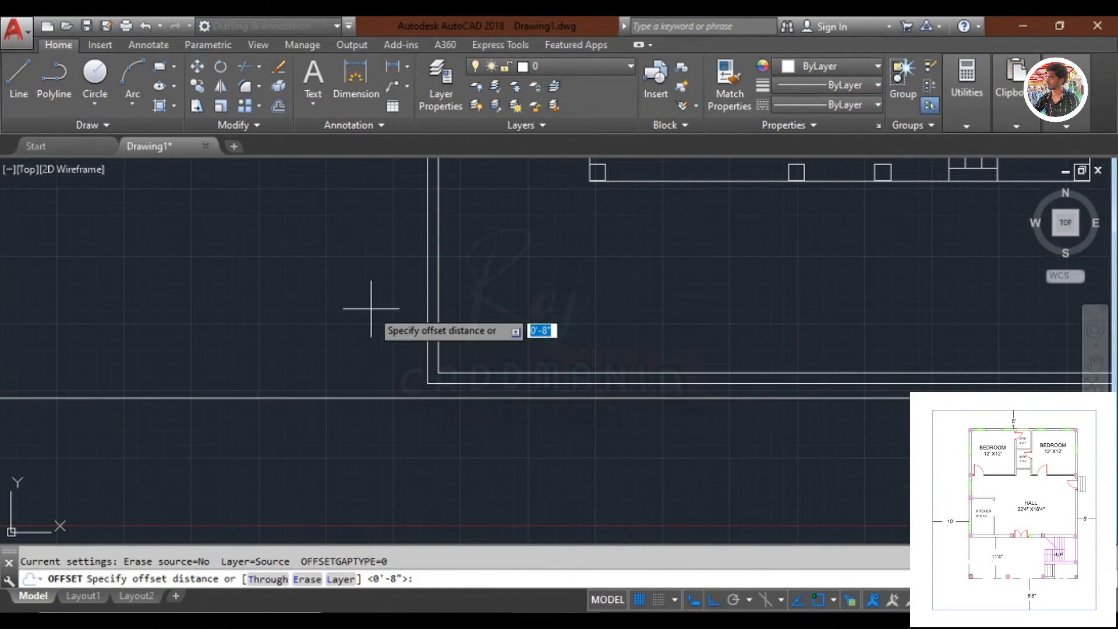
scroll(420, 364, down, 5)
text(6')
key(Return)
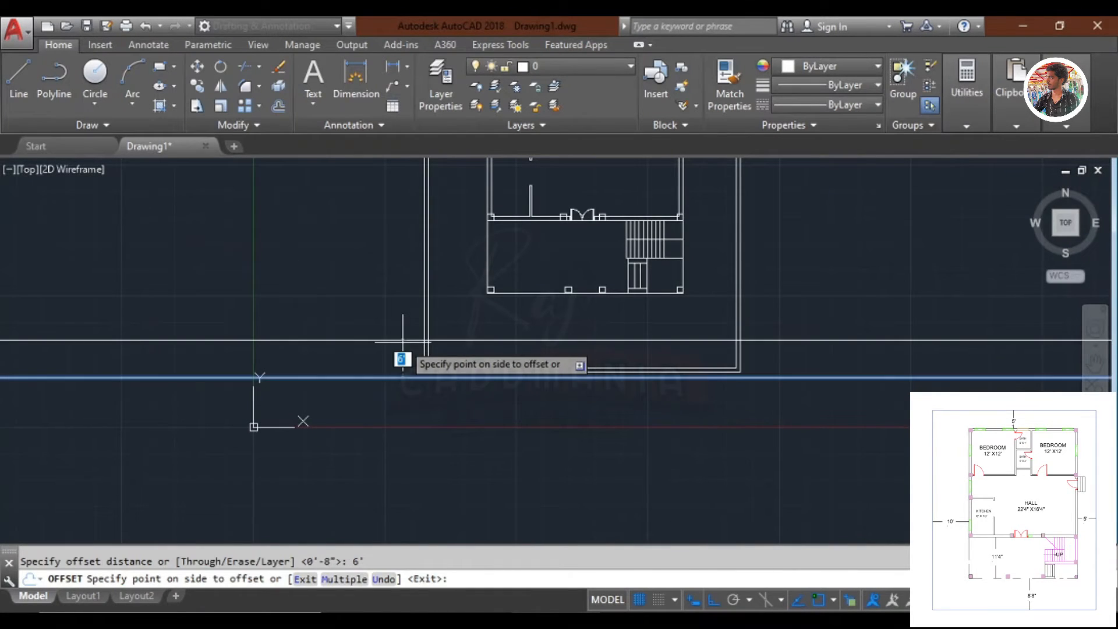
click(407, 504)
key(Return)
Draw a vertical break line with a zigzag in the middle across both road lines, left of the plot.
text(l)
key(Return)
scroll(308, 430, up, 2)
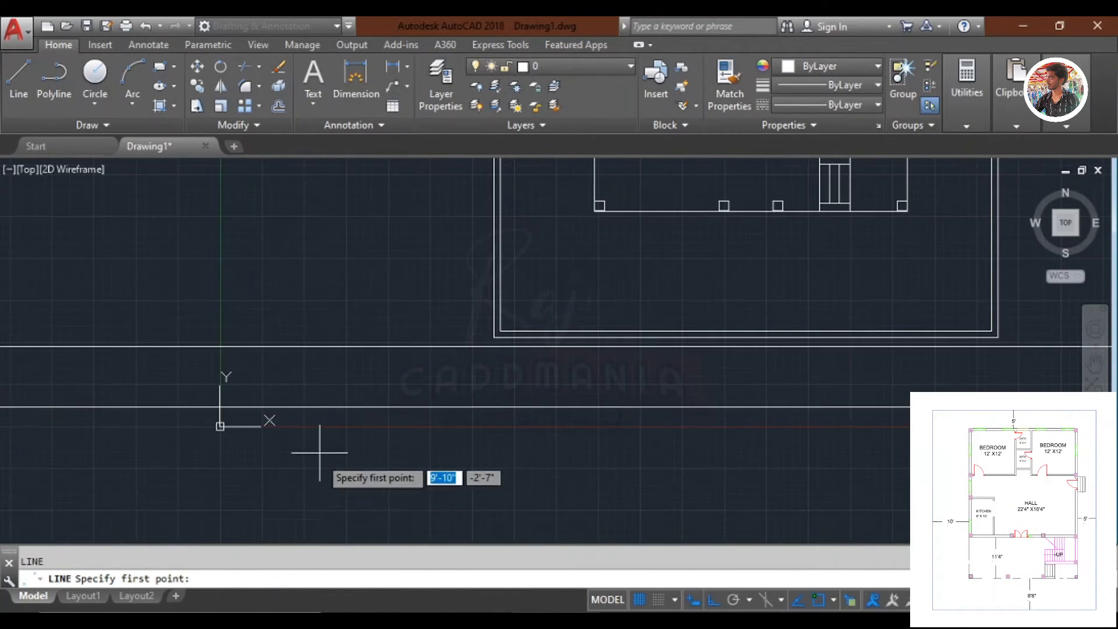
click(318, 478)
scroll(315, 383, up, 2)
scroll(330, 375, up, 2)
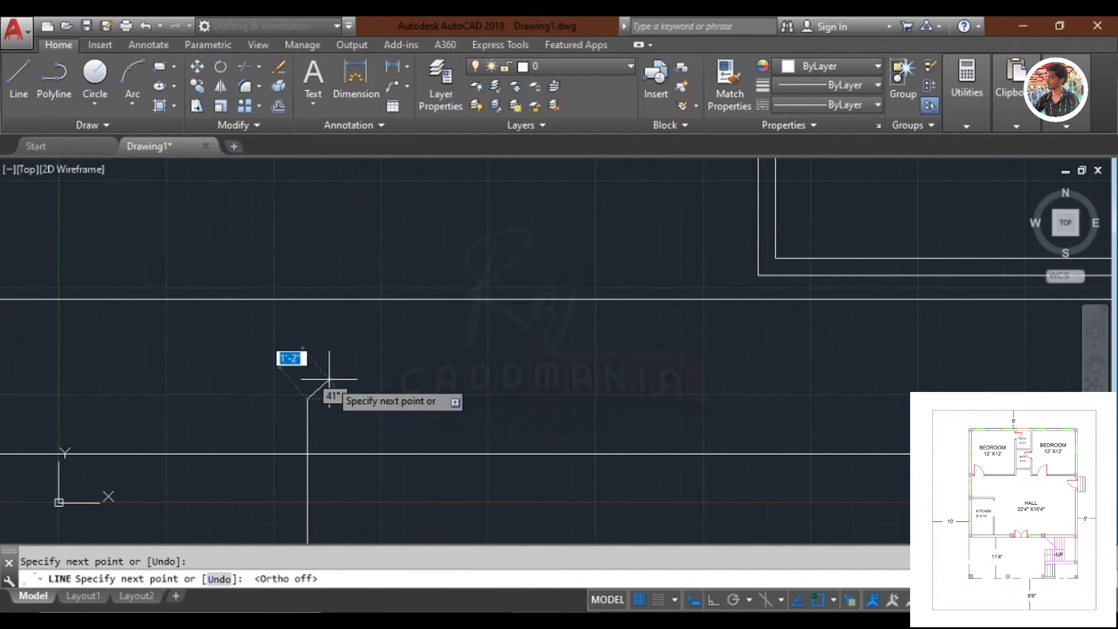
scroll(309, 358, up, 1)
click(309, 358)
scroll(309, 262, down, 1)
middle_drag(310, 262, 321, 378)
click(321, 254)
key(Return)
Join the segments of the zigzag break line into one object.
scroll(331, 248, down, 2)
scroll(332, 296, down, 2)
scroll(344, 322, up, 6)
key(Escape)
click(341, 330)
click(260, 245)
text(j)
key(Return)
Copy the break line across the road to a point beyond the plot's right side.
click(338, 334)
click(268, 241)
scroll(403, 294, down, 6)
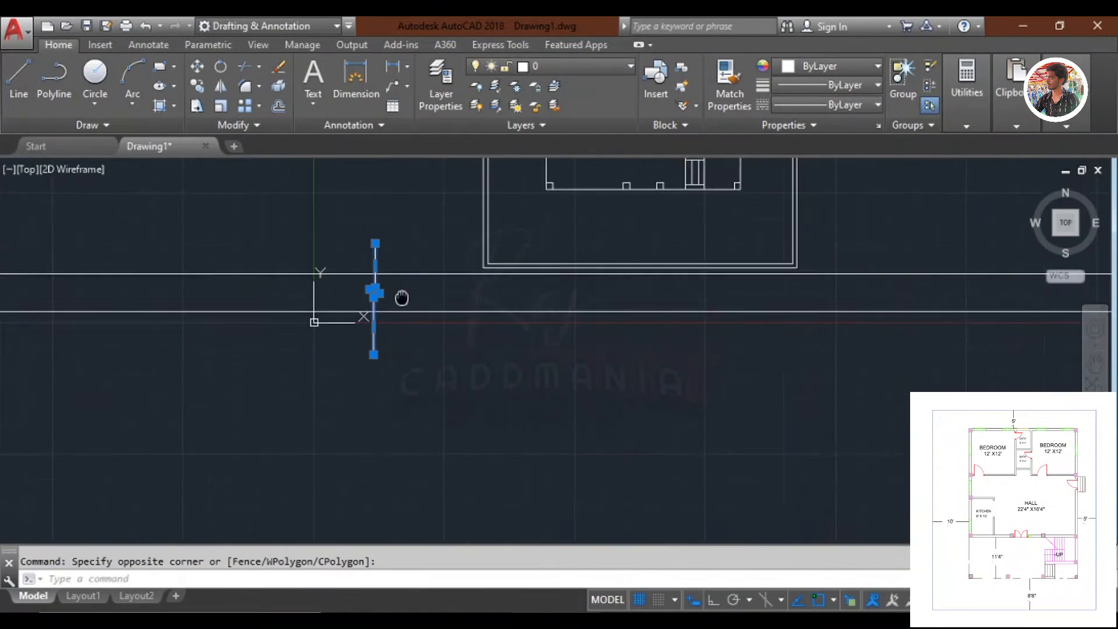
middle_drag(402, 296, 383, 333)
text(co)
key(Return)
click(419, 421)
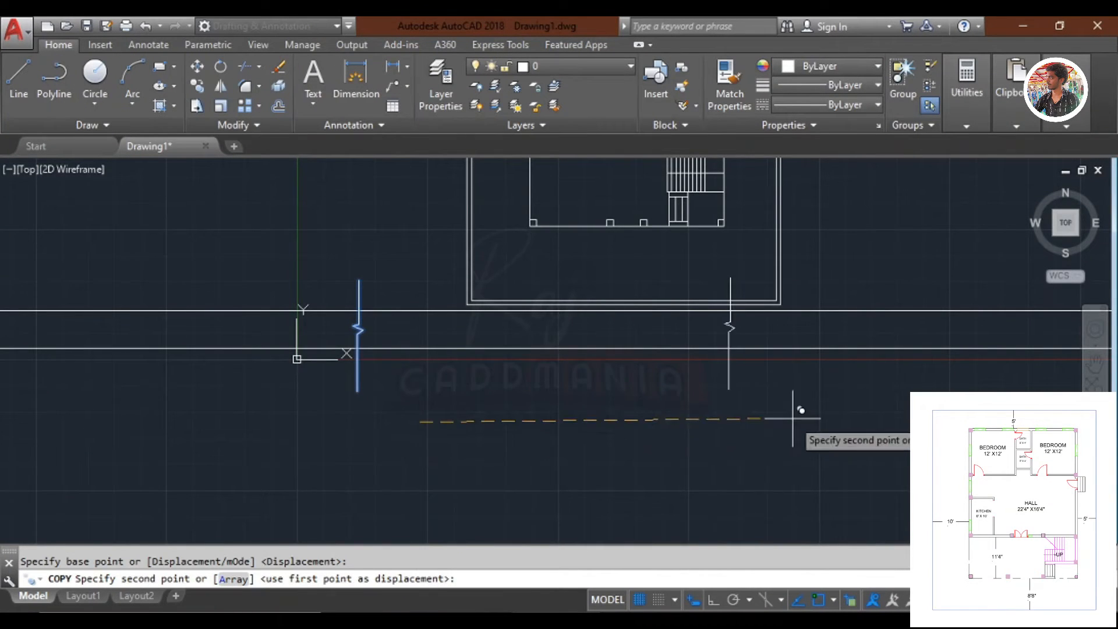
scroll(791, 417, down, 3)
middle_drag(791, 417, 757, 417)
click(831, 420)
key(Escape)
Trim both road lines where they extend beyond the left and right break lines.
key(Return)
key(Return)
click(524, 467)
click(444, 285)
click(961, 437)
click(871, 323)
key(Escape)
Draw a 4' by 10" rectangle between the road lines beside the left break line as a lane dash.
scroll(582, 389, up, 6)
middle_drag(582, 388, 548, 392)
scroll(544, 402, up, 4)
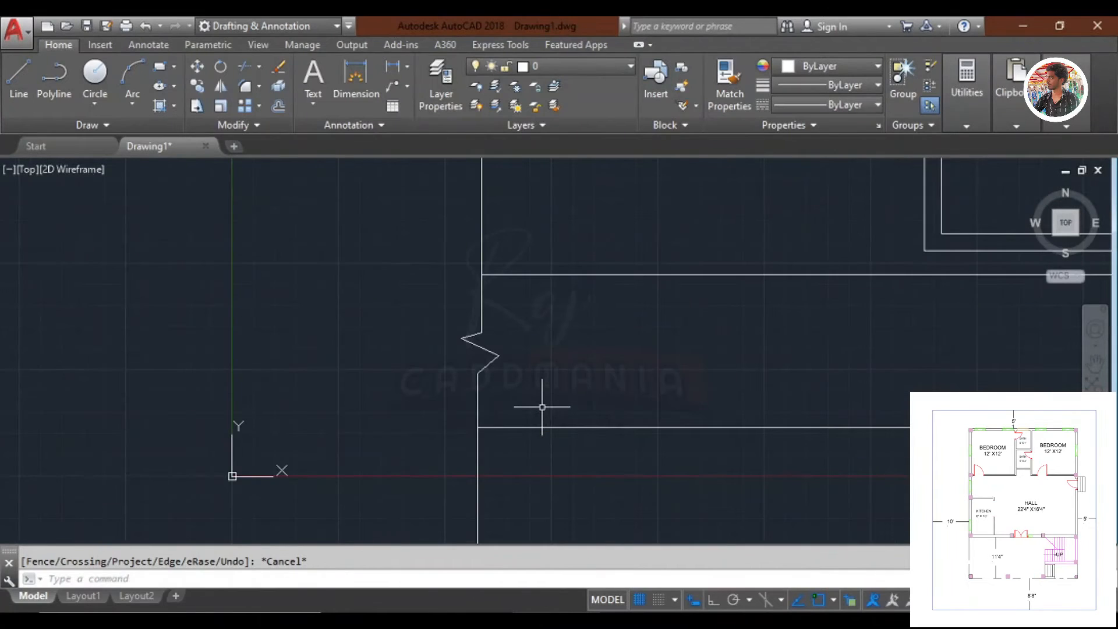
text(rec)
key(Return)
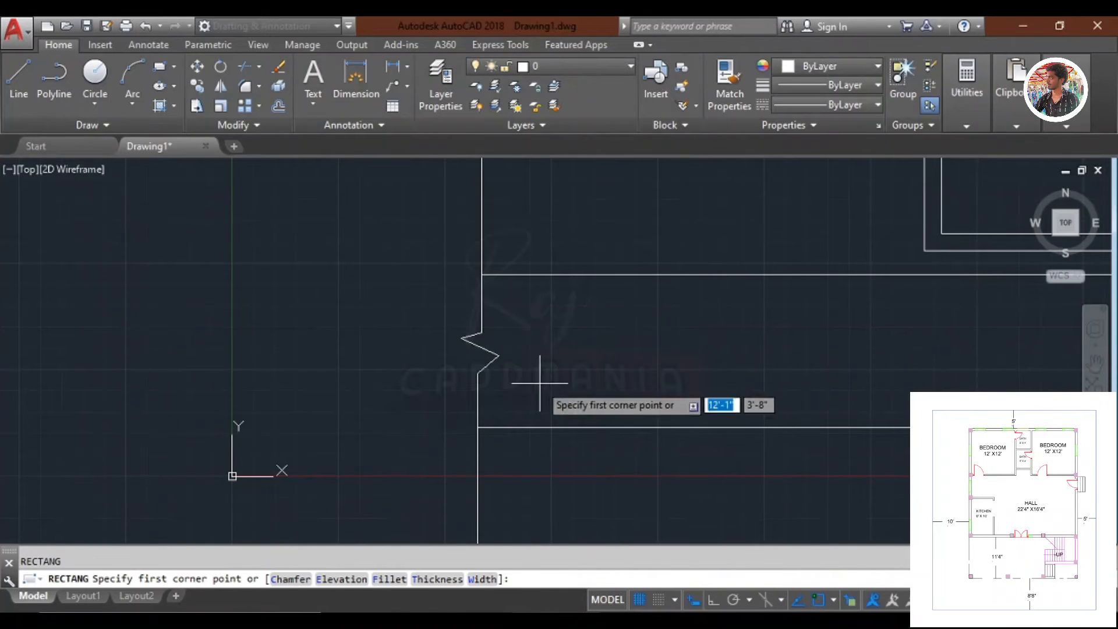
click(513, 358)
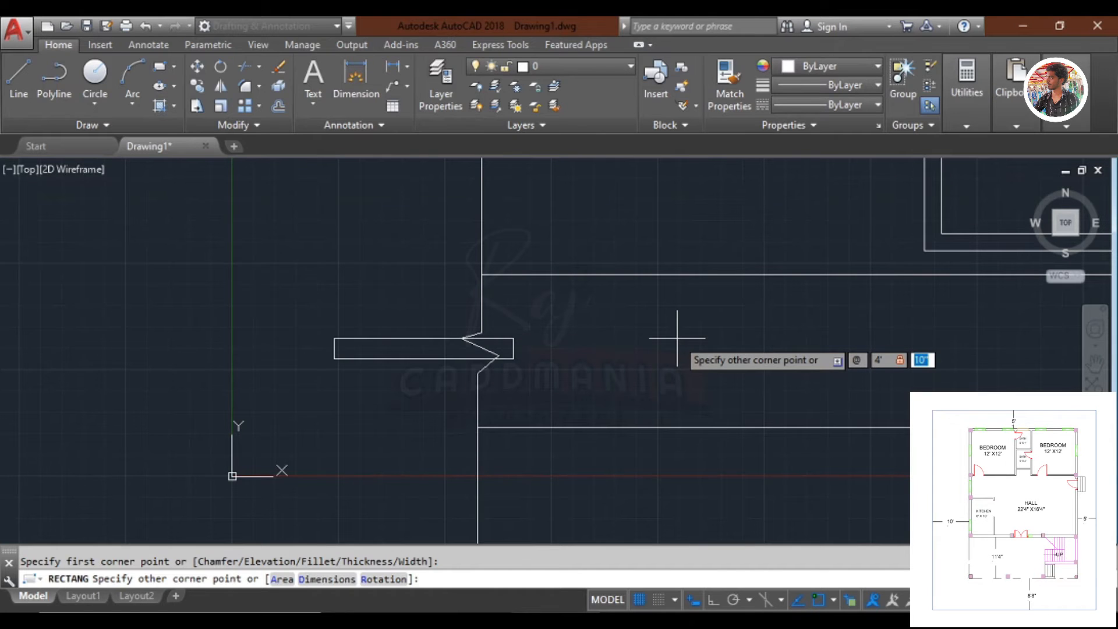
text(4',10")
key(Return)
Copy the lane dash as an evenly spaced horizontal array of 10 items along the road.
click(676, 338)
click(600, 331)
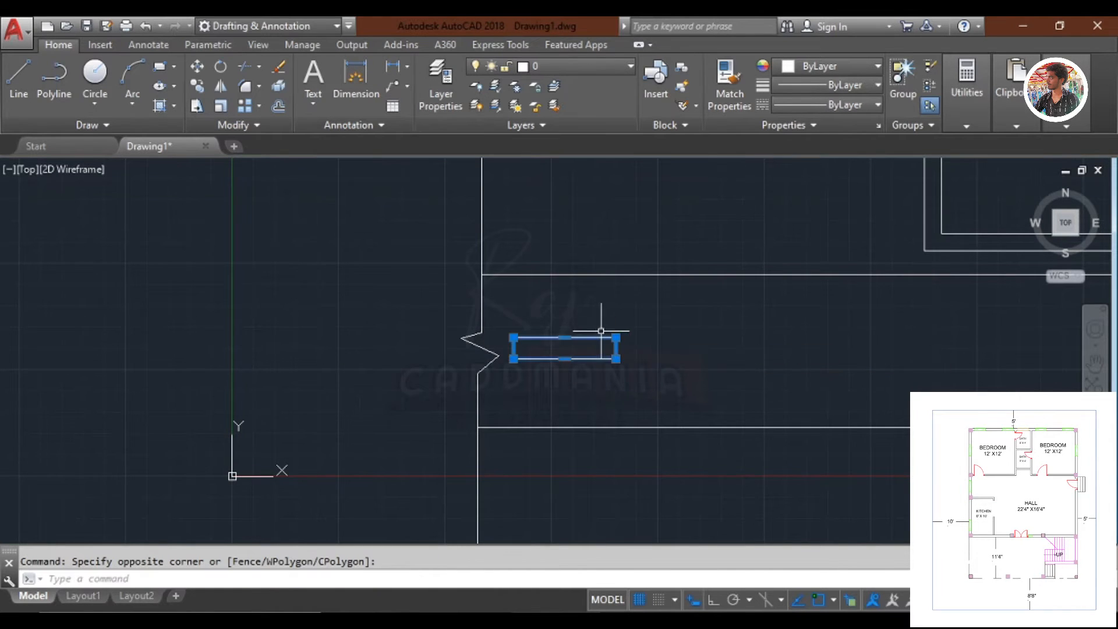
scroll(611, 334, down, 5)
middle_drag(627, 339, 537, 427)
text(XC)
key(BackSpace)
key(BackSpace)
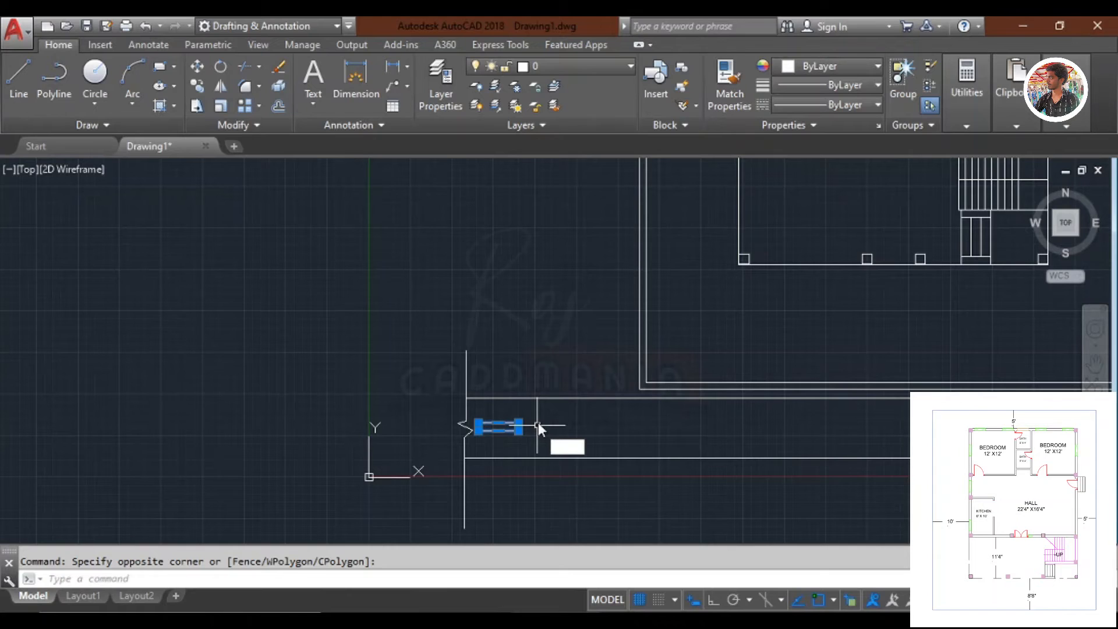
text(CO)
key(Return)
scroll(533, 422, up, 4)
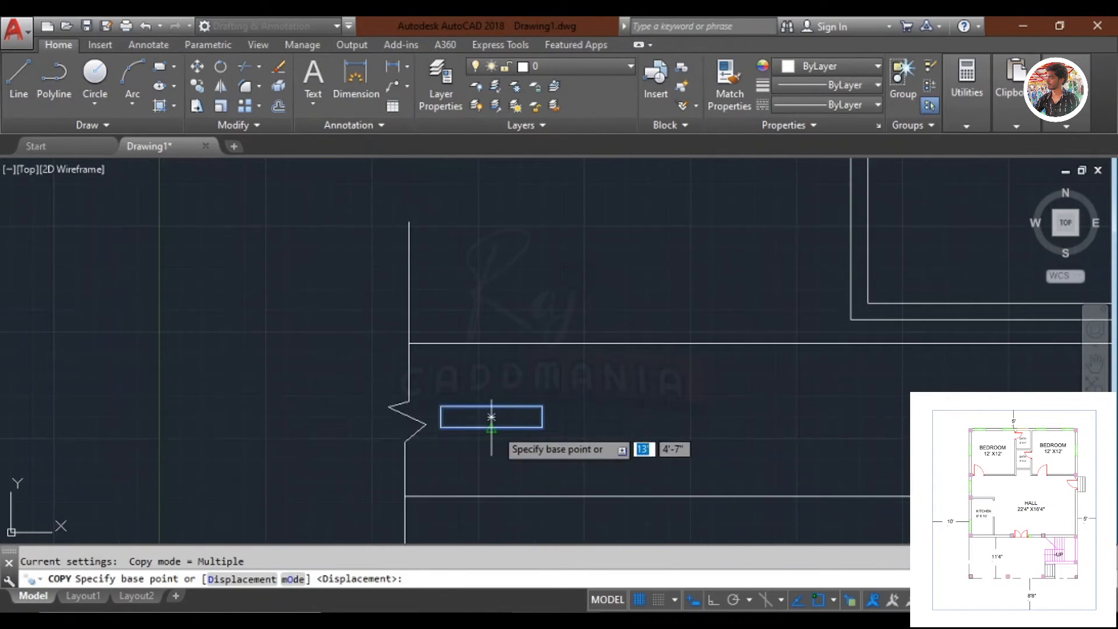
click(441, 418)
text(A)
key(Return)
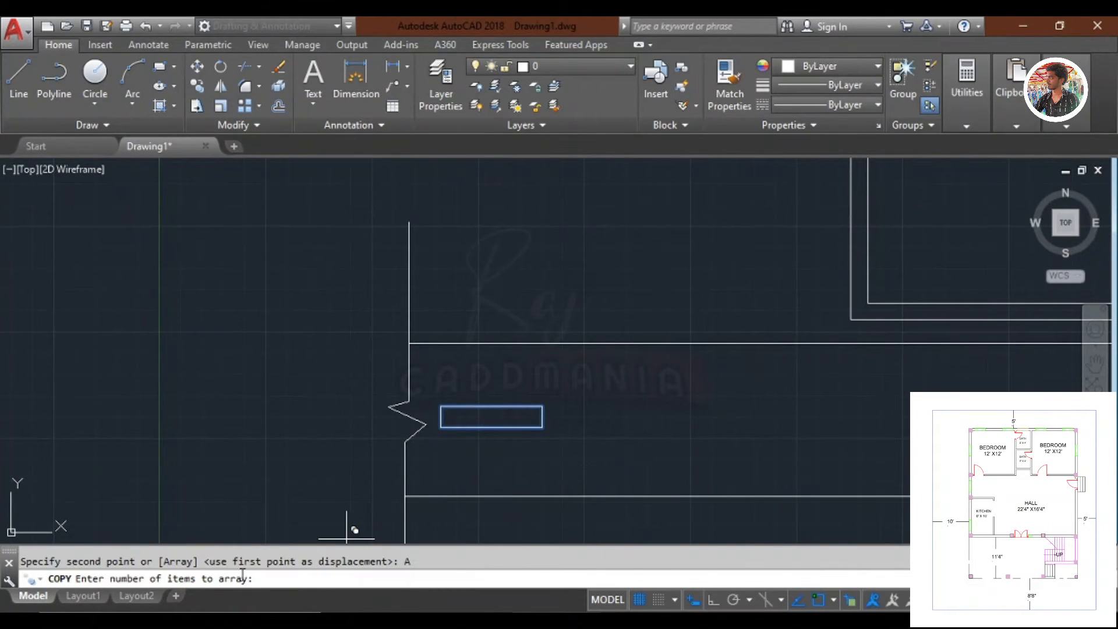
scroll(366, 416, down, 4)
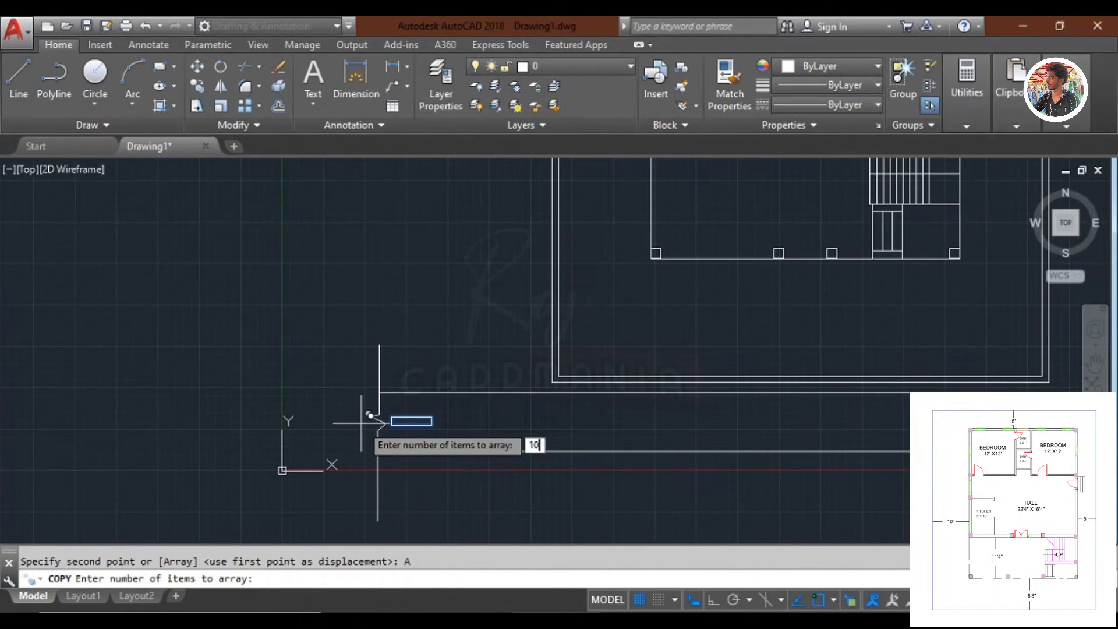
text(10)
key(Return)
scroll(559, 431, down, 3)
scroll(553, 431, up, 3)
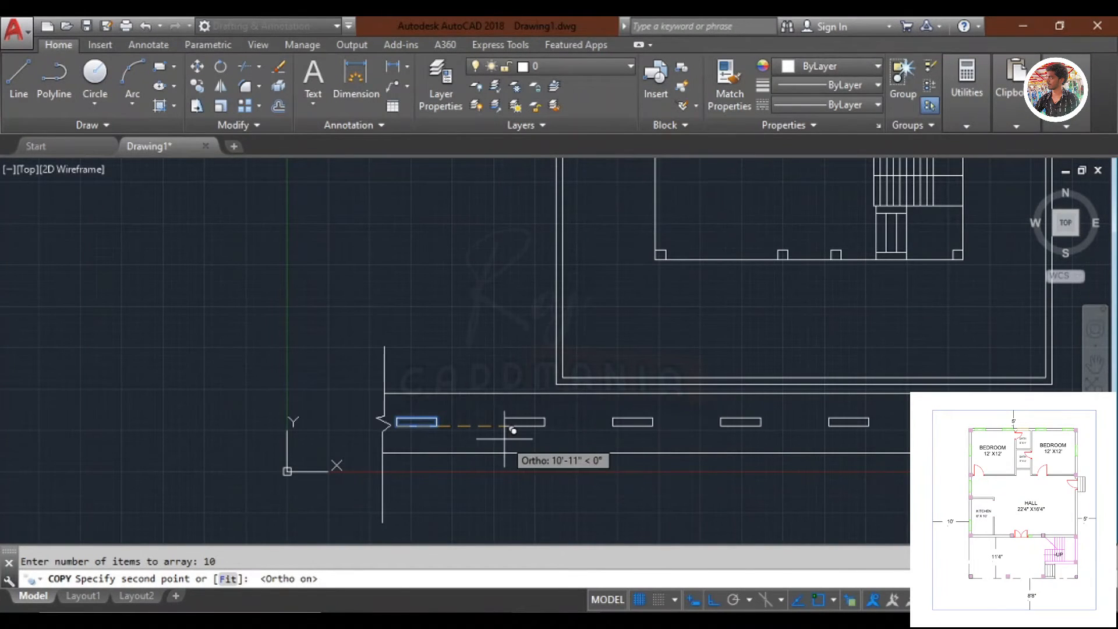
key(Escape)
Erase the surplus lane dash at the right end of the road.
scroll(473, 399, down, 2)
scroll(786, 399, up, 2)
click(827, 379)
click(891, 457)
key(Delete)
scroll(840, 355, down, 1)
scroll(840, 355, down, 2)
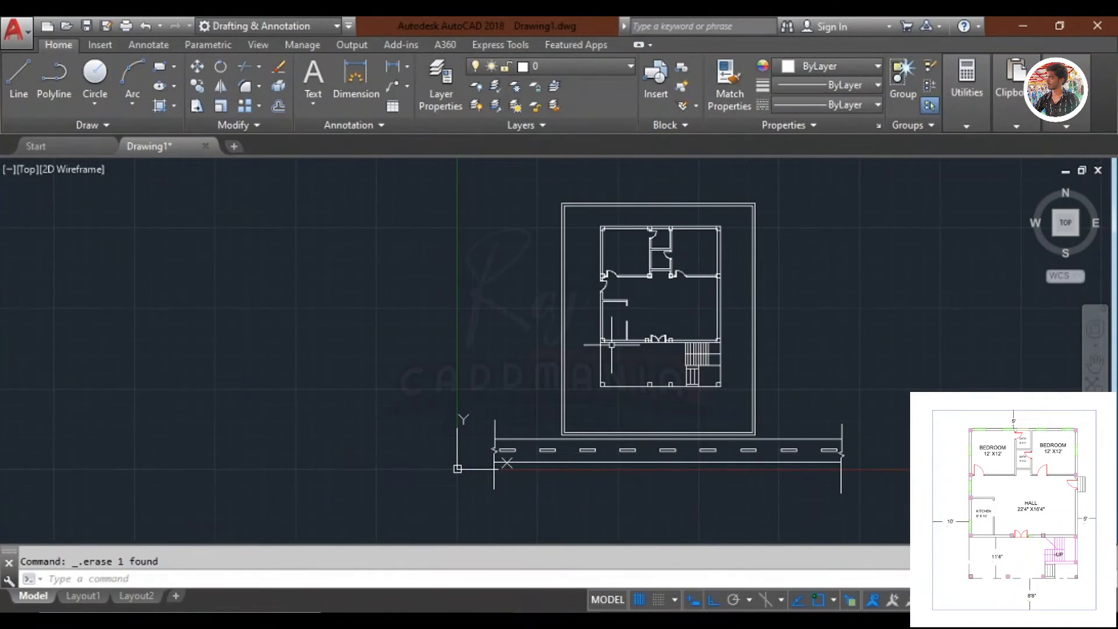
Start a solid hatch and pick all nine lane dashes along the road as its boundaries.
scroll(631, 319, up, 3)
text(ha)
key(Return)
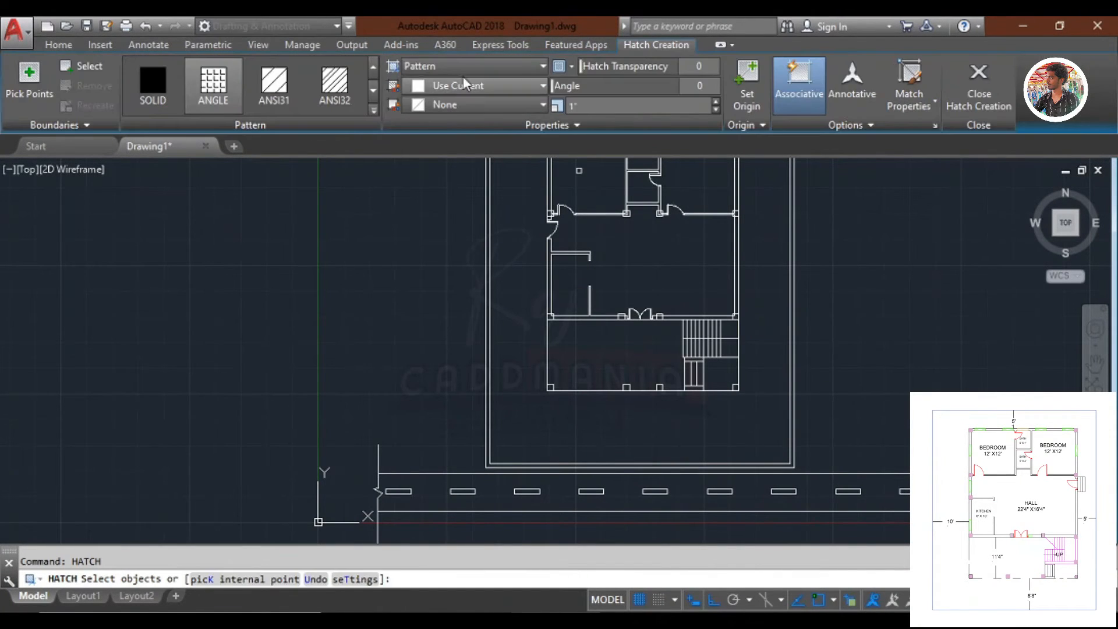
click(373, 111)
click(174, 84)
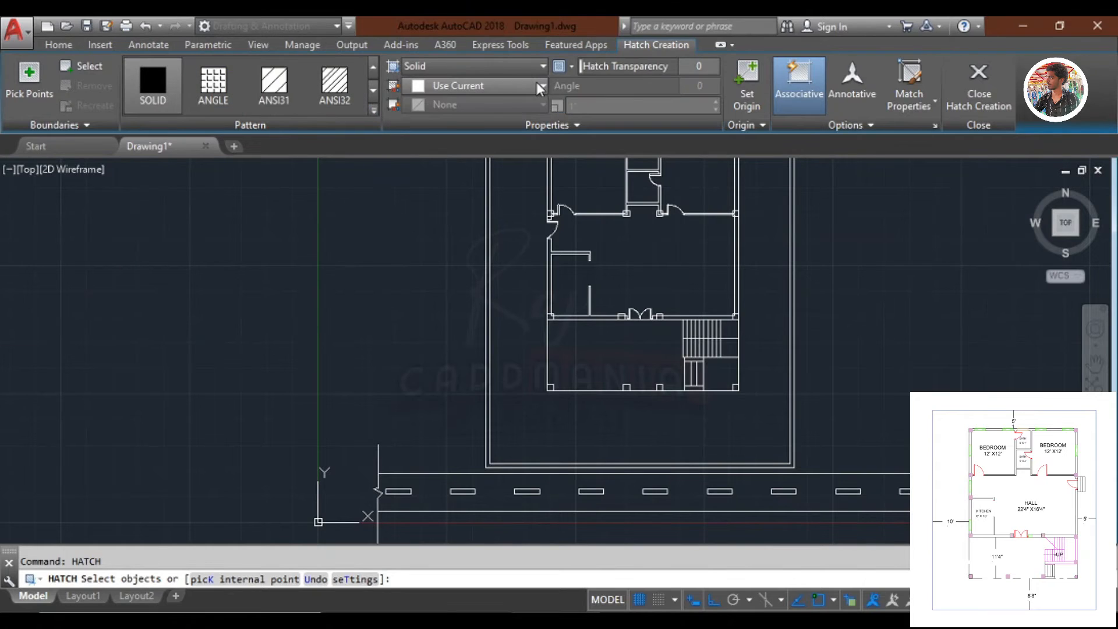
scroll(385, 475, up, 4)
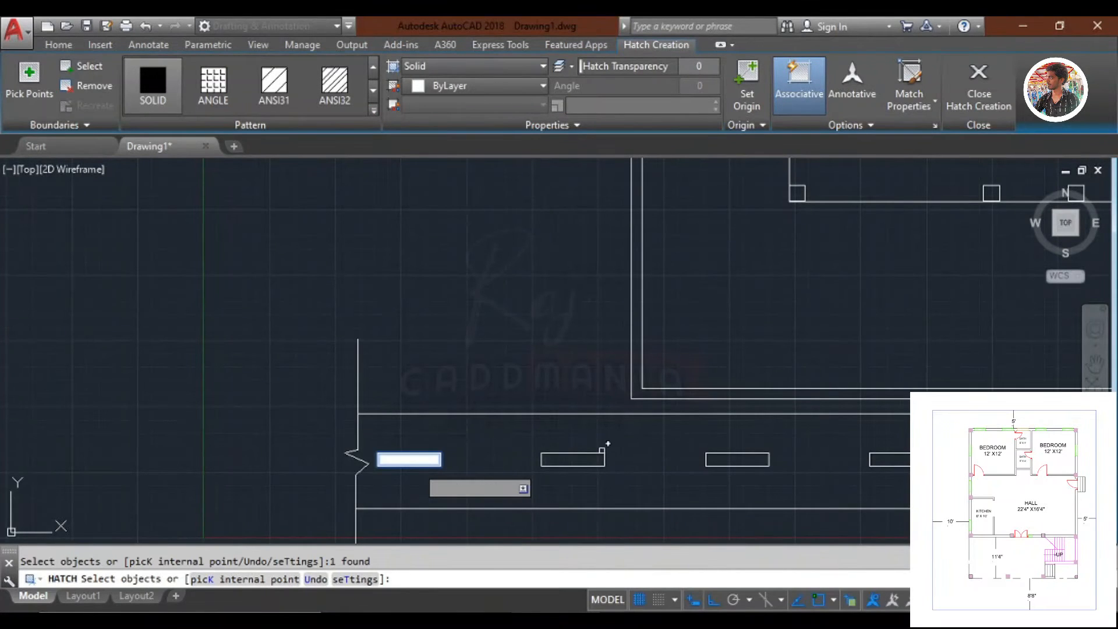
click(603, 452)
middle_drag(902, 446, 759, 398)
click(953, 401)
scroll(953, 402, down, 2)
middle_drag(955, 402, 582, 377)
scroll(666, 375, up, 2)
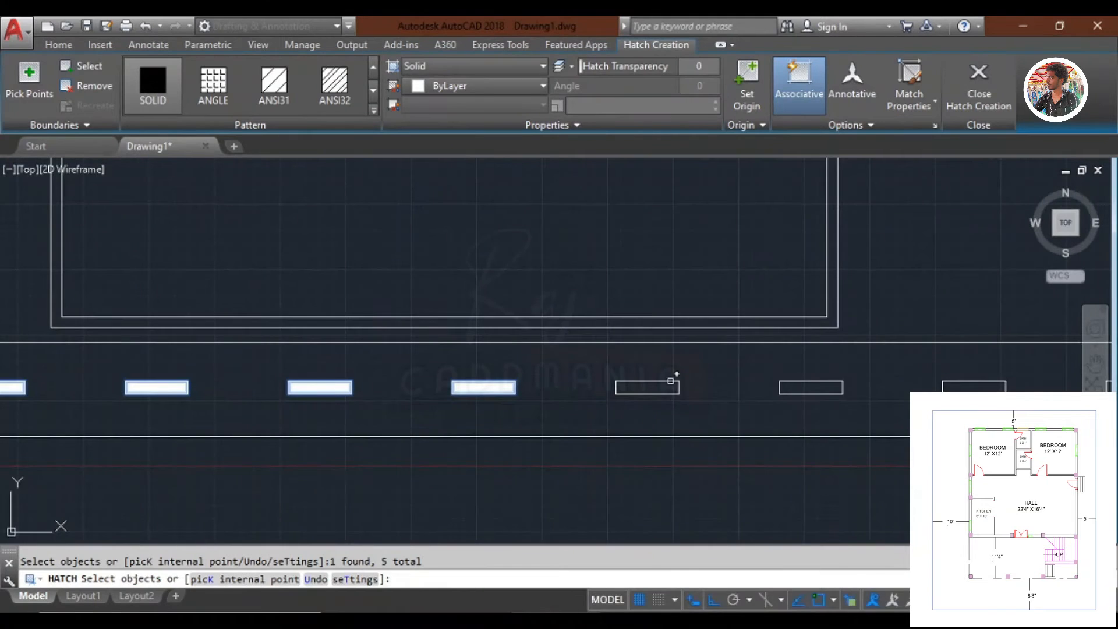
middle_drag(946, 379, 573, 336)
scroll(800, 338, up, 2)
click(797, 338)
scroll(786, 280, down, 4)
middle_drag(681, 241, 761, 338)
scroll(751, 328, down, 1)
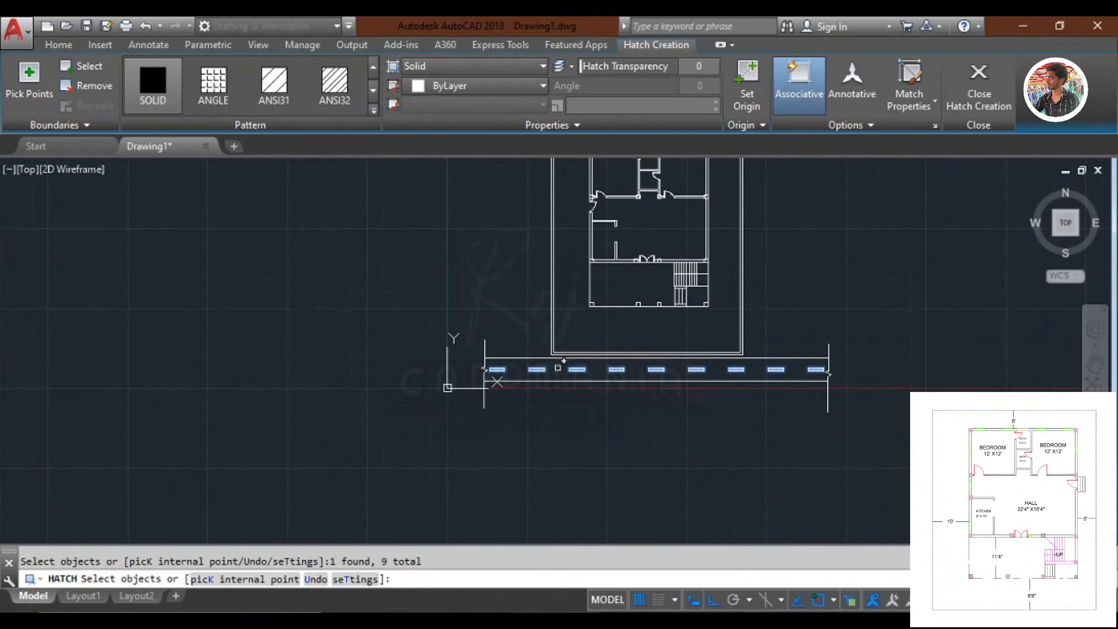
Set the hatch colour to ByLayer and apply the solid fill to the lane dashes.
scroll(558, 368, up, 3)
click(533, 86)
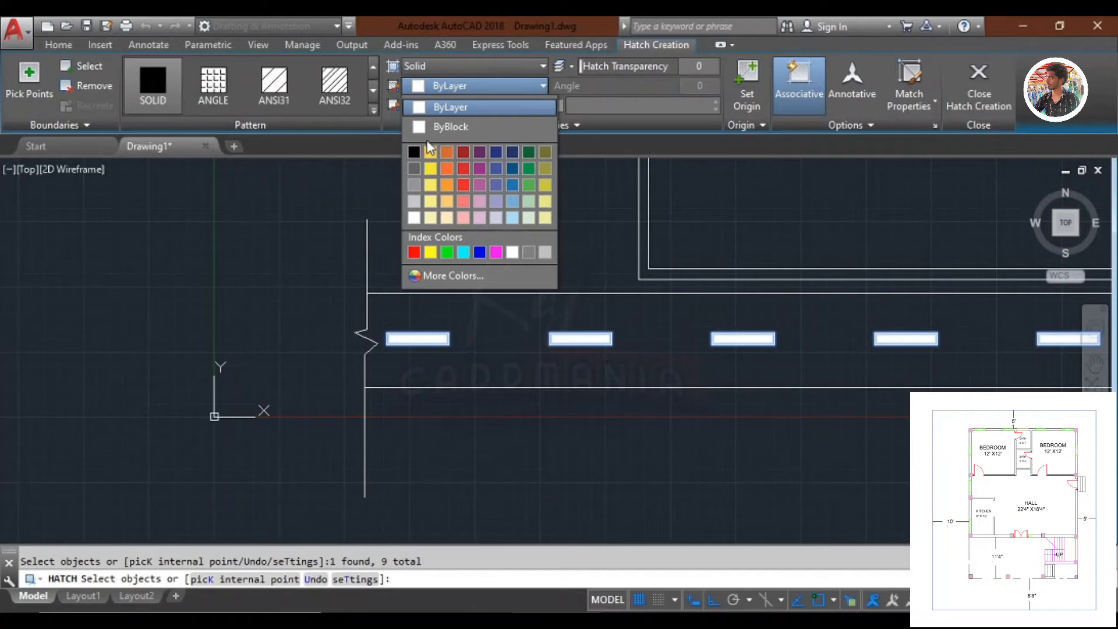
click(414, 151)
click(519, 86)
click(491, 105)
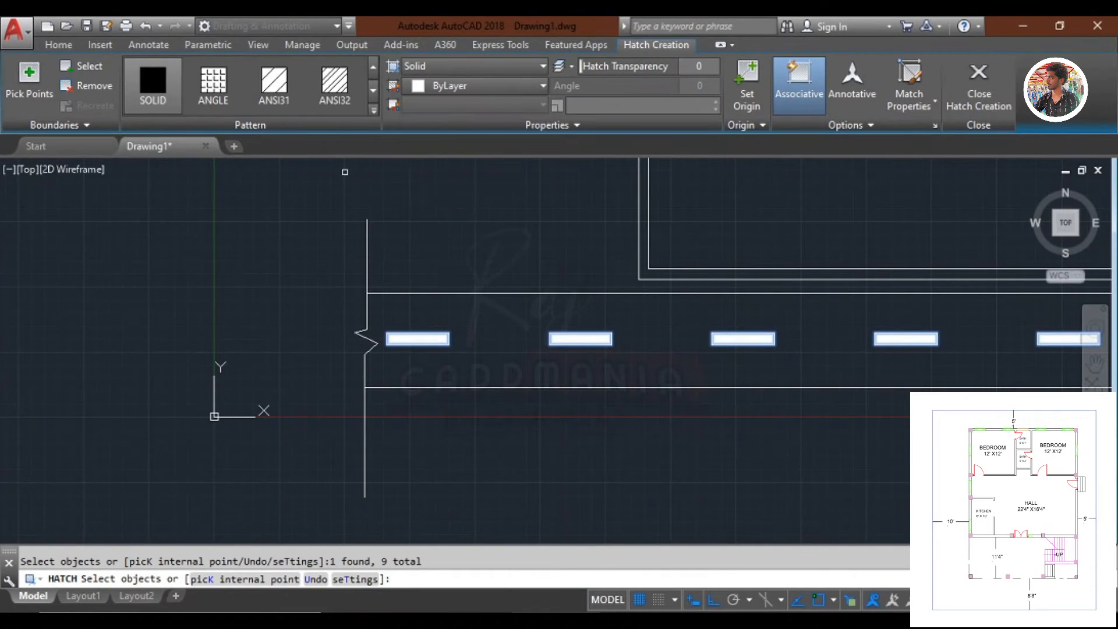
key(Return)
key(Return)
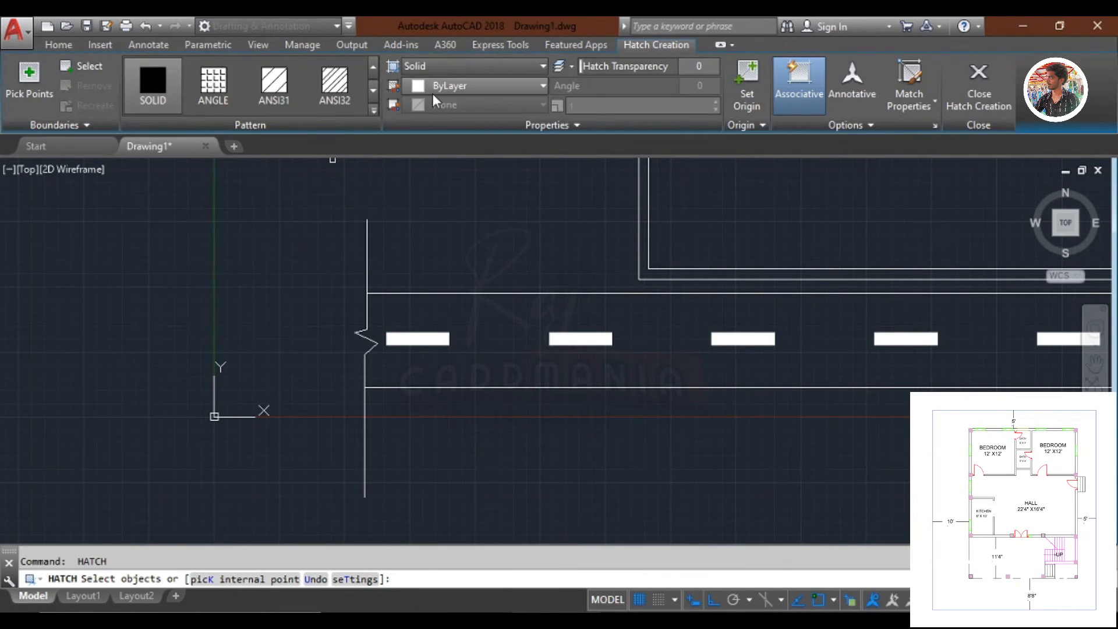
click(473, 67)
click(472, 102)
click(467, 69)
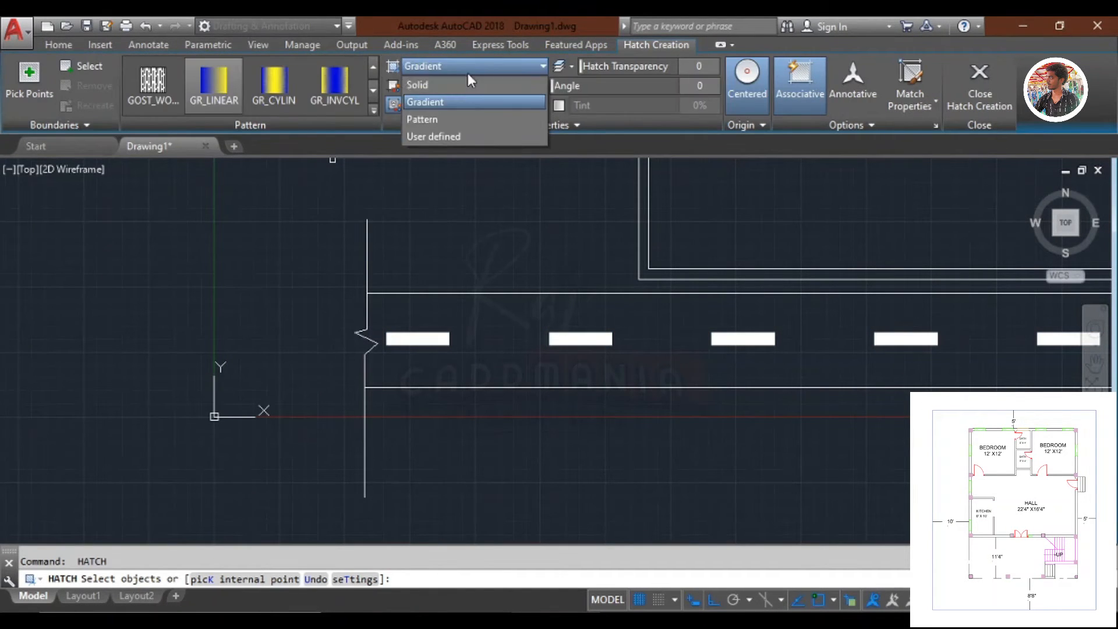
click(473, 84)
click(472, 85)
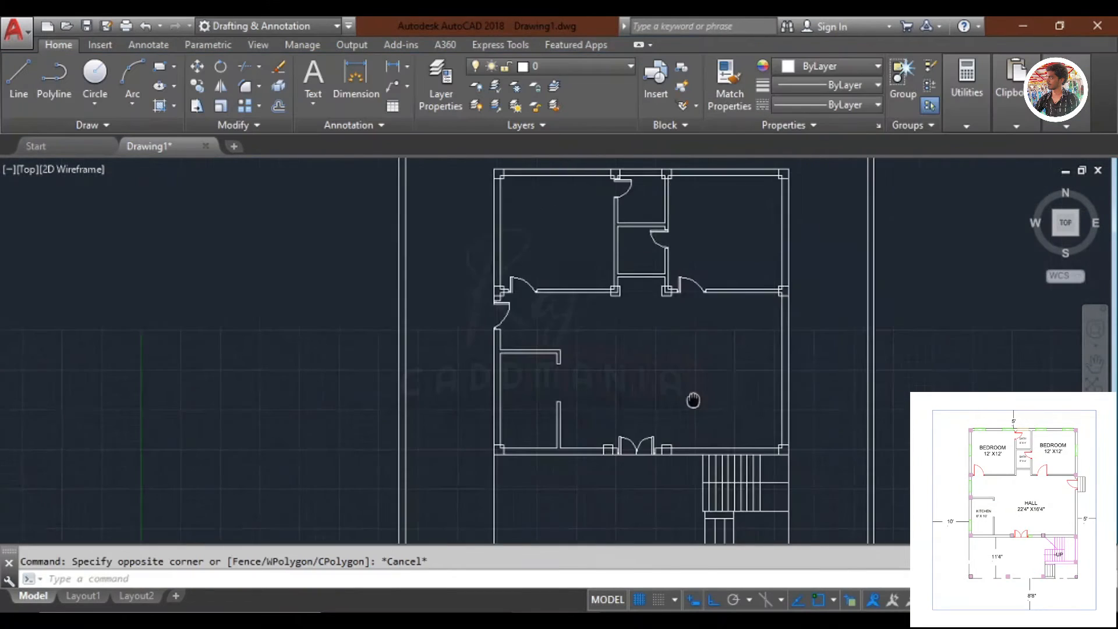
Draw a short vertical line across both lines of the front compound wall as one side of the gate.
scroll(675, 301, up, 2)
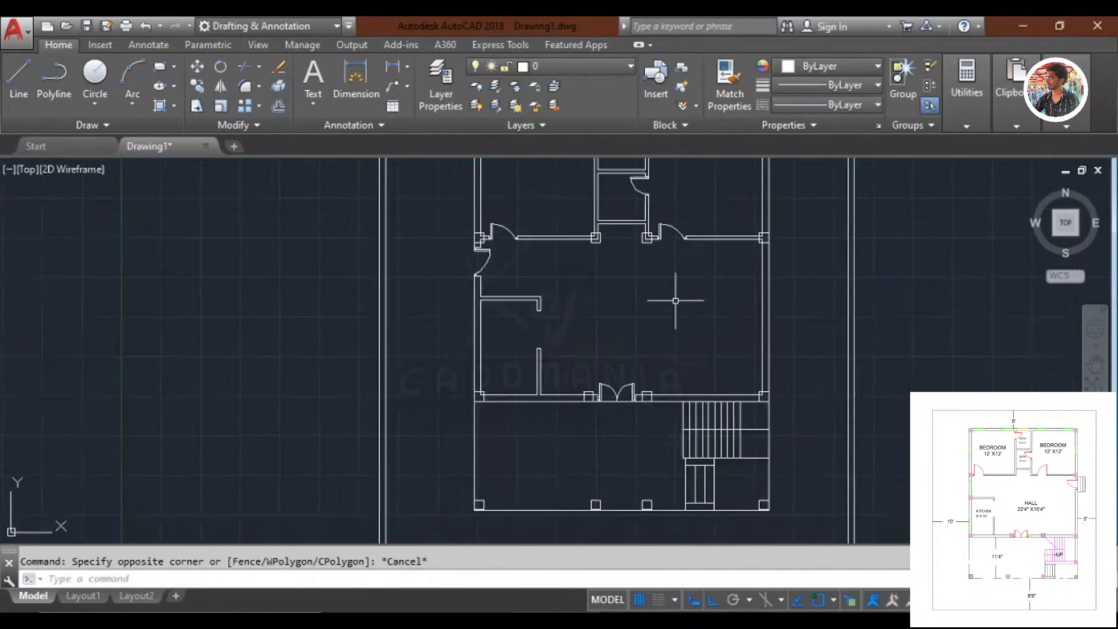
scroll(676, 301, down, 4)
scroll(585, 443, up, 5)
text(l)
key(Return)
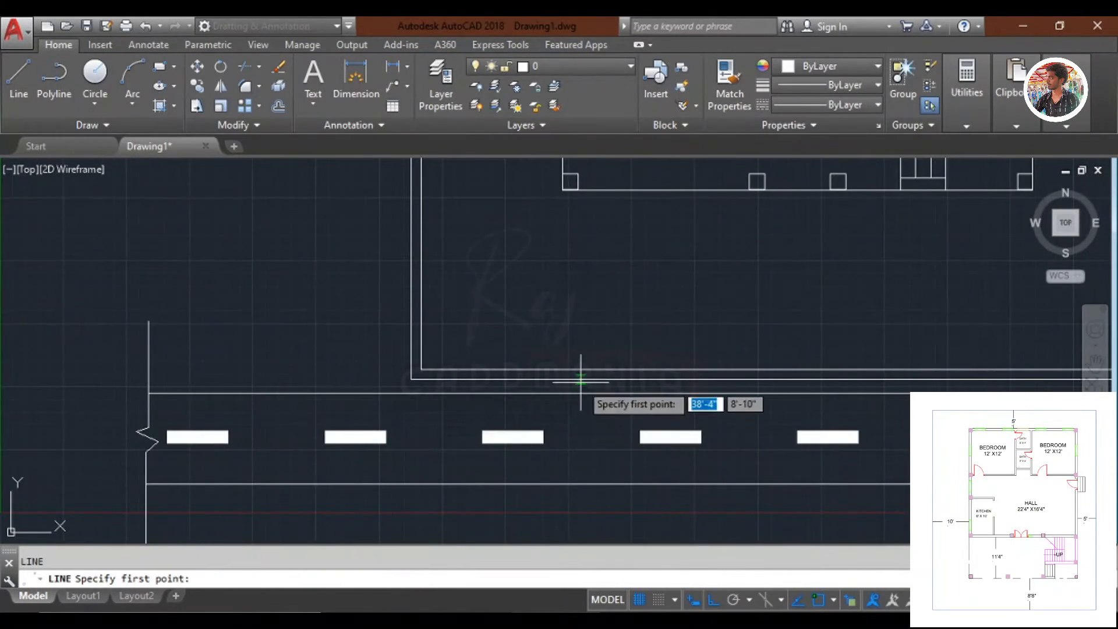
scroll(573, 379, up, 2)
click(584, 391)
click(584, 312)
key(Return)
scroll(600, 346, up, 4)
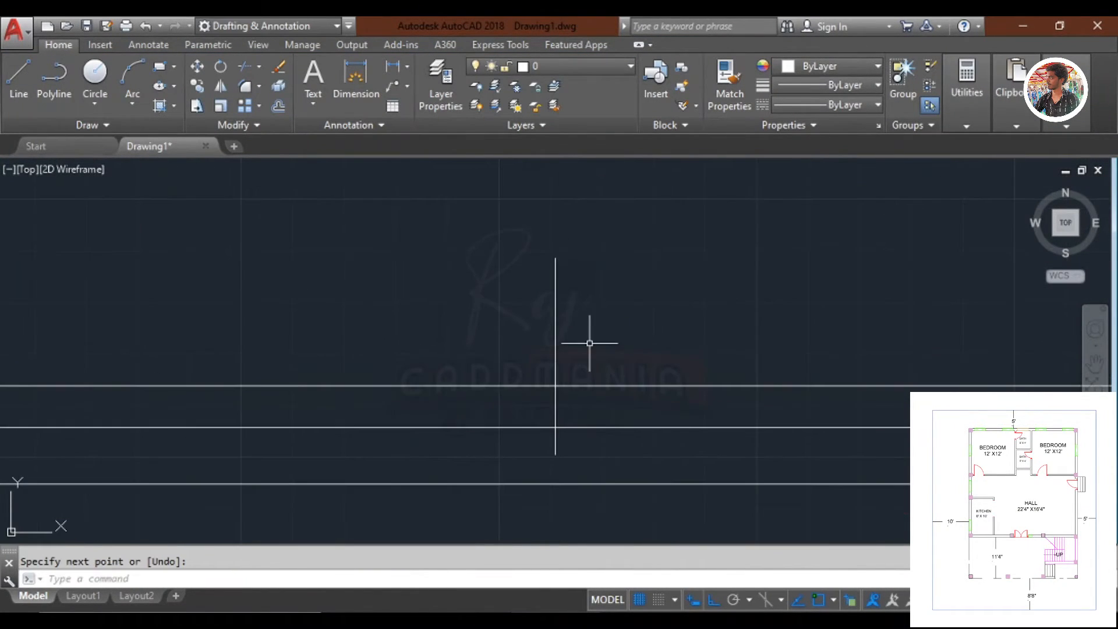
click(589, 344)
click(524, 356)
scroll(631, 274, down, 8)
middle_drag(682, 287, 649, 316)
Offset the gate side line 6' to the right to mark the other side of the gate.
text(o)
key(Return)
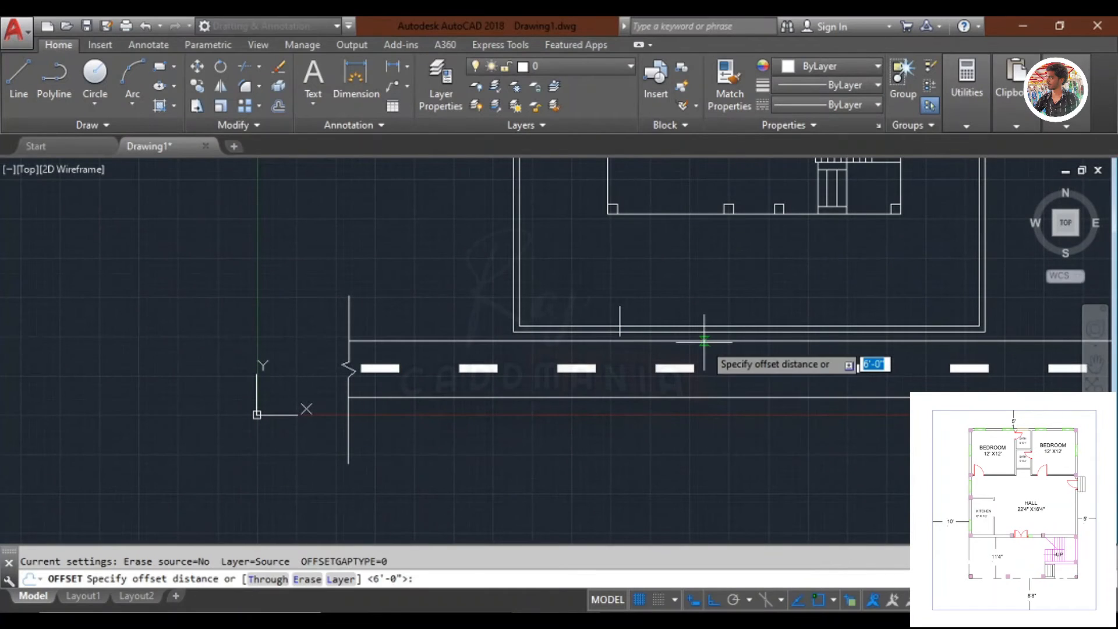
text(6')
key(Return)
click(619, 324)
scroll(714, 338, up, 4)
click(682, 335)
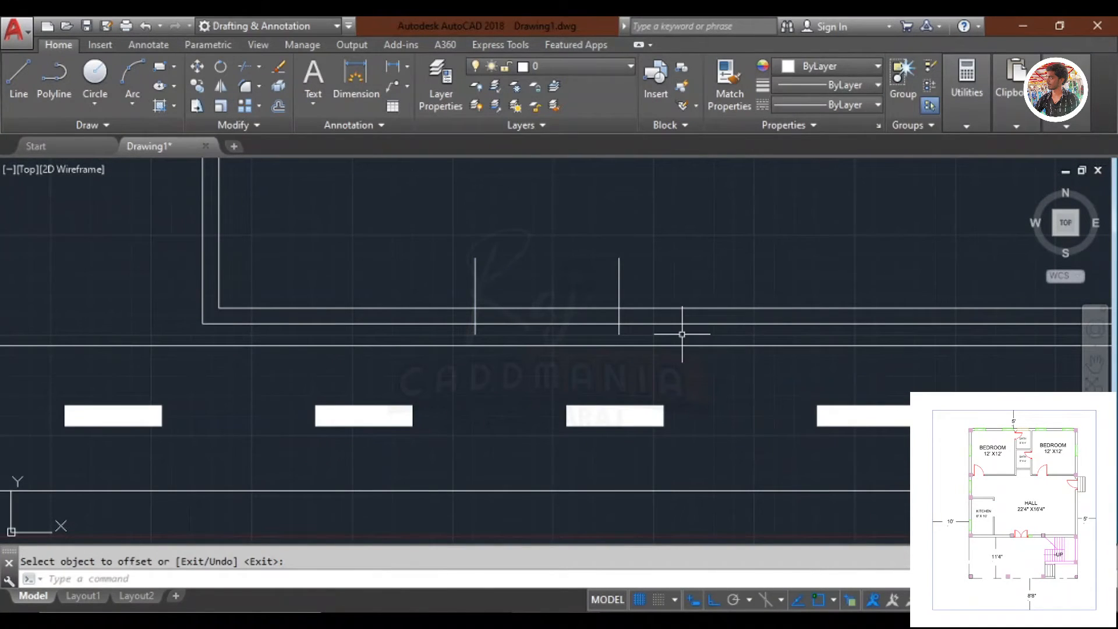
Trim the ends of both gate side lines that extend beyond the compound wall.
text(tr)
key(Return)
key(Return)
click(669, 290)
click(434, 225)
scroll(566, 347, up, 4)
click(756, 325)
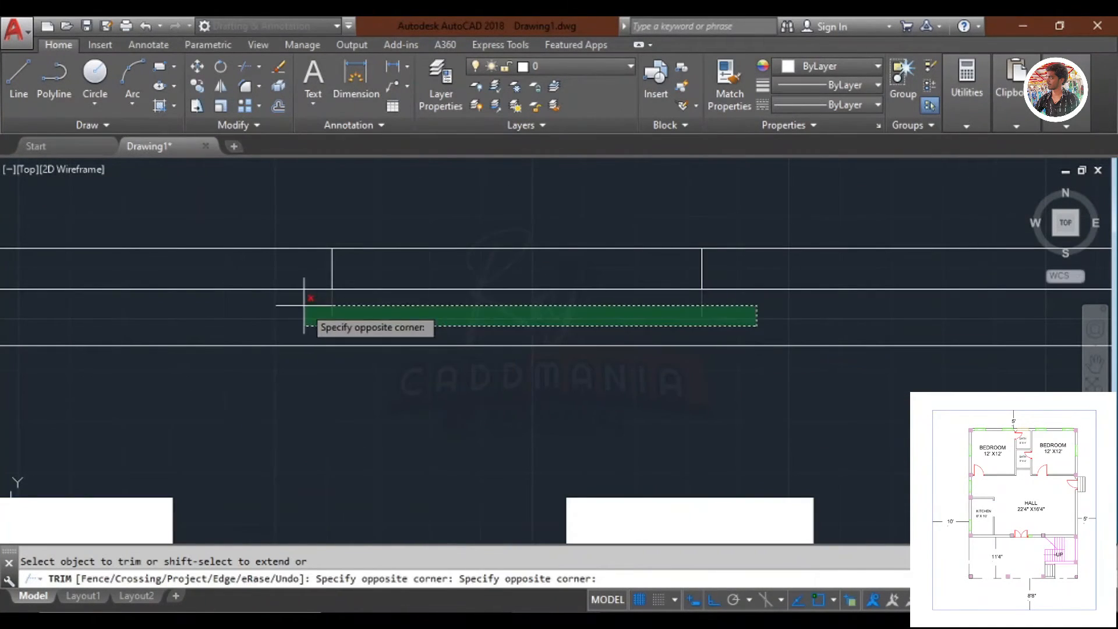
click(305, 304)
key(Escape)
Draw a horizontal line between the midpoints of the two gate side lines.
middle_drag(462, 301, 471, 310)
text(l)
key(Return)
scroll(432, 298, up, 4)
click(372, 278)
scroll(545, 296, down, 1)
scroll(778, 284, up, 2)
click(839, 276)
key(Escape)
Offset the gate's middle line repeatedly to both sides to fill the gate with parallel lines.
click(766, 276)
text(o)
key(Return)
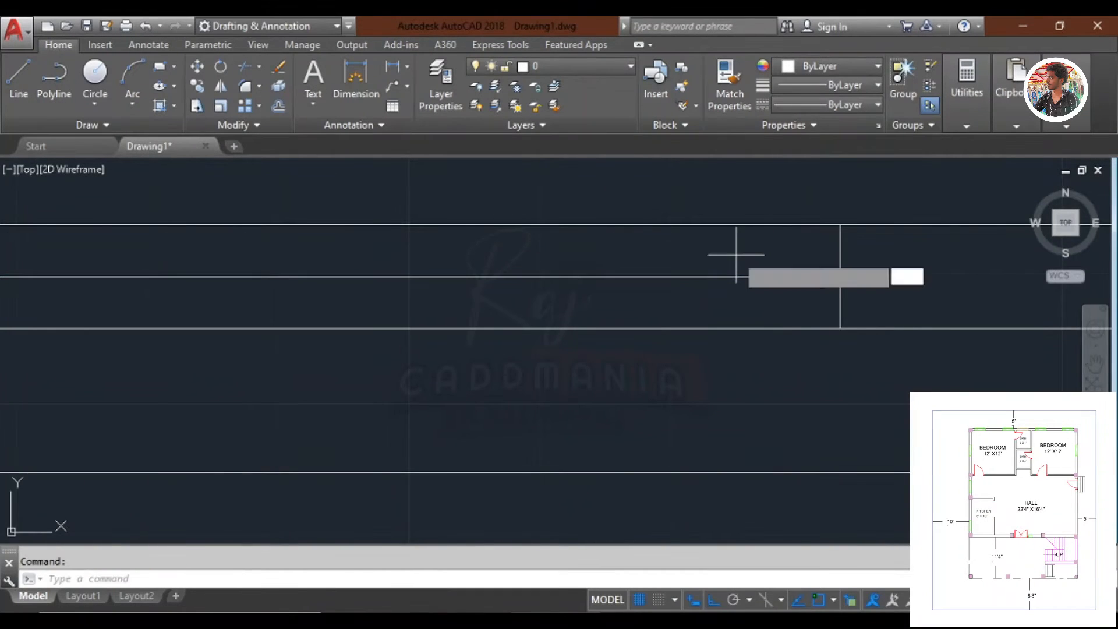
key(Return)
click(735, 276)
click(733, 258)
click(741, 264)
click(745, 246)
click(750, 250)
click(754, 233)
click(757, 276)
click(761, 297)
scroll(750, 228, down, 5)
key(Escape)
scroll(676, 373, down, 4)
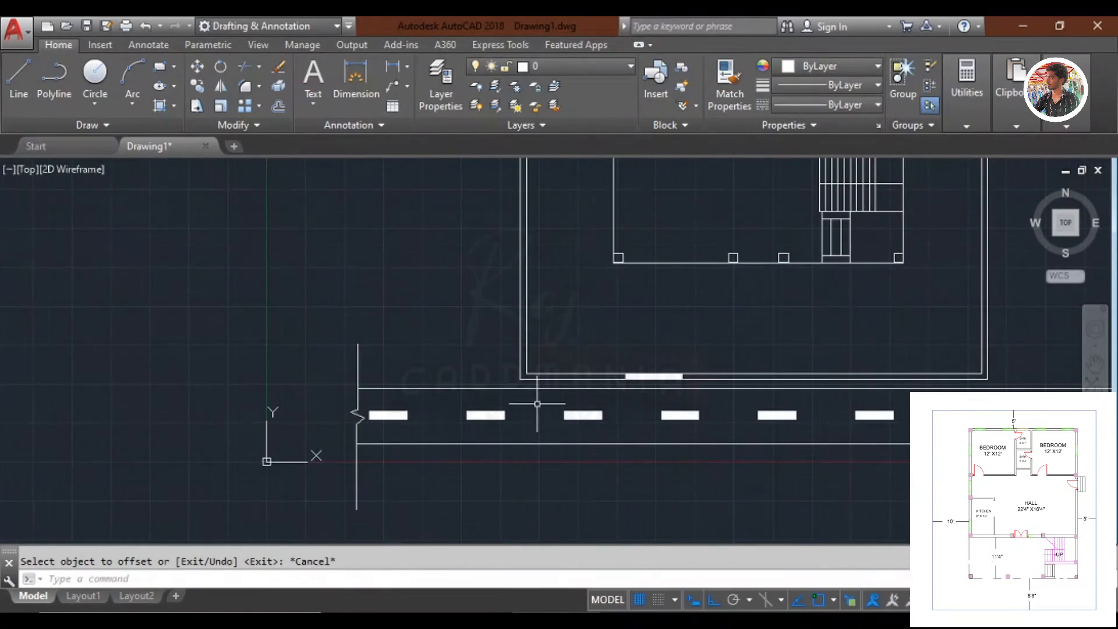
Move the whole road with its break lines and lane dashes 3' down, away from the compound wall.
scroll(537, 403, down, 1)
click(978, 488)
scroll(427, 407, up, 2)
click(409, 329)
scroll(408, 328, down, 2)
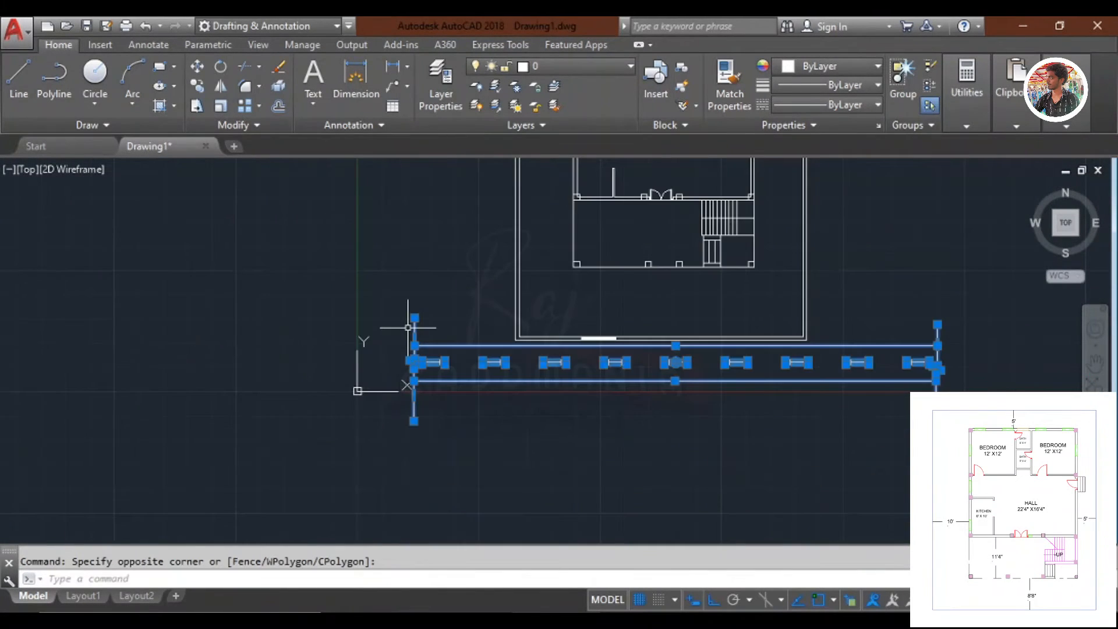
text(m)
key(Return)
click(431, 273)
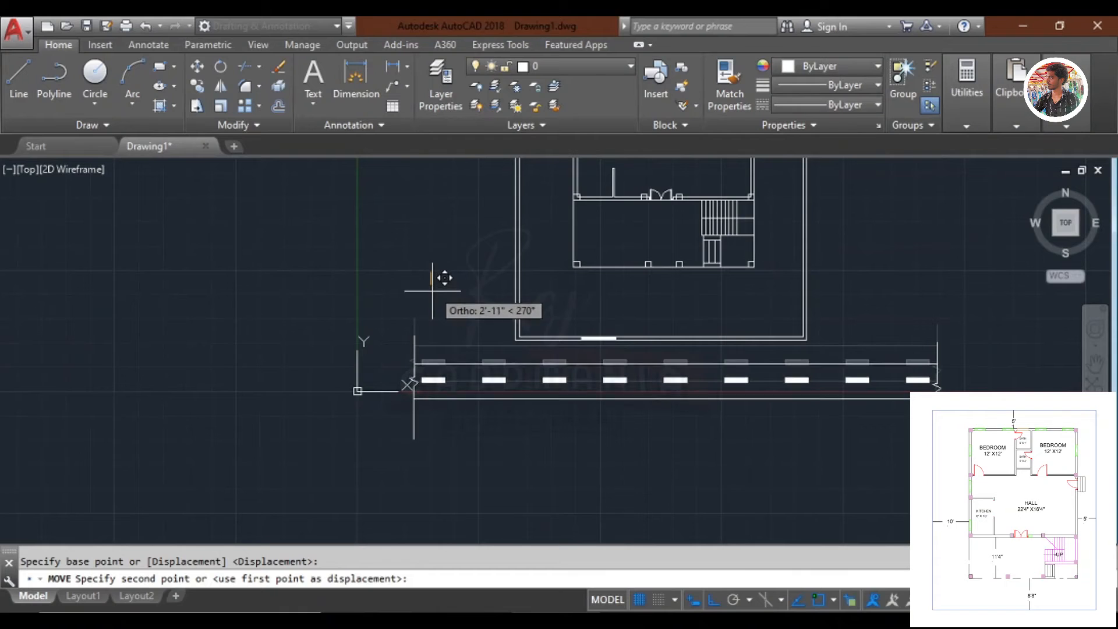
text(3')
key(Return)
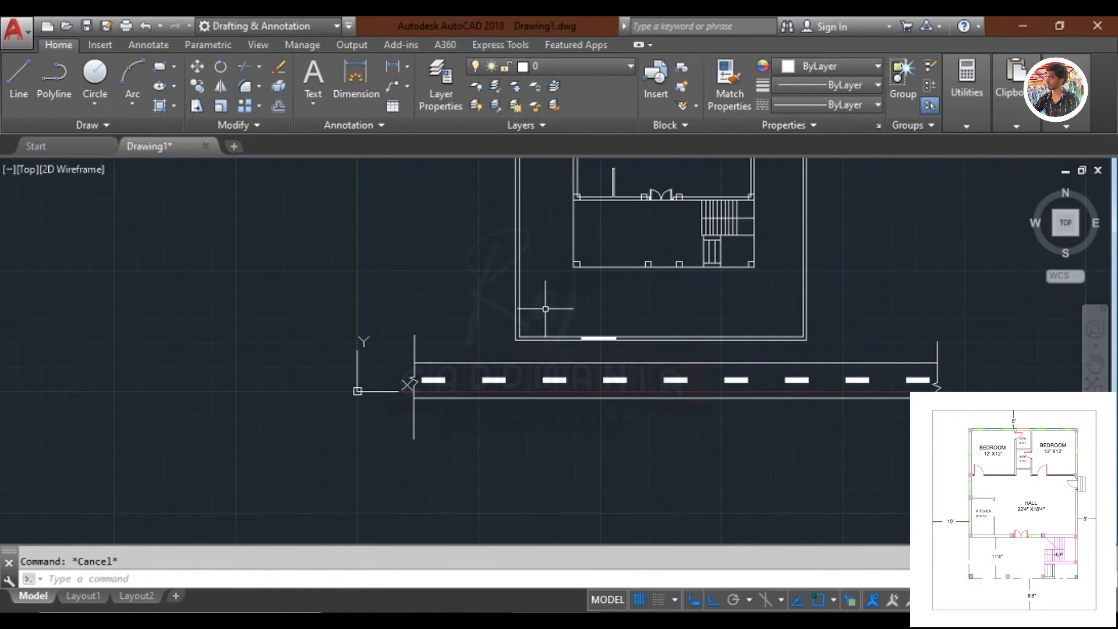
Draw a 3' by 8" rectangle in the empty area left of the compound wall as a window symbol.
middle_drag(629, 275, 579, 315)
middle_drag(529, 205, 507, 273)
scroll(508, 271, up, 5)
scroll(478, 266, down, 5)
text(rec)
key(Return)
click(300, 355)
scroll(354, 328, up, 4)
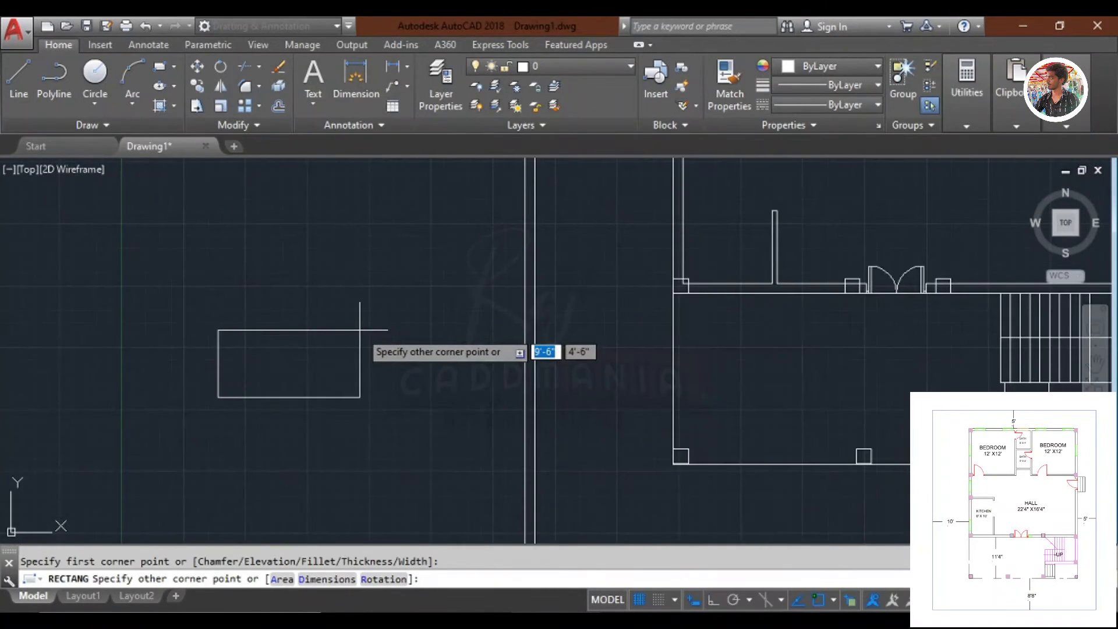
text(3',8")
key(Return)
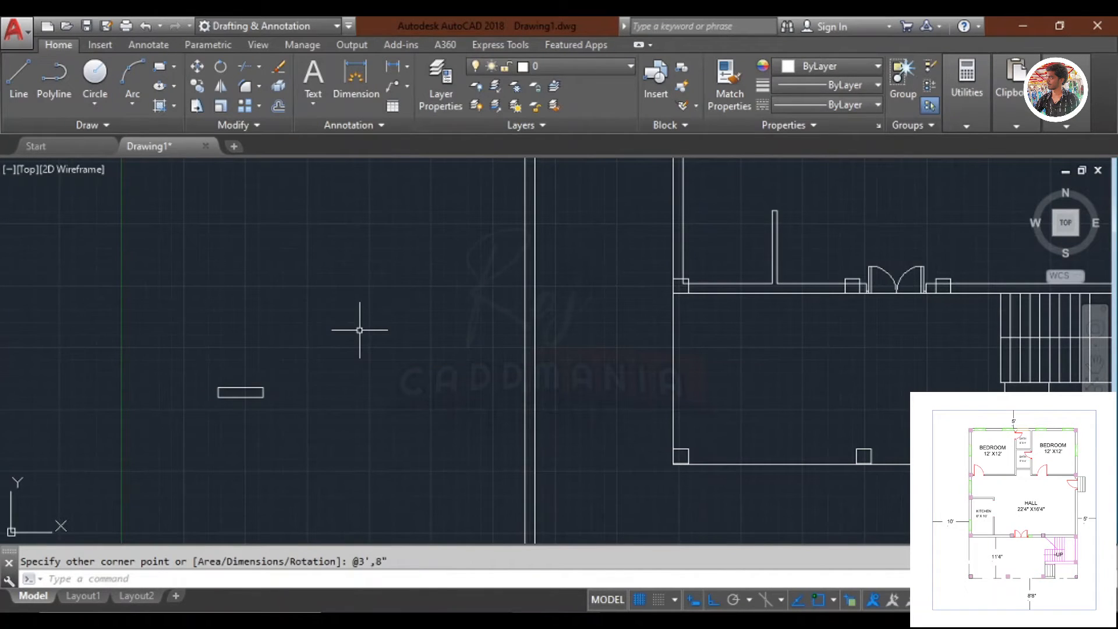
Draw a horizontal centre line through the window rectangle between the midpoints of its short sides.
key(Escape)
scroll(223, 398, up, 5)
text(l)
key(Return)
click(209, 403)
click(499, 402)
key(Return)
Copy the window symbol into the hall's front wall beside the kitchen and into the kitchen's front wall.
click(541, 462)
click(150, 270)
text(co)
key(Return)
click(367, 435)
scroll(385, 303, down, 5)
scroll(452, 376, up, 6)
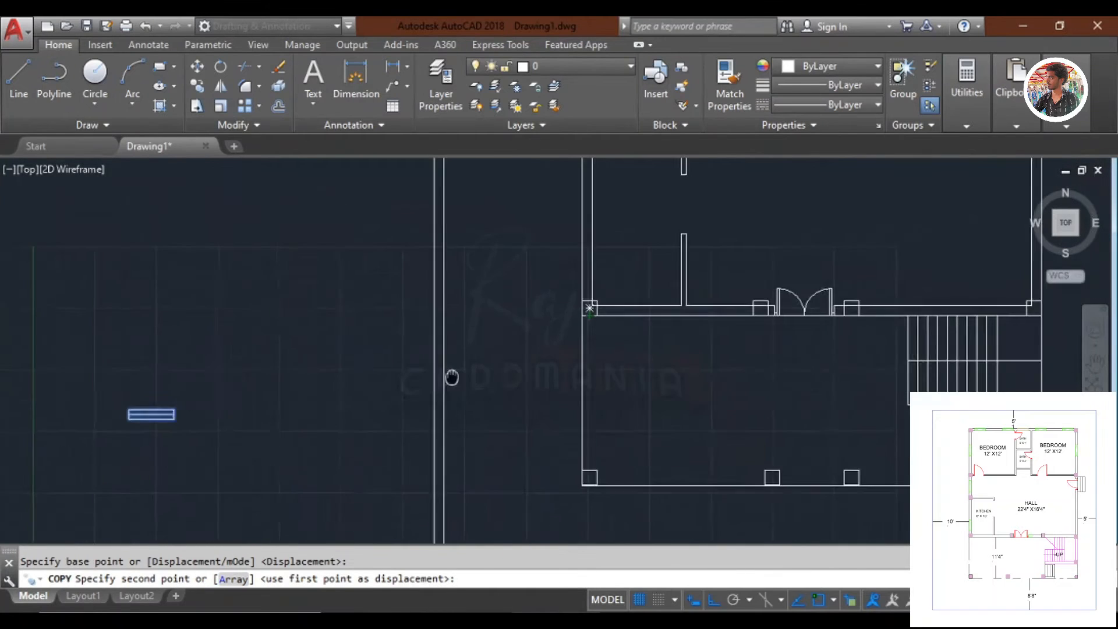
click(699, 334)
scroll(599, 275, down, 4)
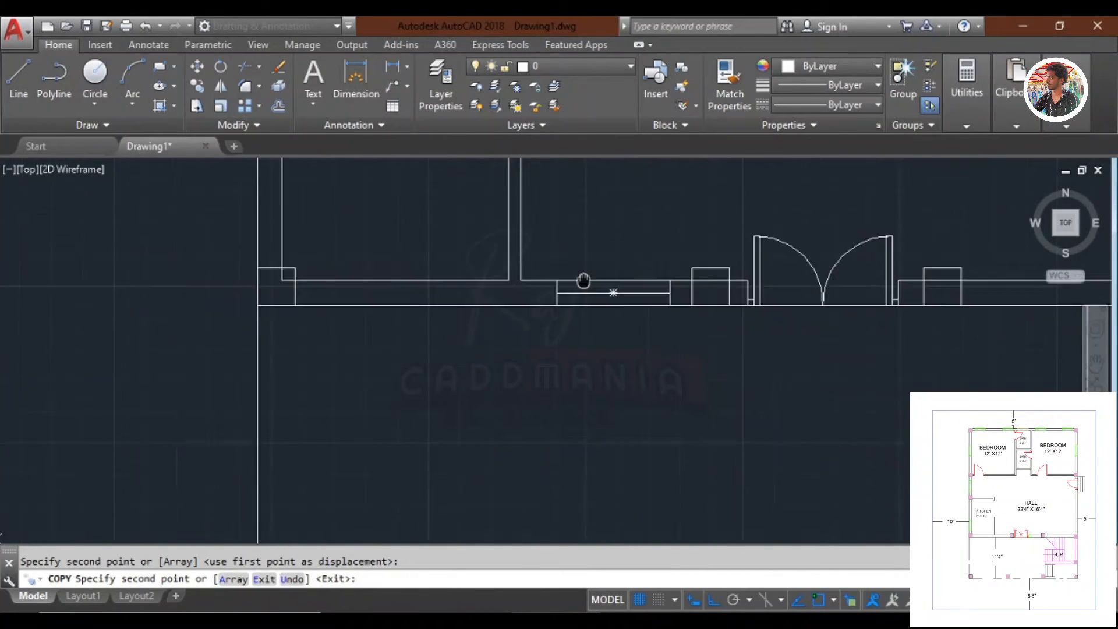
scroll(475, 344, up, 6)
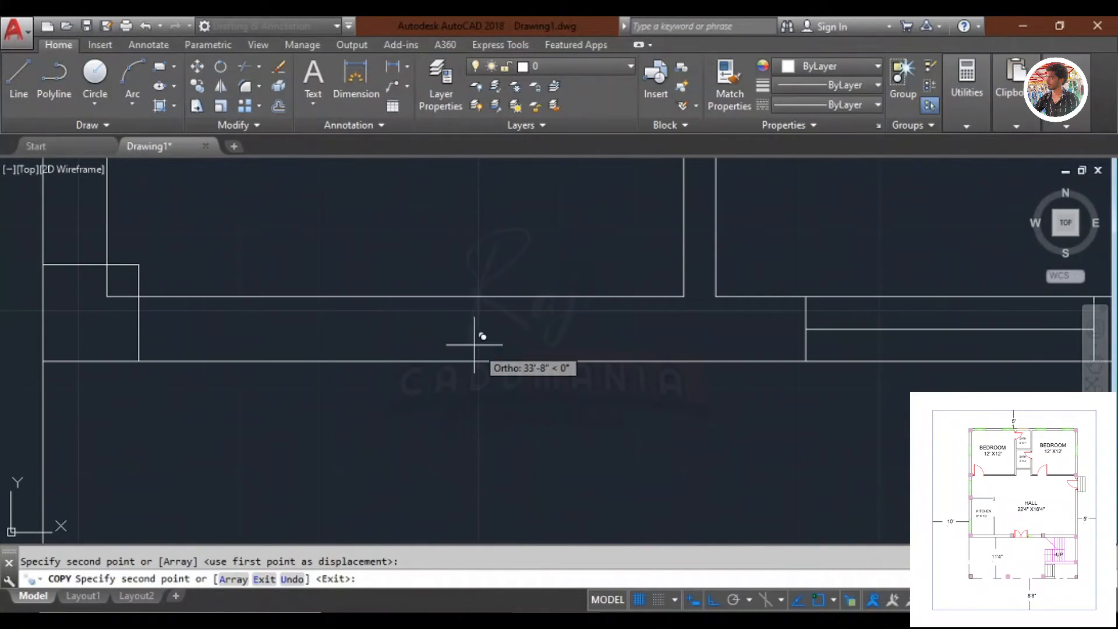
click(392, 356)
Place copies of the window symbol in the rear walls of the left and right bedrooms.
scroll(422, 243, down, 7)
middle_drag(437, 175, 536, 549)
scroll(516, 268, up, 2)
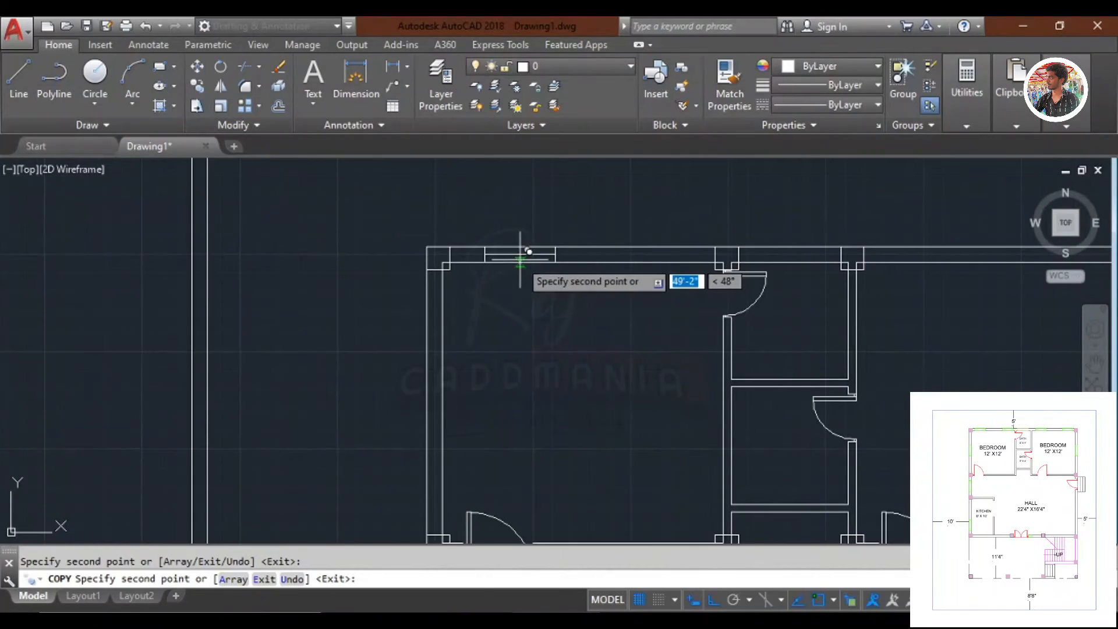
click(541, 262)
scroll(550, 265, down, 1)
middle_drag(597, 270, 481, 302)
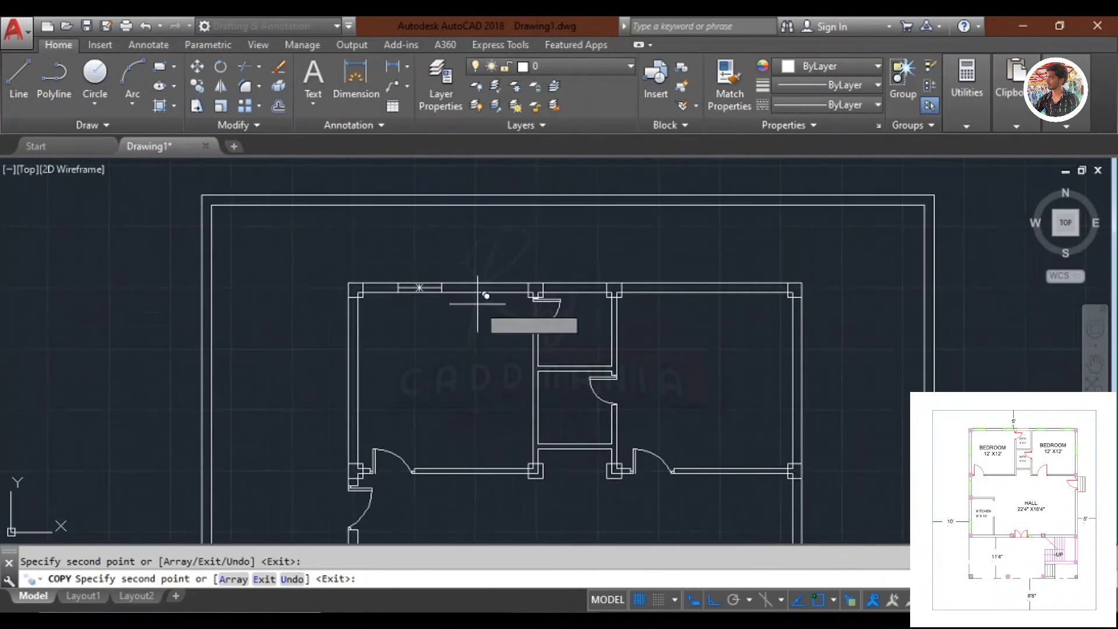
scroll(669, 299, up, 2)
click(851, 286)
scroll(824, 256, down, 3)
middle_drag(842, 319, 812, 209)
key(Escape)
Rotate the original window symbol about its lower right corner so that it stands vertically.
click(339, 532)
click(295, 421)
text(ro)
key(Return)
scroll(322, 478, up, 3)
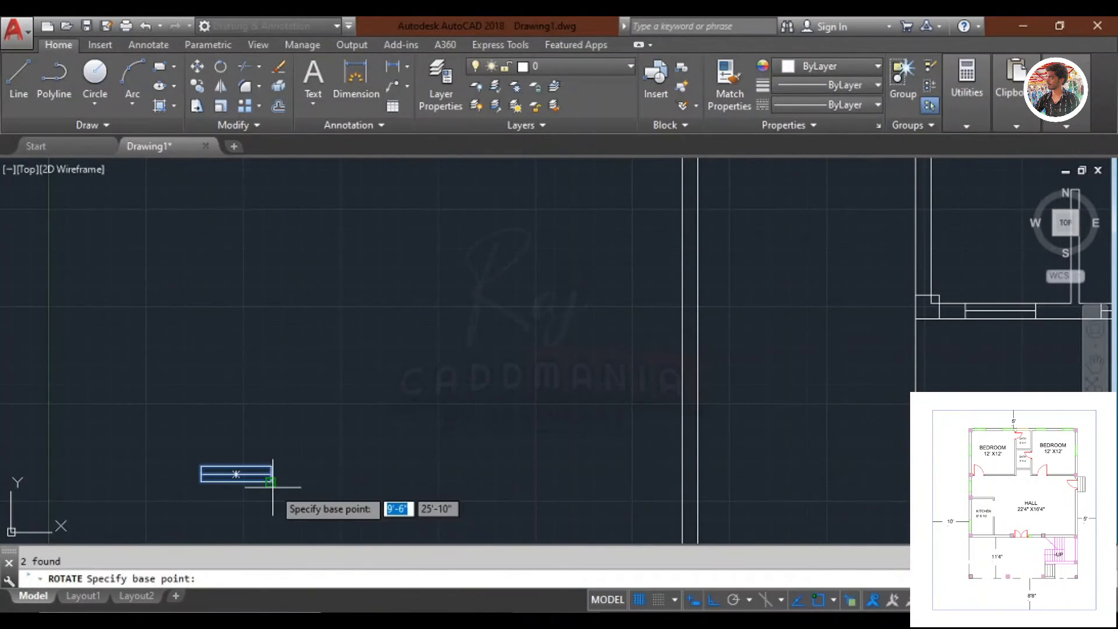
click(271, 482)
click(292, 516)
key(Escape)
Copy the vertical window symbol into the left bedroom's left outer wall and the right bedroom's right outer wall.
click(322, 519)
click(281, 327)
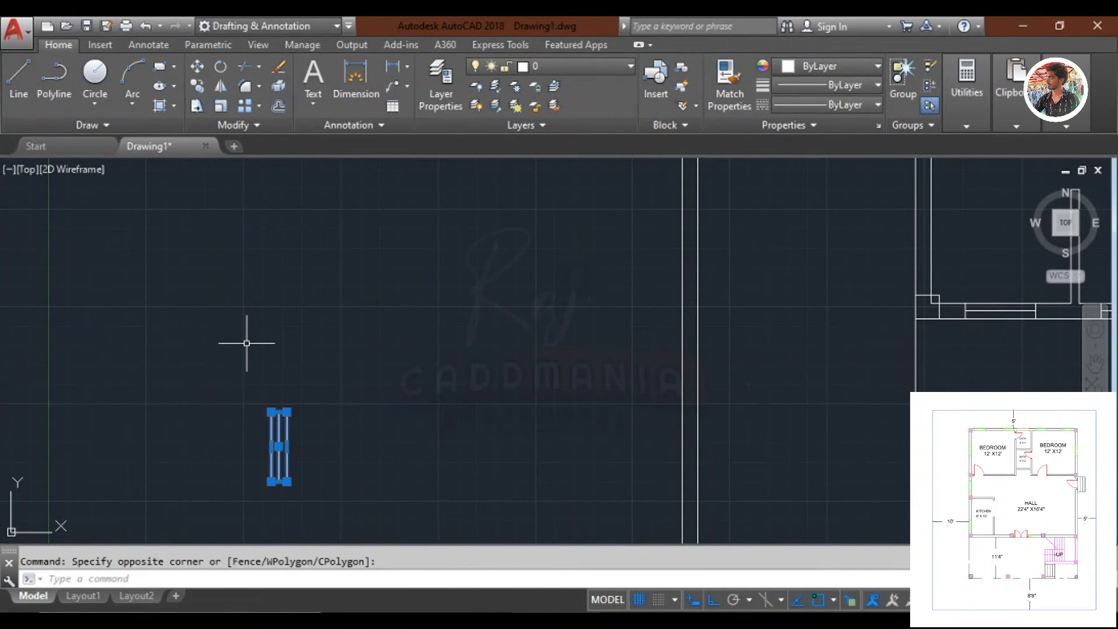
text(co)
key(Return)
click(280, 481)
scroll(344, 361, down, 3)
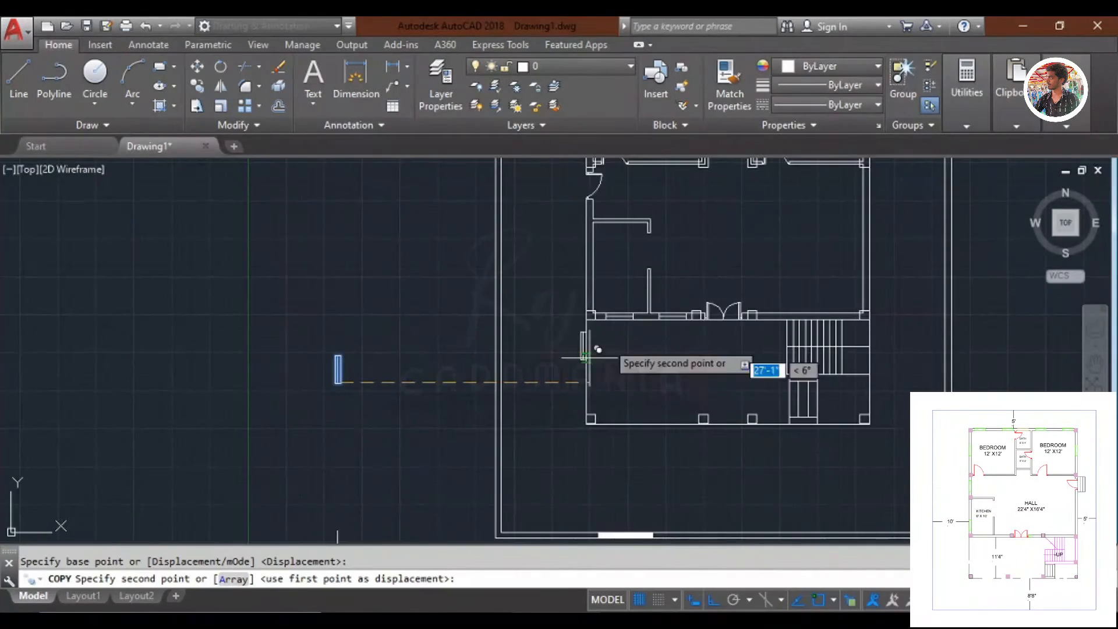
scroll(588, 350, up, 3)
click(600, 274)
scroll(599, 233, down, 3)
scroll(600, 371, up, 3)
scroll(600, 370, down, 3)
scroll(610, 326, up, 2)
scroll(613, 261, down, 1)
scroll(622, 260, down, 1)
scroll(817, 279, up, 1)
scroll(816, 279, up, 4)
middle_drag(879, 277, 881, 355)
click(881, 341)
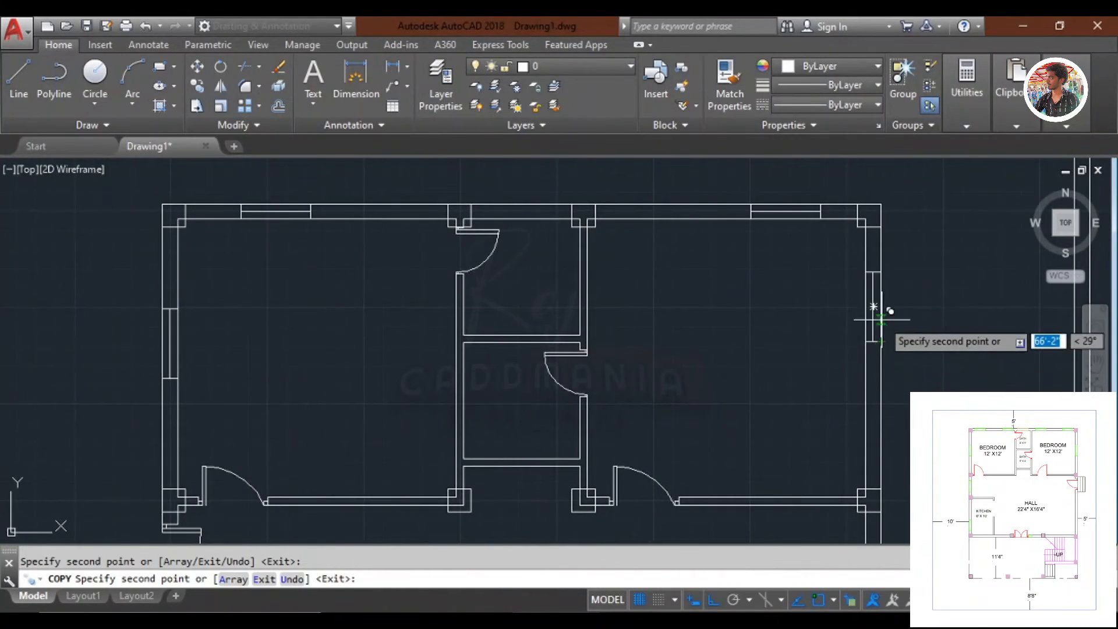
Copy the vertical window symbol into the kitchen's outer side wall and twice into the hall's right outer wall.
scroll(870, 347, up, 2)
scroll(874, 344, down, 4)
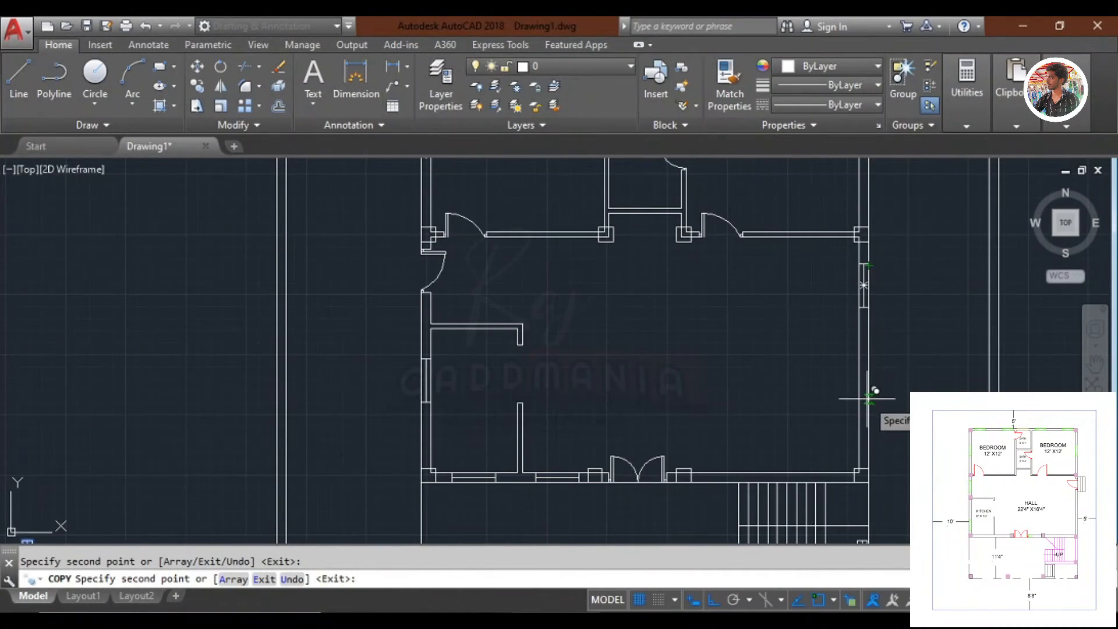
key(Escape)
Inspect the placed windows and the staircase, porch and hall areas of the floor plan.
middle_drag(888, 371, 892, 391)
scroll(415, 324, up, 2)
middle_drag(414, 325, 418, 136)
middle_drag(795, 391, 783, 381)
scroll(783, 381, up, 6)
scroll(781, 320, down, 2)
scroll(823, 269, down, 6)
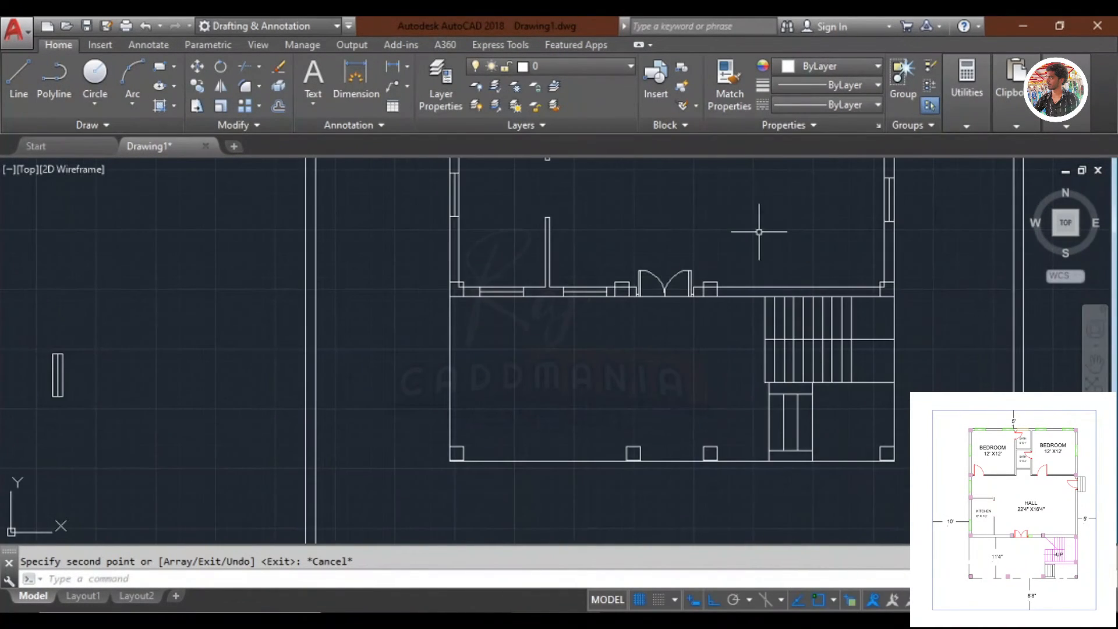
middle_drag(680, 299, 721, 367)
scroll(721, 366, down, 2)
middle_drag(728, 292, 686, 347)
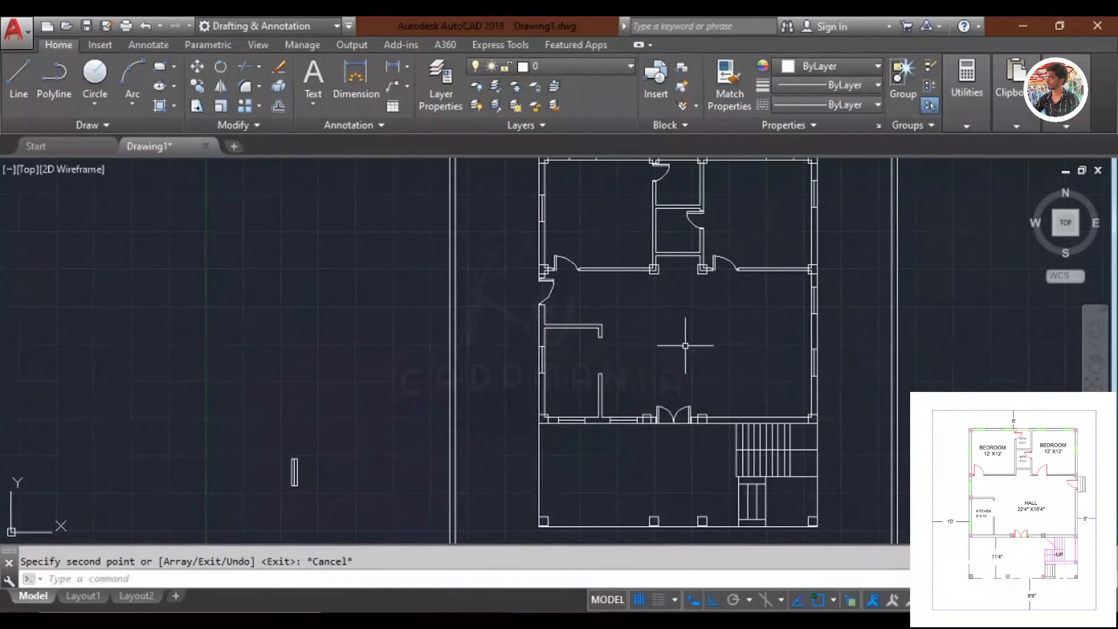
key(Escape)
Draw a ventilator rectangle across the full thickness of the upper bathroom's rear wall.
middle_drag(625, 247, 625, 296)
scroll(682, 206, up, 6)
text(rec)
key(Return)
scroll(642, 232, up, 4)
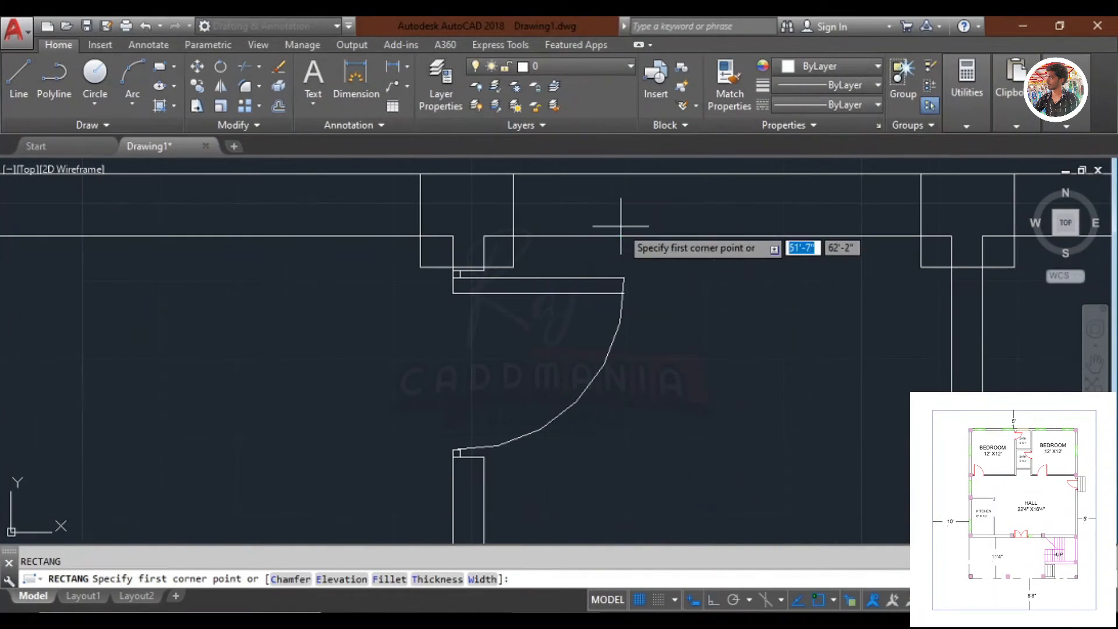
click(570, 235)
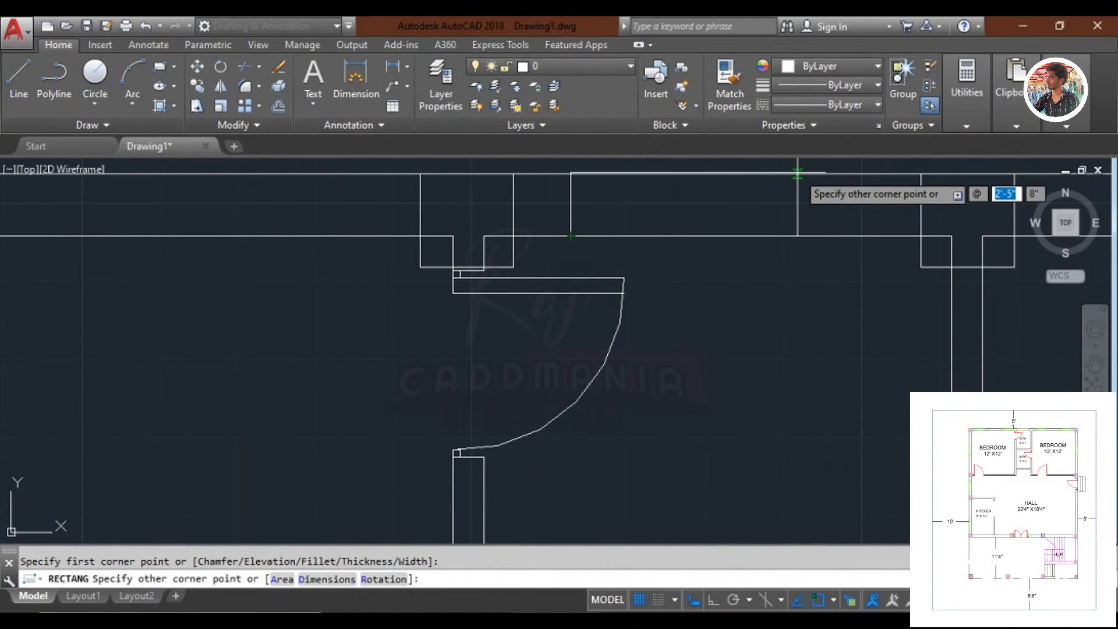
key(Return)
Move the ventilator rectangle to the middle of the rear wall between the bathroom's two columns.
middle_drag(637, 195, 656, 209)
click(799, 226)
click(578, 206)
text(m)
key(Return)
click(682, 217)
click(725, 310)
key(Escape)
Draw a horizontal line through the middle of the ventilator rectangle, from one short side to the other.
text(l)
key(Return)
scroll(642, 216, up, 4)
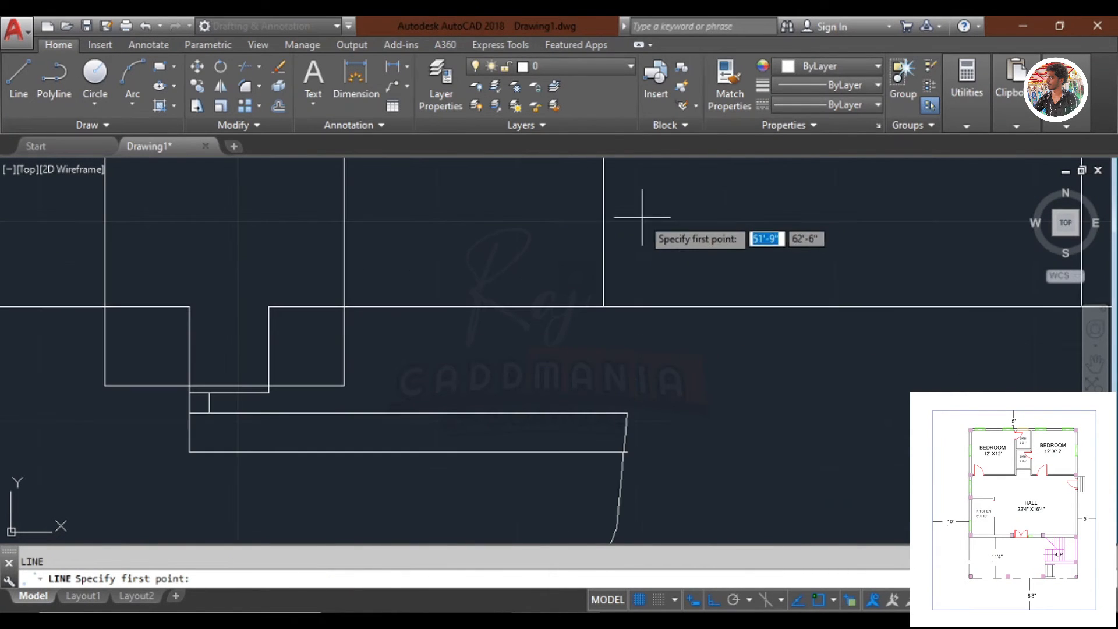
click(604, 215)
scroll(632, 217, down, 2)
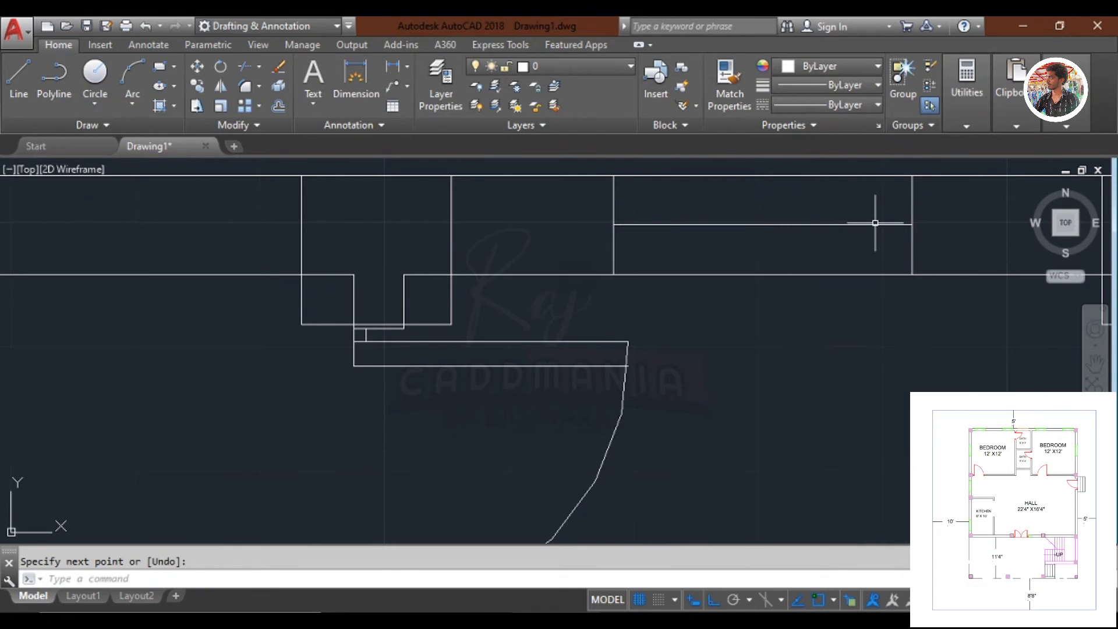
Offset the ventilator's centre line by 2 to both sides.
key(Return)
text(2)
key(Return)
click(811, 225)
click(814, 212)
click(818, 225)
key(Escape)
scroll(826, 274, down, 8)
key(Escape)
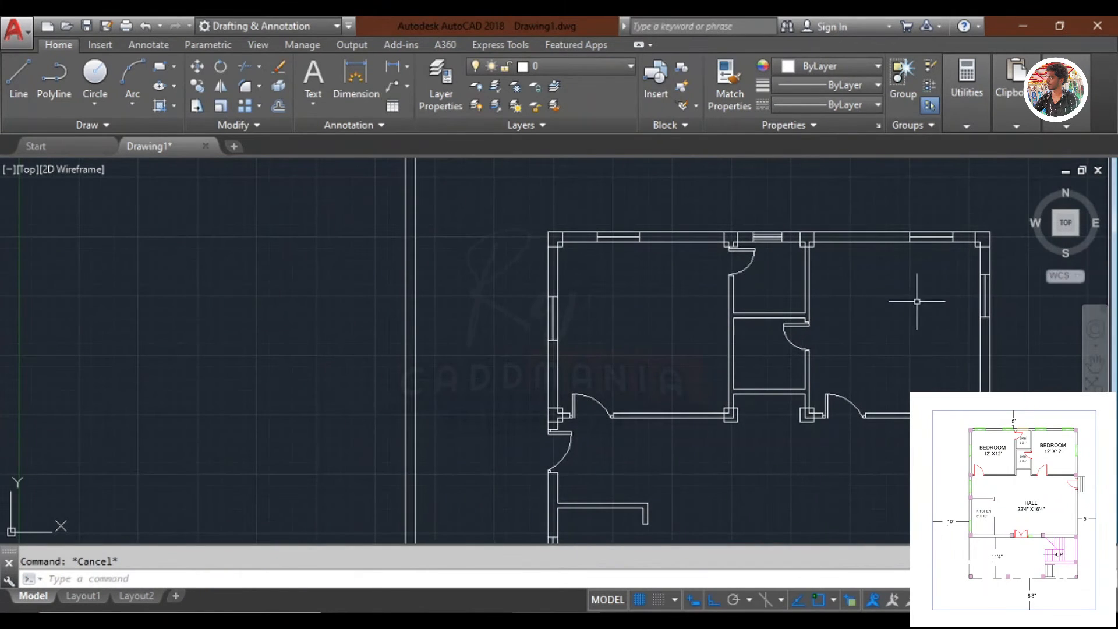
Erase the leftover window symbol outside the plot.
scroll(814, 279, down, 6)
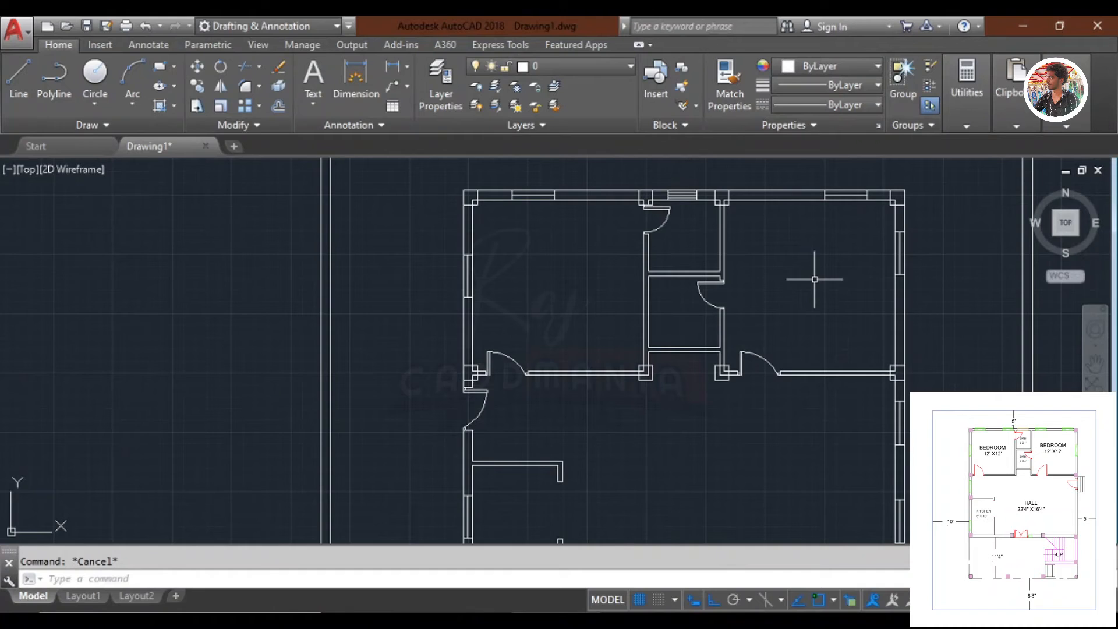
click(600, 338)
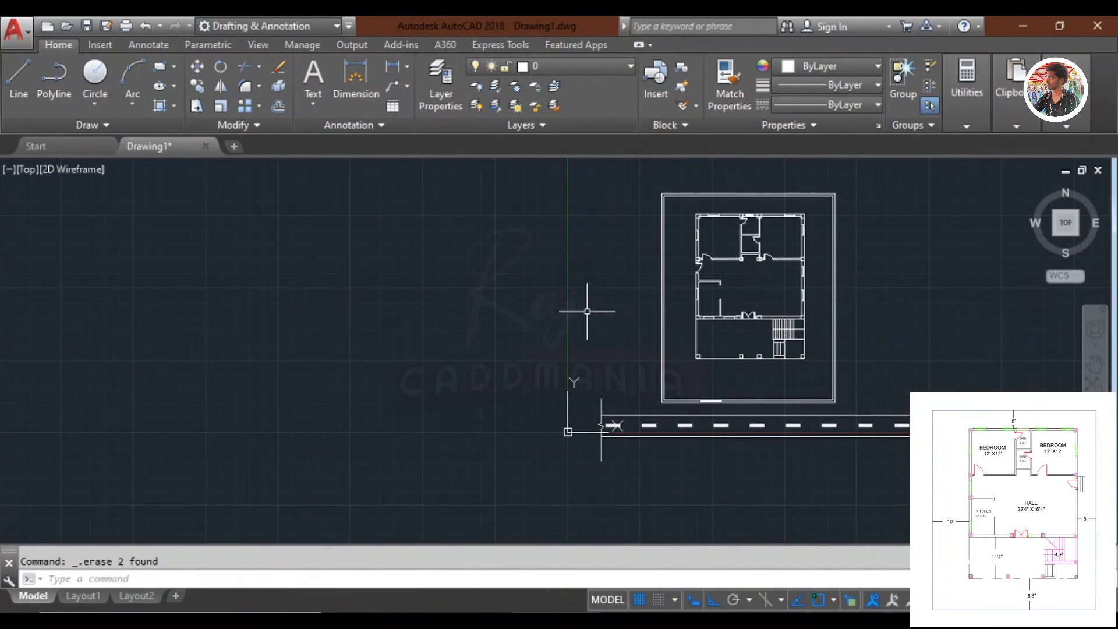
middle_drag(587, 312, 453, 356)
Create the multiline text HALL with a height of 1'-6" in the empty area beside the plot.
middle_drag(763, 351, 751, 349)
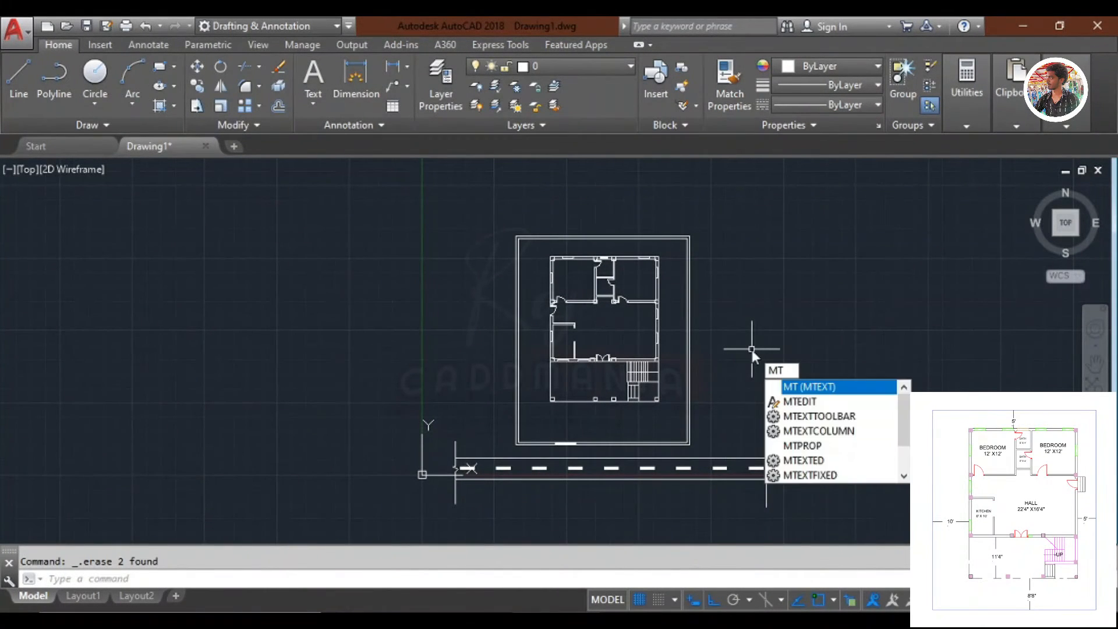
key(Return)
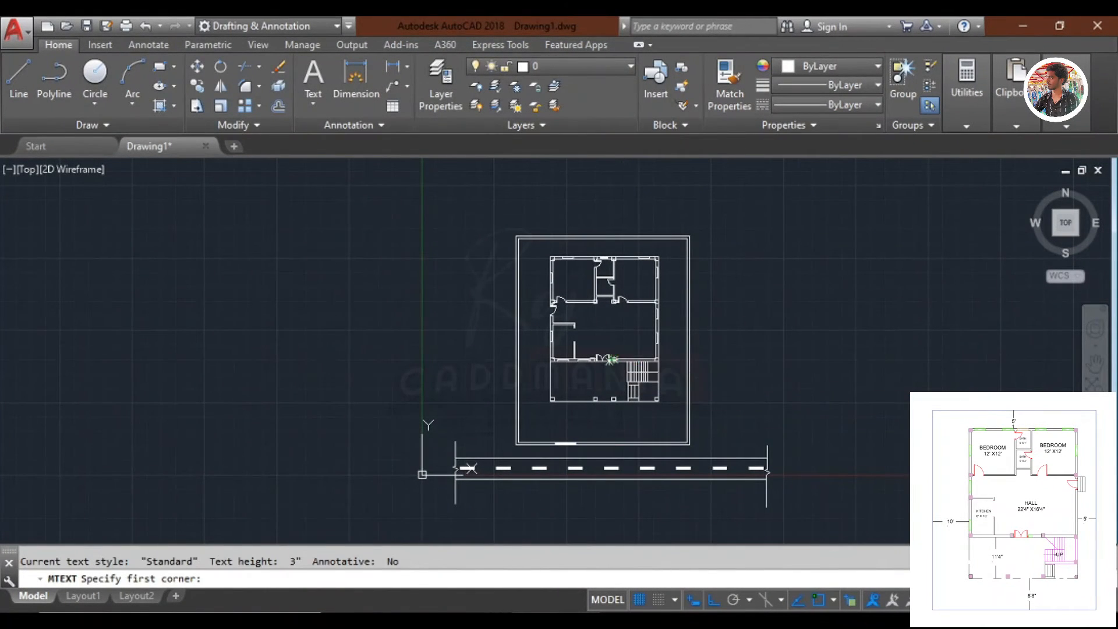
middle_drag(610, 359, 503, 336)
click(669, 282)
click(764, 220)
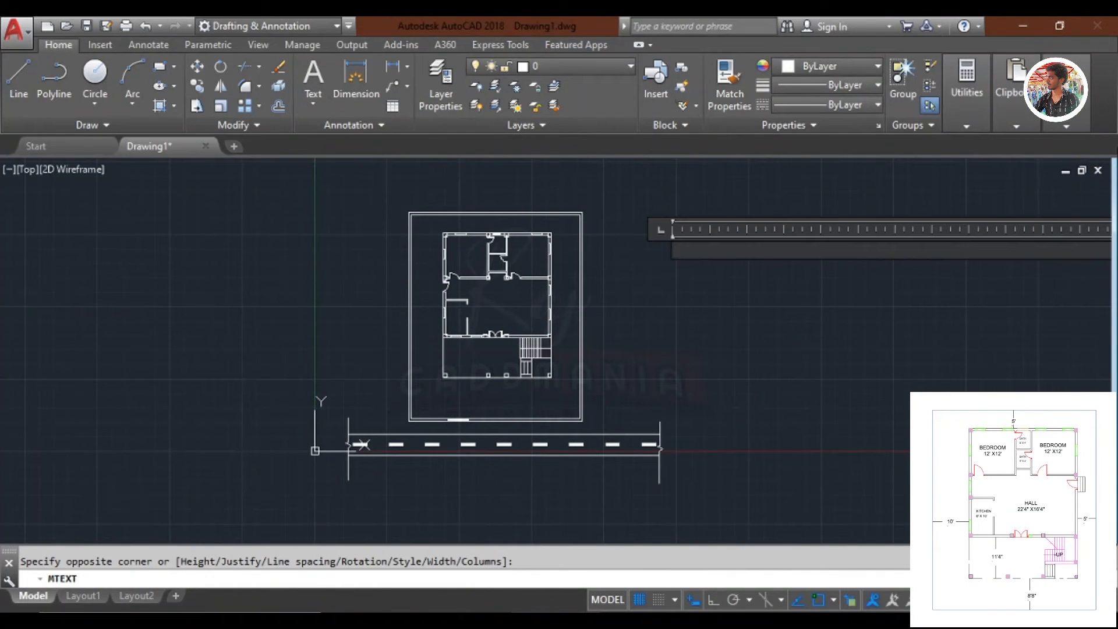
click(195, 86)
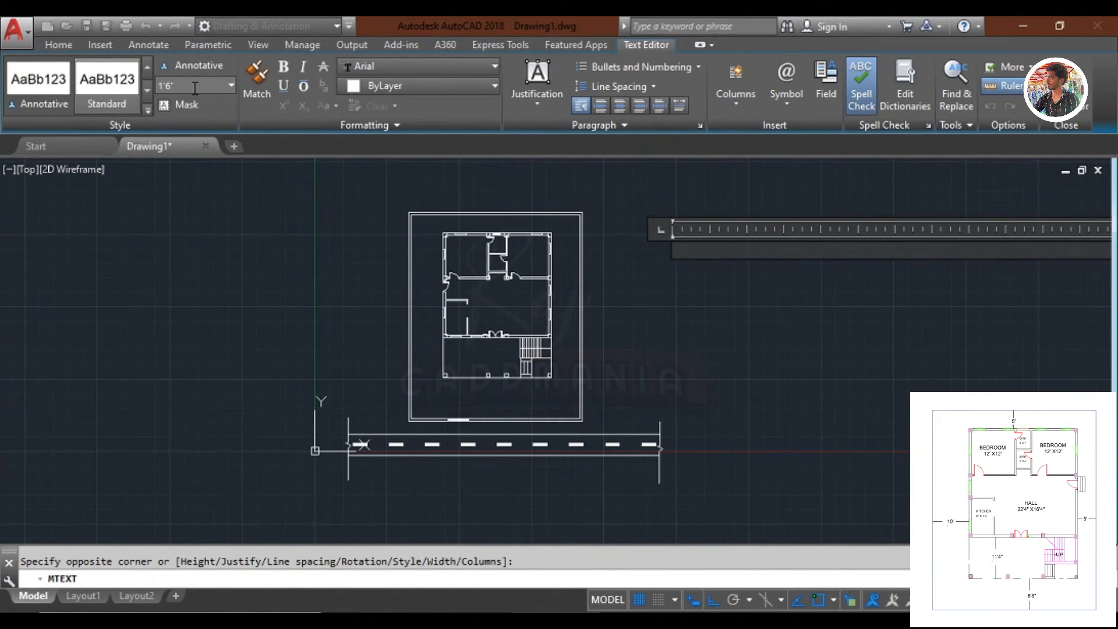
key(Return)
text(ha)
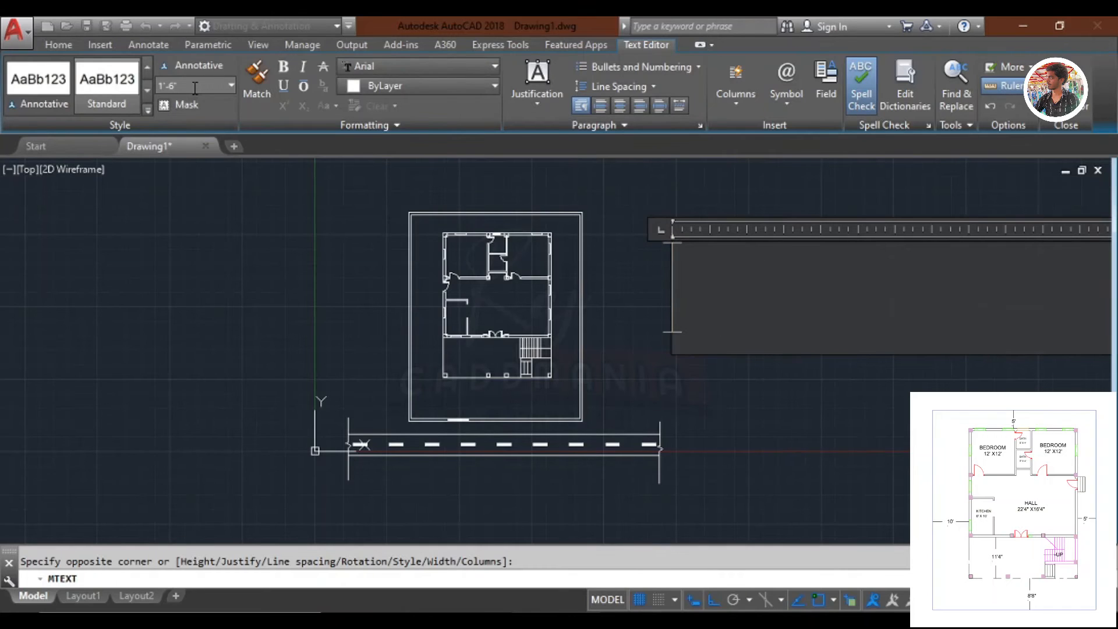
key(Return)
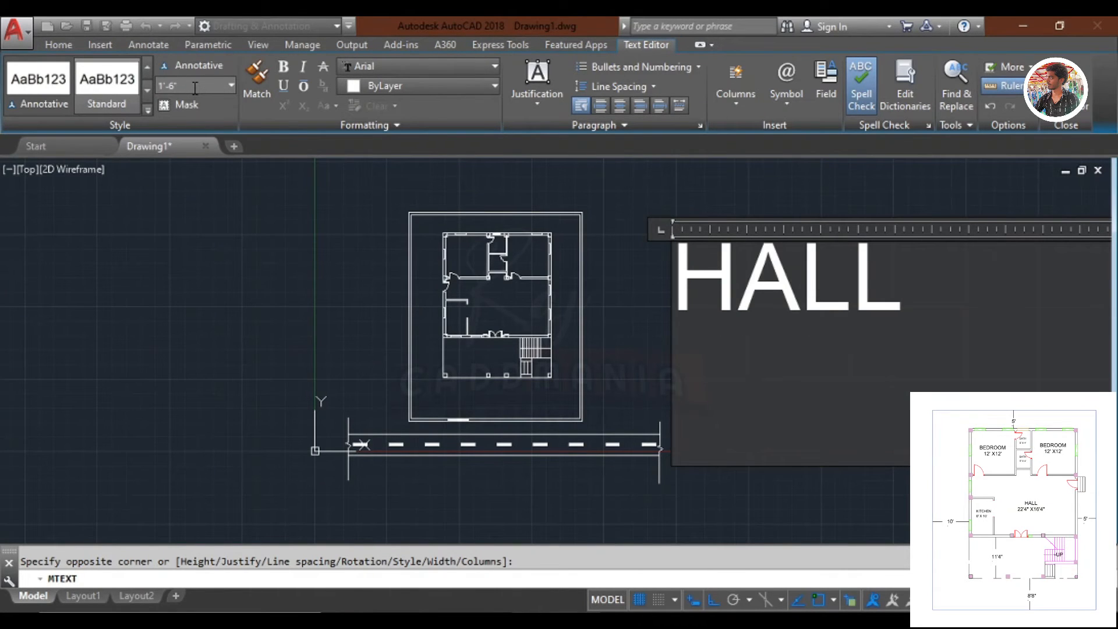
key(BackSpace)
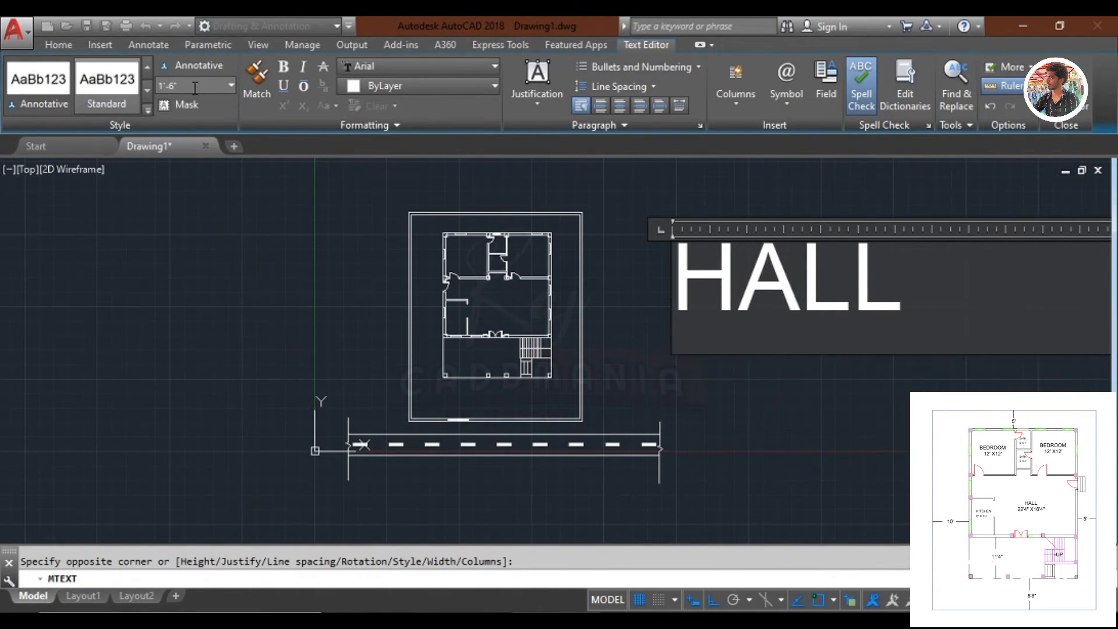
click(853, 428)
Narrow the text frame of the HALL label to fit closer to the word.
scroll(679, 239, up, 5)
scroll(975, 296, down, 4)
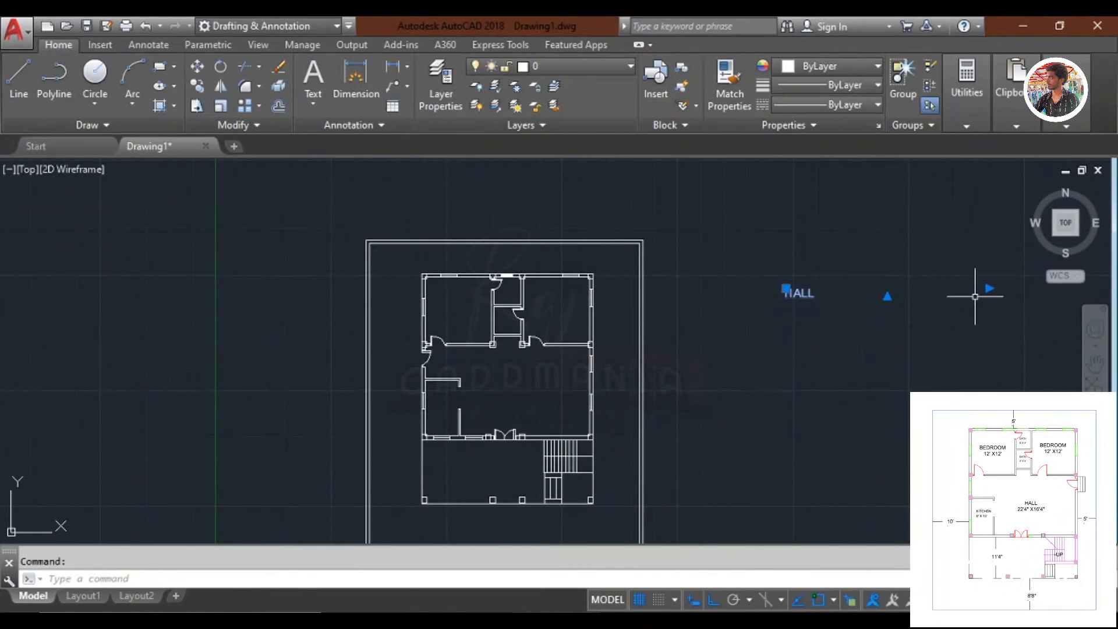
scroll(861, 282, up, 3)
scroll(931, 297, down, 3)
click(1055, 303)
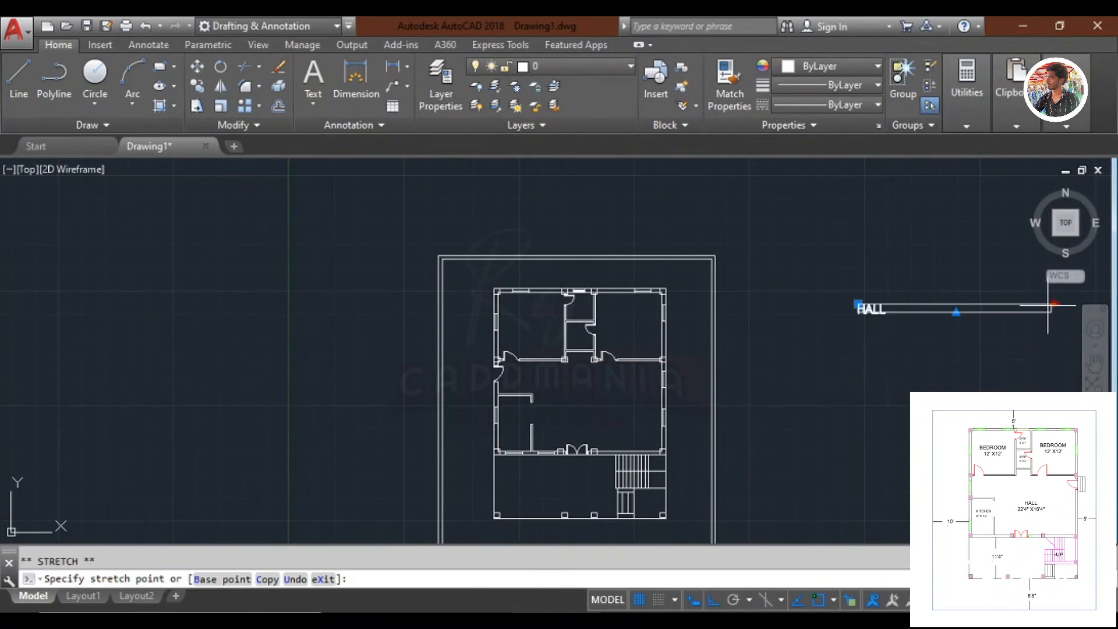
click(908, 307)
key(Escape)
Copy the HALL label into the middle of the hall.
scroll(907, 307, up, 3)
click(885, 353)
click(833, 257)
scroll(856, 245, down, 3)
text(CO)
key(Return)
click(838, 282)
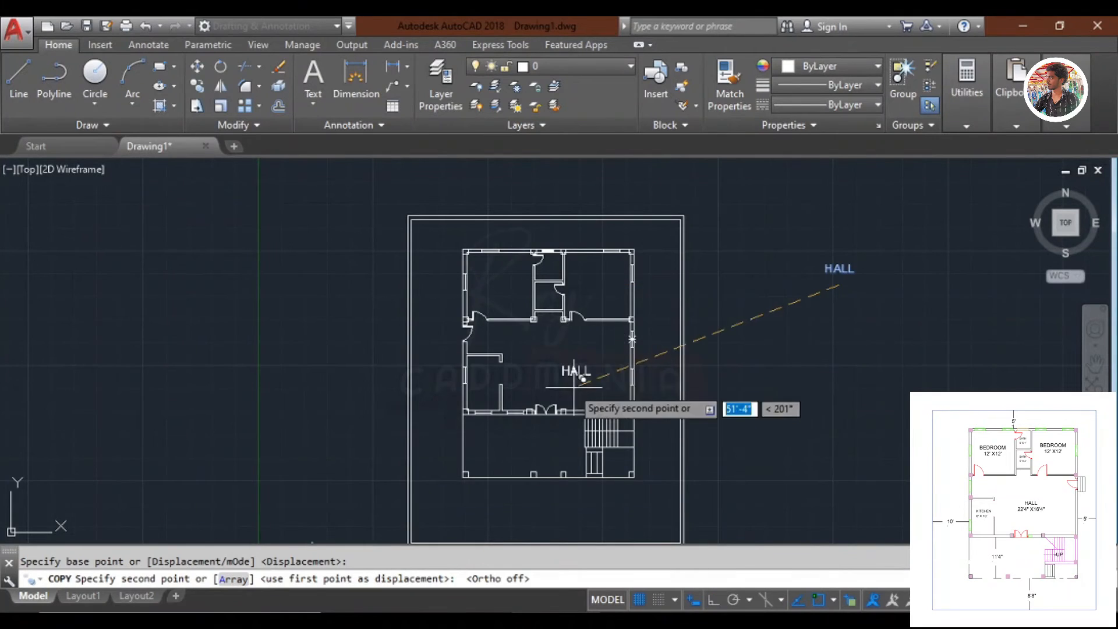
scroll(576, 370, up, 2)
click(576, 351)
scroll(670, 309, down, 3)
key(Escape)
scroll(711, 294, up, 3)
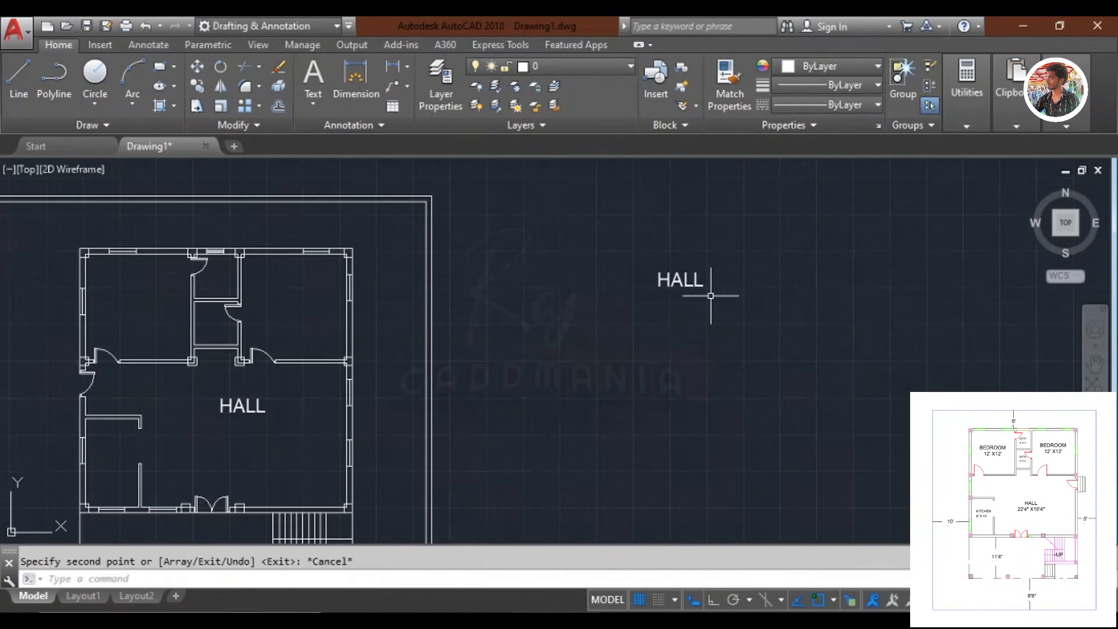
Change the spare label outside the plot to BEDROOM 12' X 12' and copy it into both bedrooms.
double_click(681, 281)
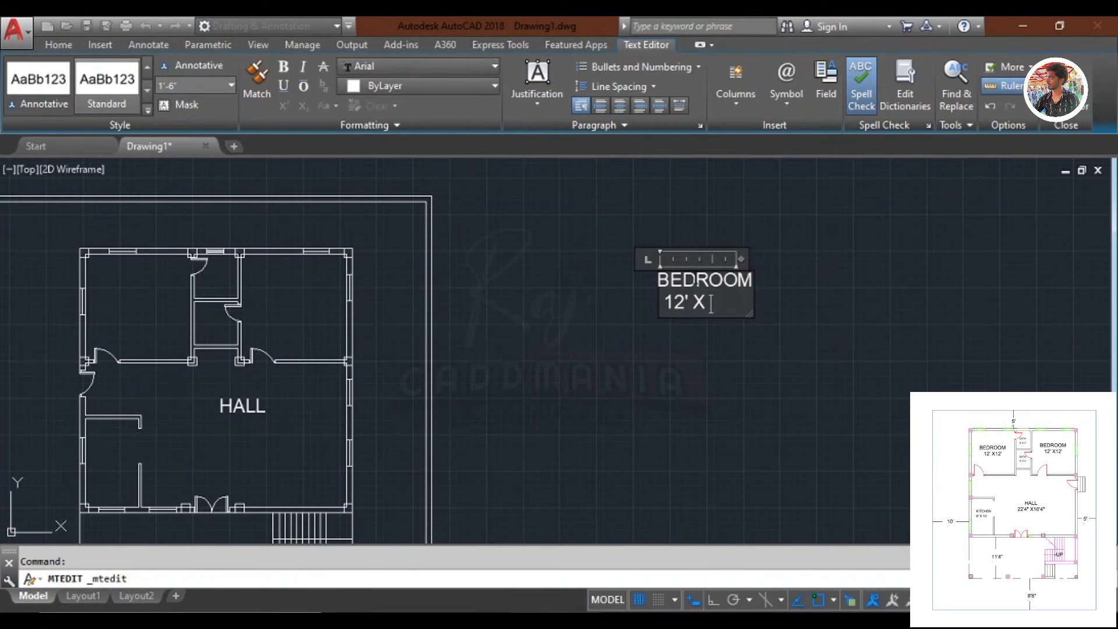
click(871, 357)
click(728, 280)
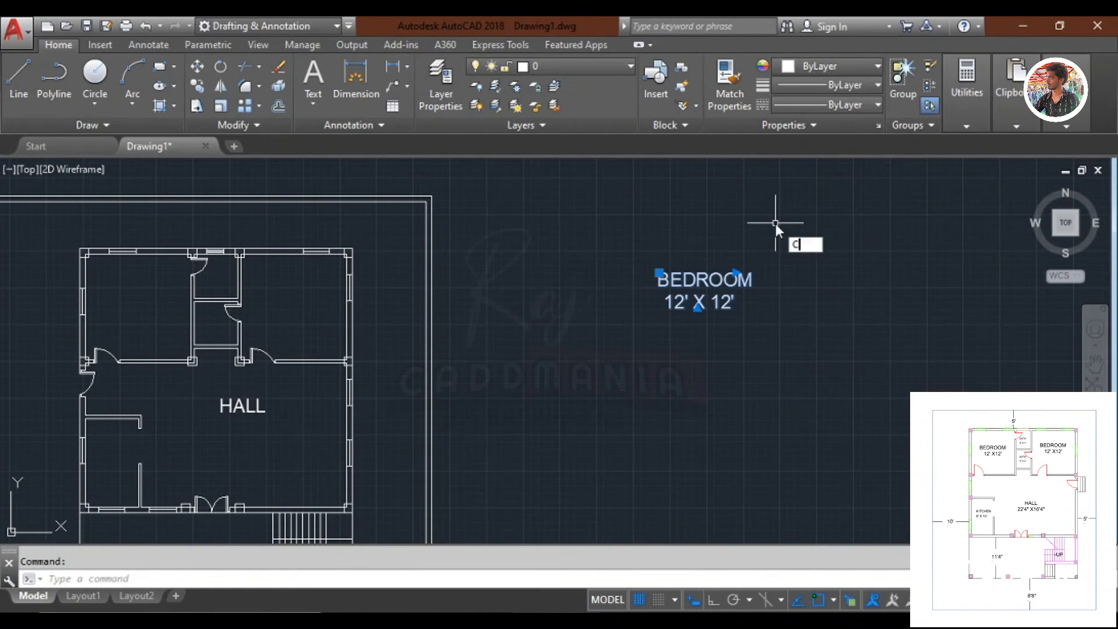
text(o)
key(Return)
click(663, 302)
scroll(247, 310, up, 2)
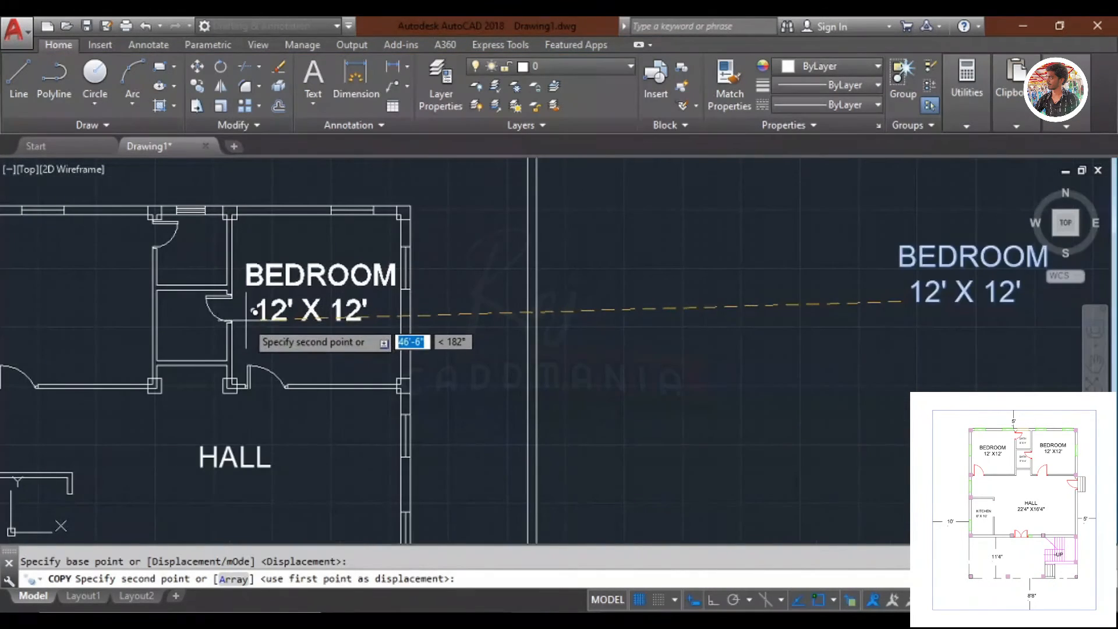
click(253, 312)
scroll(252, 312, down, 2)
scroll(253, 318, down, 2)
click(249, 326)
scroll(399, 281, down, 4)
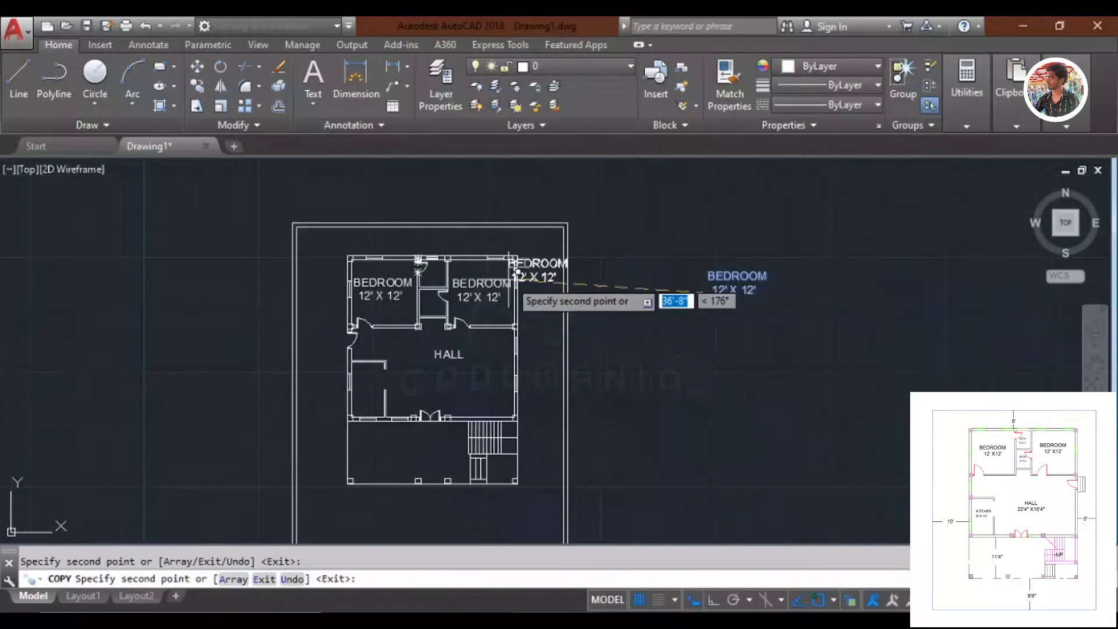
key(Escape)
Change the spare BEDROOM label outside the plot to BATH 5' X 5'.
scroll(840, 311, up, 2)
double_click(716, 272)
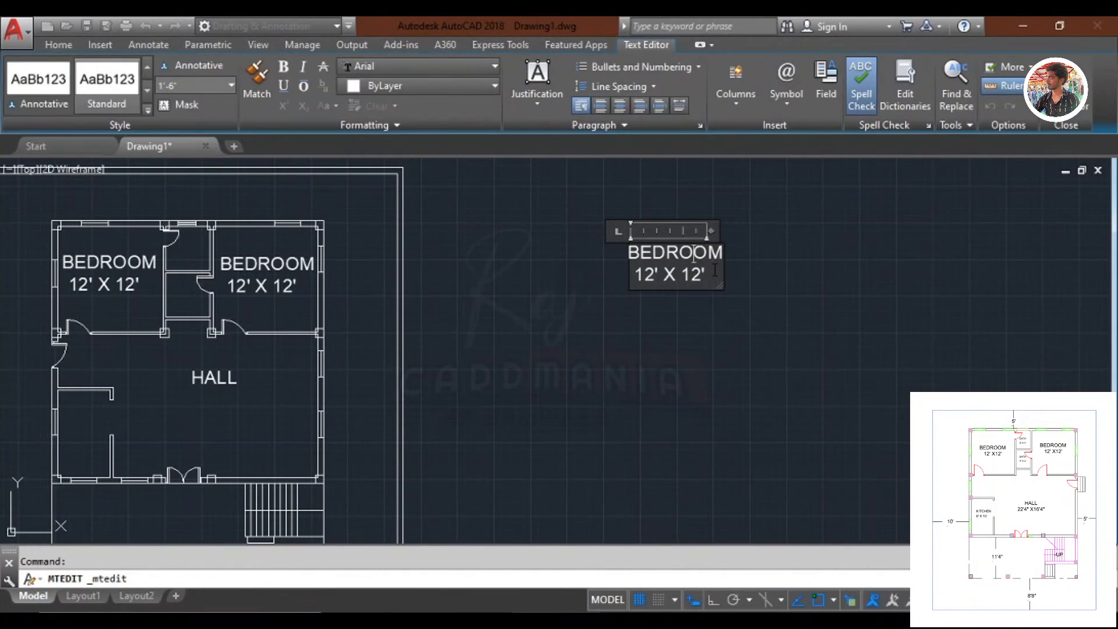
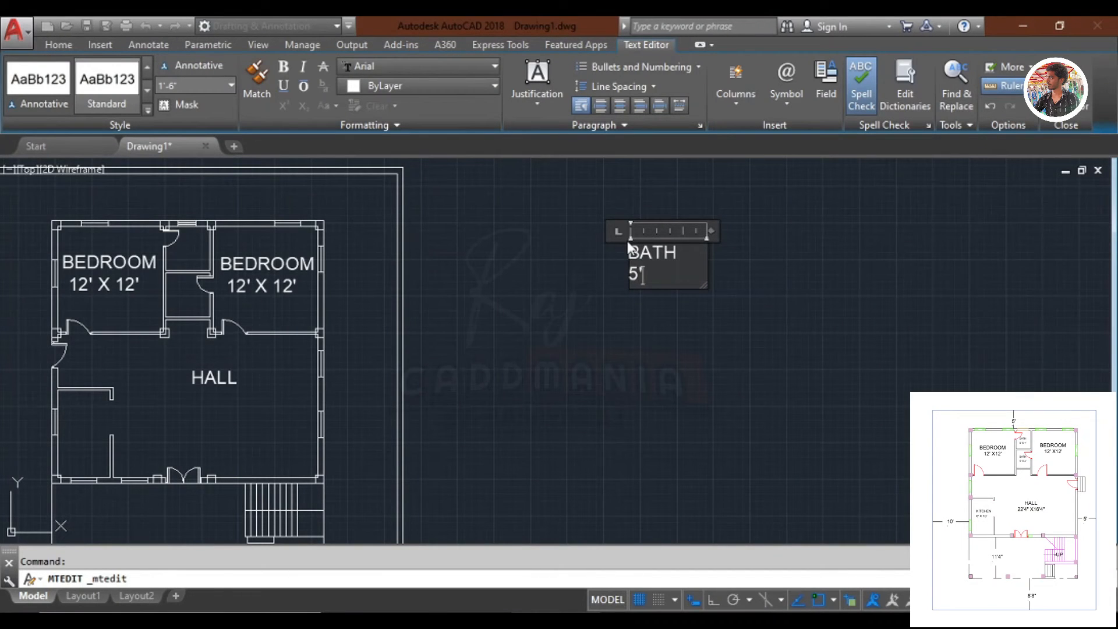
click(698, 280)
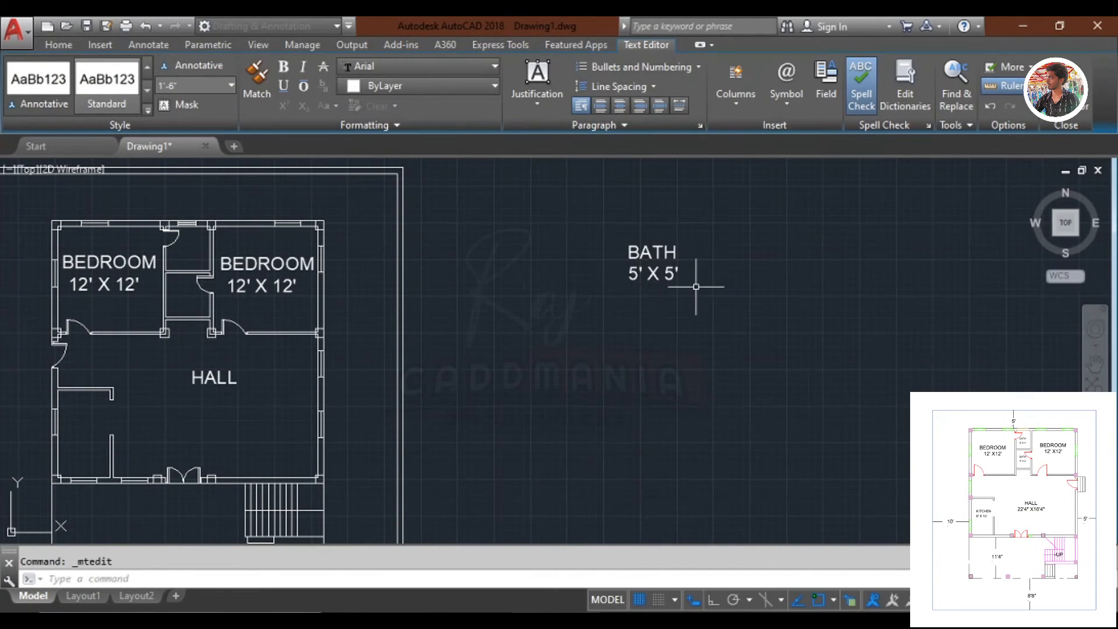
scroll(651, 246, up, 2)
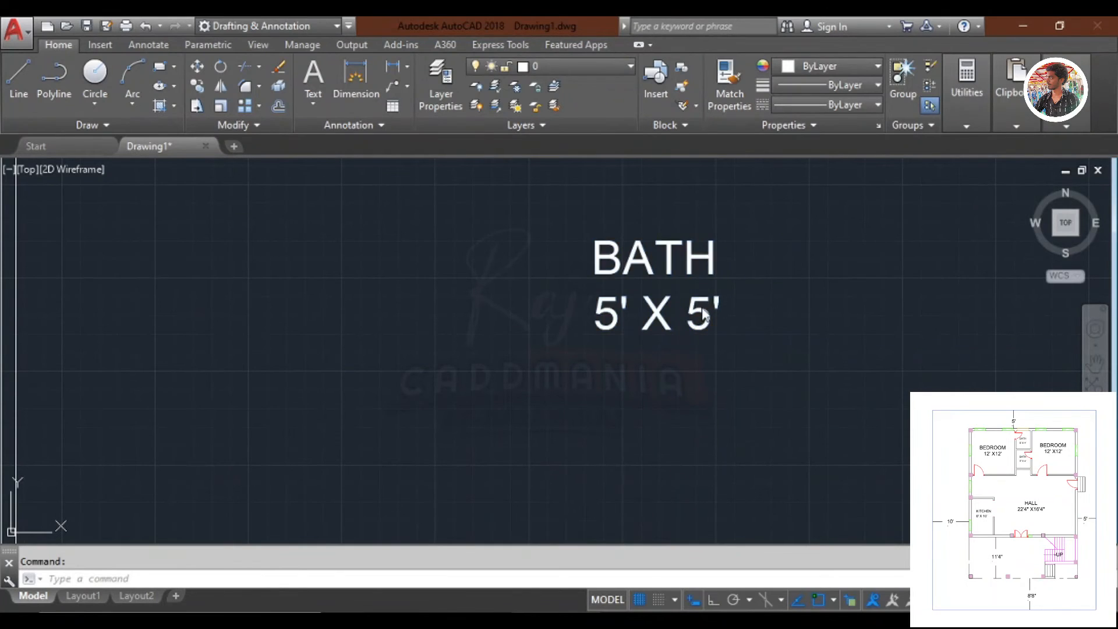
Set the text height of the whole BATH label to 1'.
double_click(705, 314)
drag(721, 319, 662, 266)
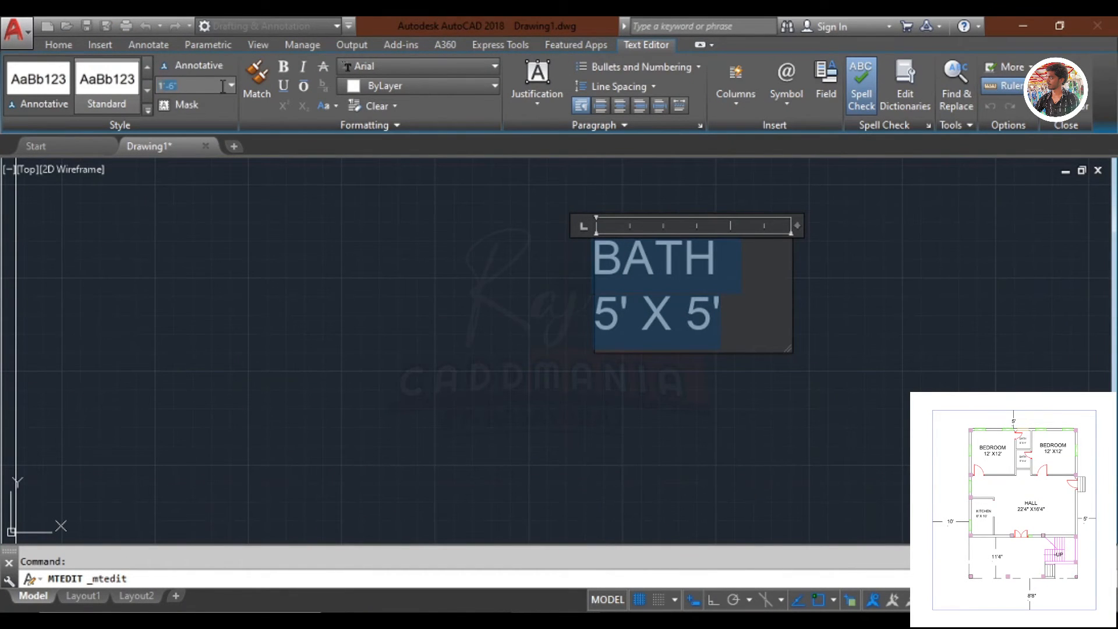
key(Return)
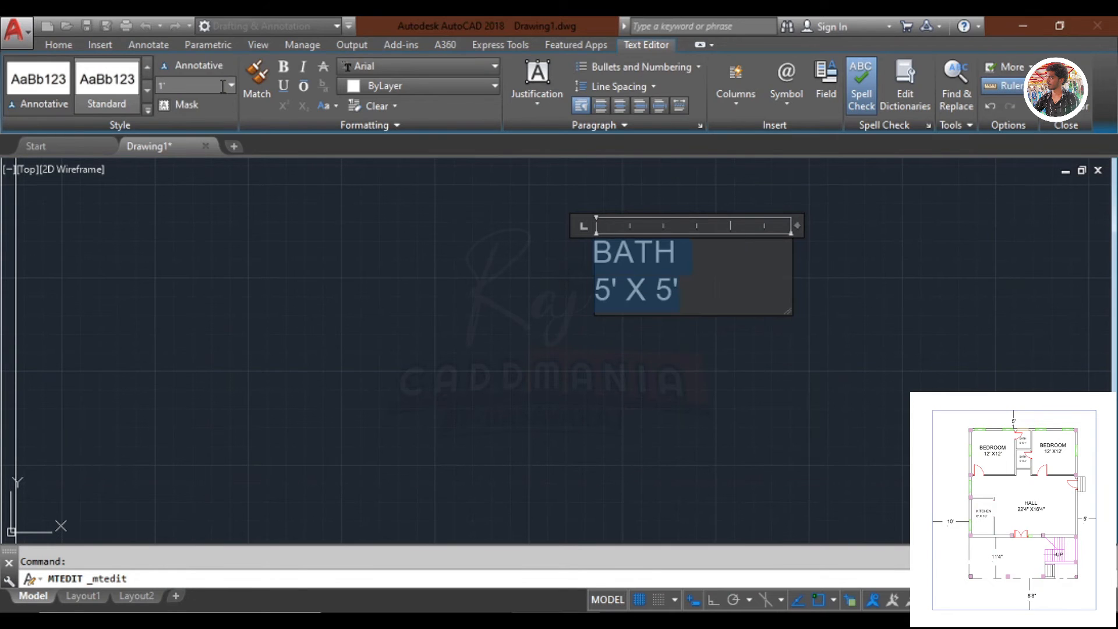
click(381, 286)
Copy the BATH label into the upper and lower bathrooms between the bedrooms.
scroll(386, 299, down, 4)
middle_drag(386, 298, 500, 340)
click(626, 355)
click(597, 325)
text(CO)
key(Return)
scroll(614, 350, up, 4)
click(532, 324)
scroll(628, 259, down, 8)
scroll(422, 245, up, 2)
scroll(432, 256, up, 8)
click(426, 303)
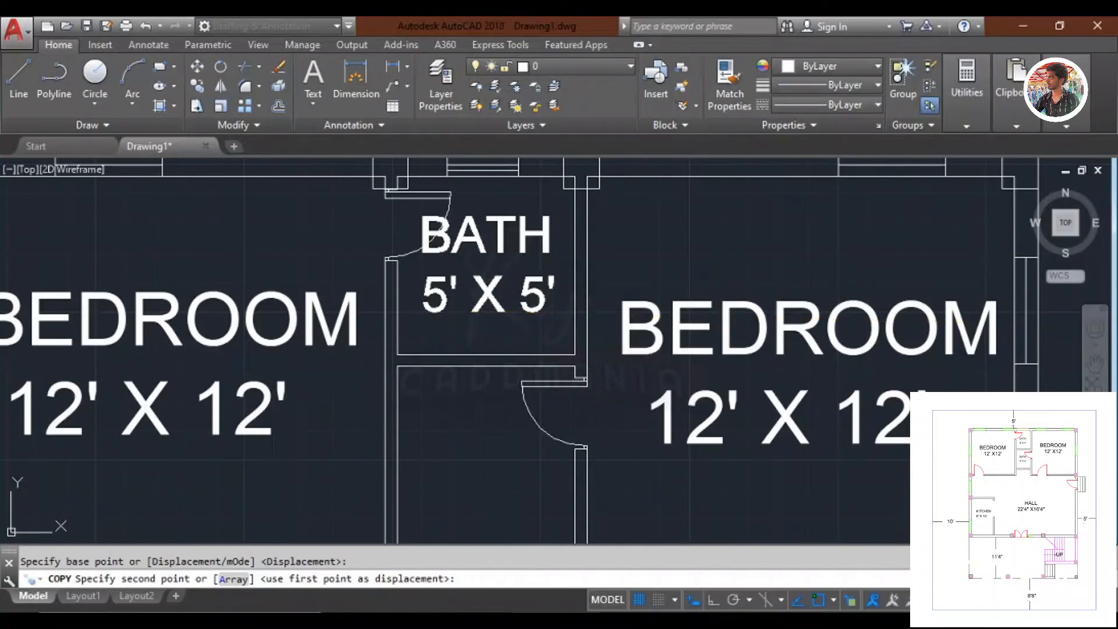
scroll(424, 360, down, 4)
scroll(425, 359, up, 3)
click(425, 385)
scroll(426, 386, down, 5)
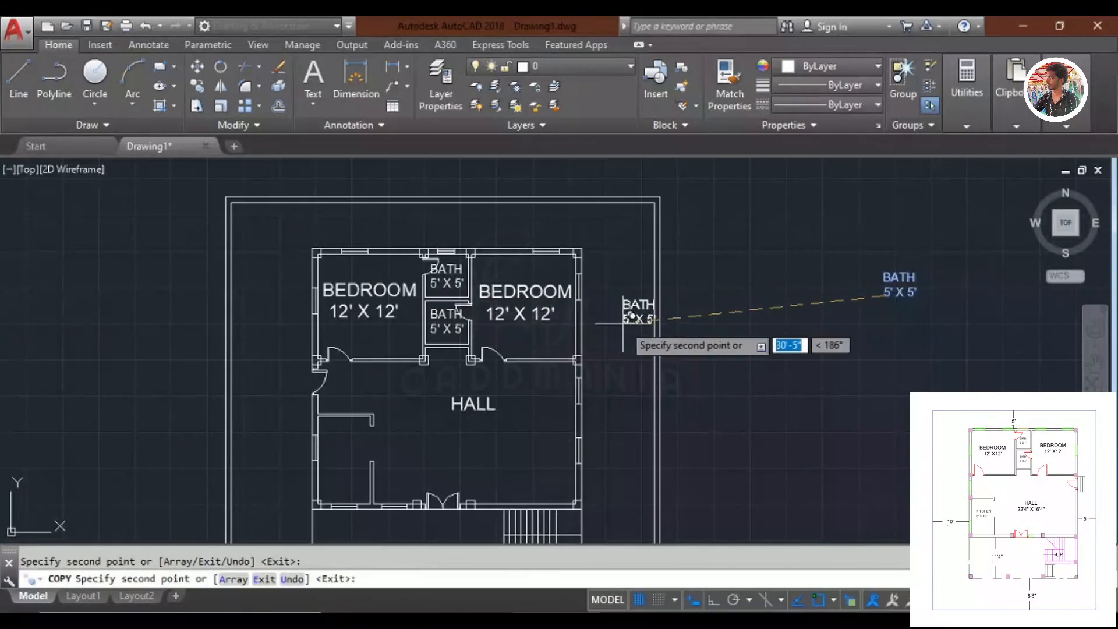
key(Escape)
Change the spare BATH label outside the plot to KITCHEN 6' X 10'.
middle_drag(915, 302, 871, 284)
double_click(871, 272)
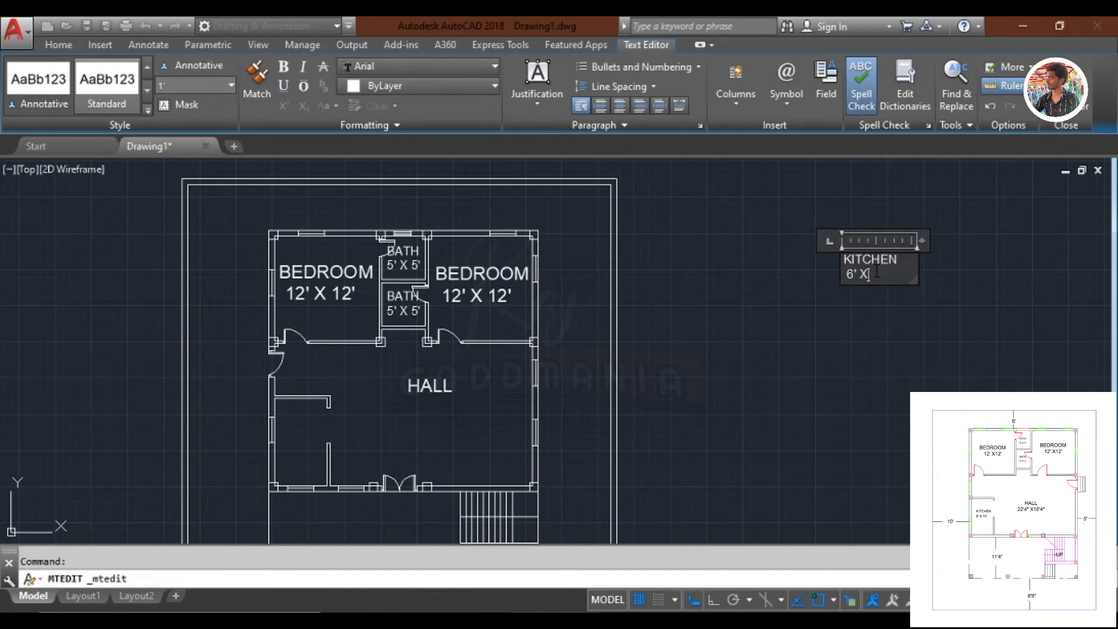
click(913, 300)
Copy the KITCHEN 6' X 10' label from outside the plot into the kitchen.
text(CO)
key(Return)
scroll(845, 275, up, 2)
click(844, 280)
scroll(818, 254, down, 6)
scroll(607, 321, up, 10)
scroll(619, 319, down, 3)
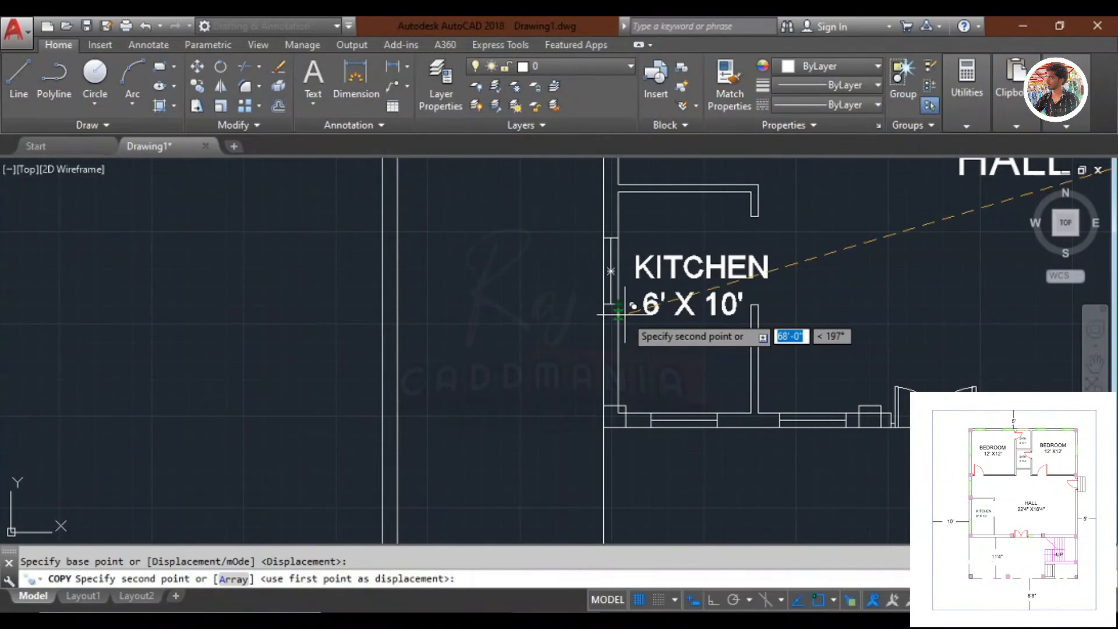
scroll(605, 334, up, 3)
scroll(606, 340, down, 6)
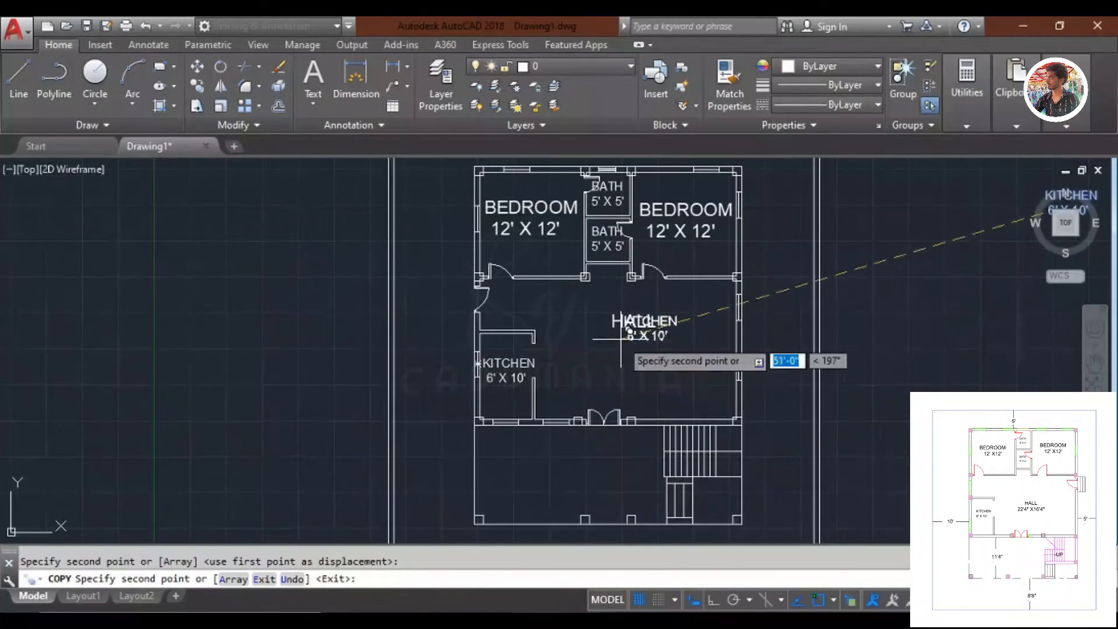
key(Escape)
middle_drag(645, 335, 639, 328)
Measure the hall's width from the kitchen wall and its depth between the front and bedroom walls.
scroll(532, 305, up, 5)
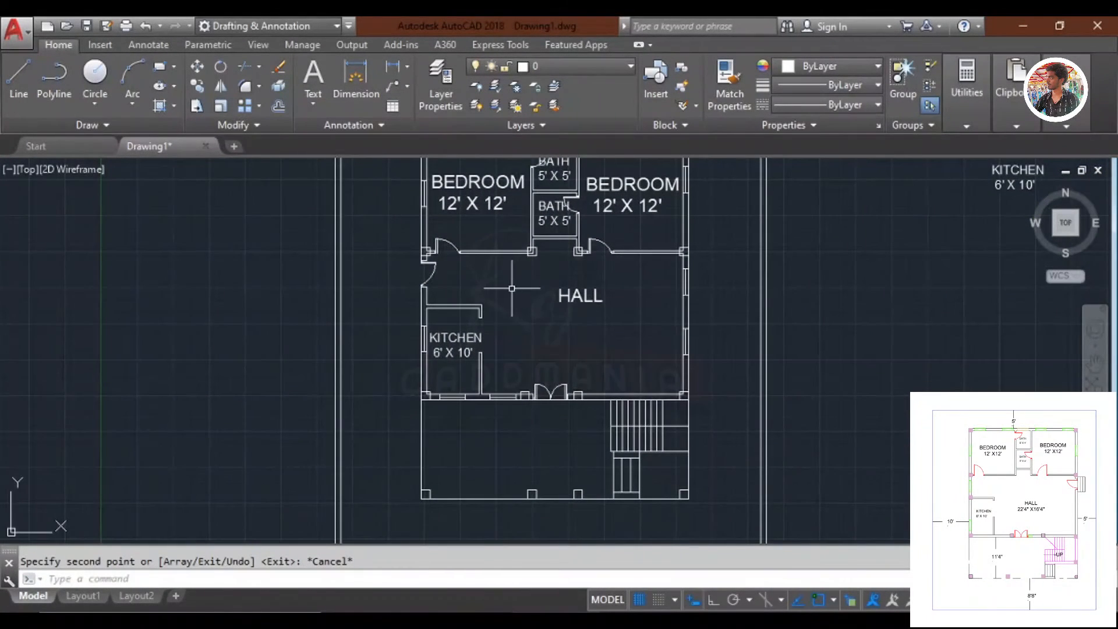
text(DIST)
key(Return)
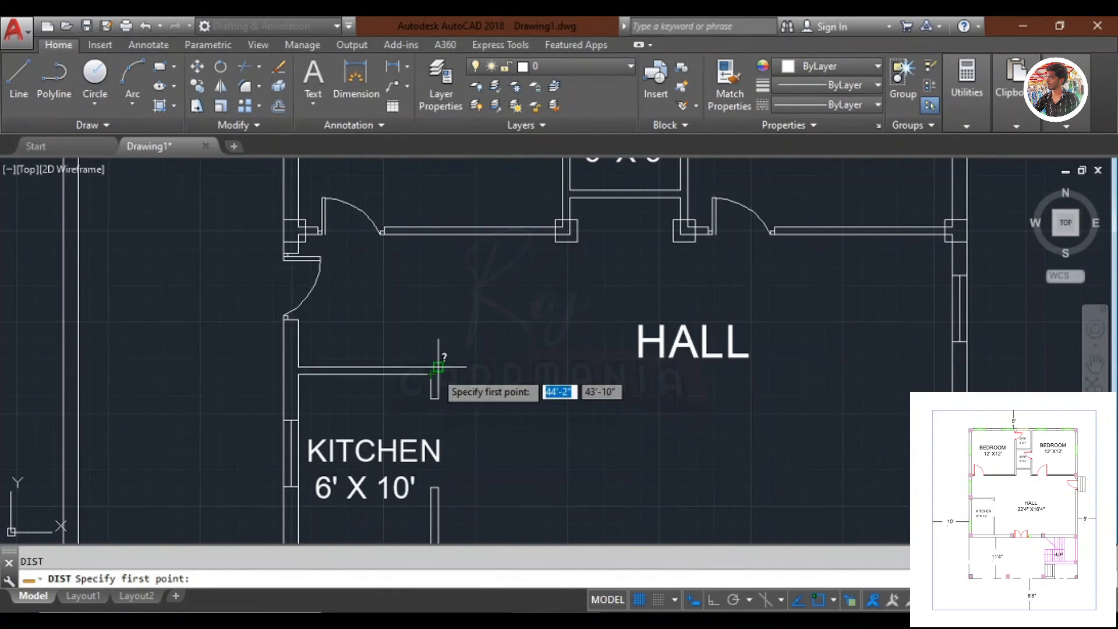
click(438, 367)
scroll(936, 362, up, 2)
key(Escape)
scroll(955, 369, down, 3)
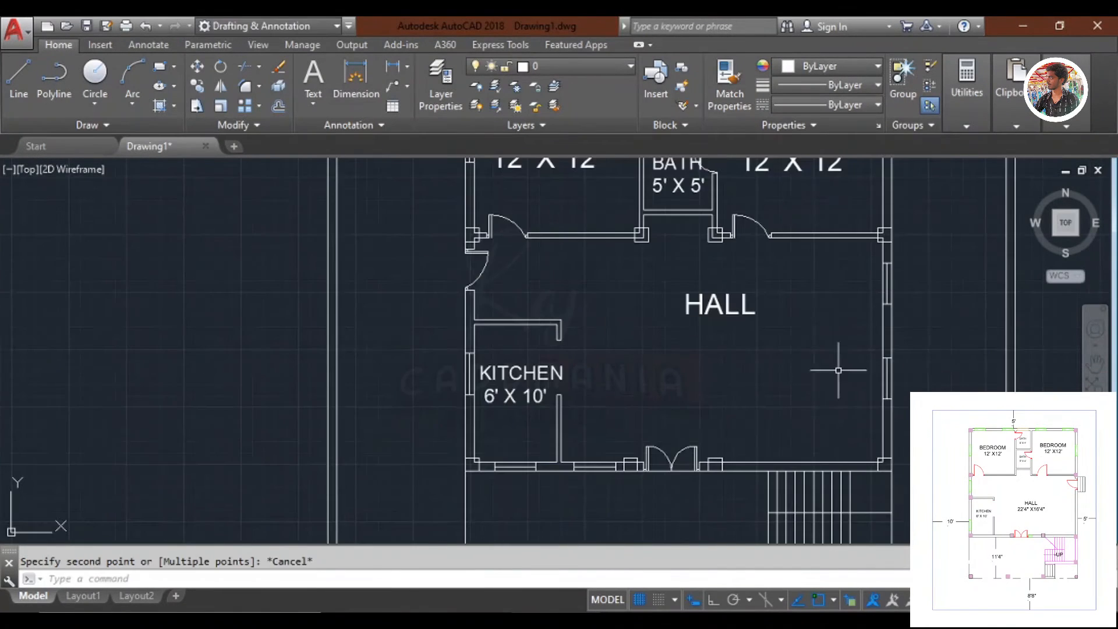
key(Return)
scroll(844, 369, up, 1)
click(862, 457)
scroll(836, 297, up, 2)
click(836, 298)
key(Escape)
Change the spare KITCHEN label outside the plot to 23'4" X 16'4".
scroll(792, 309, down, 3)
scroll(899, 254, up, 5)
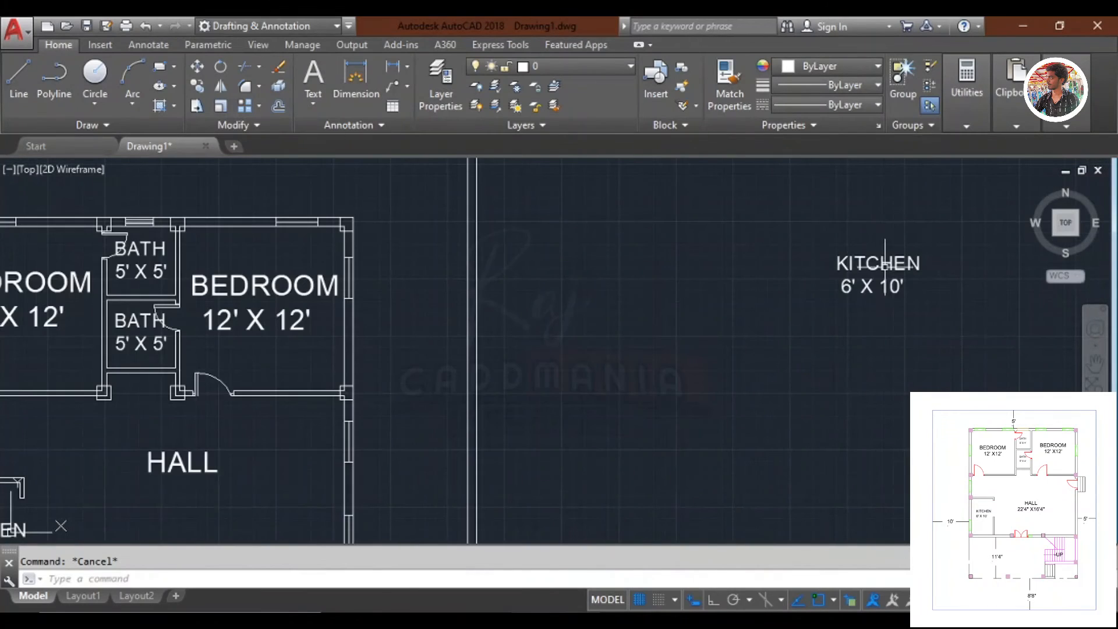
double_click(907, 265)
key(Delete)
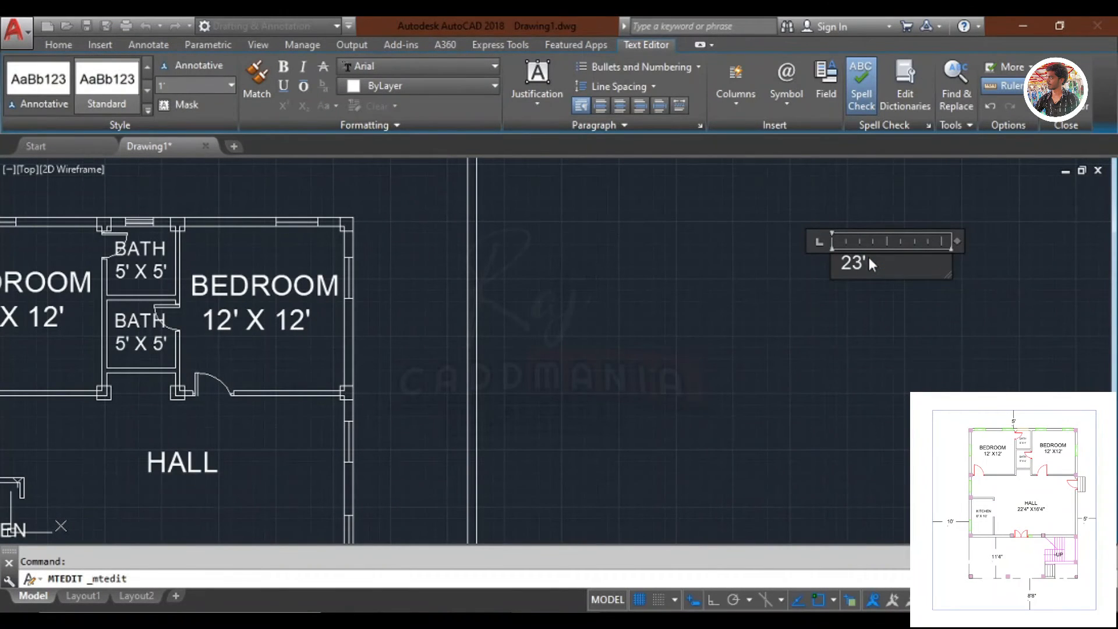
text(23'4" X 16'4")
click(968, 316)
Copy the 23'4" X 16'4" text to just below the HALL label.
click(898, 257)
click(820, 244)
text(co)
key(Return)
click(827, 261)
scroll(550, 378, down, 5)
scroll(565, 336, up, 5)
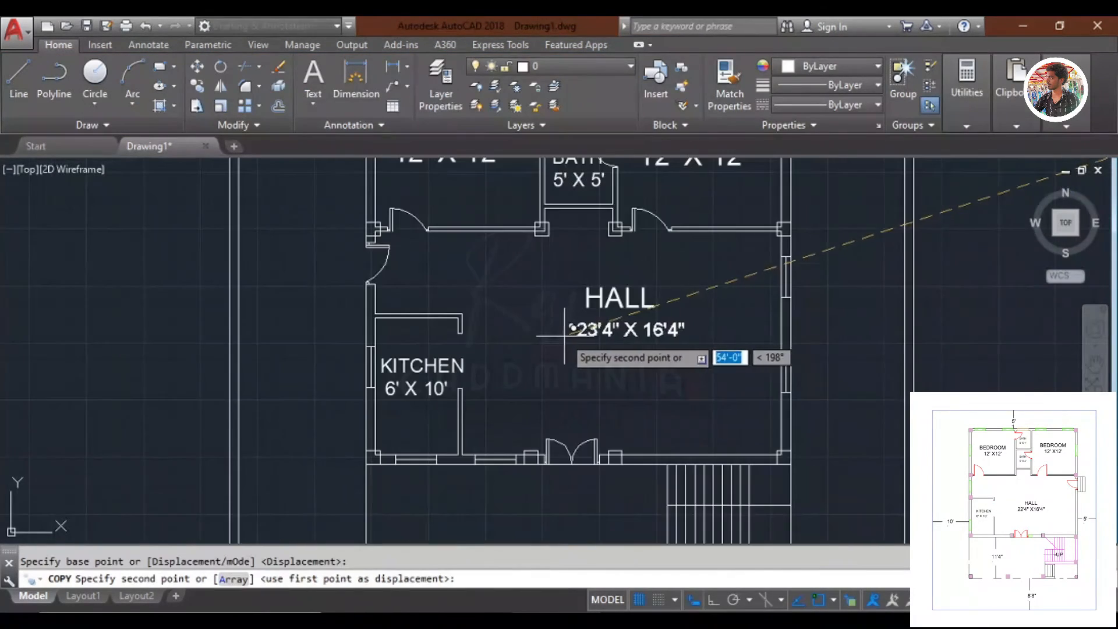
click(566, 331)
scroll(600, 302, down, 4)
key(Escape)
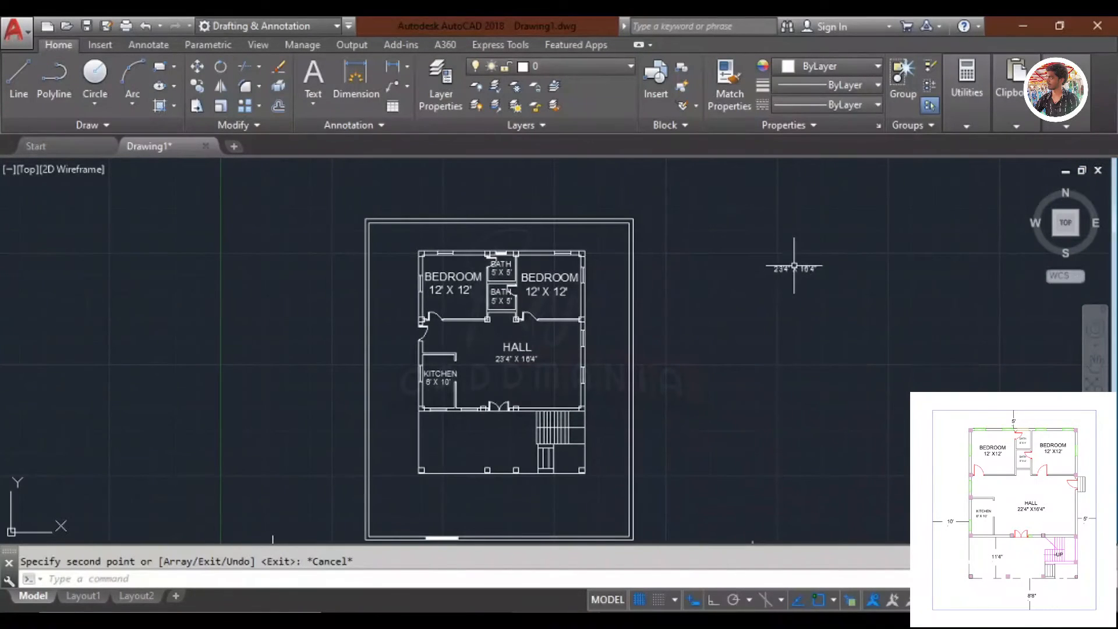
Change the spare hall-size text outside the plot to VERANDAH 11'6" LONG on two lines.
scroll(805, 261, up, 3)
double_click(784, 269)
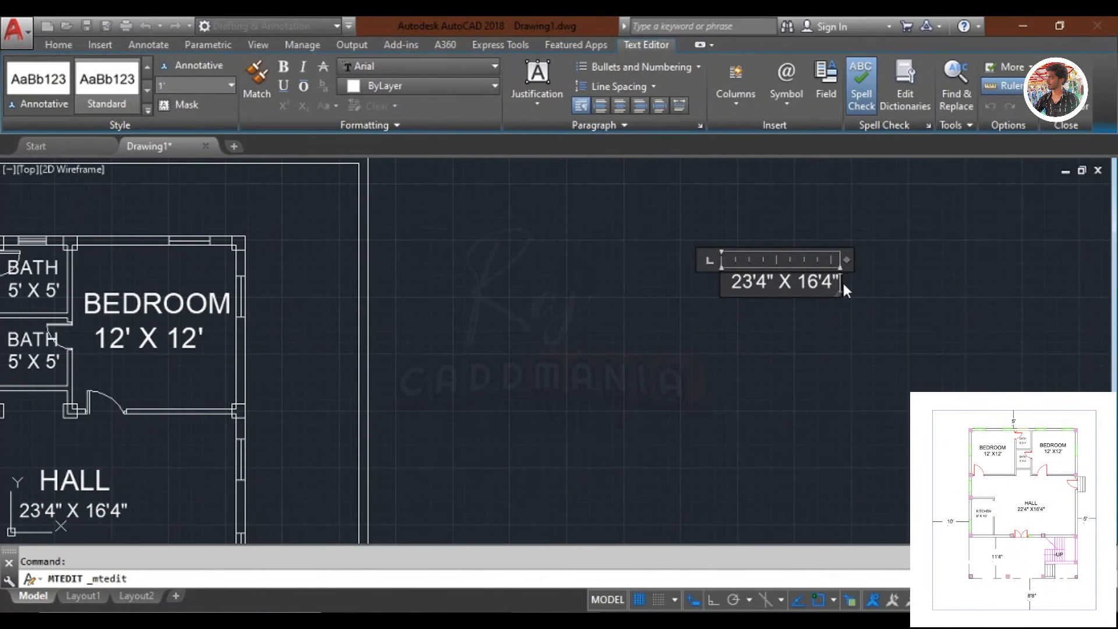
key(BackSpace)
key(BackSpace)
key(BackSpace)
key(BackSpace)
key(BackSpace)
key(BackSpace)
key(BackSpace)
key(BackSpace)
key(BackSpace)
key(BackSpace)
key(BackSpace)
key(BackSpace)
key(BackSpace)
text(VERANDAH)
key(Return)
text(11'6" LONG)
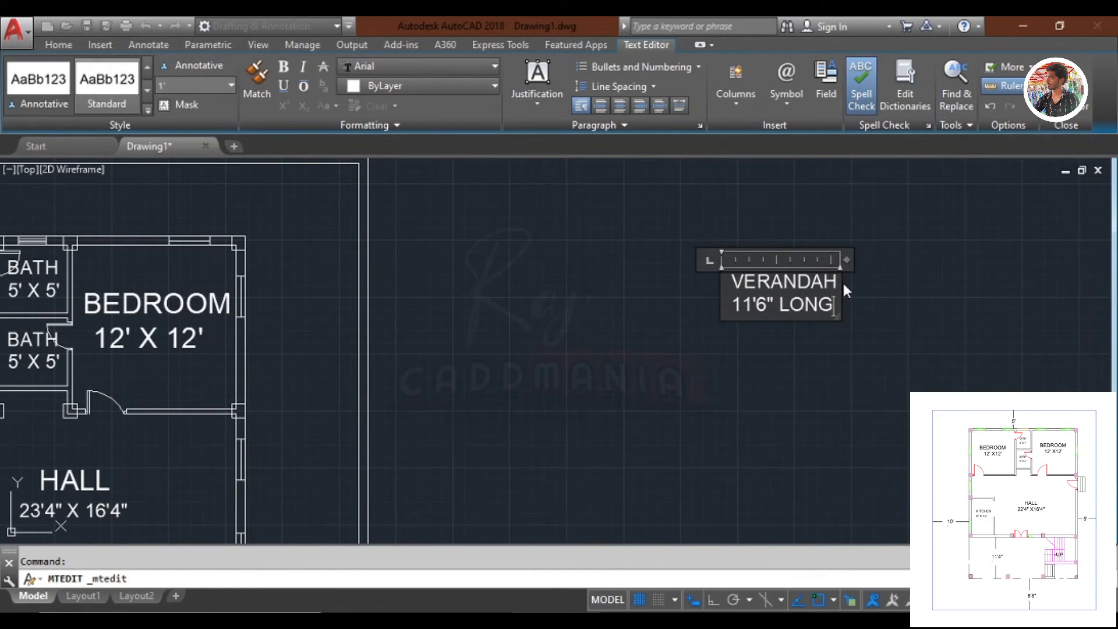
click(866, 309)
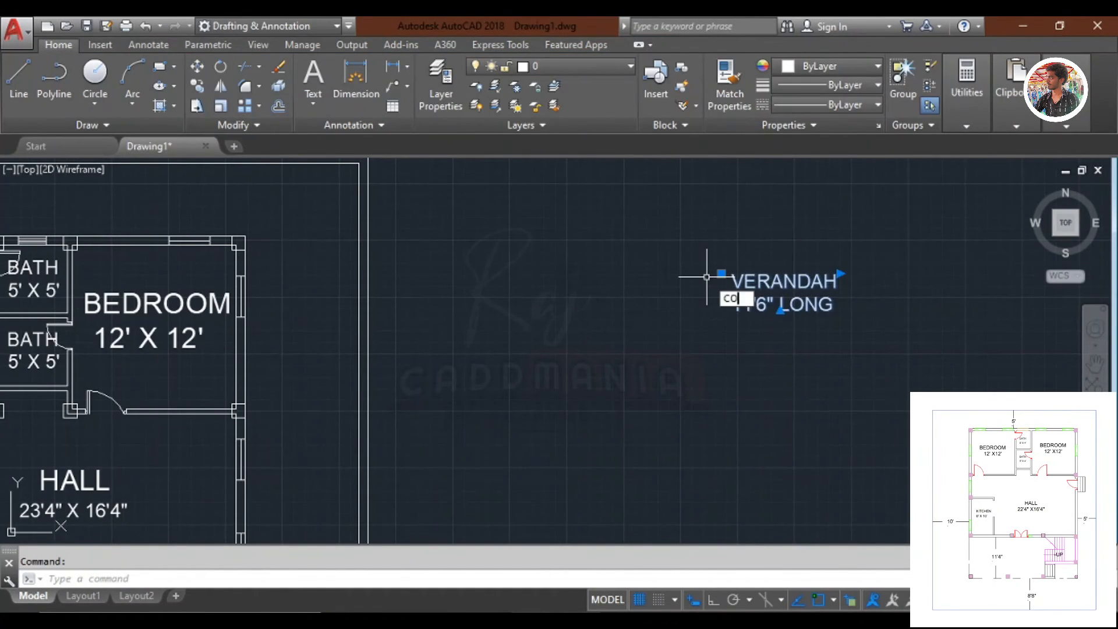
Copy the VERANDAH 11'6" LONG label into the open area in front of the kitchen and hall.
text(co)
key(Return)
click(721, 310)
scroll(736, 242, down, 3)
scroll(517, 389, up, 2)
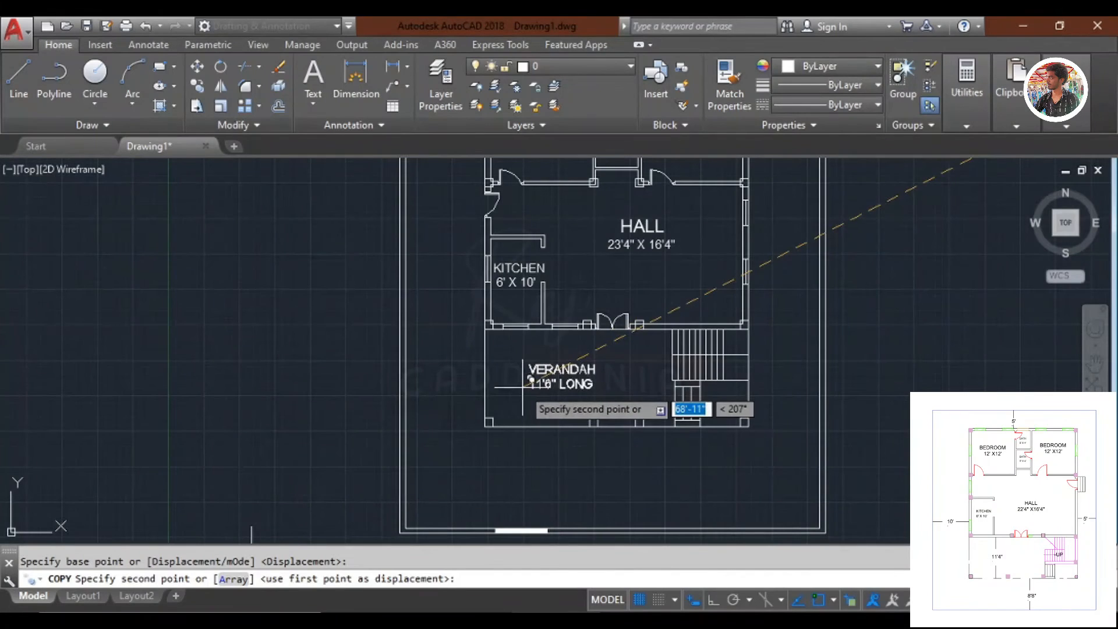
click(523, 387)
key(Escape)
scroll(601, 284, down, 2)
Change the spare VERANDAH label outside the plot to UP.
middle_drag(894, 194, 811, 245)
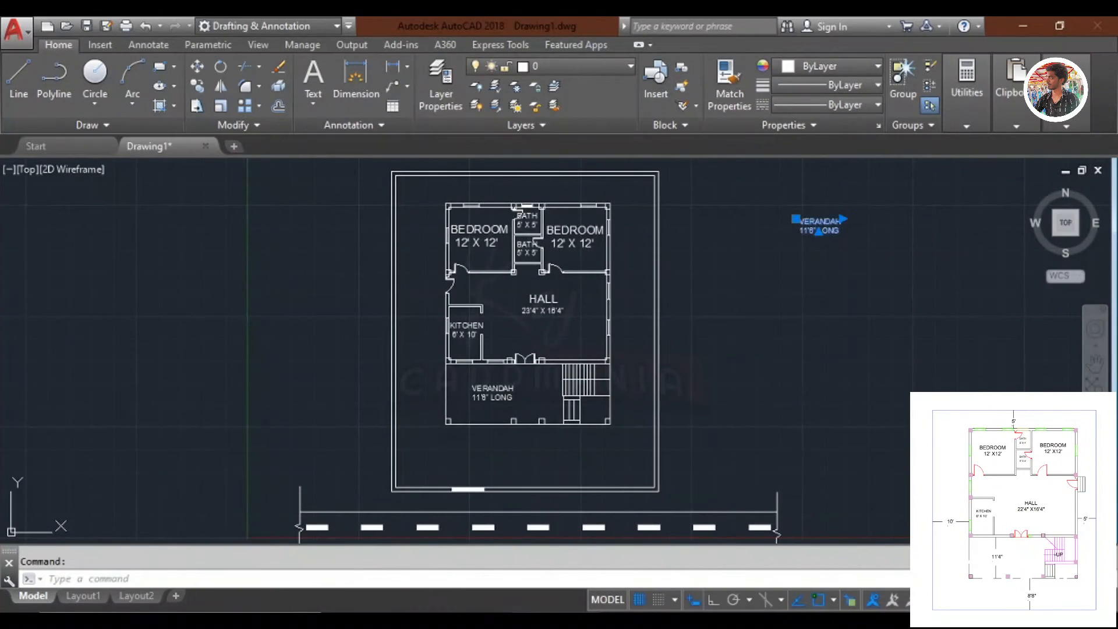
double_click(820, 227)
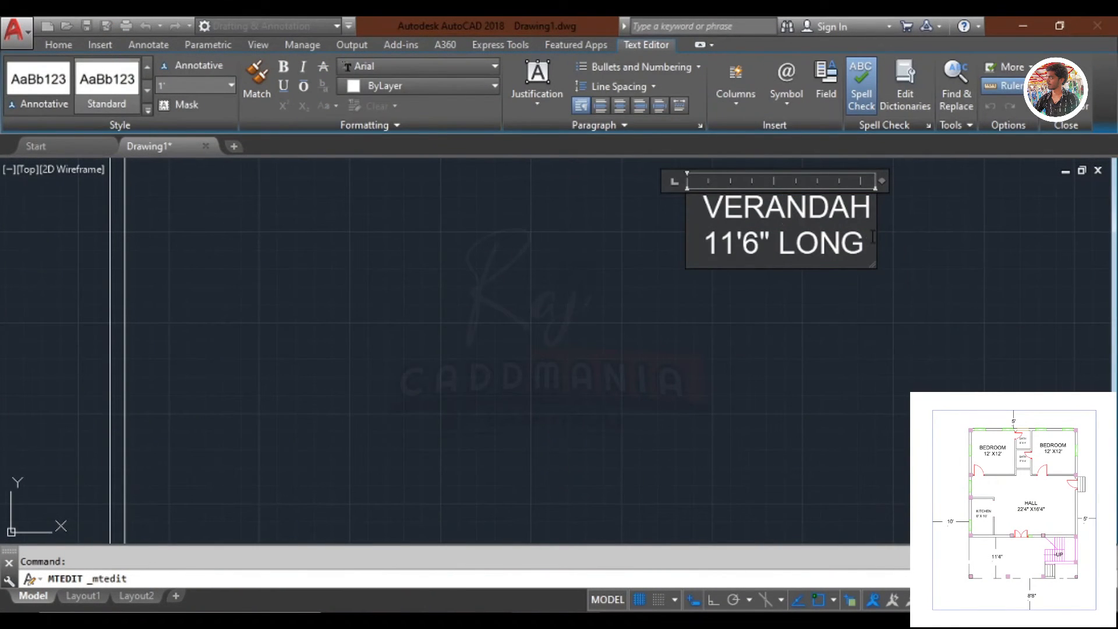
key(BackSpace)
key(BackSpace)
key(BackSpace)
key(BackSpace)
key(BackSpace)
key(BackSpace)
key(BackSpace)
key(BackSpace)
key(BackSpace)
key(BackSpace)
key(BackSpace)
key(BackSpace)
key(BackSpace)
key(BackSpace)
key(BackSpace)
key(BackSpace)
key(BackSpace)
key(BackSpace)
key(BackSpace)
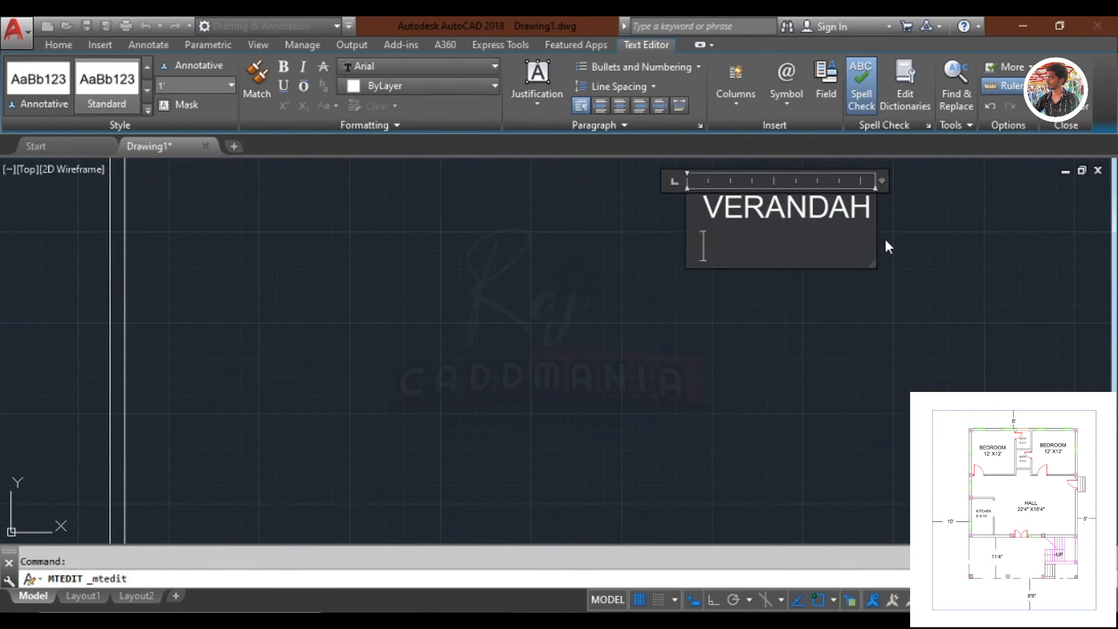
text(UP)
click(883, 256)
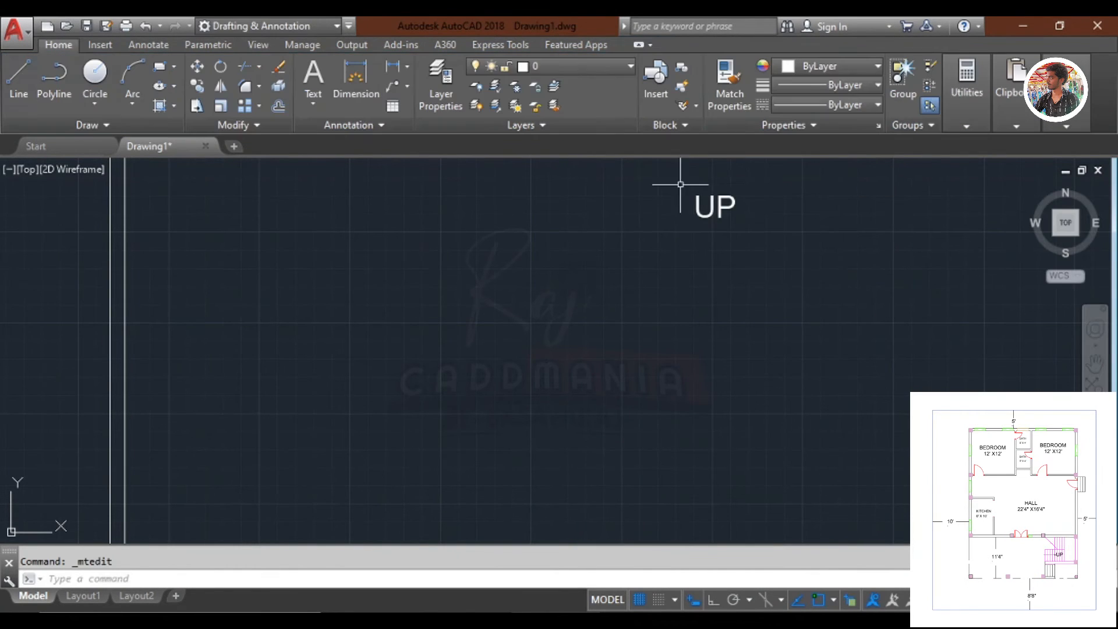
Copy the UP label onto the lower half of the staircase's horizontal flight.
text(co)
key(Return)
click(670, 194)
scroll(589, 246, down, 6)
scroll(370, 382, up, 6)
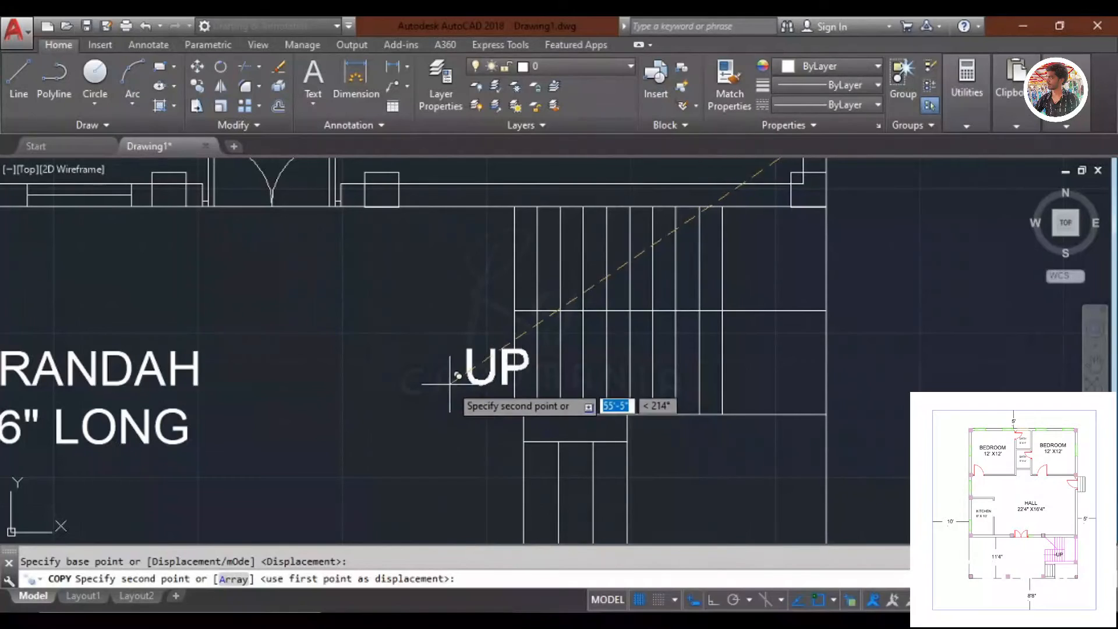
key(Return)
scroll(496, 339, down, 5)
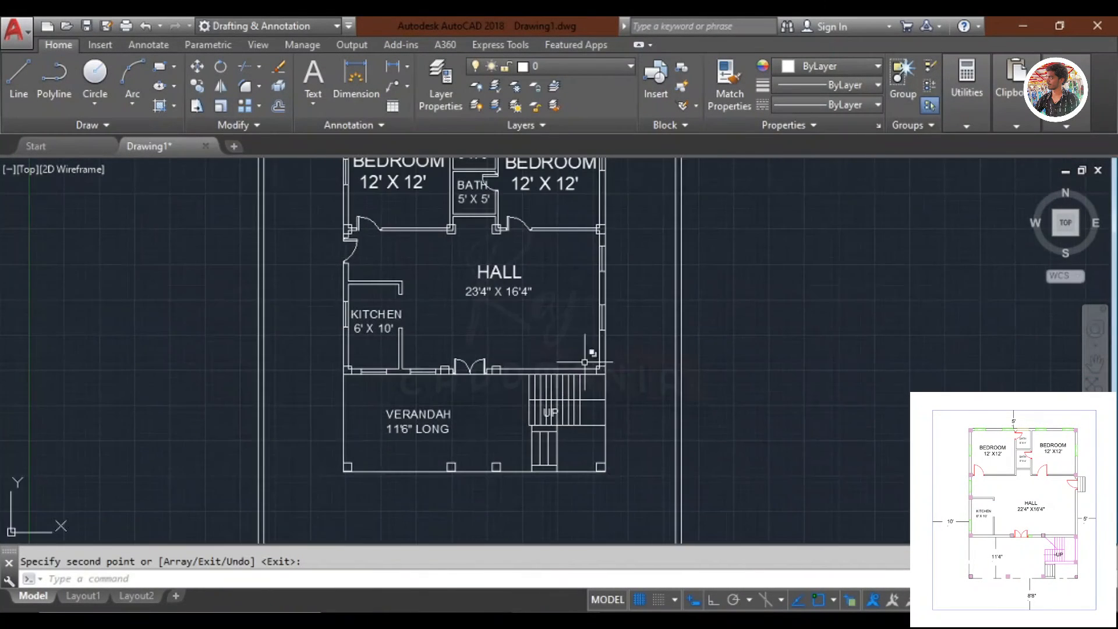
Draw a horizontal line with Ortho on from outside the stair flight to just before the UP label.
scroll(519, 443, up, 5)
text(l)
key(Return)
scroll(491, 398, up, 2)
click(463, 385)
scroll(516, 390, up, 4)
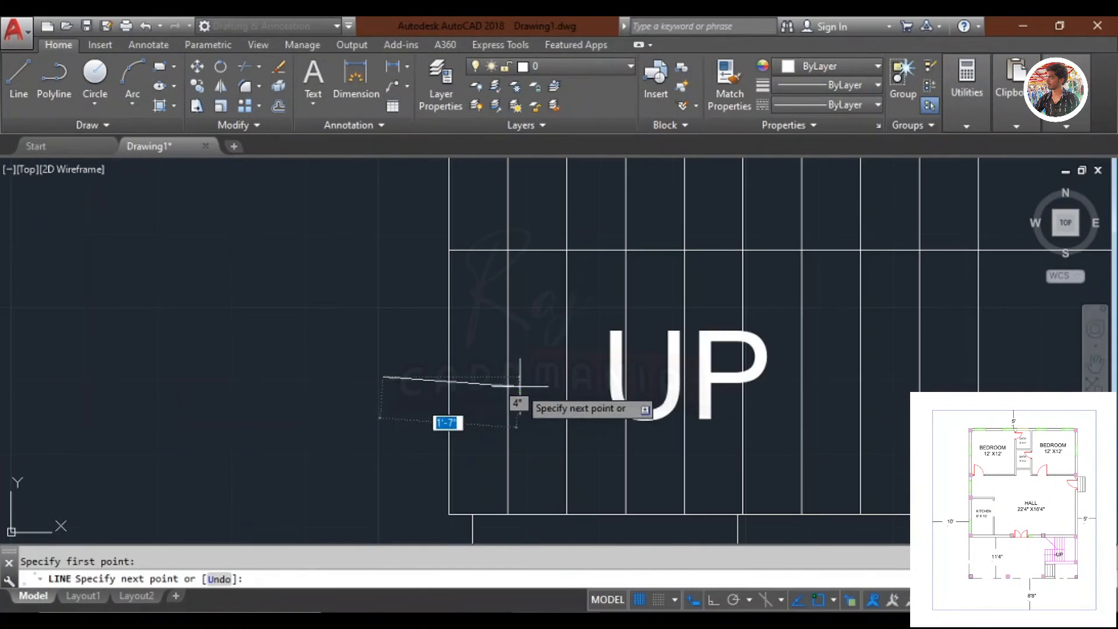
scroll(589, 379, up, 4)
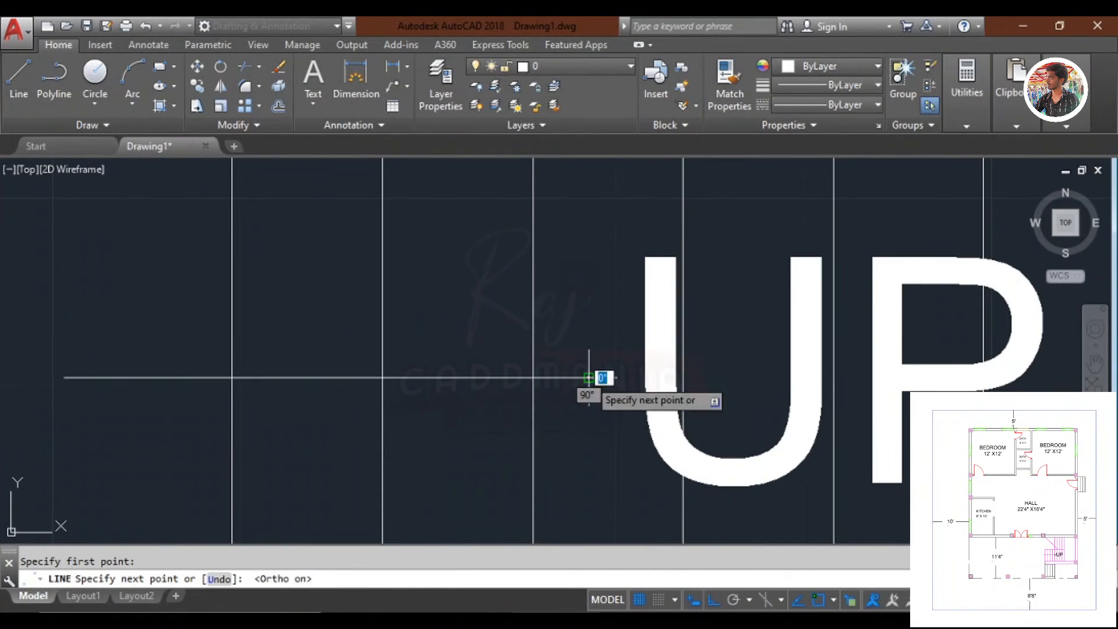
click(589, 377)
scroll(589, 377, down, 3)
key(Return)
Draw a horizontal line from just after the UP label across the remaining treads toward the landing.
key(Return)
scroll(748, 374, up, 2)
scroll(752, 369, down, 2)
click(745, 369)
middle_drag(753, 369, 704, 377)
scroll(801, 377, up, 2)
click(792, 377)
key(Return)
Add two short slanted lines at the landing end of the stair line to form an arrowhead.
key(Return)
click(791, 378)
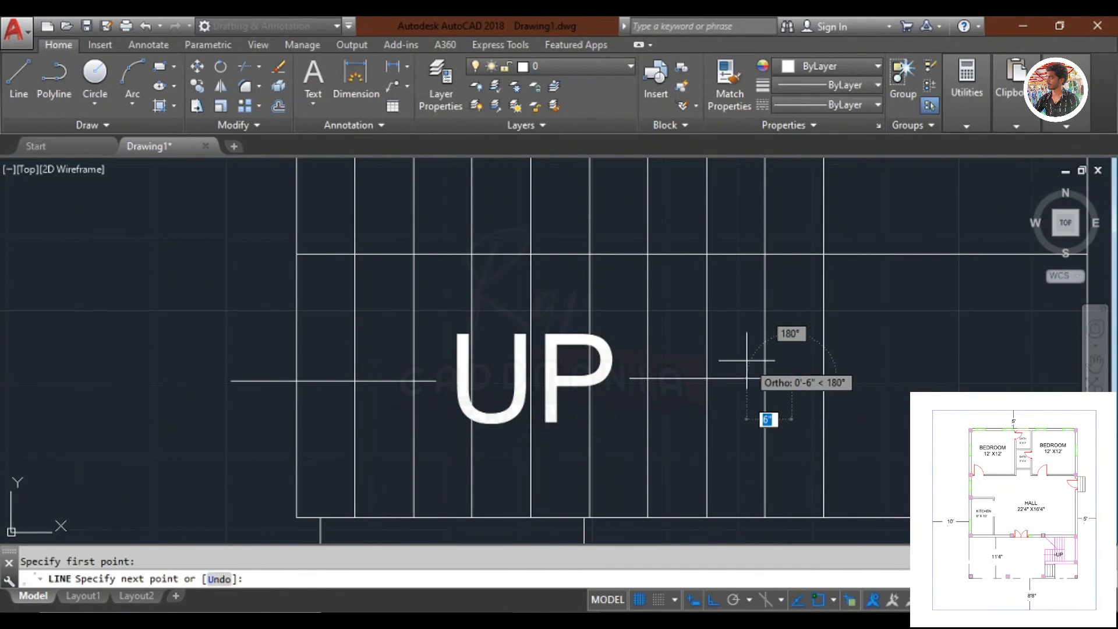
click(762, 363)
key(Return)
key(Return)
click(791, 377)
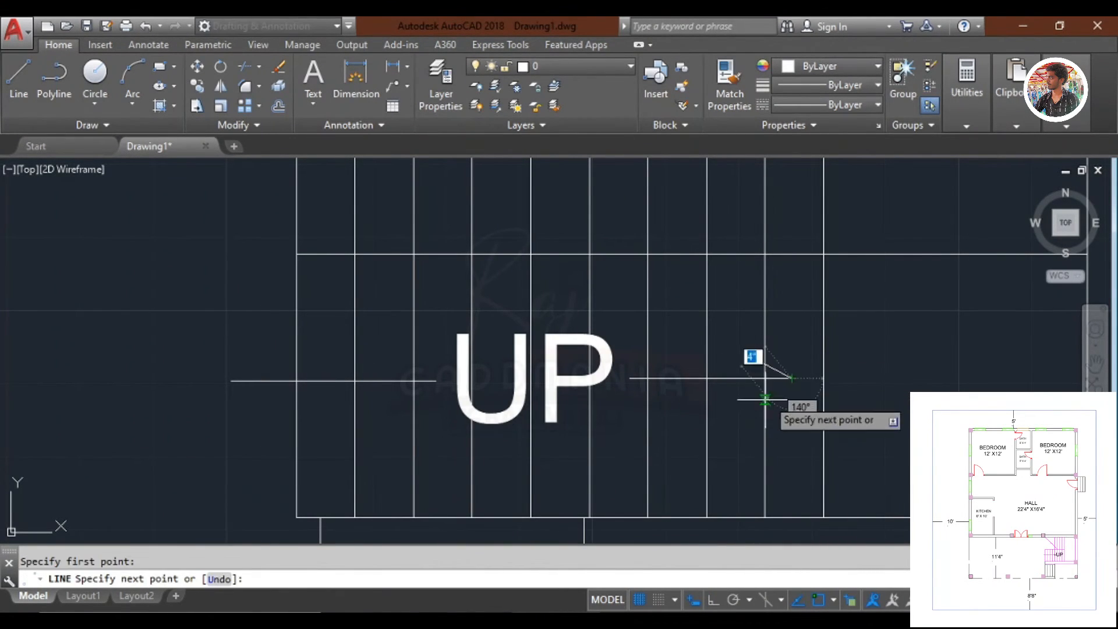
click(754, 401)
key(Return)
scroll(754, 396, down, 5)
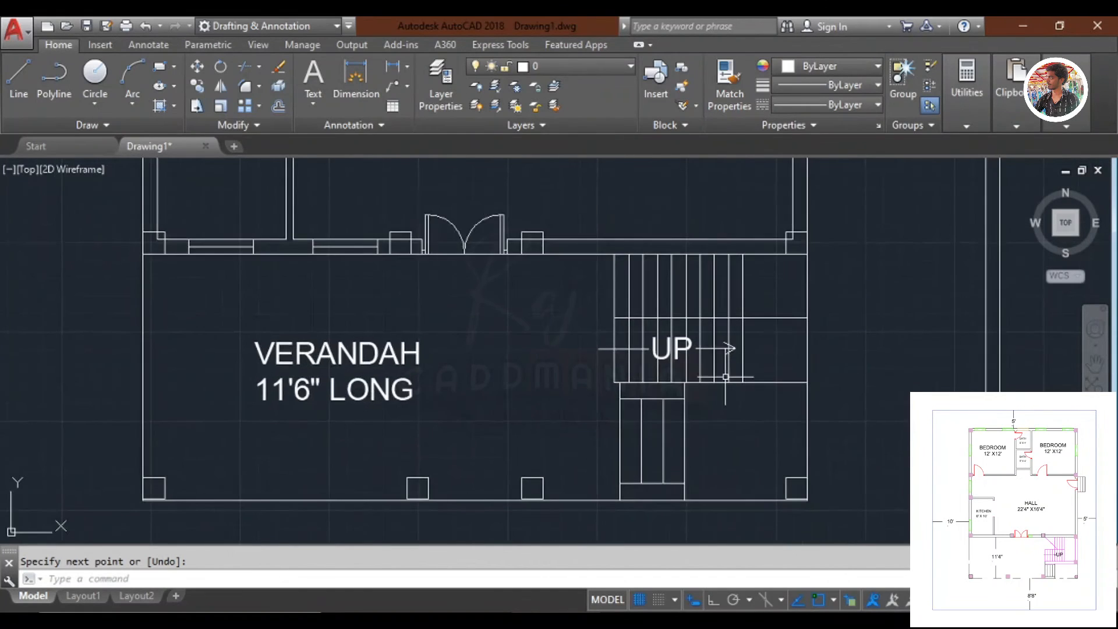
Change the spare UP label outside the plot to MD.
scroll(757, 374, down, 2)
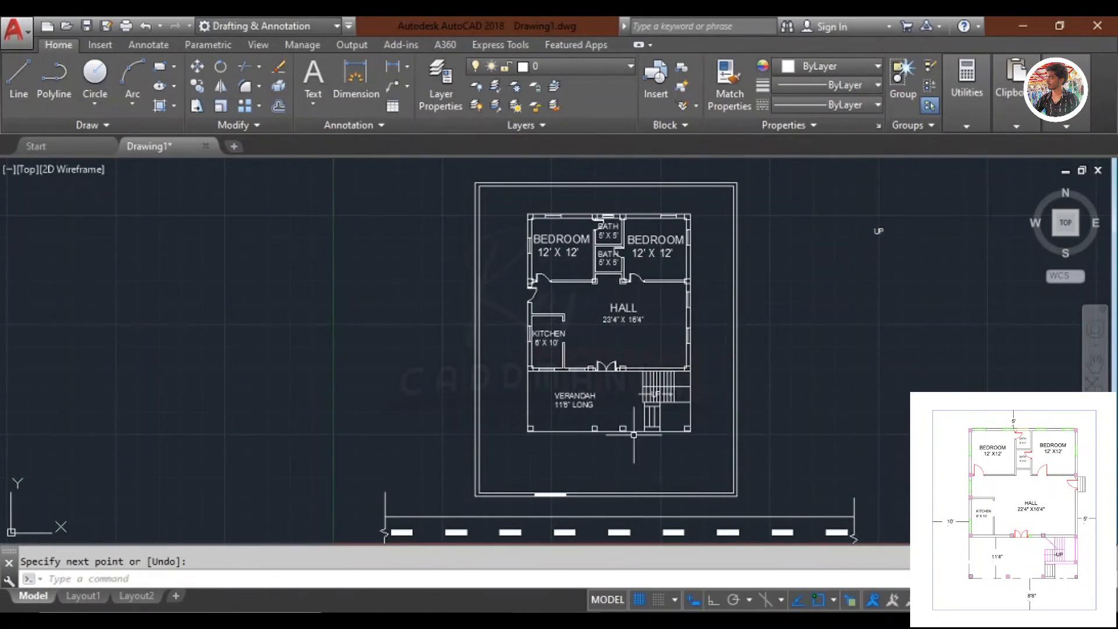
scroll(634, 434, up, 10)
scroll(642, 391, down, 6)
scroll(672, 269, up, 4)
scroll(671, 269, down, 8)
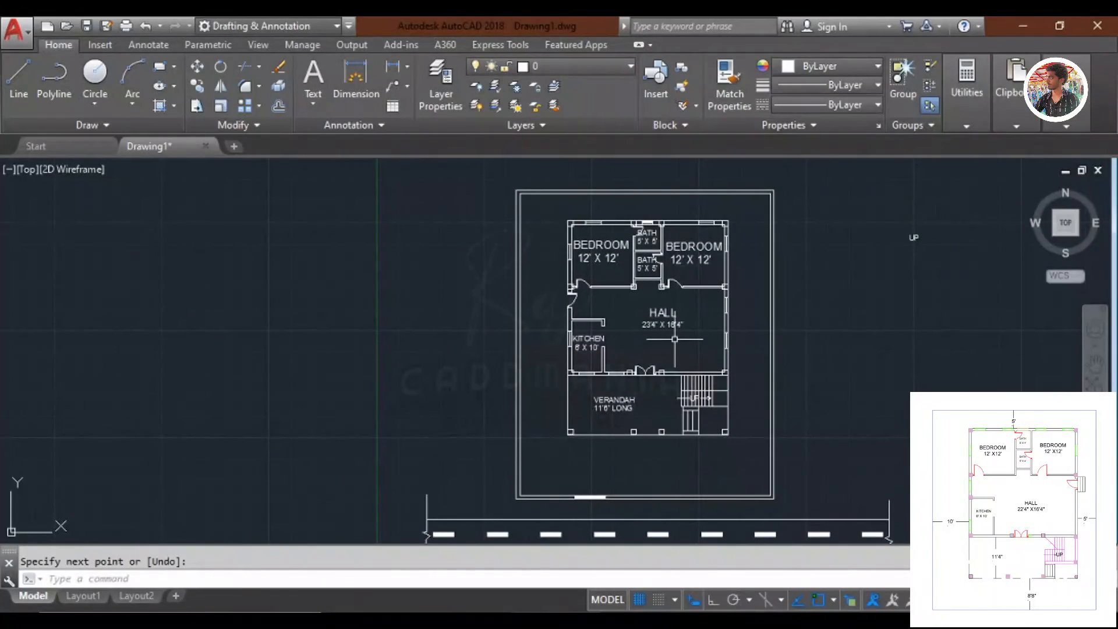
double_click(914, 237)
scroll(924, 238, up, 3)
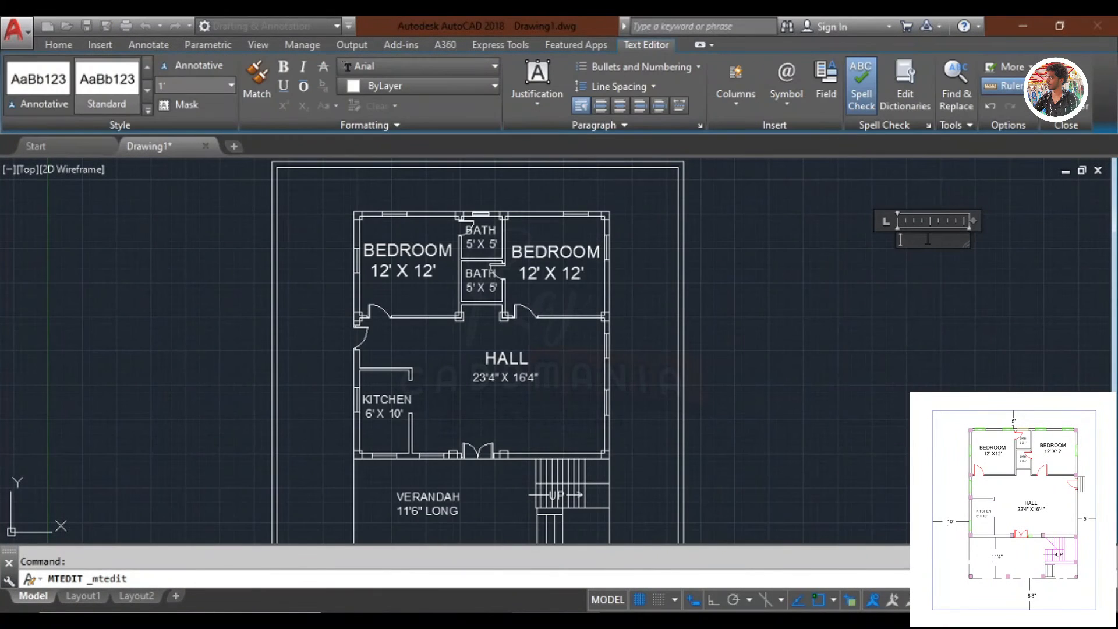
click(938, 299)
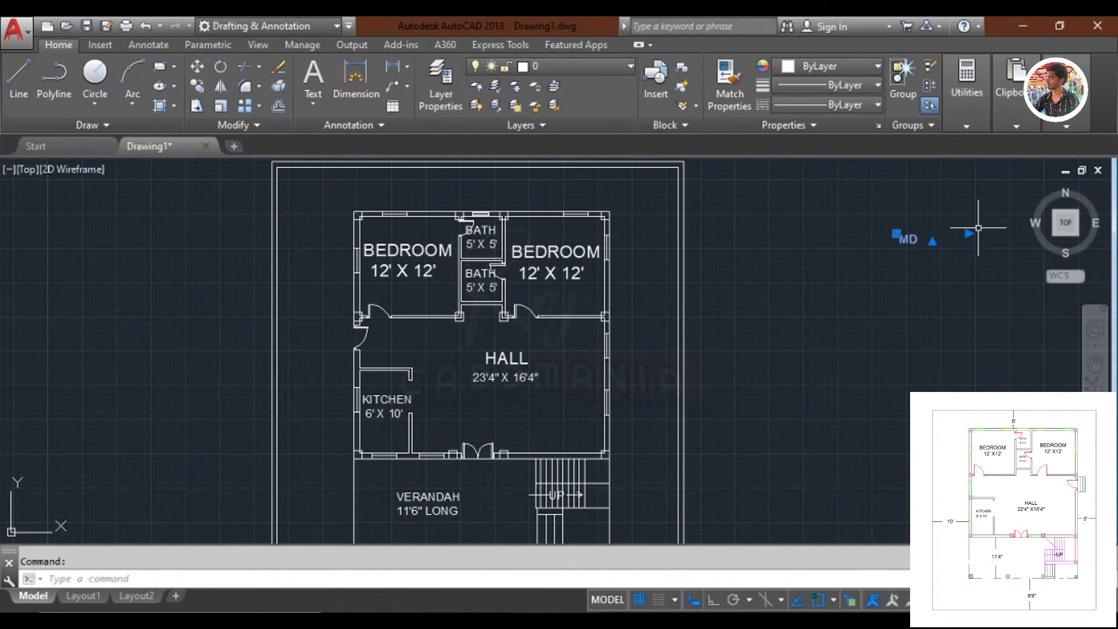
click(933, 241)
key(Escape)
Copy the MD label to just below the double main door between the hall and verandah.
scroll(926, 244, up, 2)
click(874, 214)
text(co)
key(Return)
click(875, 237)
scroll(864, 192, down, 4)
scroll(592, 357, up, 8)
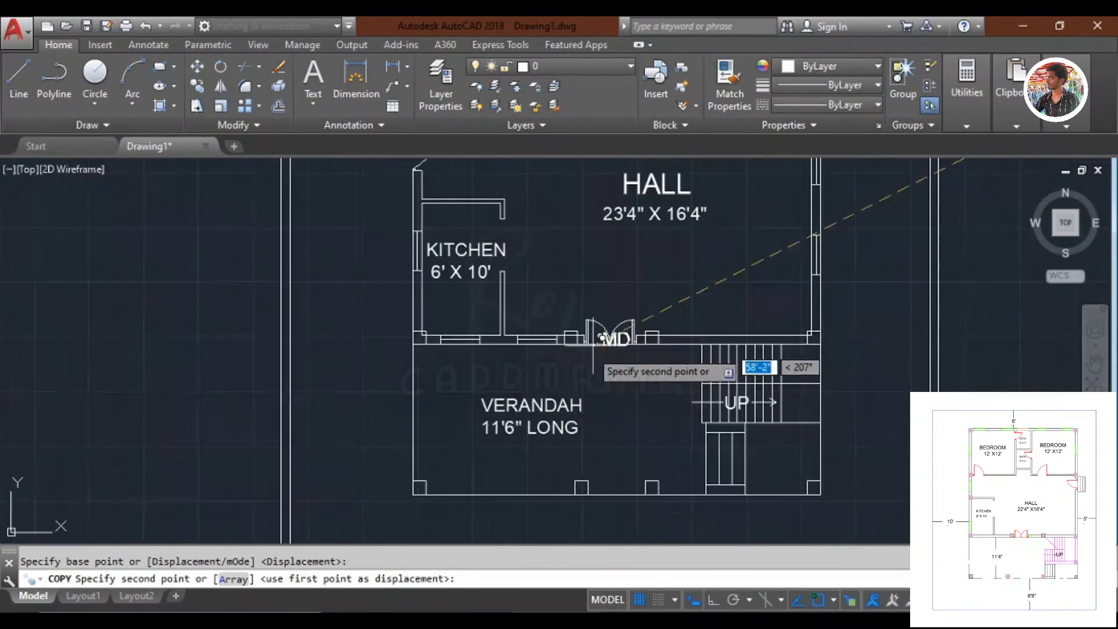
click(600, 351)
scroll(600, 351, down, 6)
key(Escape)
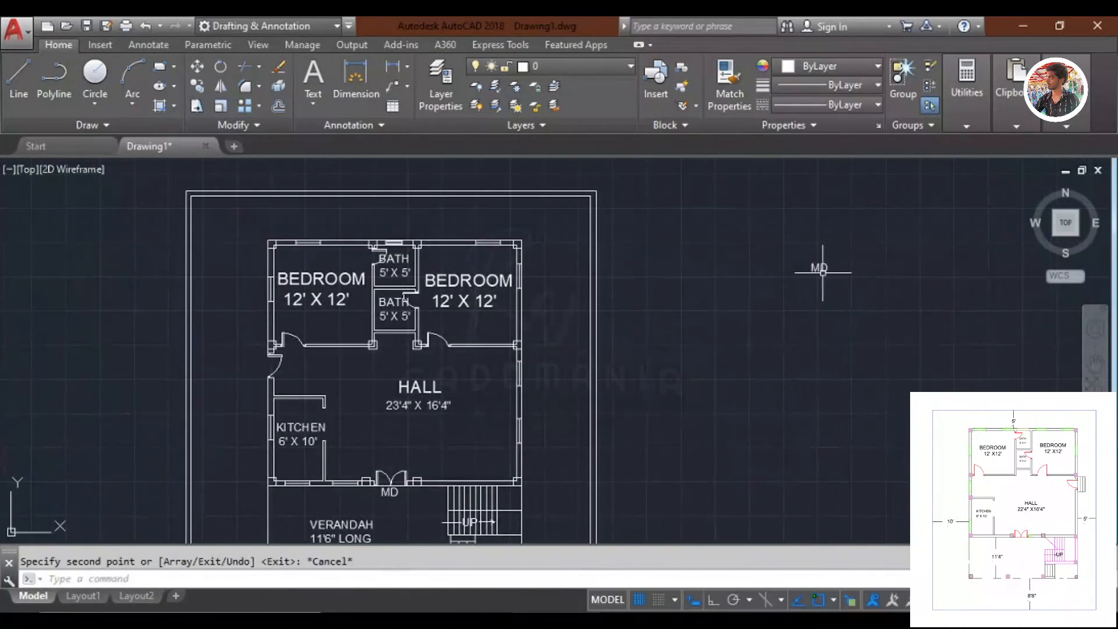
Change the spare MD label outside the plot to D.
double_click(826, 268)
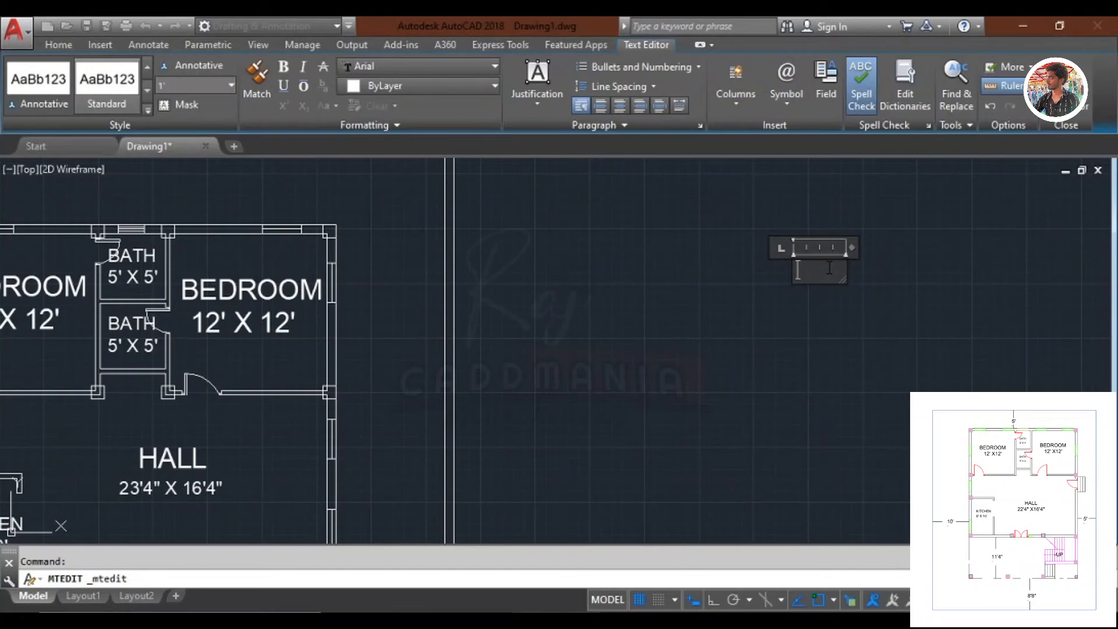
text(D)
click(878, 314)
Copy the spare D label to the hall's side door and to both bedroom doors.
click(804, 268)
click(761, 236)
text(C)
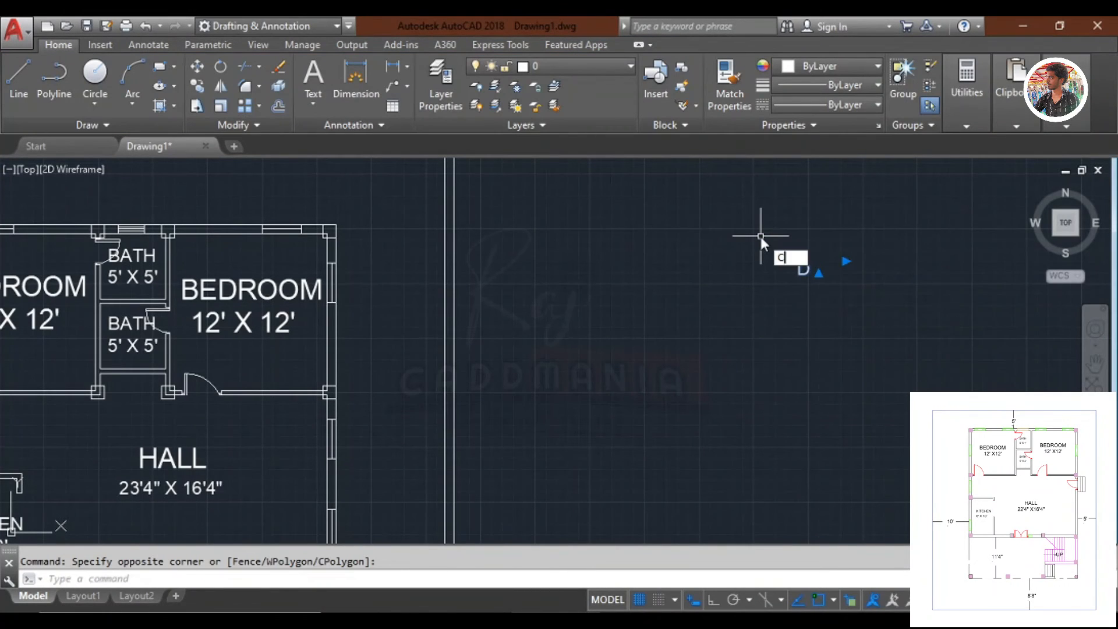
text(O)
key(Return)
click(793, 276)
scroll(795, 235, down, 5)
scroll(453, 317, up, 9)
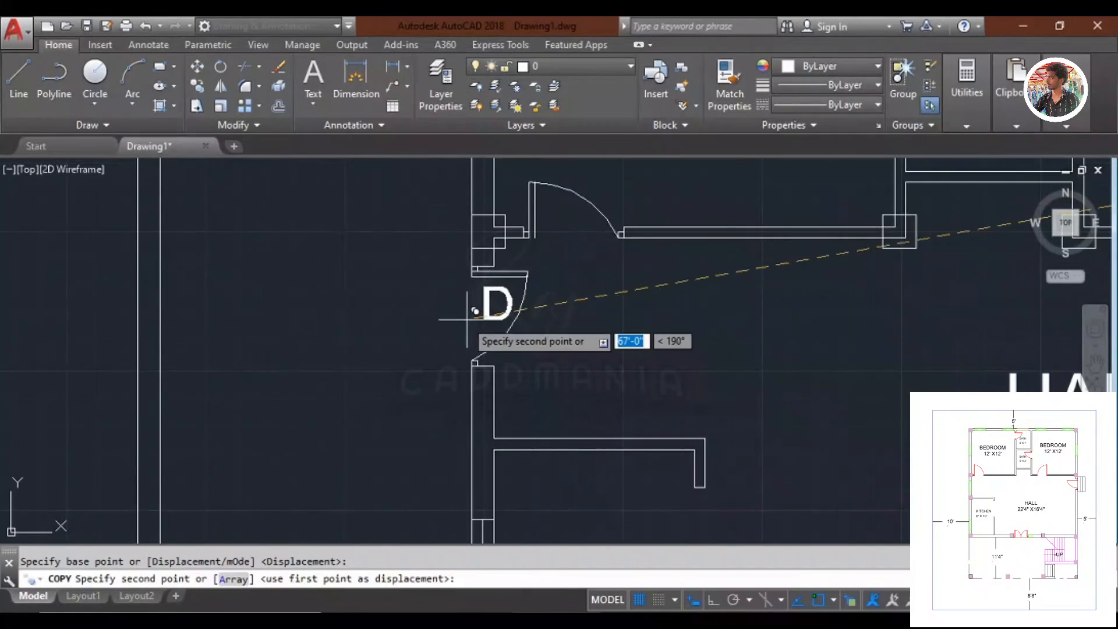
click(467, 319)
scroll(531, 243, down, 5)
scroll(670, 265, up, 5)
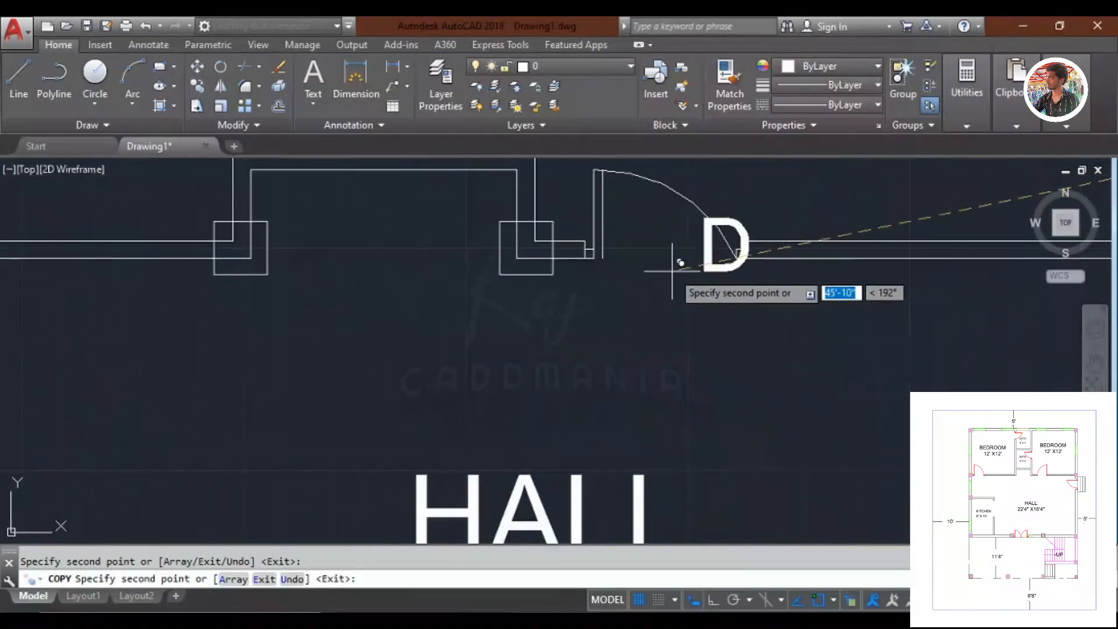
click(615, 275)
scroll(620, 323, down, 5)
key(Escape)
Change the spare D label outside the plot to D1 and set its text height to 10 inches.
middle_drag(1029, 247, 786, 276)
scroll(784, 273, up, 3)
click(722, 272)
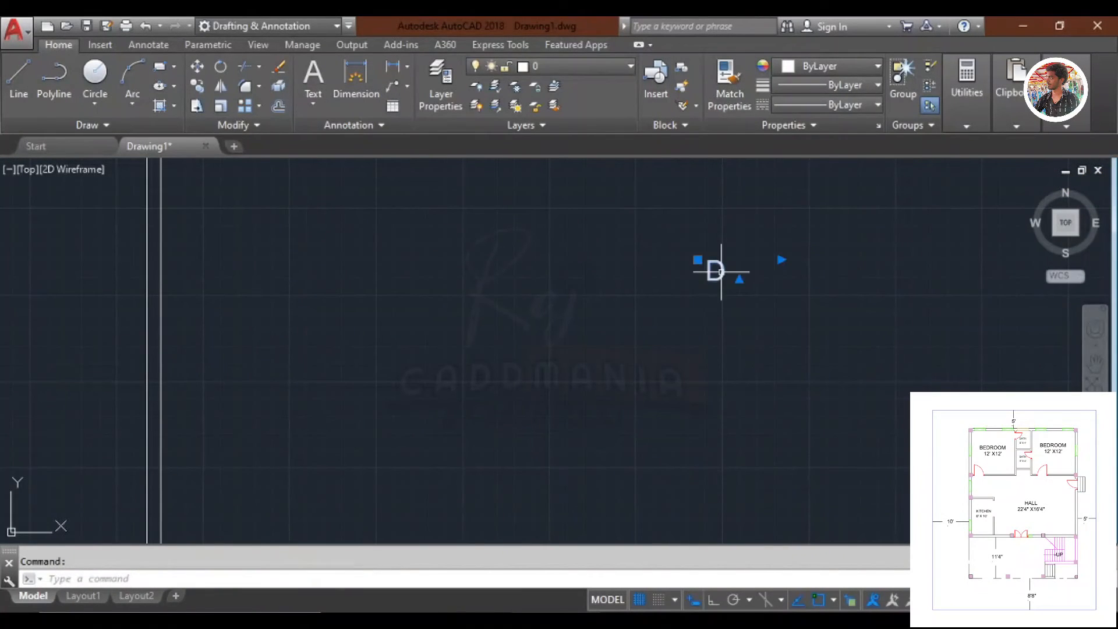
double_click(722, 272)
click(771, 307)
click(711, 268)
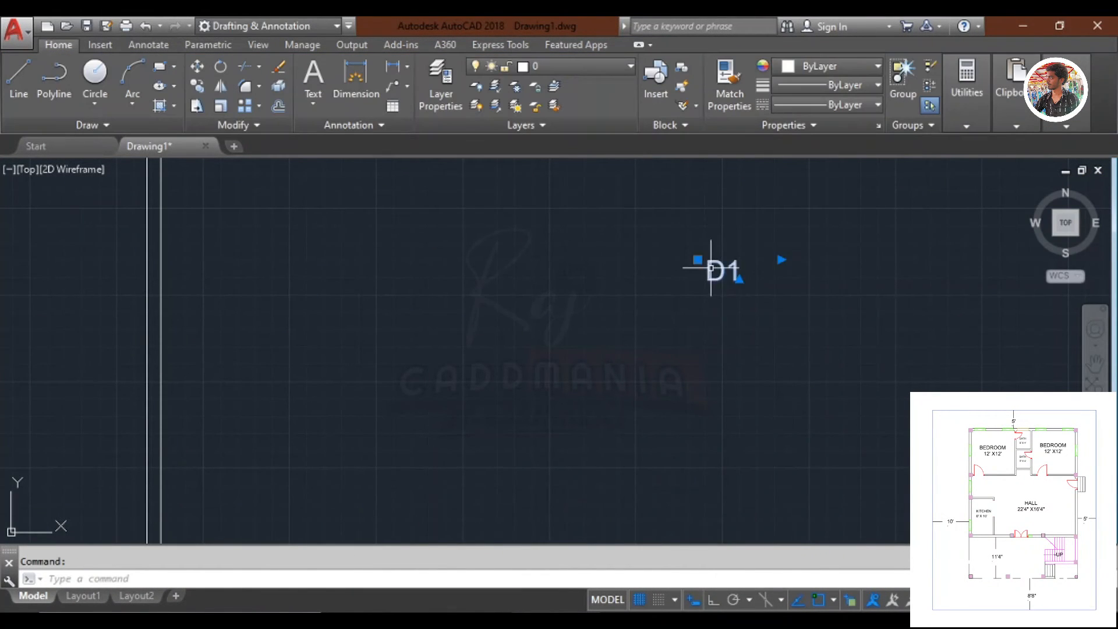
key(Escape)
double_click(722, 270)
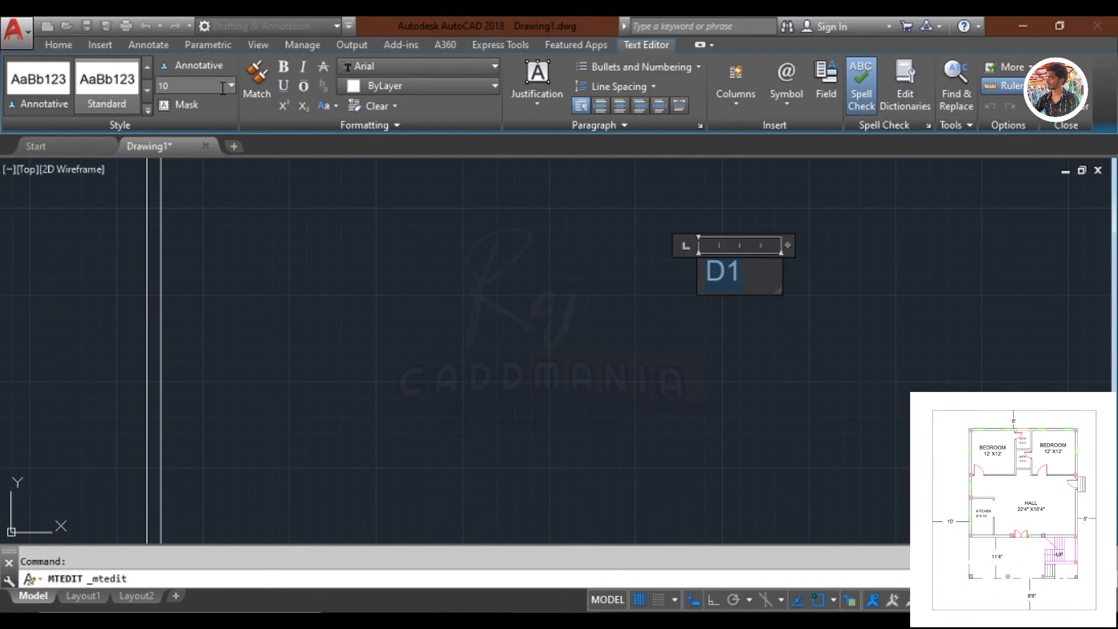
click(383, 227)
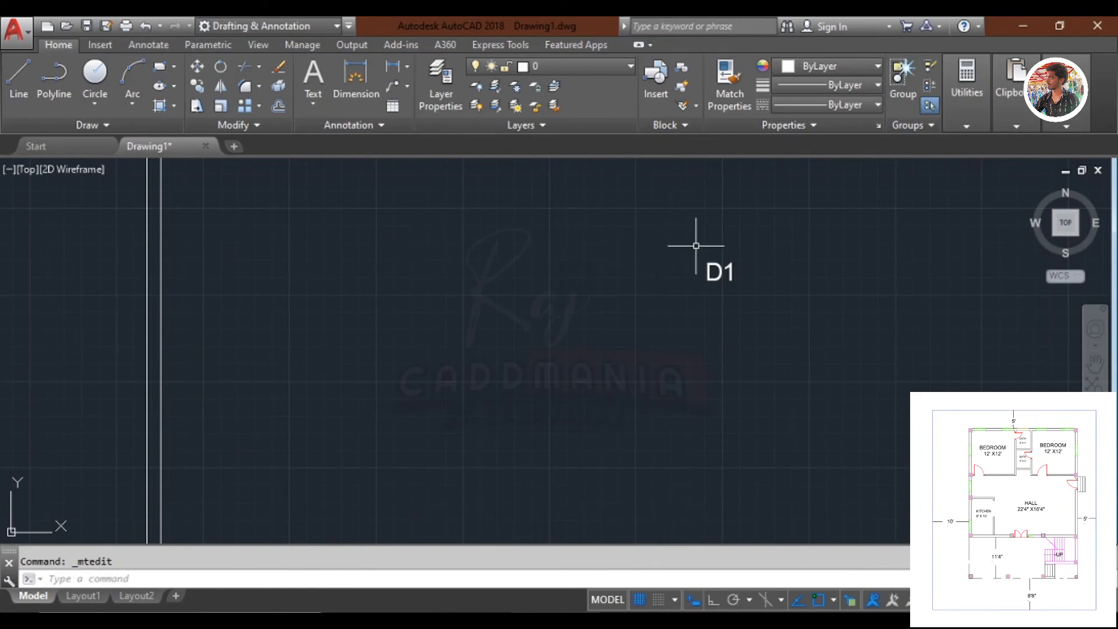
Copy the D1 label to the doors of the two bathrooms.
scroll(672, 240, down, 3)
middle_drag(672, 240, 680, 273)
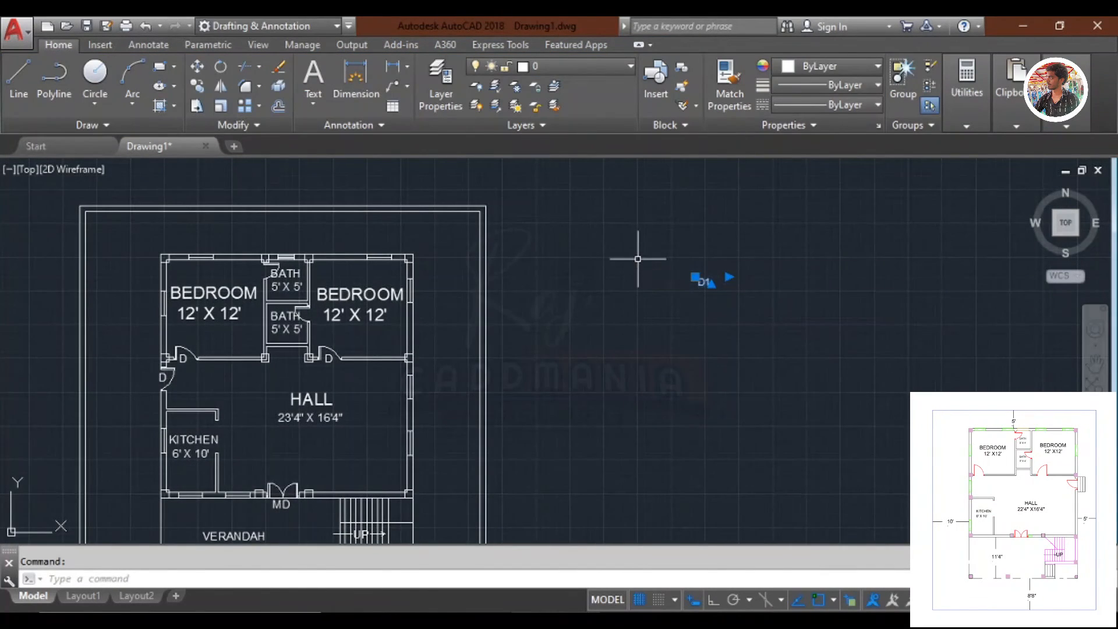
scroll(698, 275, up, 6)
text(co)
key(Return)
click(691, 312)
scroll(685, 245, down, 8)
scroll(417, 255, up, 8)
middle_drag(395, 227, 400, 290)
click(371, 257)
click(456, 412)
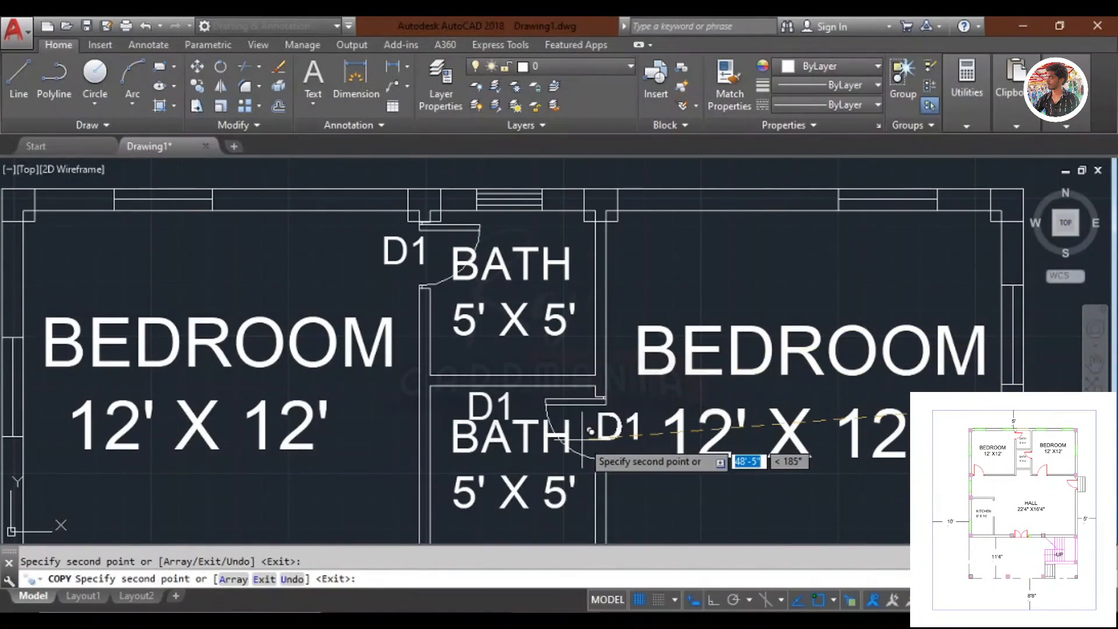
scroll(582, 440, up, 4)
click(585, 439)
key(Escape)
Delete the misplaced D1 label inside the lower bathroom.
click(370, 362)
click(324, 330)
key(Delete)
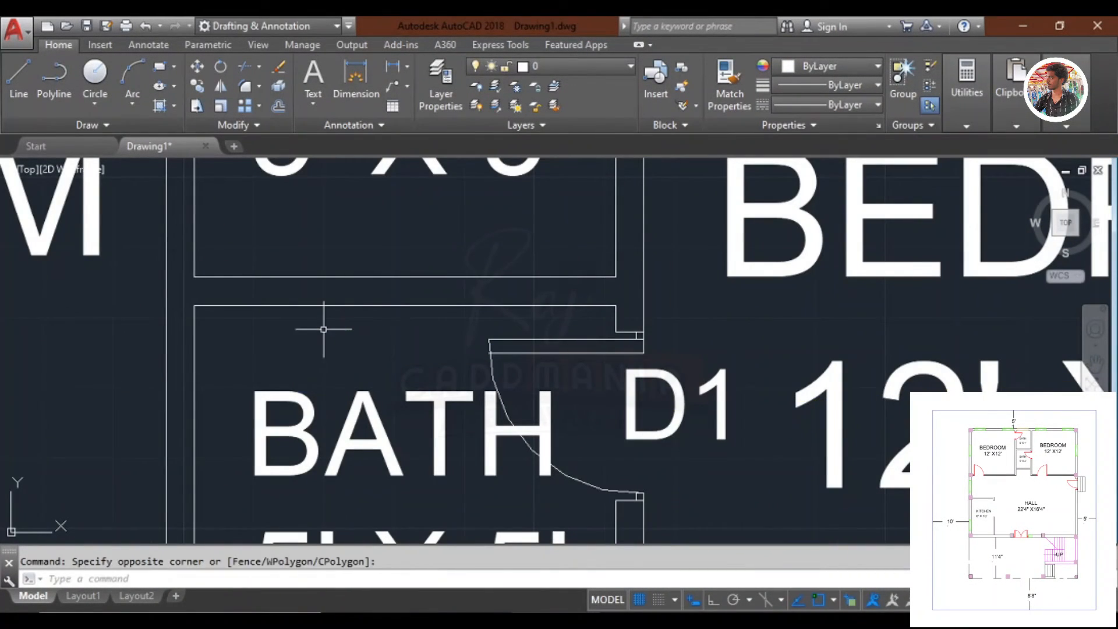
Change the spare D1 label outside the plot to W.
scroll(324, 330, down, 8)
scroll(842, 259, up, 8)
key(Escape)
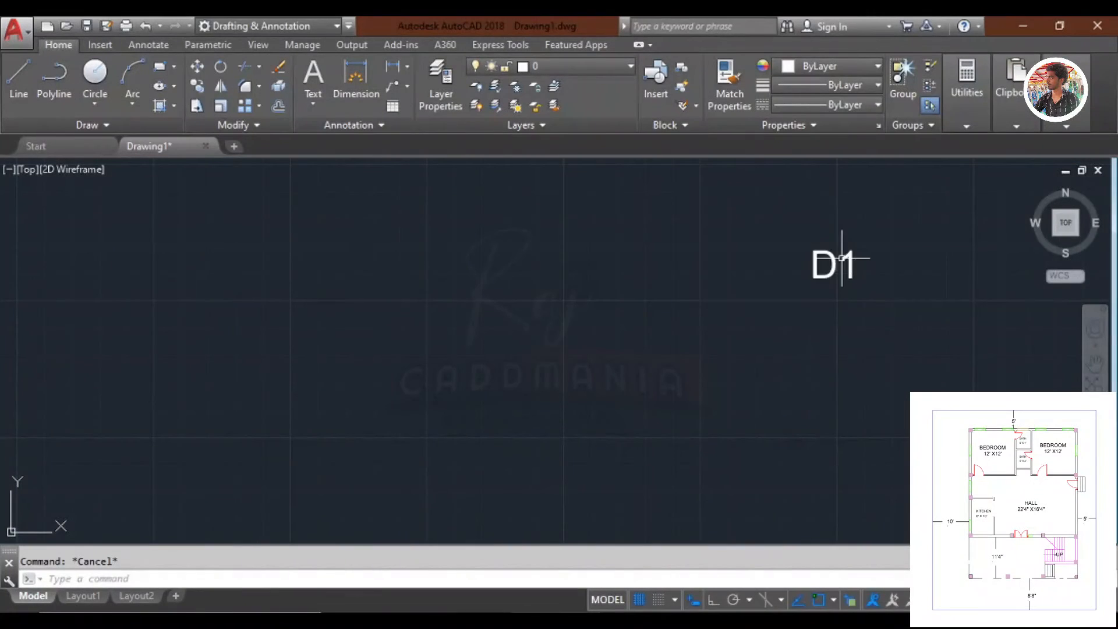
double_click(864, 262)
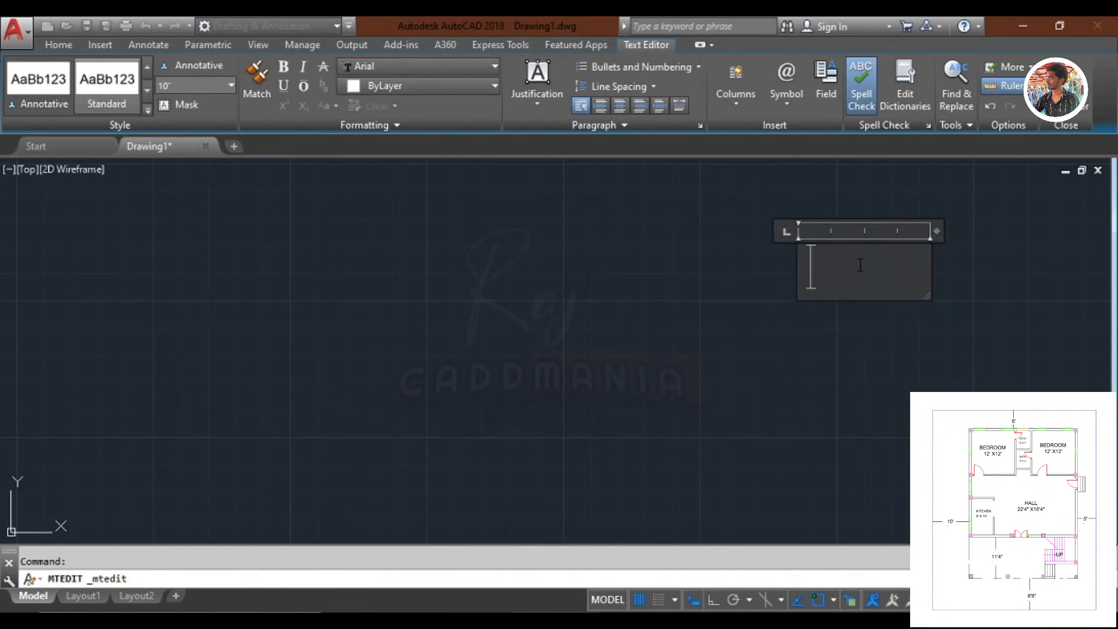
click(884, 369)
Copy the W label beside the bedroom windows, just outside the outer walls.
click(837, 257)
click(828, 247)
text(CO)
key(Return)
click(800, 265)
scroll(799, 218, down, 6)
scroll(532, 224, up, 8)
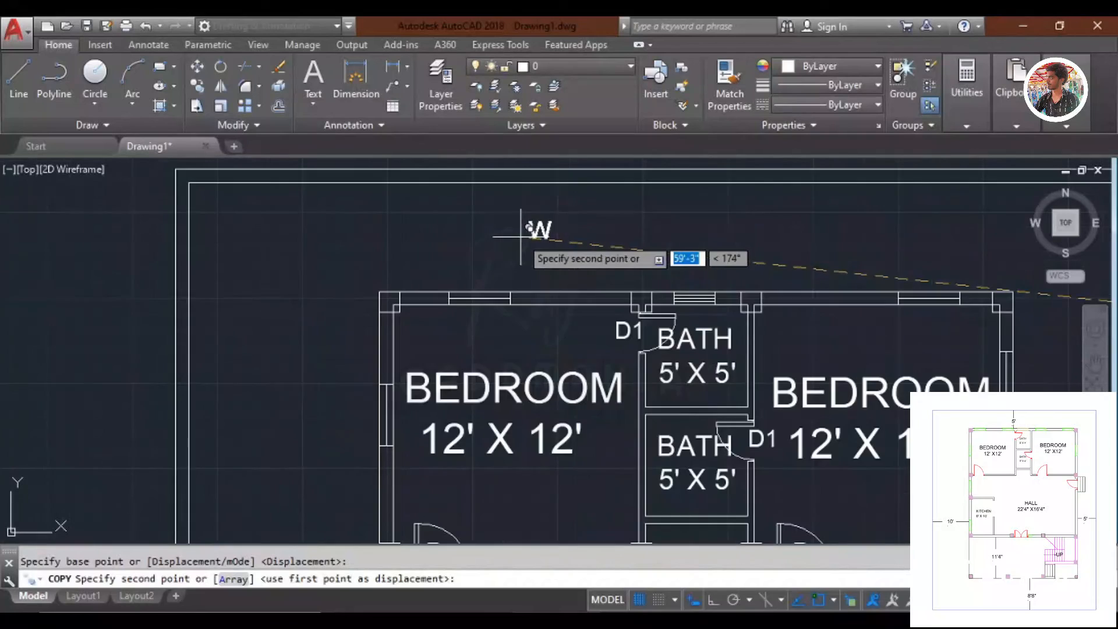
click(464, 286)
scroll(466, 251, down, 3)
scroll(896, 244, up, 4)
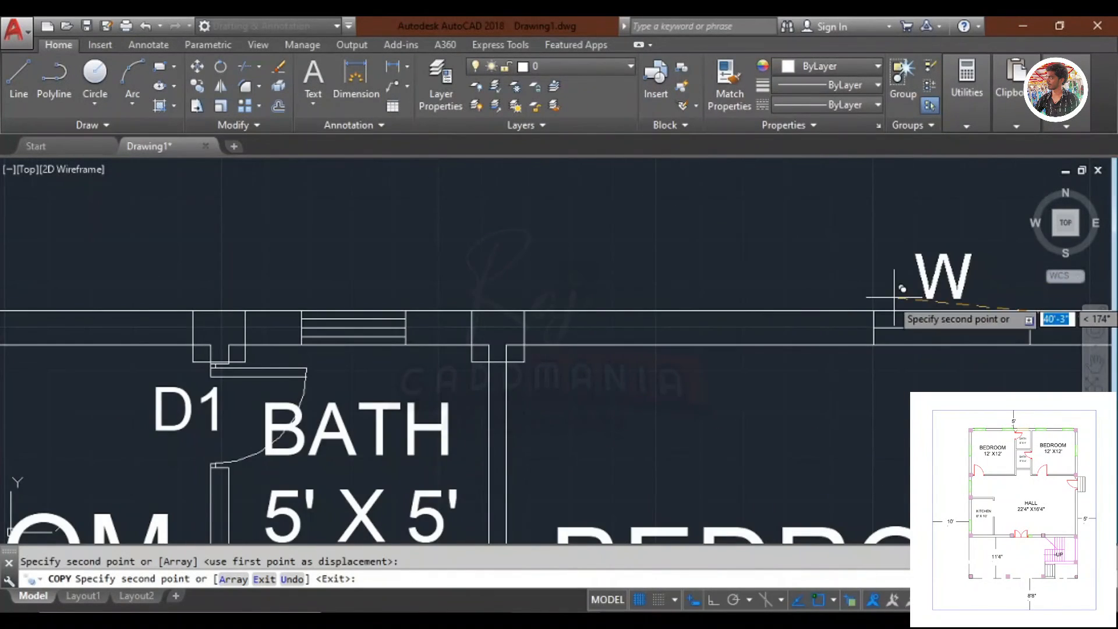
scroll(888, 241, down, 4)
click(321, 394)
scroll(360, 326, down, 4)
scroll(553, 338, up, 6)
click(773, 334)
Copy the W label beside the two windows in the hall's outer side wall.
scroll(773, 272, down, 6)
scroll(780, 361, up, 6)
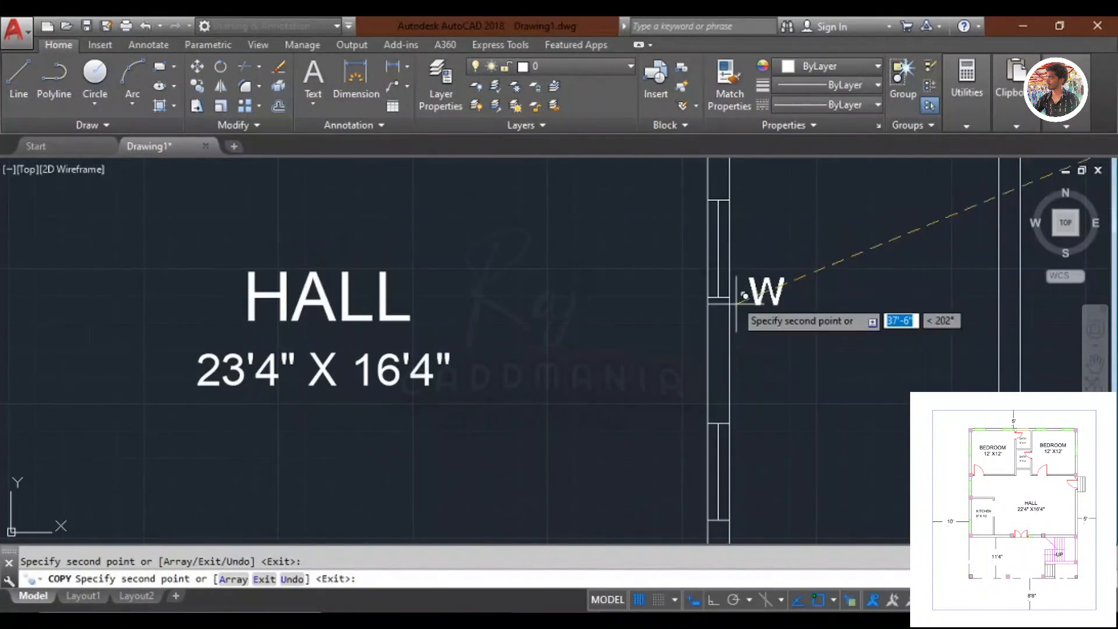
scroll(729, 257, up, 4)
click(727, 240)
scroll(727, 241, down, 6)
scroll(720, 391, up, 4)
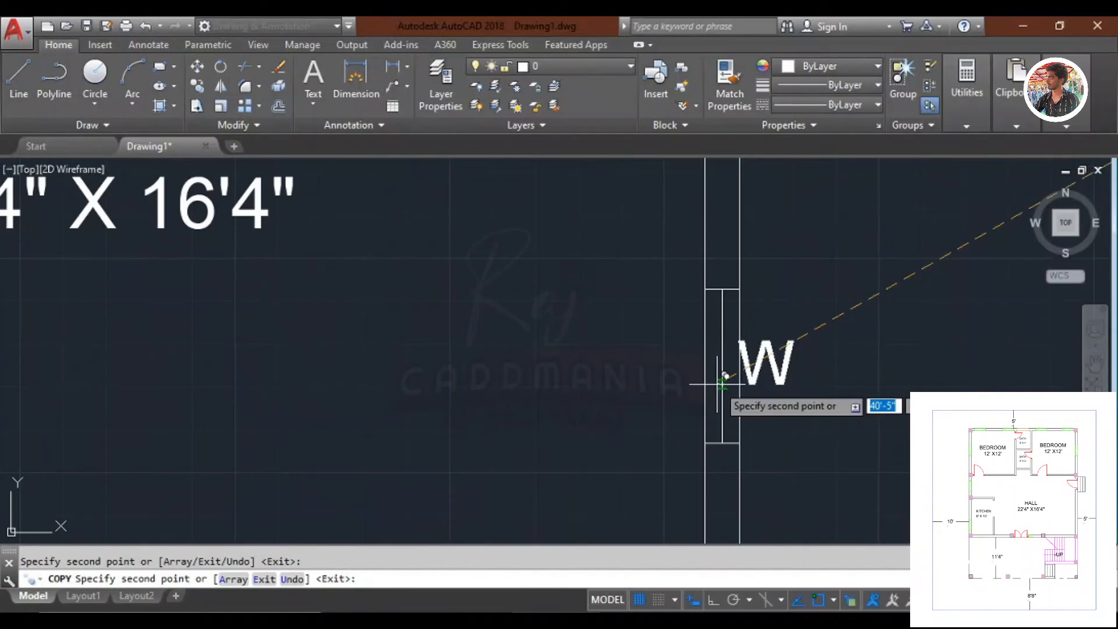
click(728, 379)
Copy the W label to the two windows facing the verandah and to the outer wall on the kitchen side.
scroll(727, 372, down, 6)
scroll(553, 354, up, 5)
click(592, 349)
click(413, 352)
scroll(419, 272, down, 7)
scroll(392, 210, up, 5)
click(398, 356)
scroll(458, 296, down, 6)
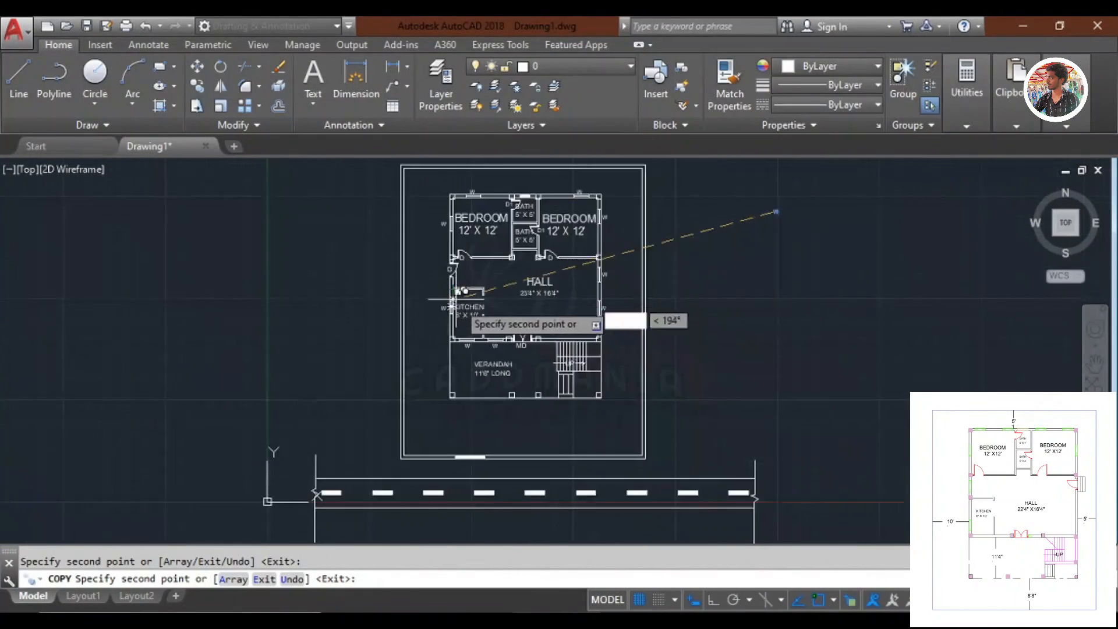
scroll(463, 182, up, 4)
key(Escape)
Change the spare W label outside the plot to GATE with a text height of 1'-6".
scroll(708, 226, down, 5)
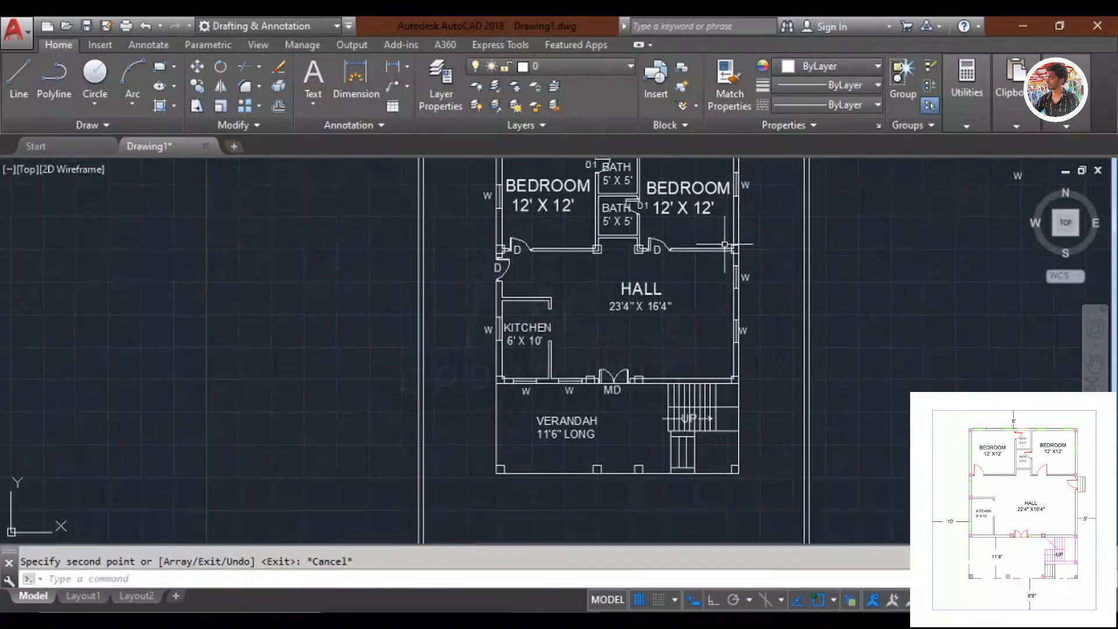
scroll(699, 281, up, 1)
scroll(721, 256, up, 5)
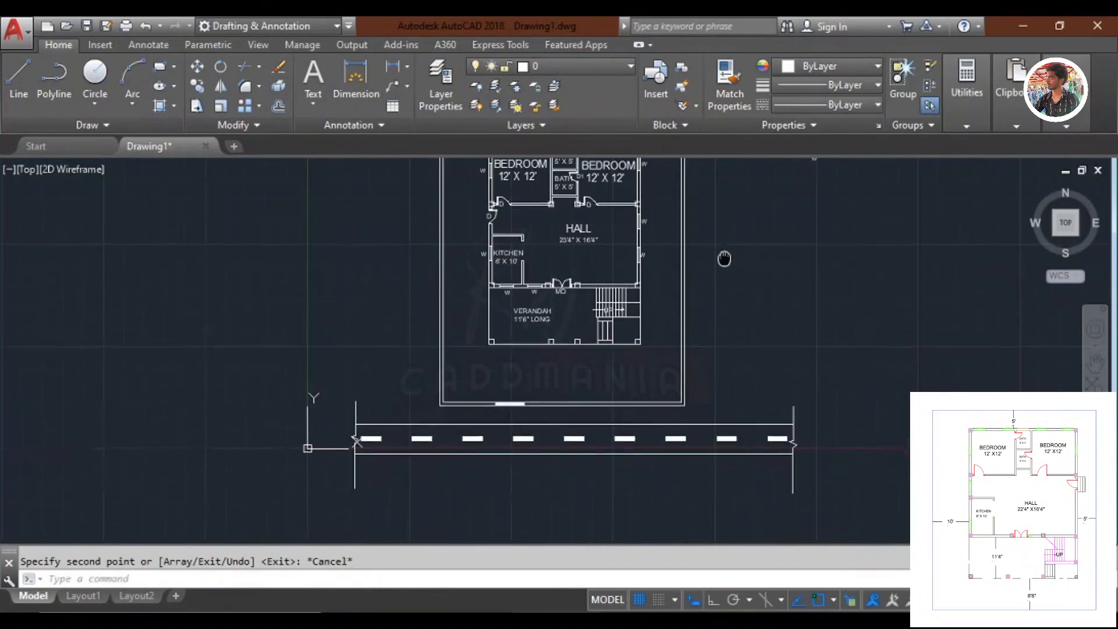
double_click(737, 252)
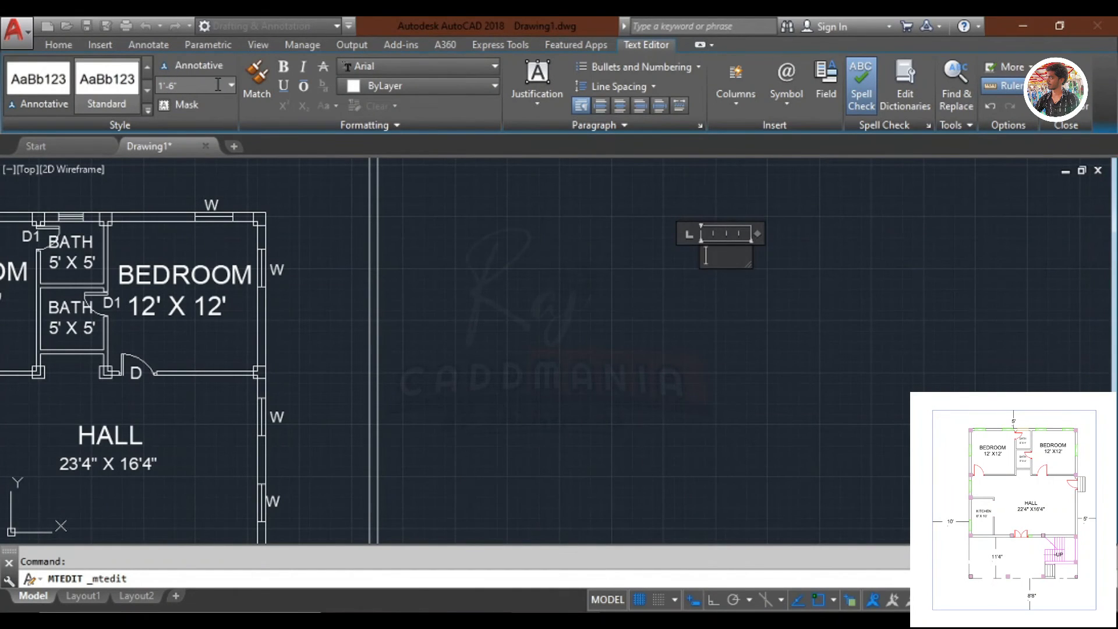
click(487, 280)
Move the GATE label to just above the gate in the front compound wall.
text(m)
key(Return)
click(699, 286)
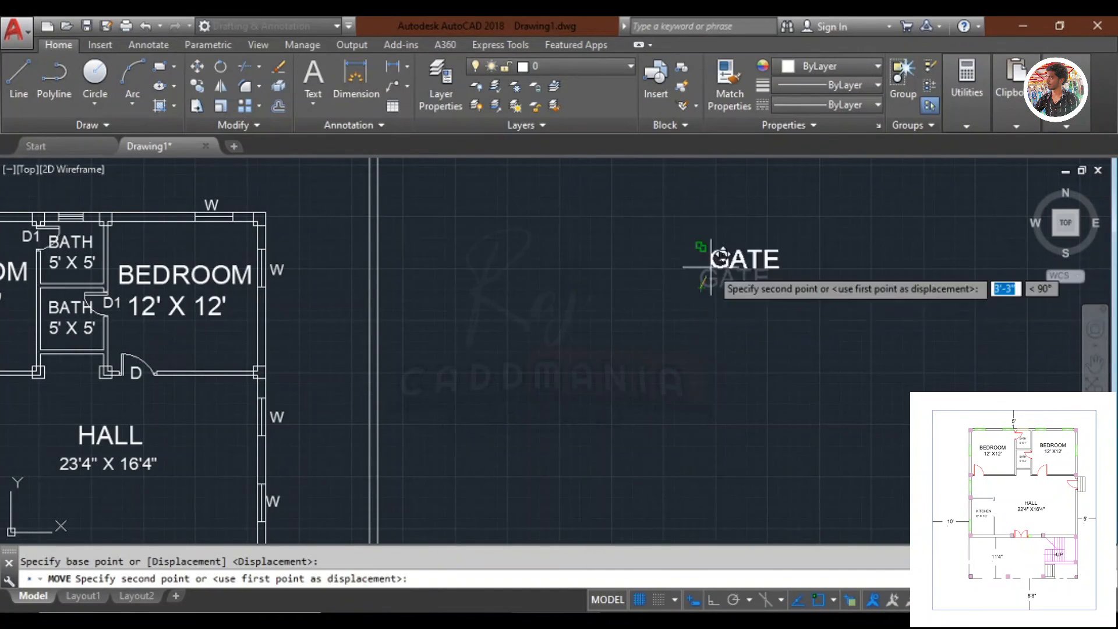
scroll(707, 265, down, 6)
scroll(513, 428, up, 10)
scroll(579, 329, down, 3)
scroll(561, 361, up, 4)
key(Escape)
Review the labelled floor plan together with its compound wall, gate and road.
scroll(553, 290, down, 2)
middle_drag(563, 224, 499, 404)
scroll(547, 311, down, 2)
scroll(537, 372, up, 2)
middle_drag(537, 372, 547, 459)
scroll(694, 278, down, 2)
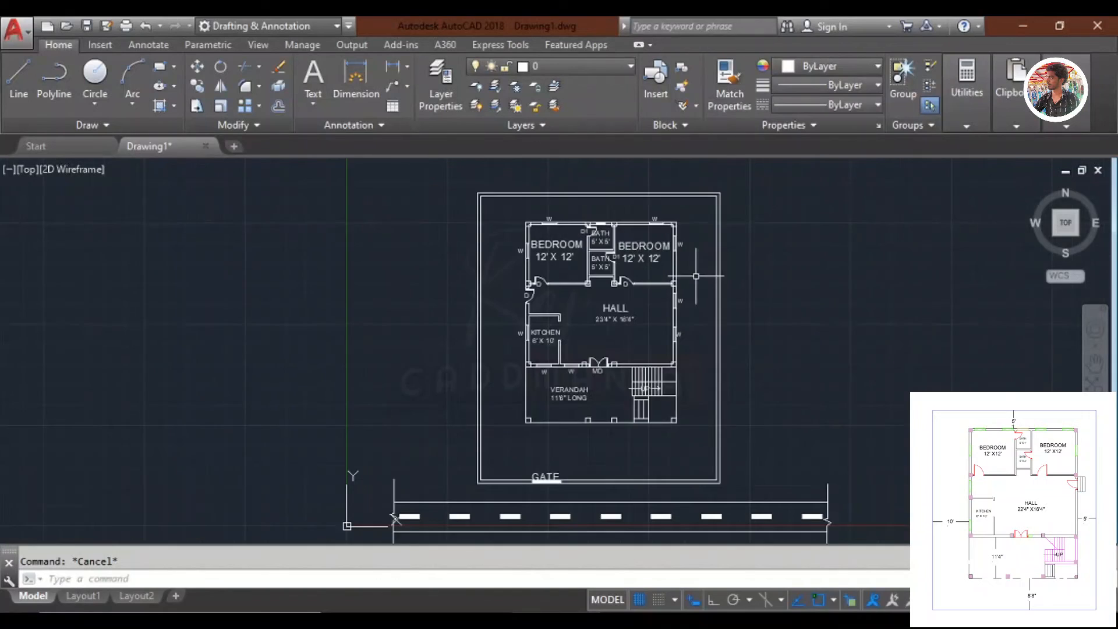
middle_drag(693, 280, 639, 282)
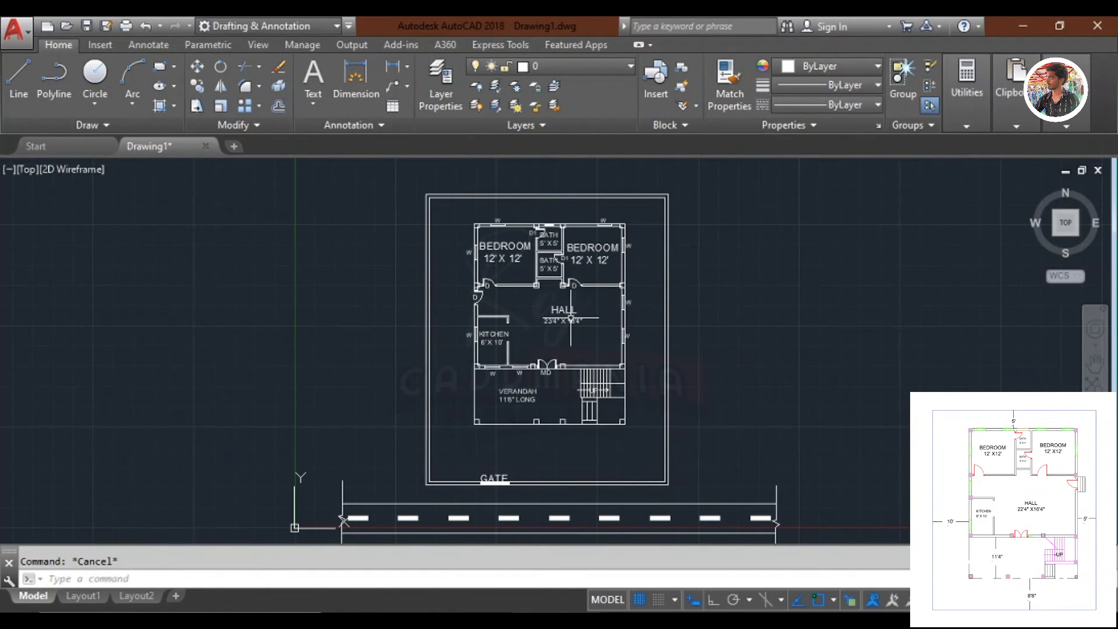
middle_drag(570, 318, 553, 320)
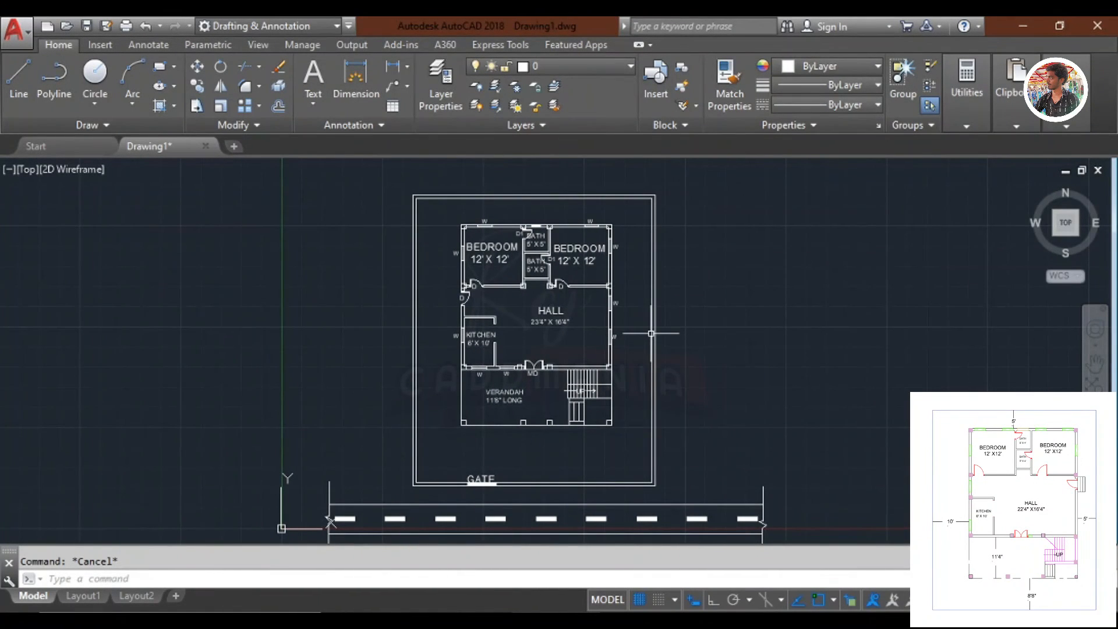
Add the multiline text MD = 4' X 7' with a 1'-6" height in the empty area beside the plot.
mouse_move(818, 366)
middle_down()
mouse_move(770, 366)
mouse_move(769, 347)
middle_up()
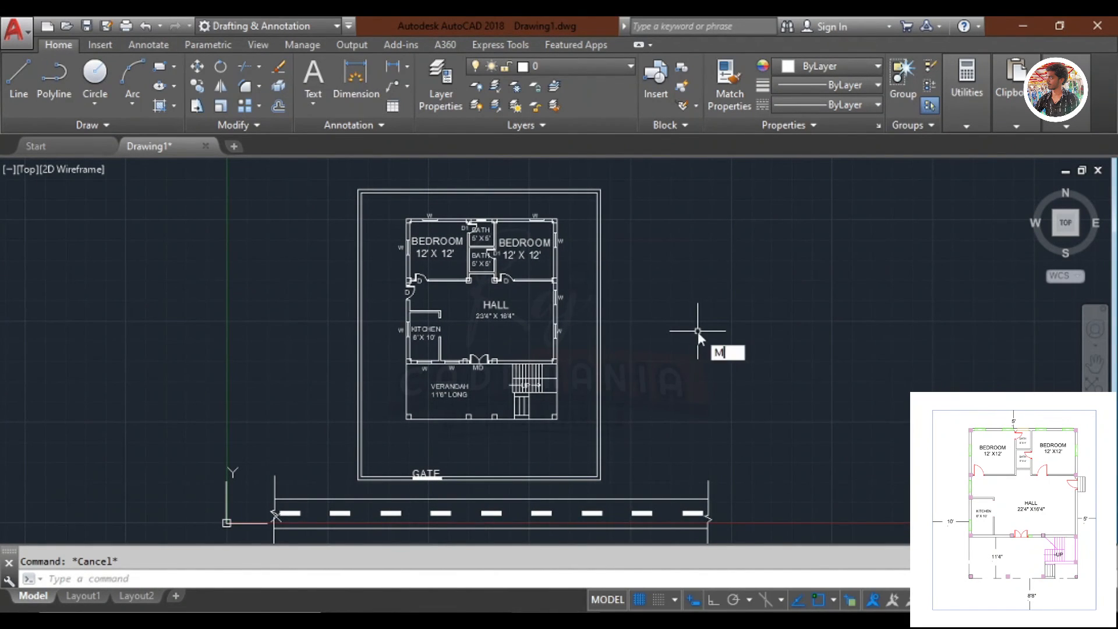
text(T)
key(Return)
click(698, 300)
click(1097, 336)
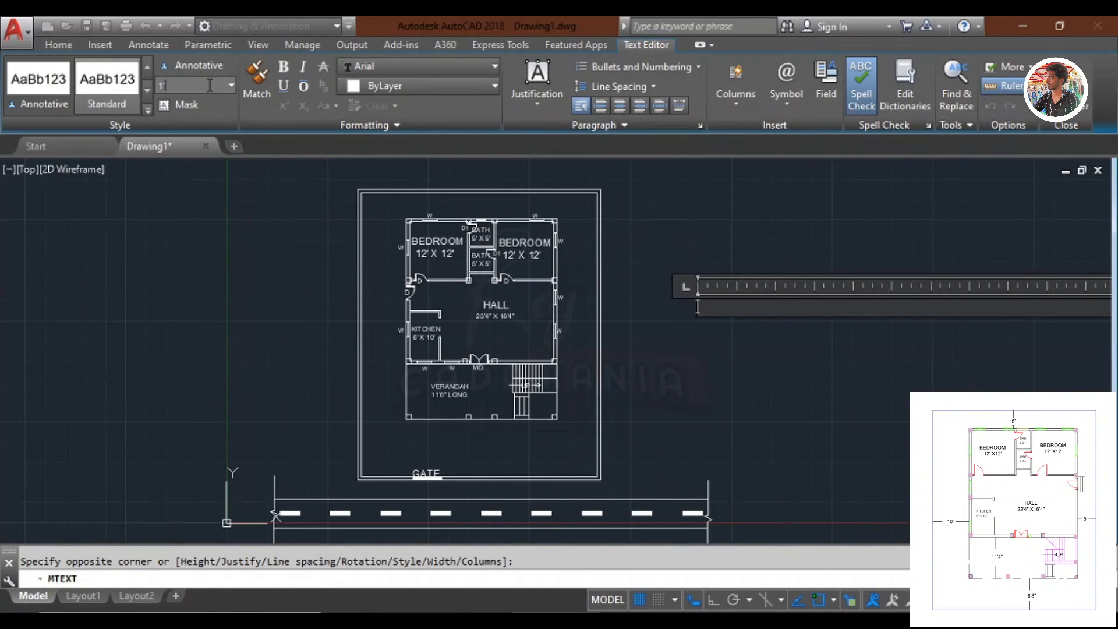
key(Return)
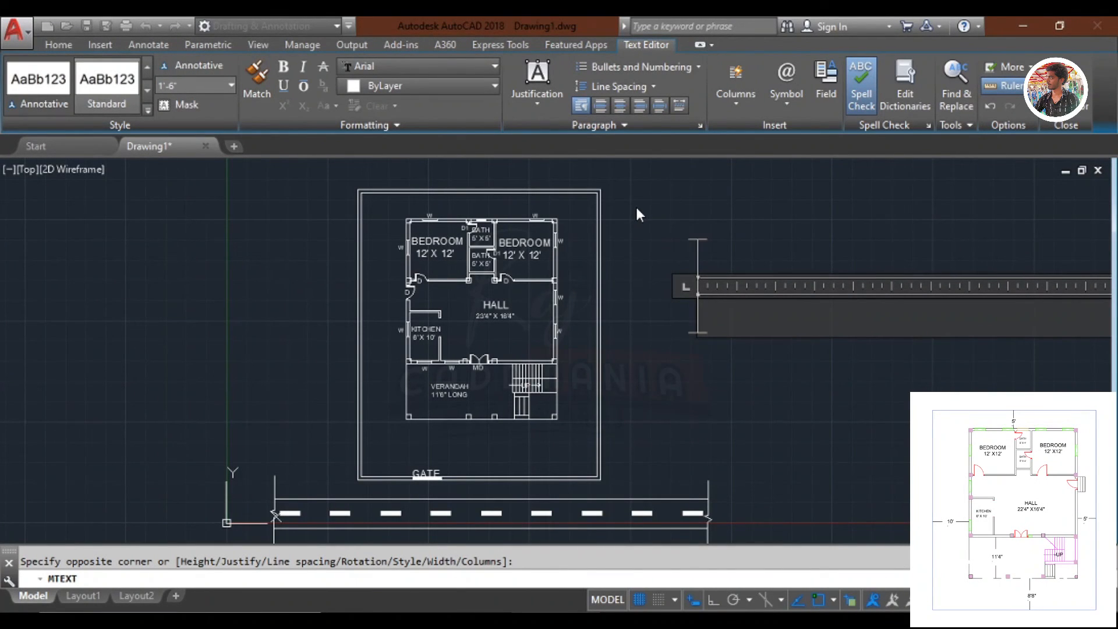
text(MD)
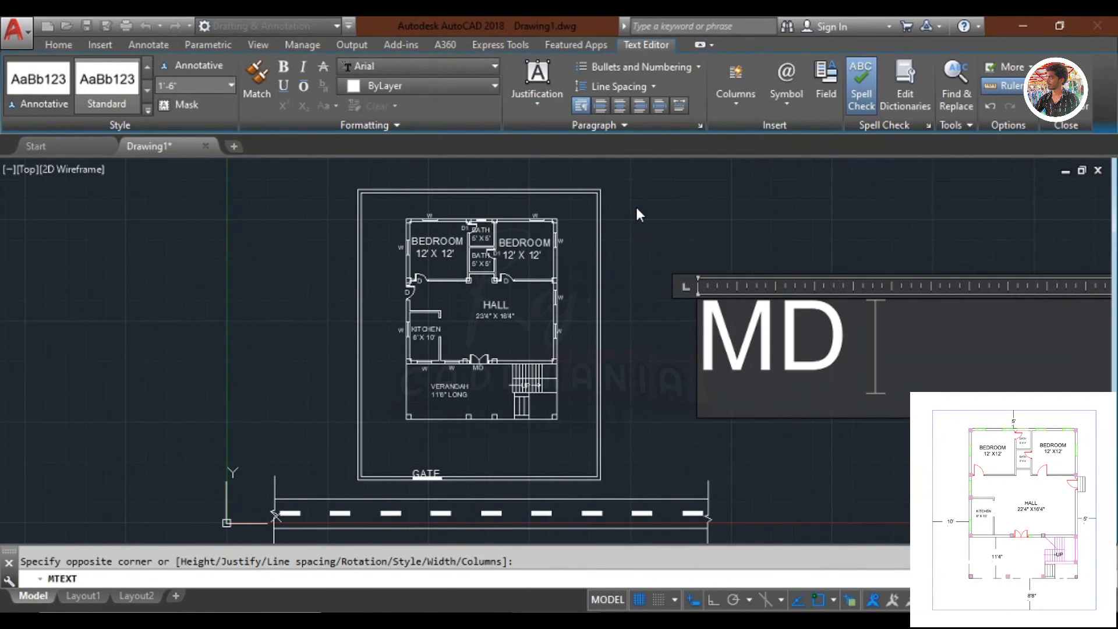
text( = 4')
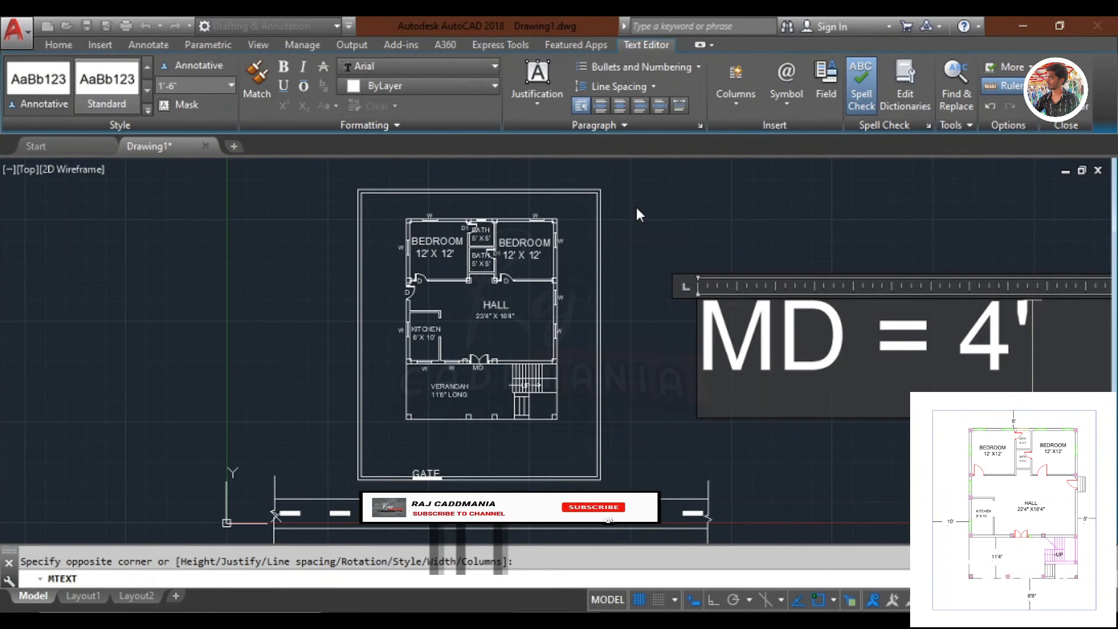
text( X 7')
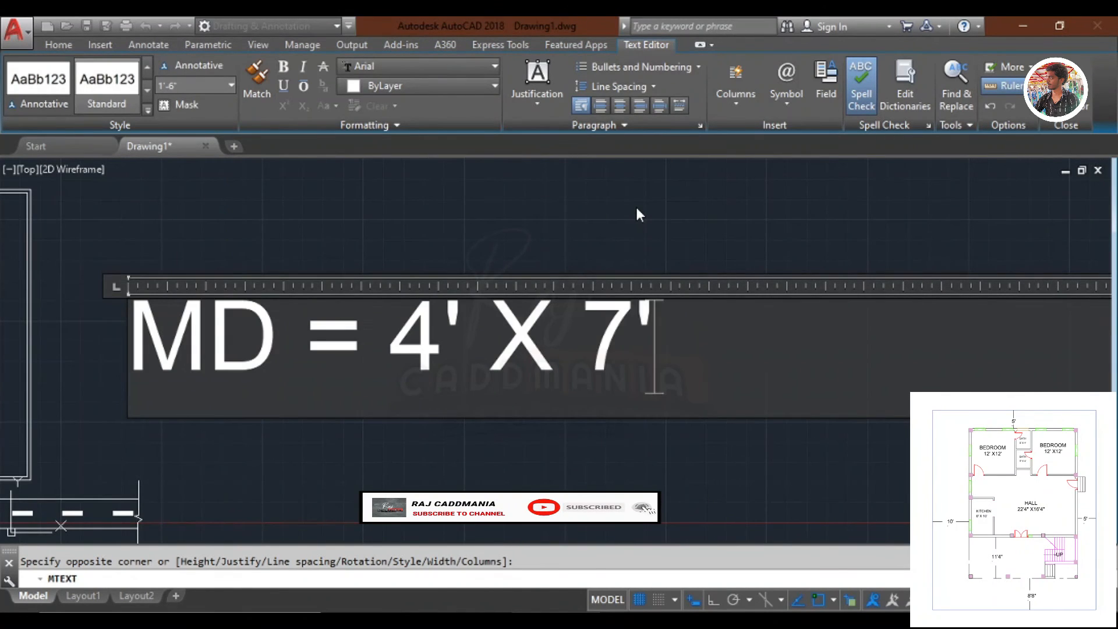
click(636, 206)
Narrow the text box of the MD = 4' X 7' line to fit its text.
scroll(560, 305, down, 4)
scroll(447, 326, up, 4)
click(460, 328)
click(711, 321)
scroll(555, 334, up, 4)
click(547, 304)
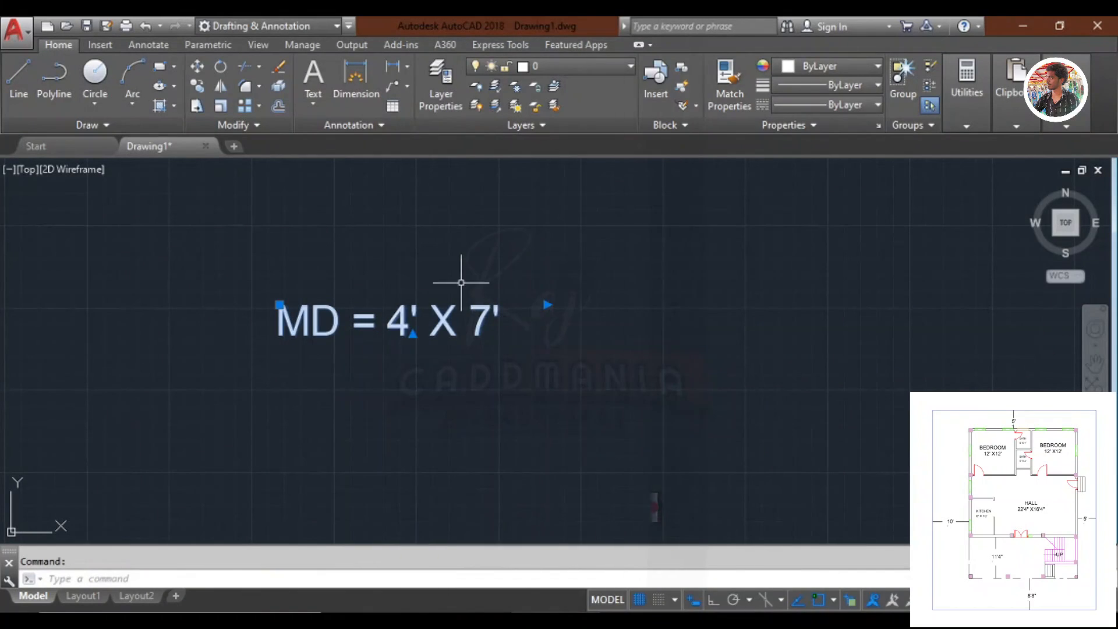
Copy the MD = 4' X 7' line straight down to just below the original, with Ortho on.
text(CO)
key(Return)
click(640, 318)
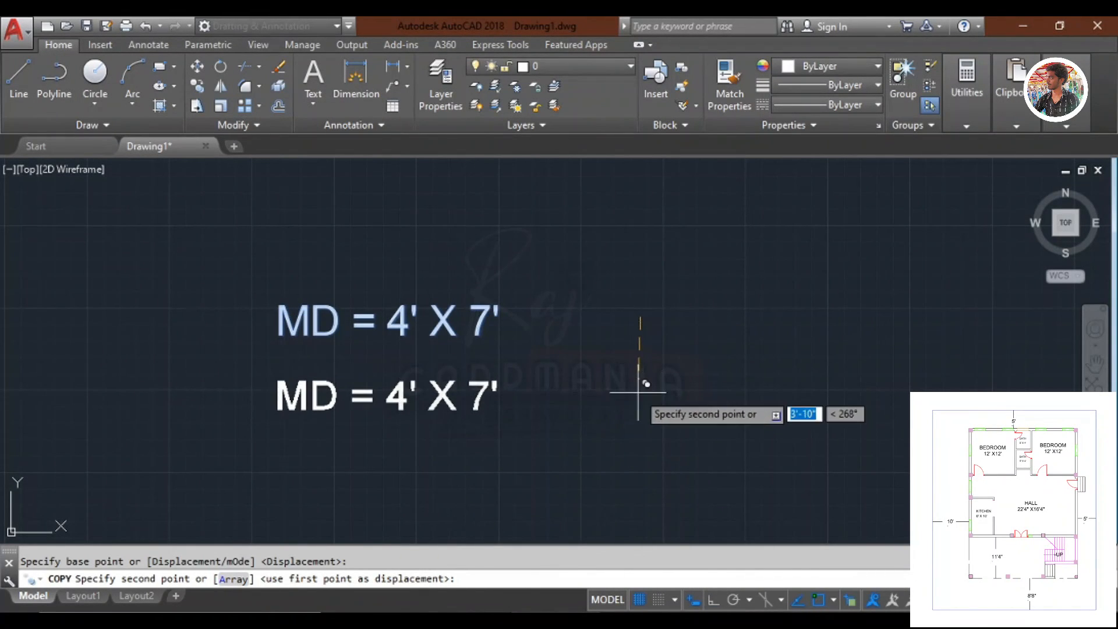
key(F8)
click(639, 390)
key(Return)
Change the copied size line to D = 3' X 7'.
double_click(459, 399)
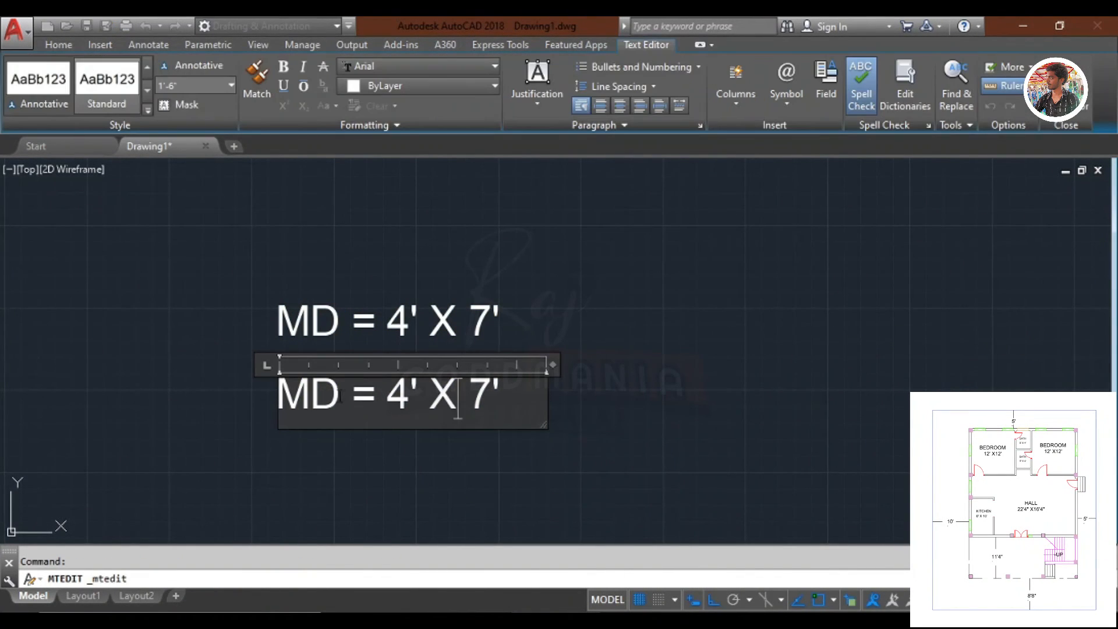
click(312, 396)
key(BackSpace)
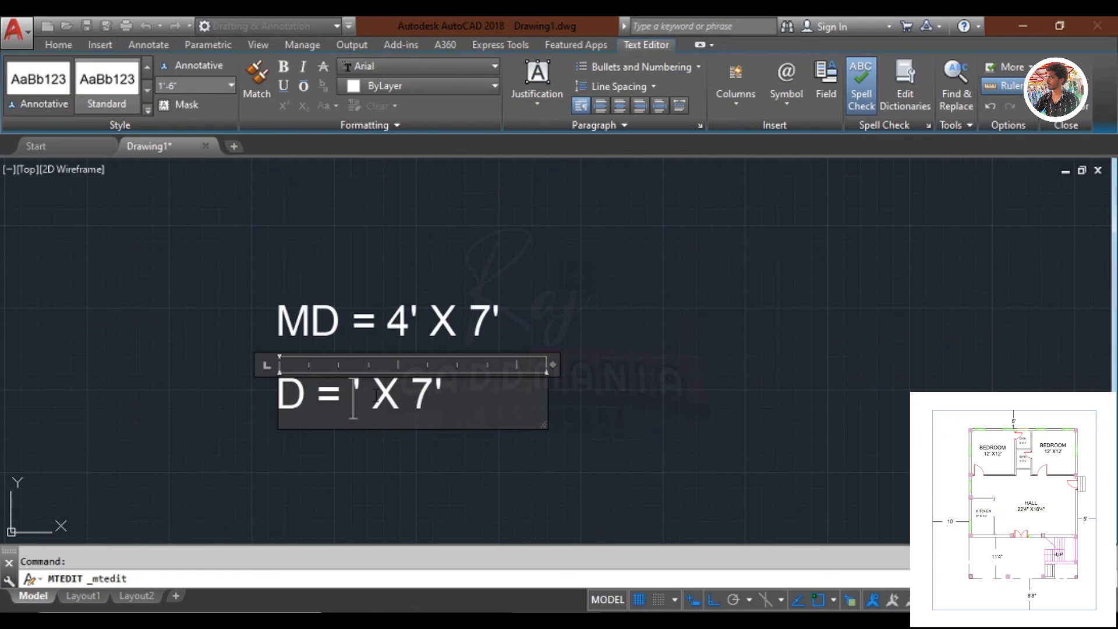
click(735, 406)
Copy the D = 3' X 7' line straight down to just below the original.
text(co)
key(Return)
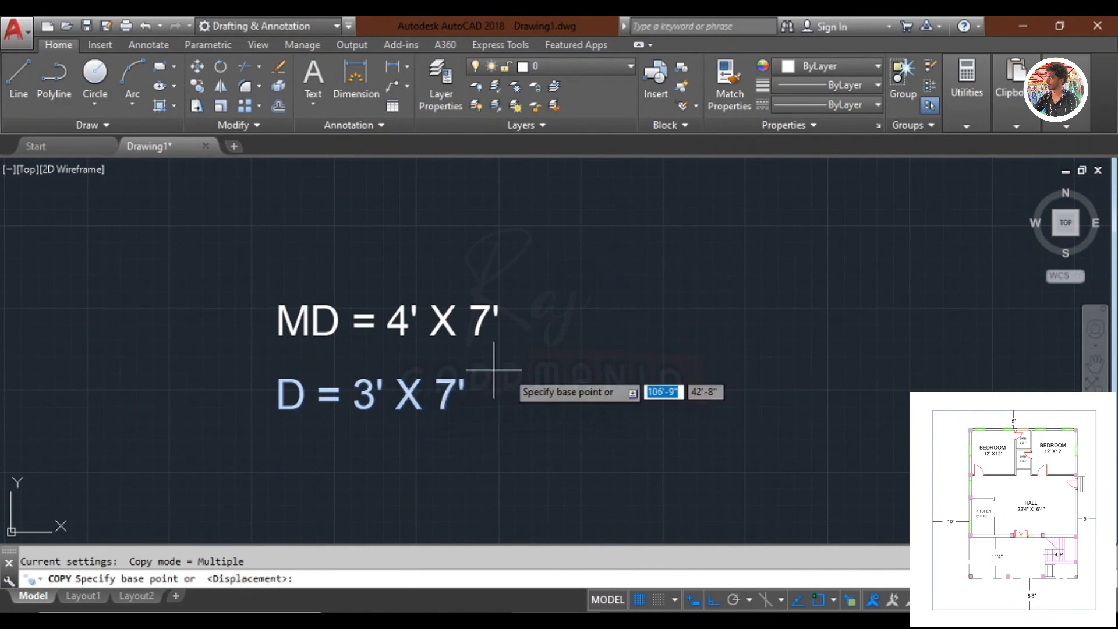
click(661, 376)
click(661, 432)
key(Escape)
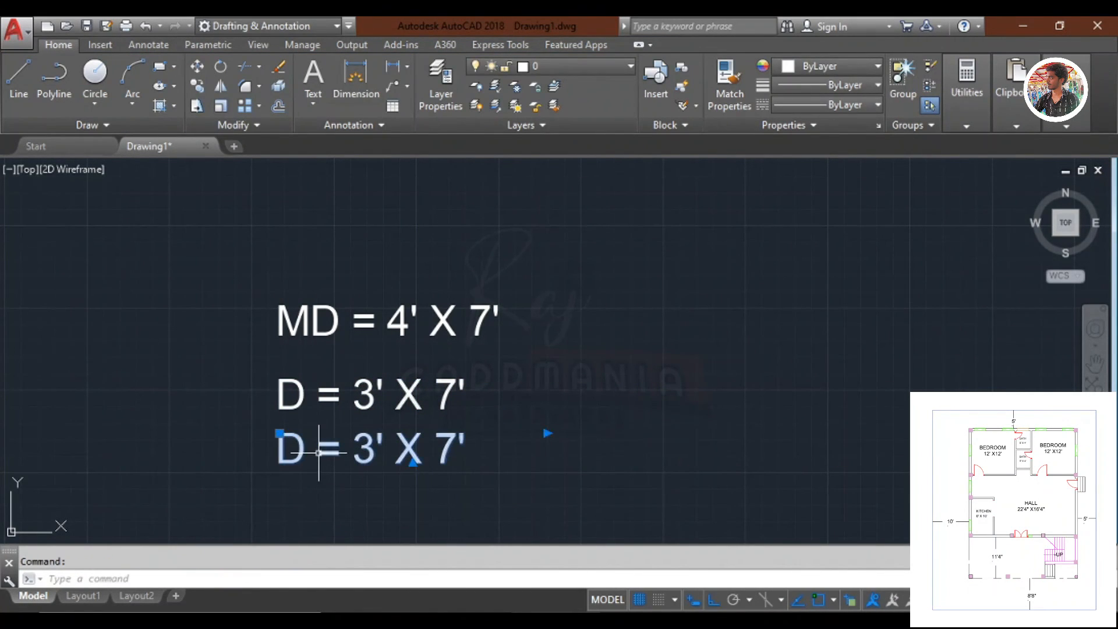
Change the lowest copied size line to D1 = 2' X 6'.
double_click(317, 450)
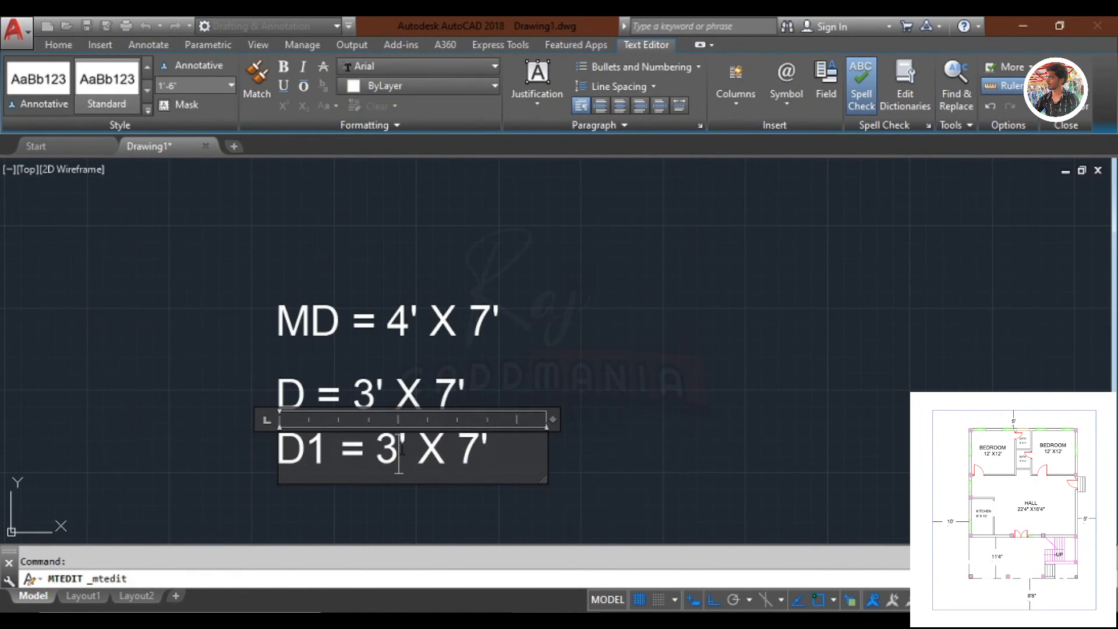
key(BackSpace)
text(')
double_click(473, 449)
key(BackSpace)
text(6')
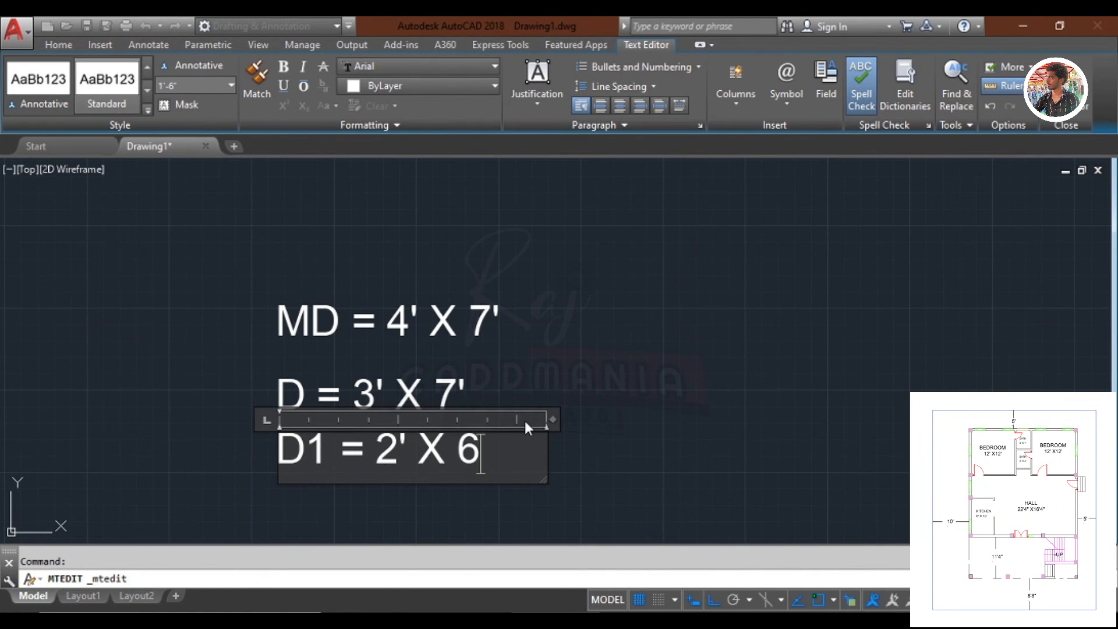
click(500, 358)
scroll(499, 358, down, 2)
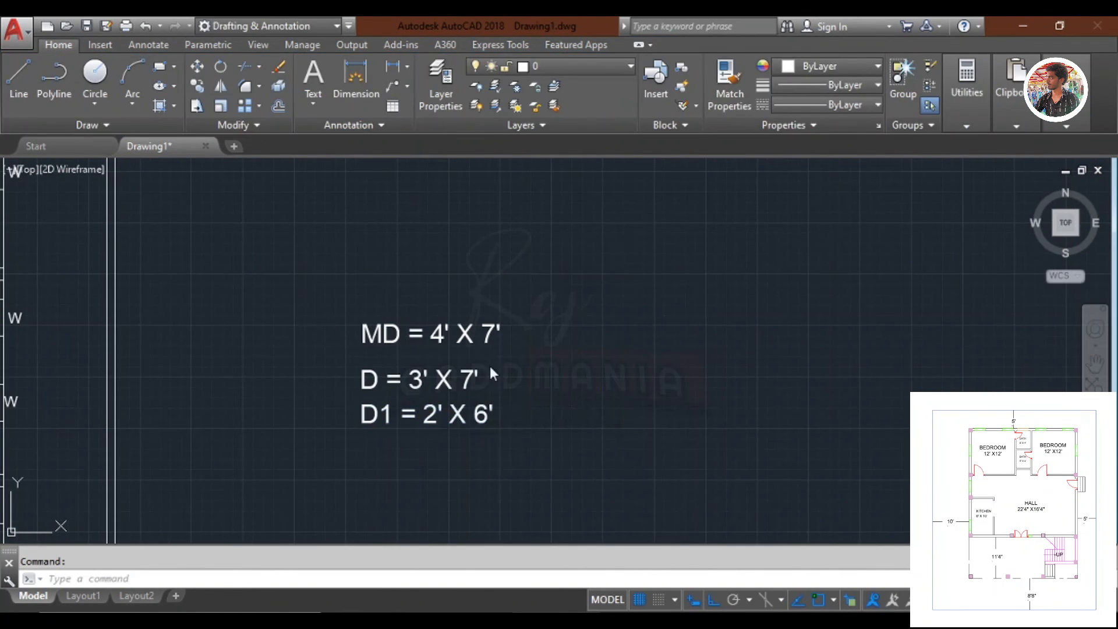
double_click(425, 414)
text(C)
key(Escape)
click(658, 326)
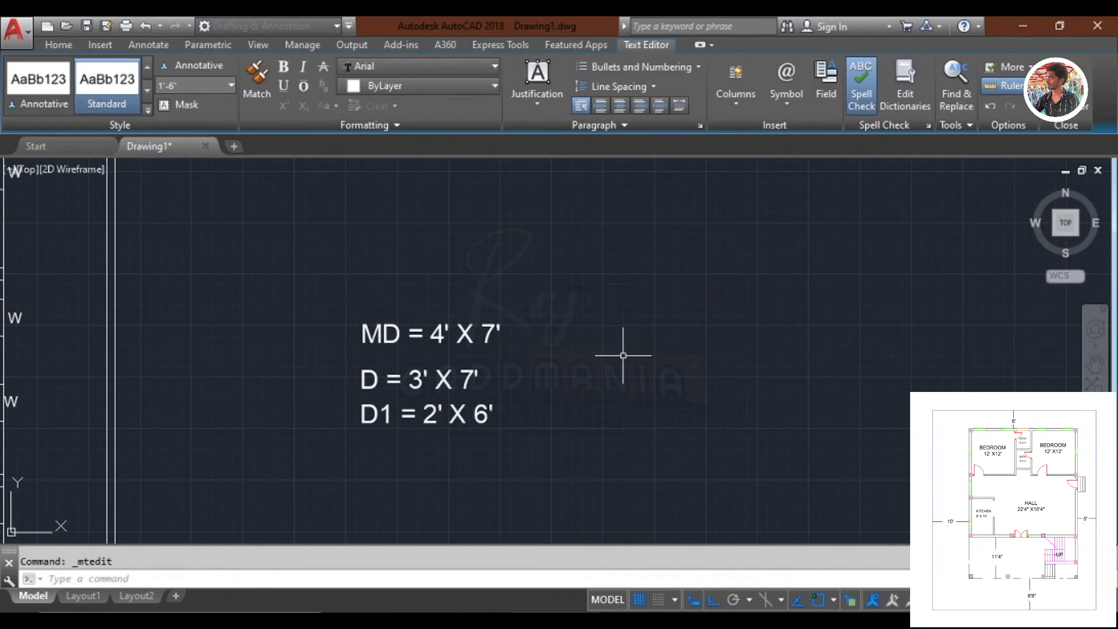
Copy the D1 = 2' X 6' line straight down and change the copy to W = 3' X 4'.
click(408, 411)
text(CO)
key(Return)
click(699, 382)
click(701, 418)
key(Escape)
double_click(408, 454)
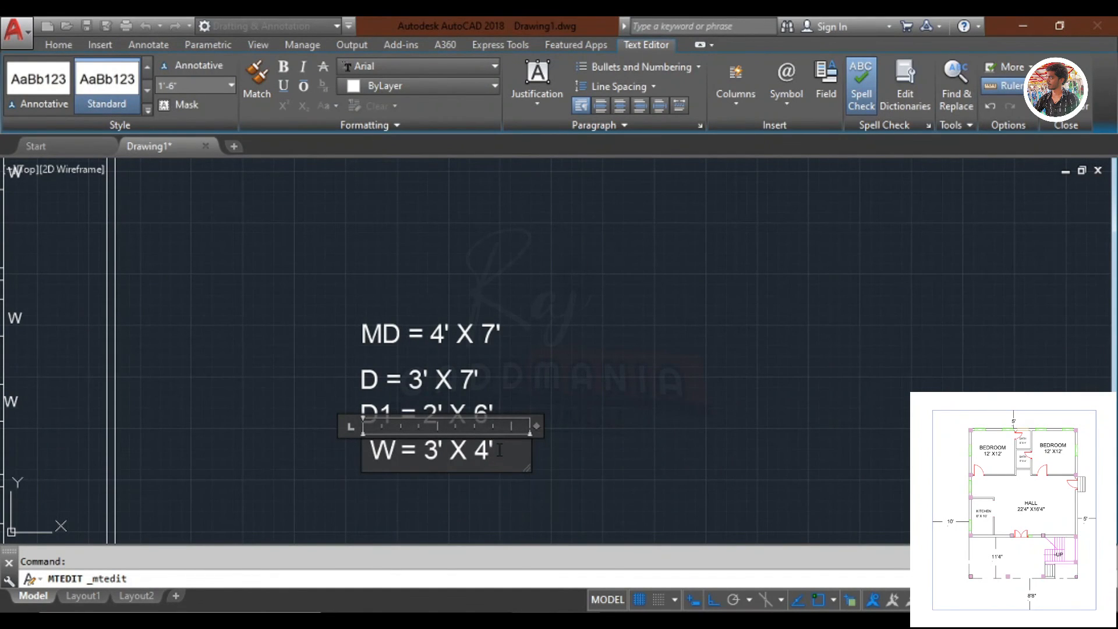
click(749, 419)
scroll(749, 369, down, 5)
scroll(749, 369, up, 10)
scroll(661, 362, down, 5)
scroll(698, 396, up, 6)
double_click(736, 391)
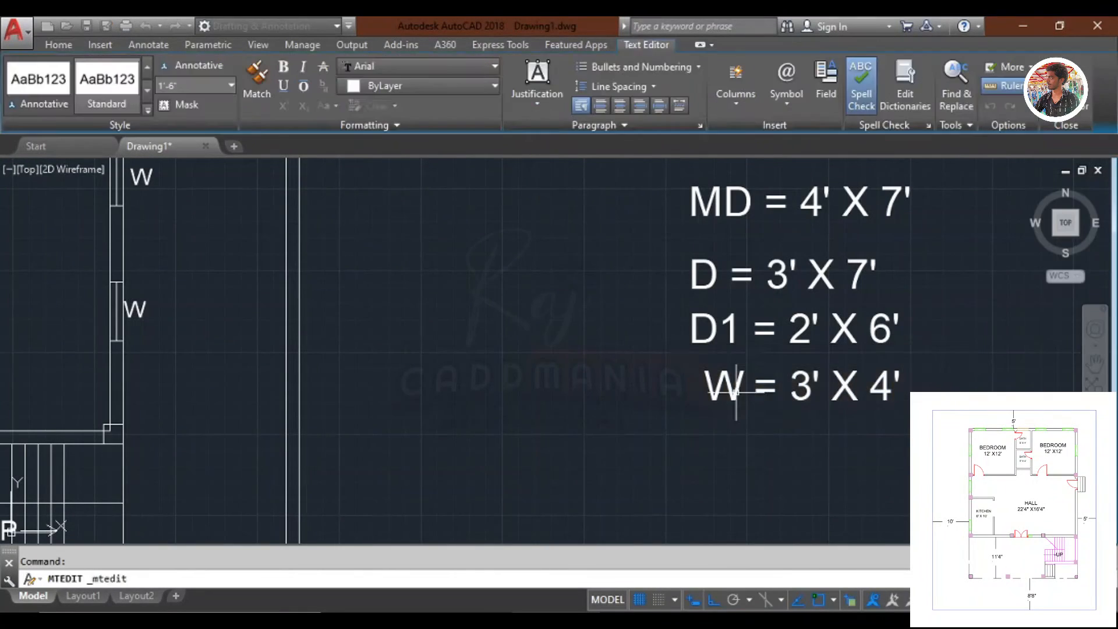
click(678, 335)
scroll(678, 335, down, 4)
middle_drag(675, 329, 708, 401)
scroll(748, 402, up, 4)
scroll(748, 475, up, 2)
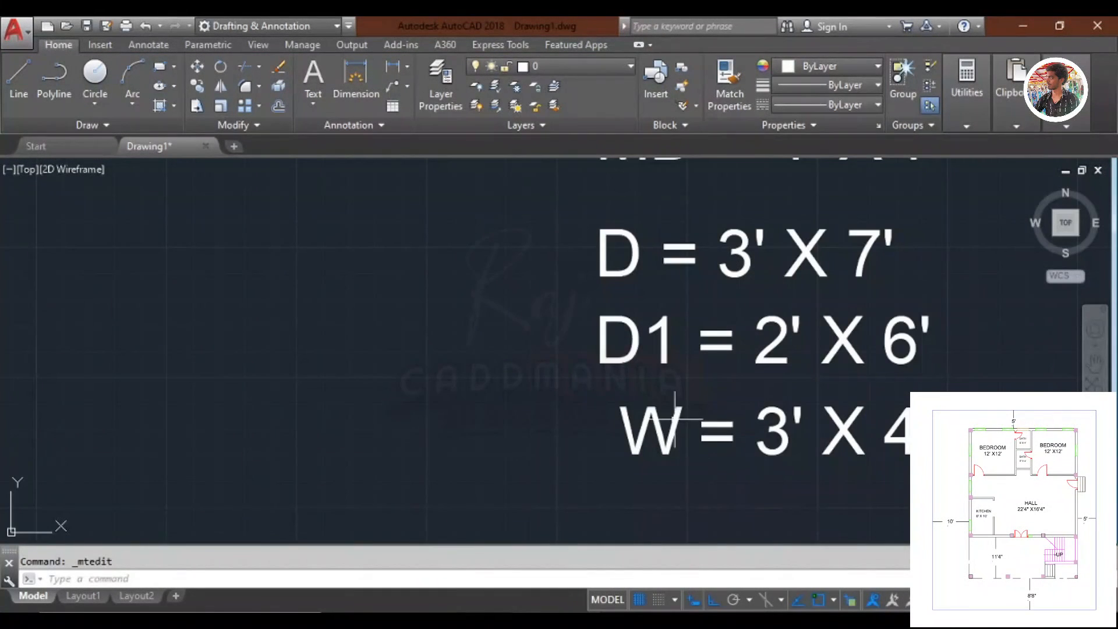
Copy the W = 3' X 4' line straight down and change the copy to V = 2' X 2'.
double_click(674, 418)
click(546, 392)
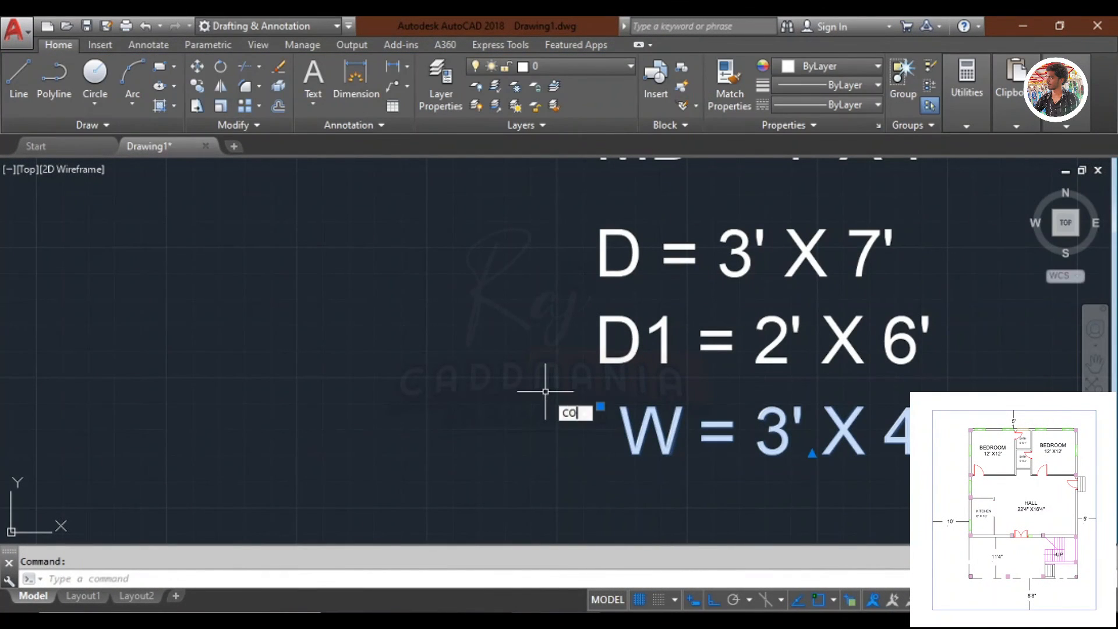
key(Return)
scroll(545, 392, down, 3)
click(460, 387)
click(547, 430)
key(Escape)
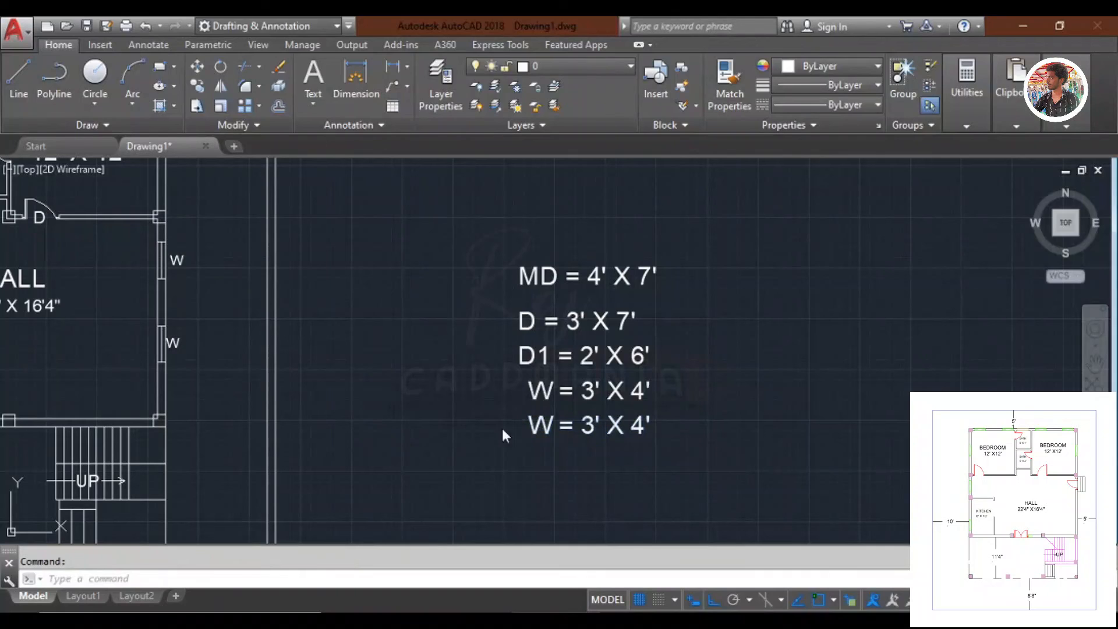
double_click(578, 434)
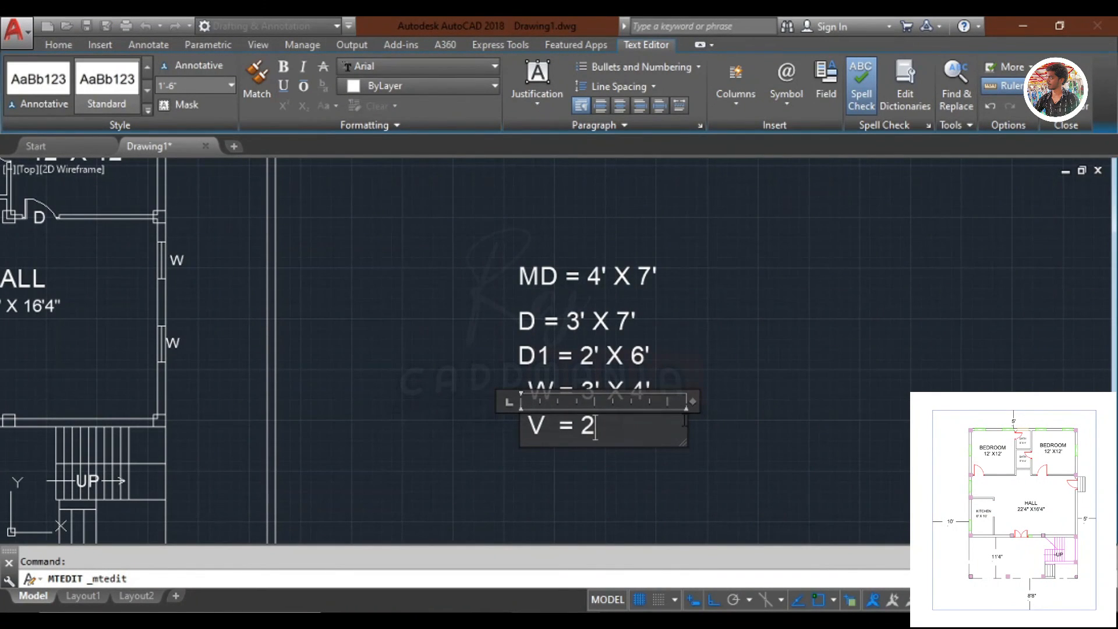
click(783, 429)
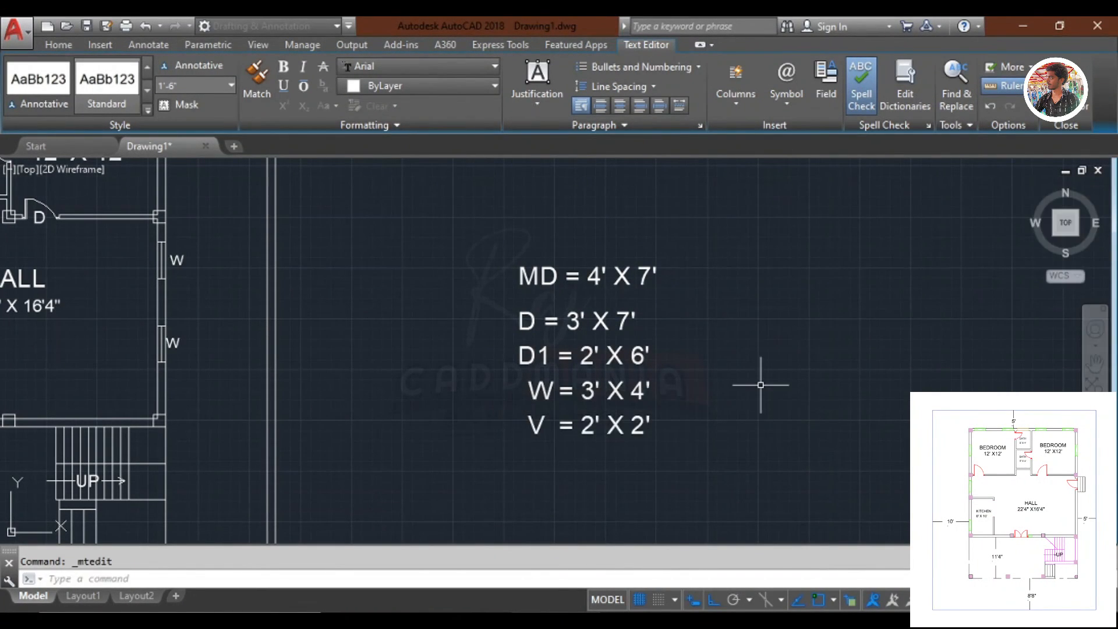
Move the MD = 4' X 7' line down closer to the D line to even out the list spacing.
click(630, 276)
text(m)
key(Return)
click(807, 291)
click(805, 307)
key(Return)
key(Escape)
Copy the V = 2' X 2' line to the empty area above the size list and shorten the copy to V.
click(641, 417)
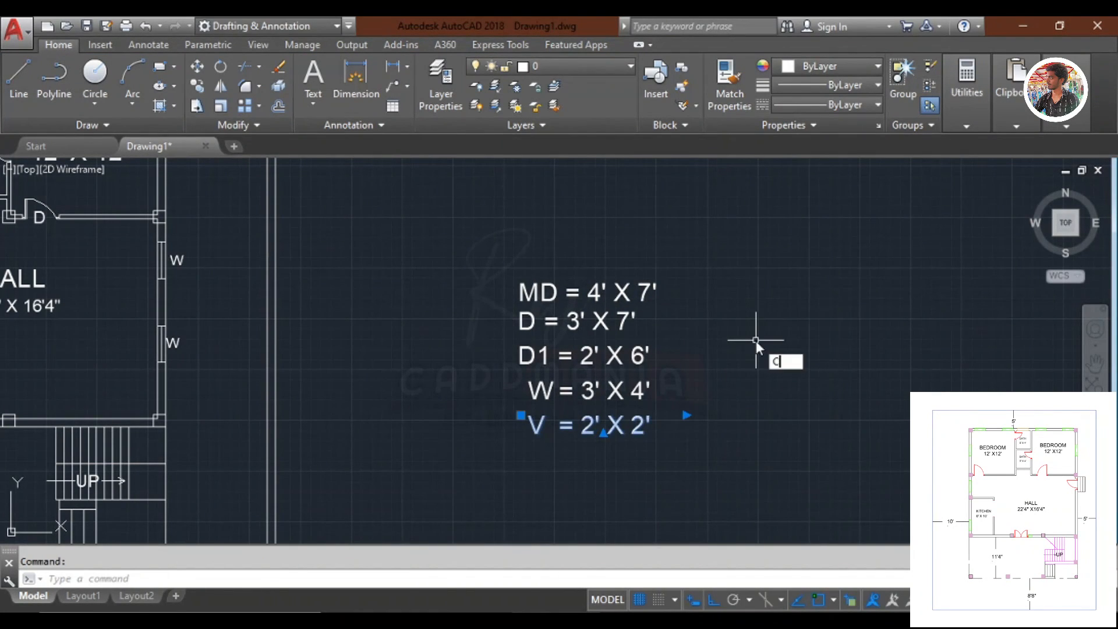
text(O)
key(Return)
click(724, 446)
scroll(765, 312, down, 2)
middle_drag(764, 313, 765, 374)
click(759, 305)
key(Escape)
double_click(669, 291)
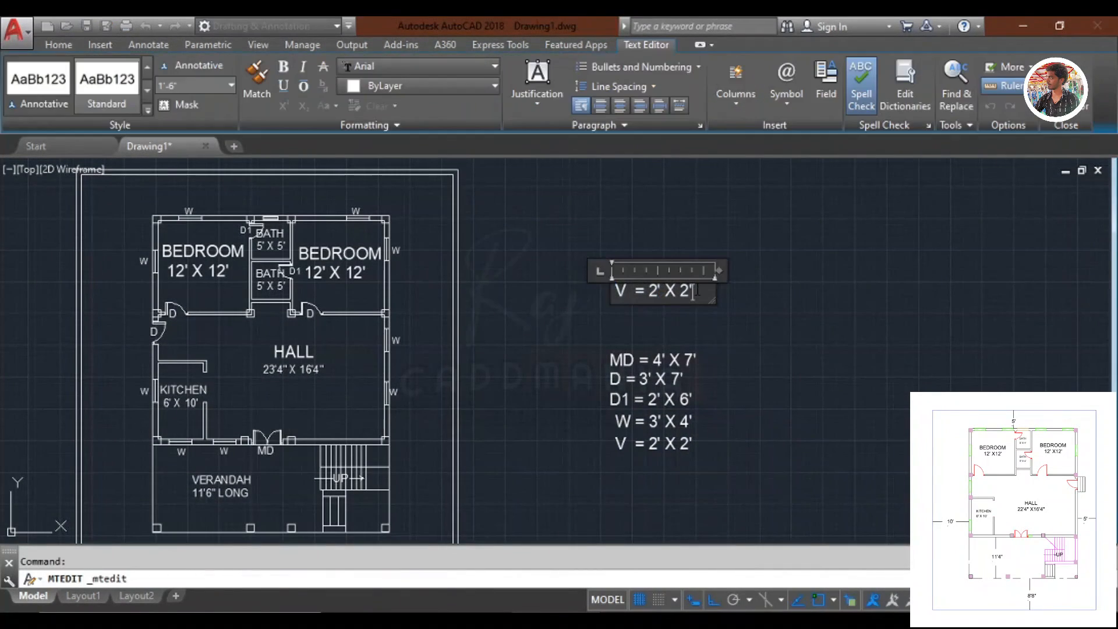
click(769, 306)
Copy the V label to just above the ventilator of the upper bath, with Ortho off.
click(621, 289)
text(co)
key(Return)
scroll(623, 300, up, 2)
click(616, 297)
scroll(646, 244, down, 3)
scroll(323, 247, up, 6)
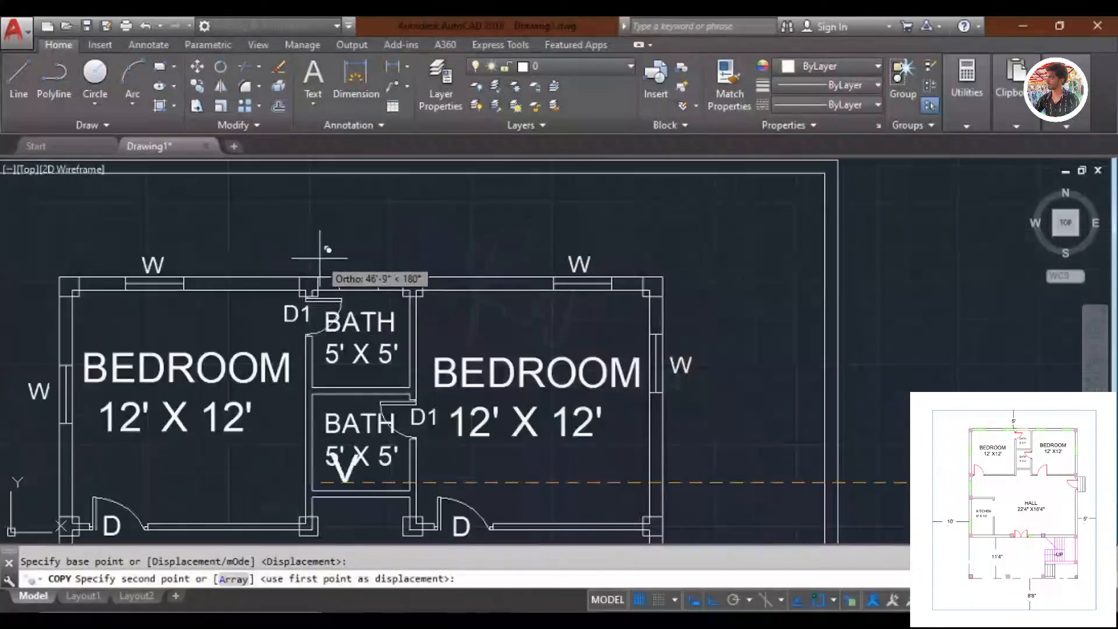
click(341, 279)
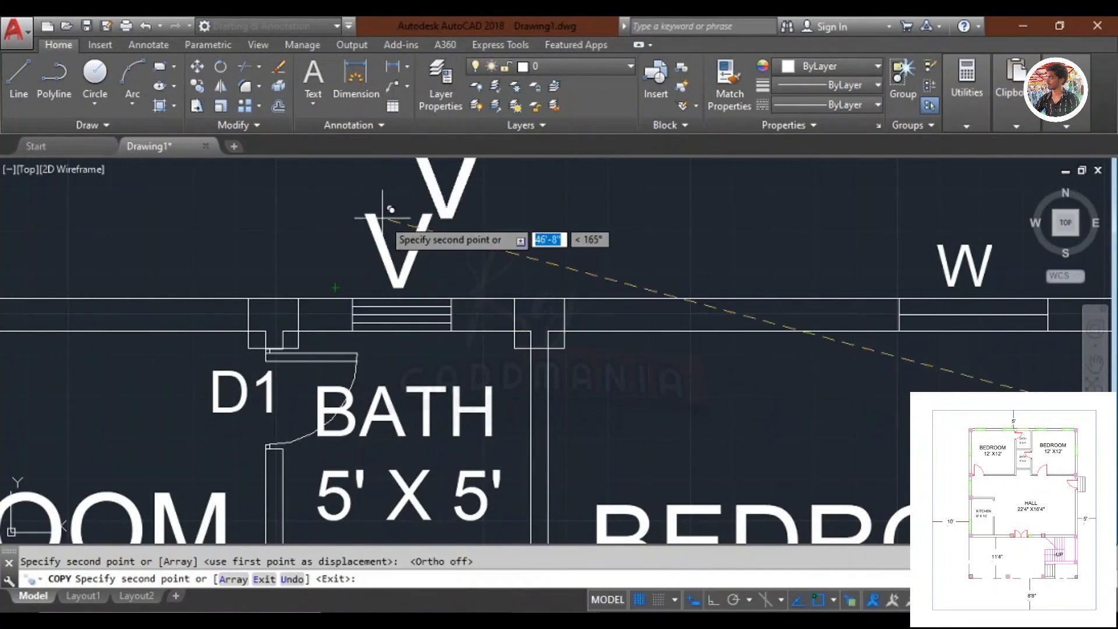
key(Escape)
Reduce the text height of the V label above the upper bath to match the W labels.
scroll(436, 200, down, 5)
scroll(436, 200, up, 5)
double_click(402, 245)
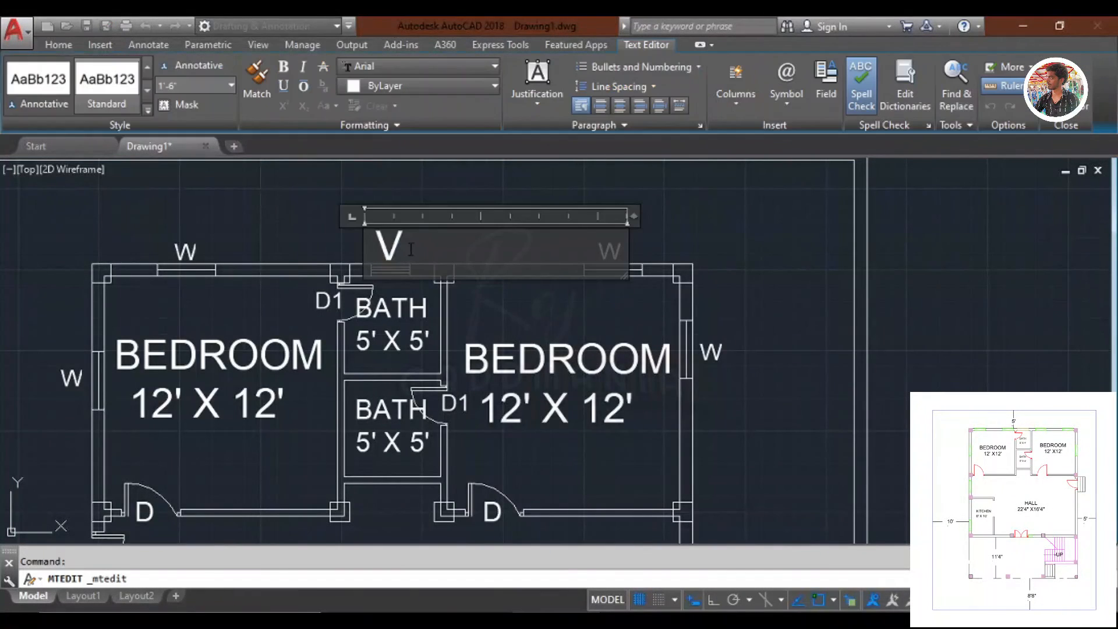
double_click(384, 239)
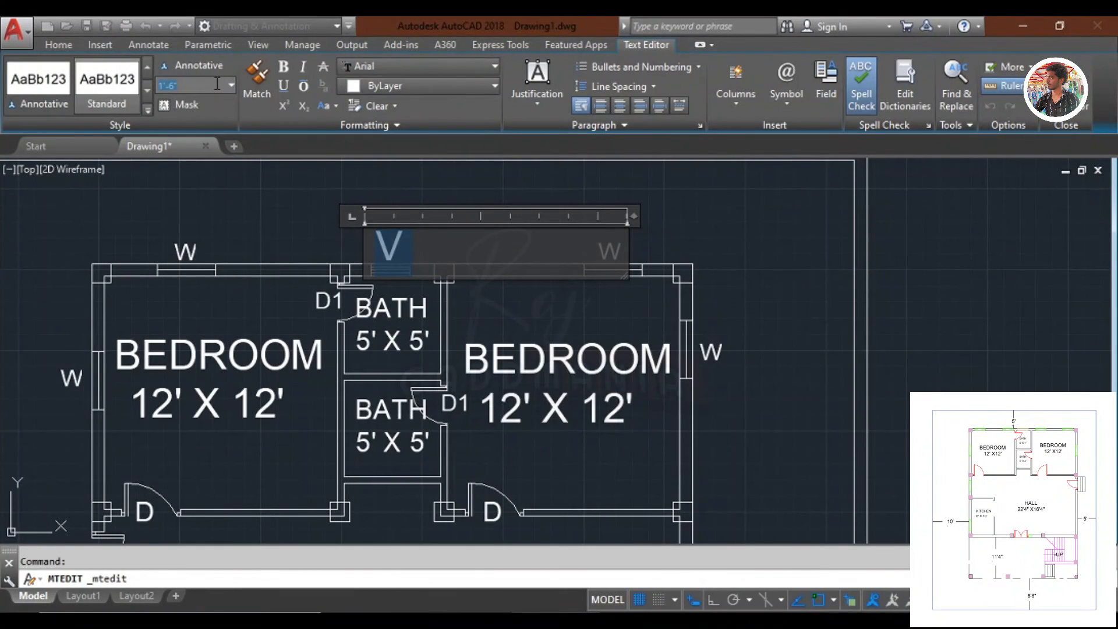
click(227, 187)
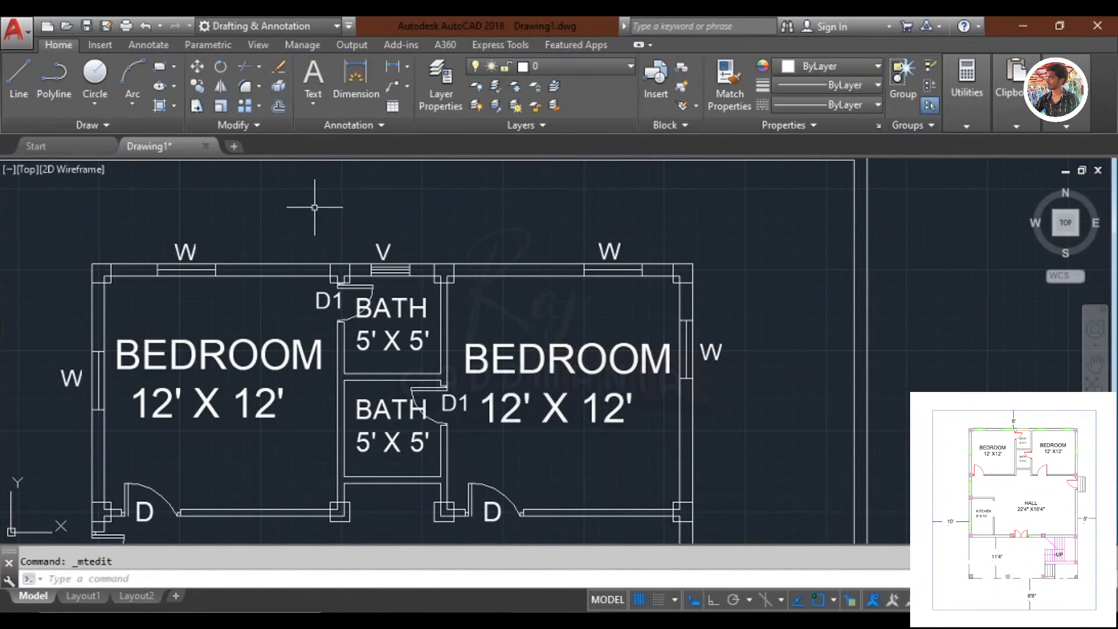
Delete the spare V text in the empty area above the size list.
scroll(459, 186, down, 2)
scroll(424, 276, down, 5)
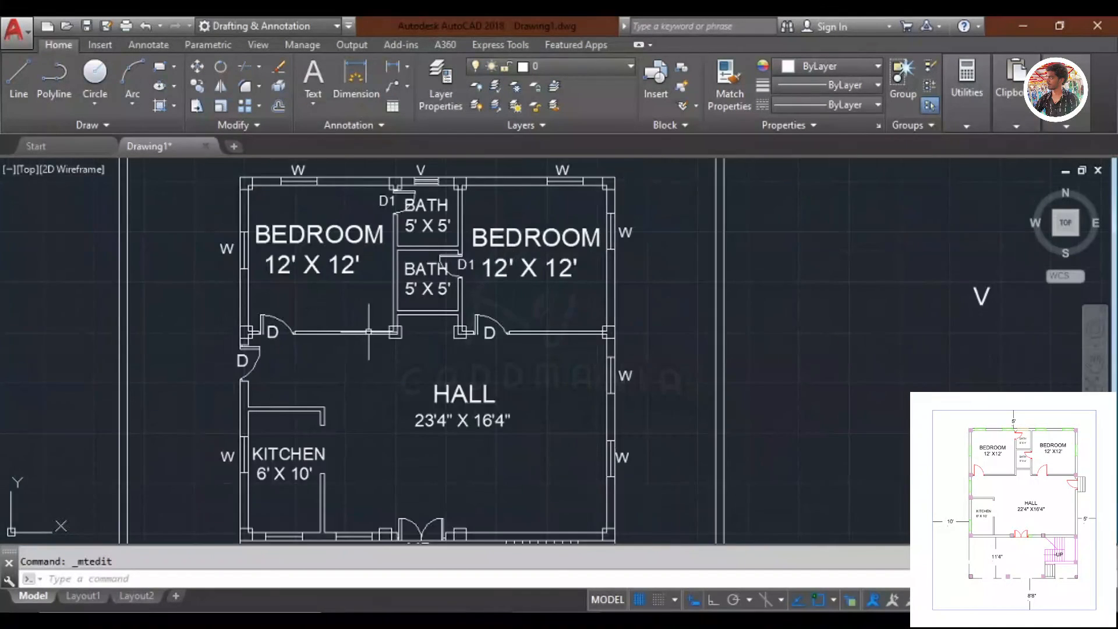
click(675, 309)
click(618, 253)
key(Delete)
Draw a rectangle about 16' wide and 17' high around the door and window size list.
scroll(661, 289, down, 2)
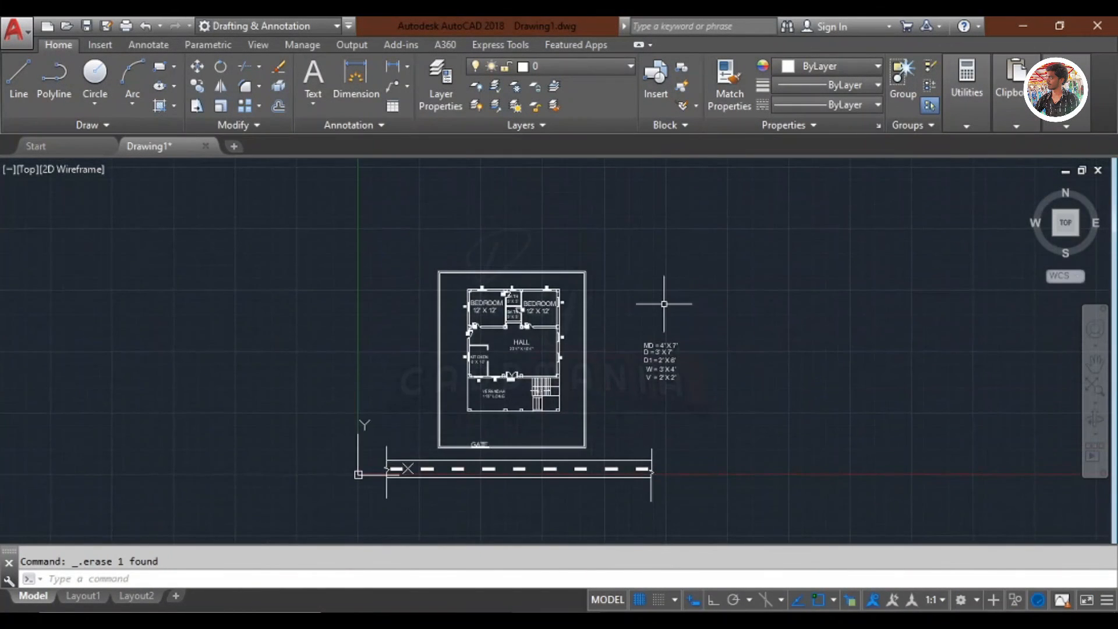
key(Return)
scroll(650, 371, up, 4)
click(616, 409)
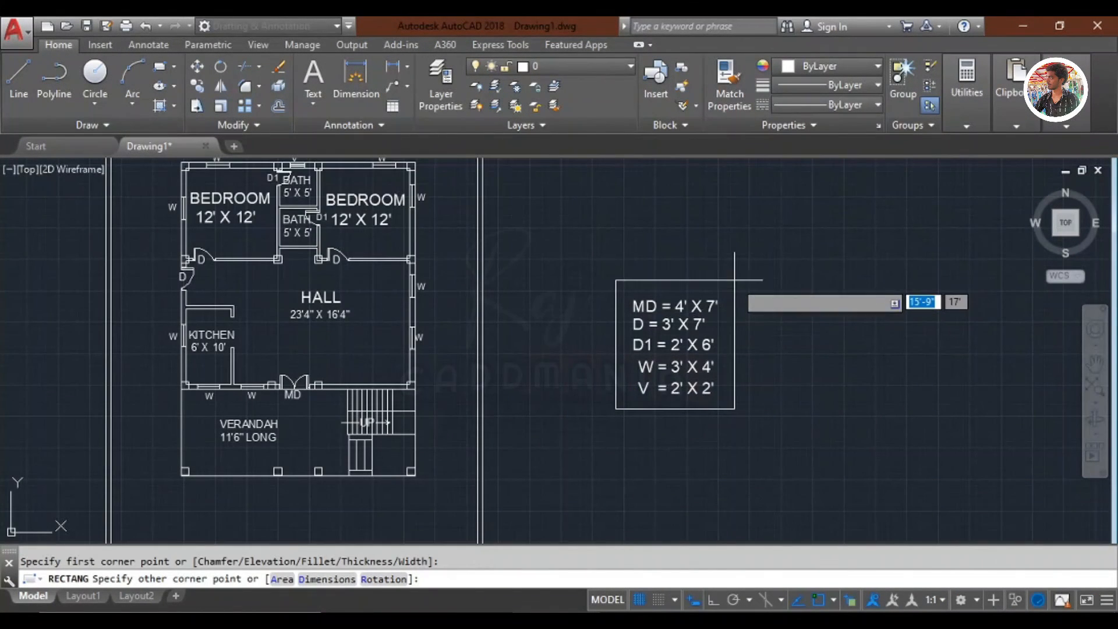
scroll(733, 285, down, 2)
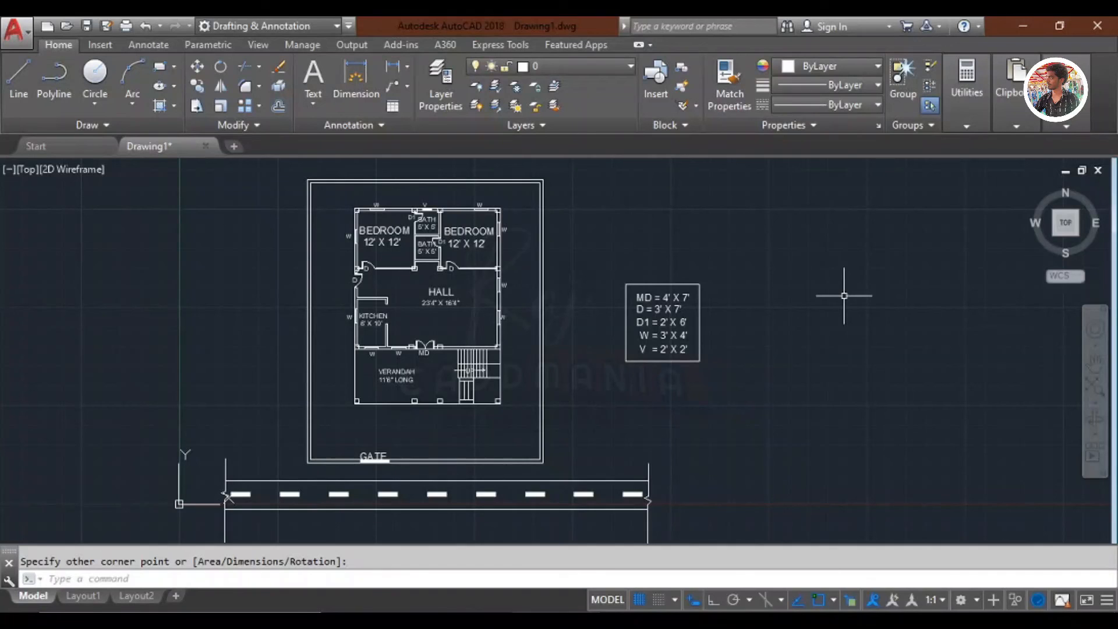
Move the whole drawing, including the plan, road and boxed size list, to a new position.
scroll(844, 296, down, 2)
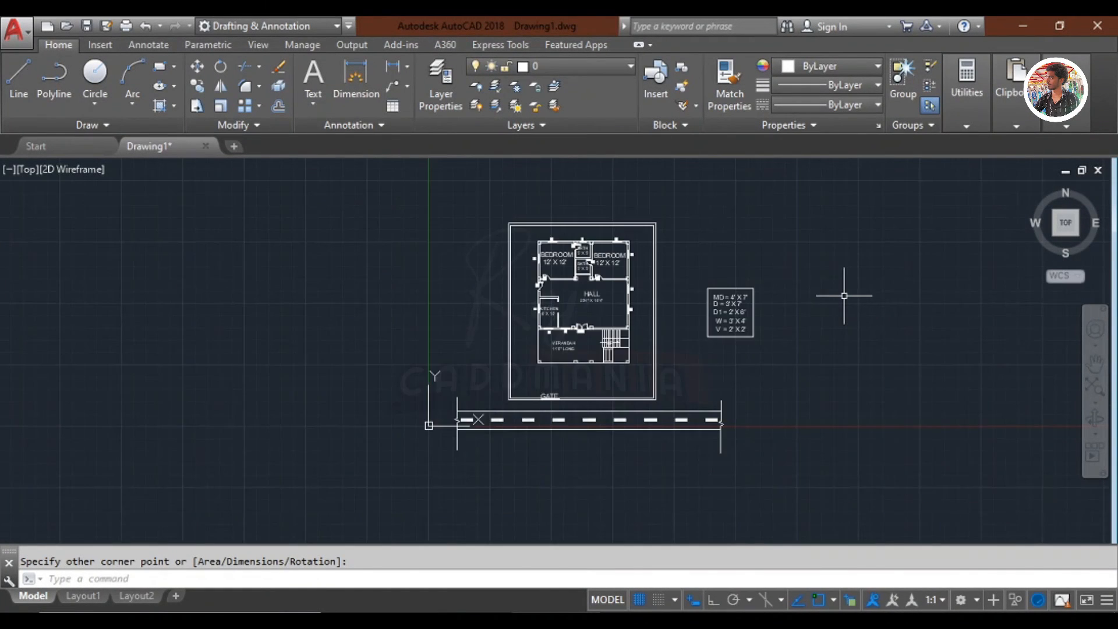
drag(765, 431, 368, 208)
text(m)
key(Return)
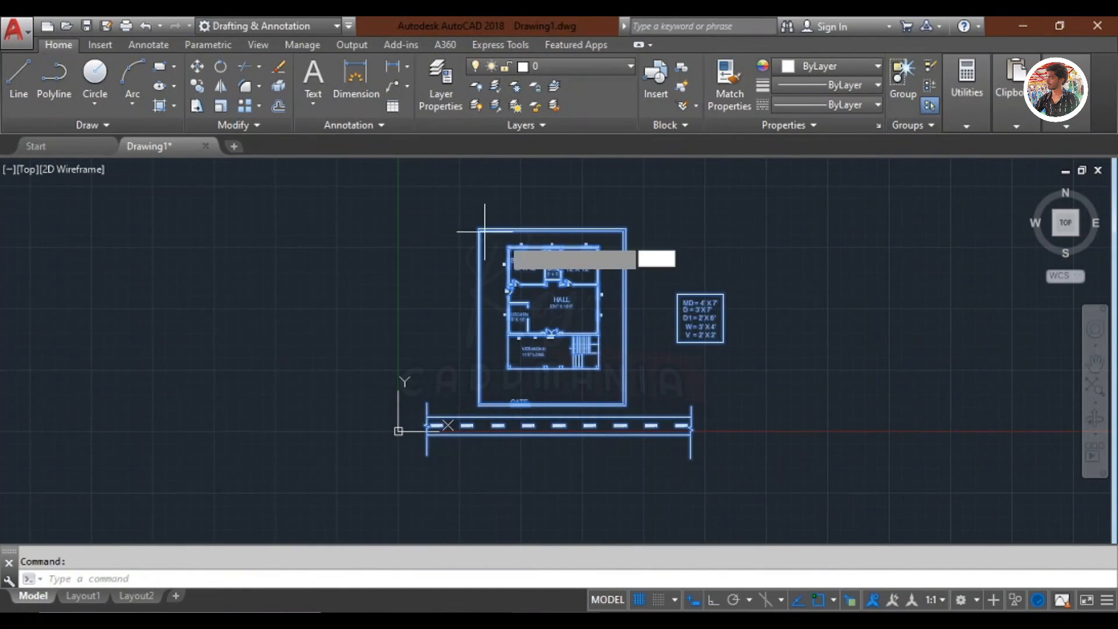
click(562, 512)
scroll(612, 493, down, 2)
click(677, 437)
key(Escape)
scroll(732, 418, up, 3)
scroll(674, 491, down, 1)
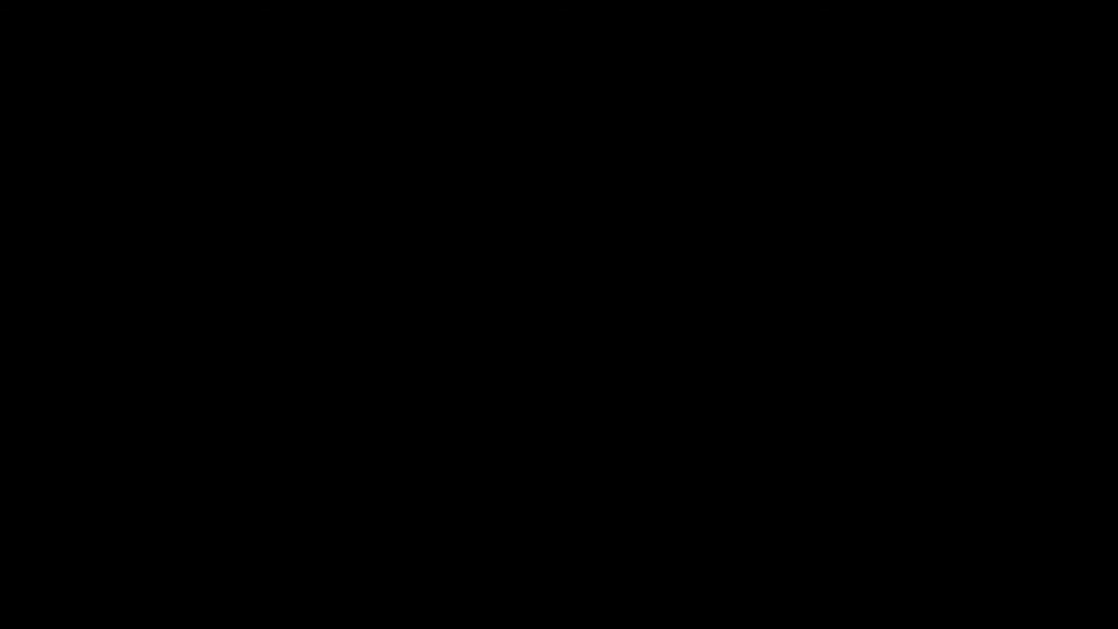